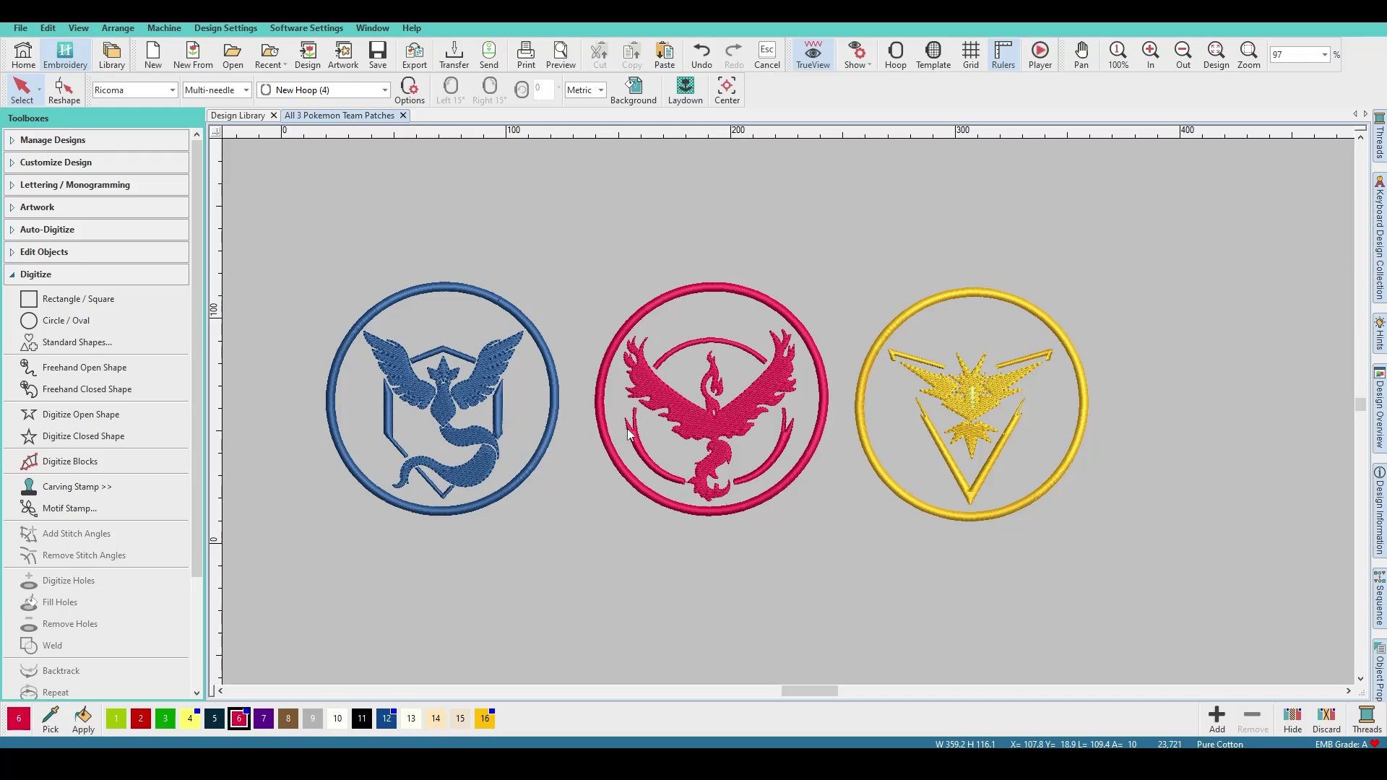
# Create a new blank design and close the All 3 Pokemon Team Patches design
pyautogui.scroll(-2, 788, 411)
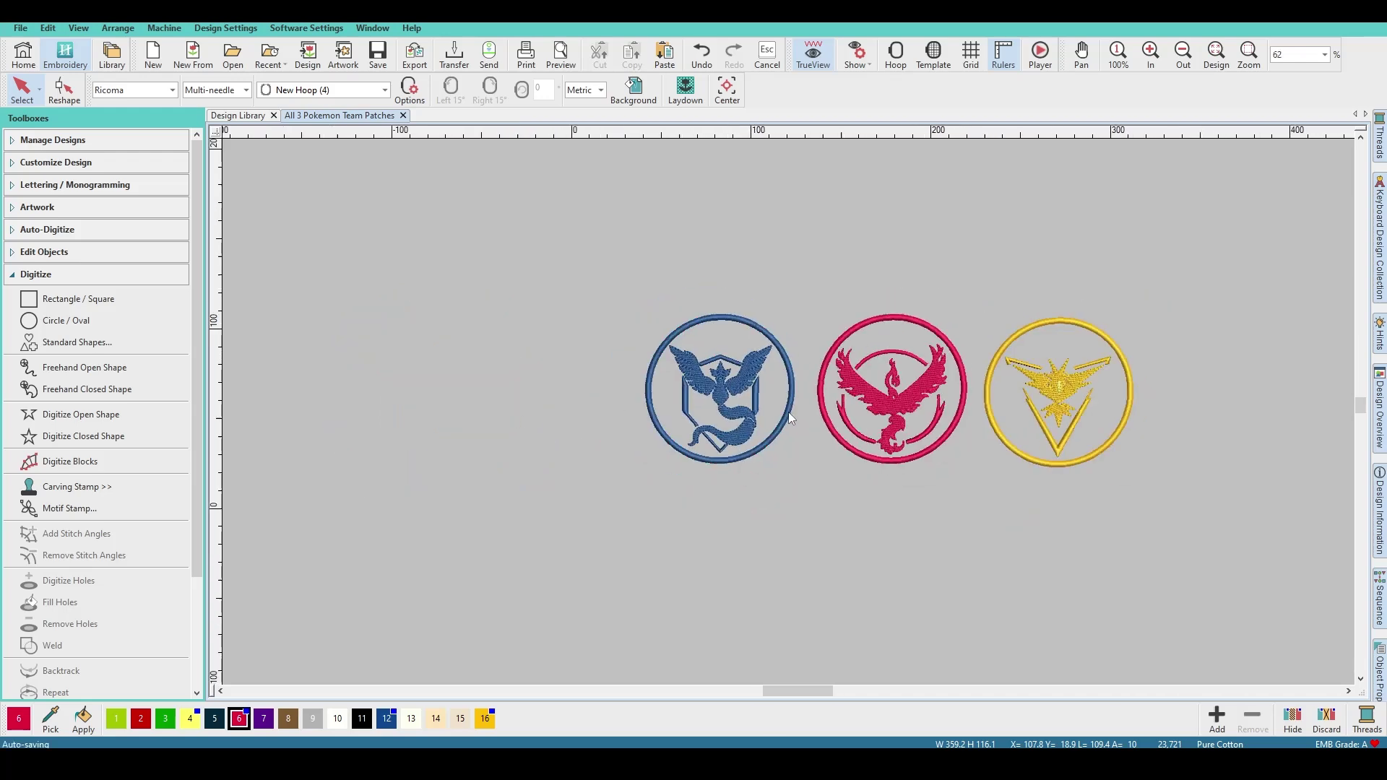
pyautogui.scroll(2, 787, 412)
pyautogui.scroll(-1, 765, 362)
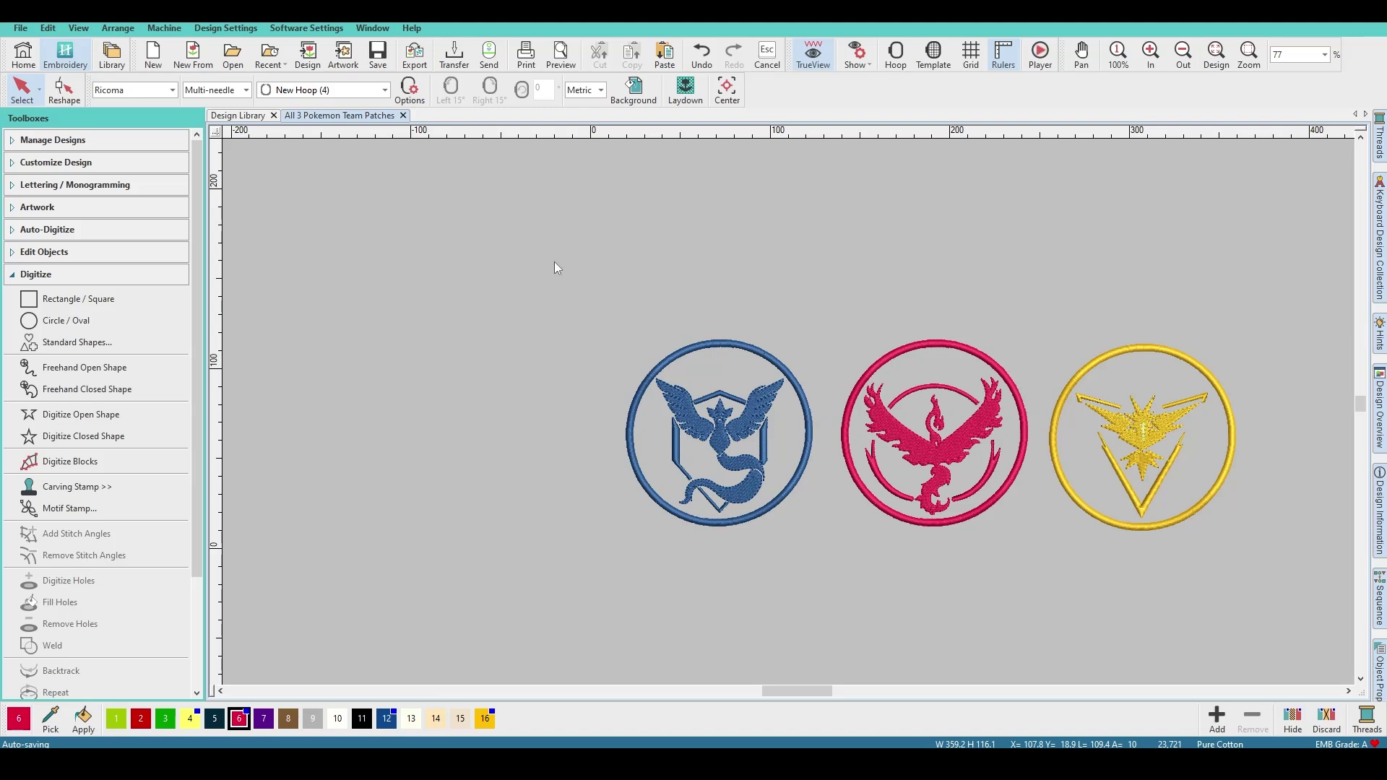
pyautogui.moveTo(554, 262); pyautogui.dragTo(583, 281)
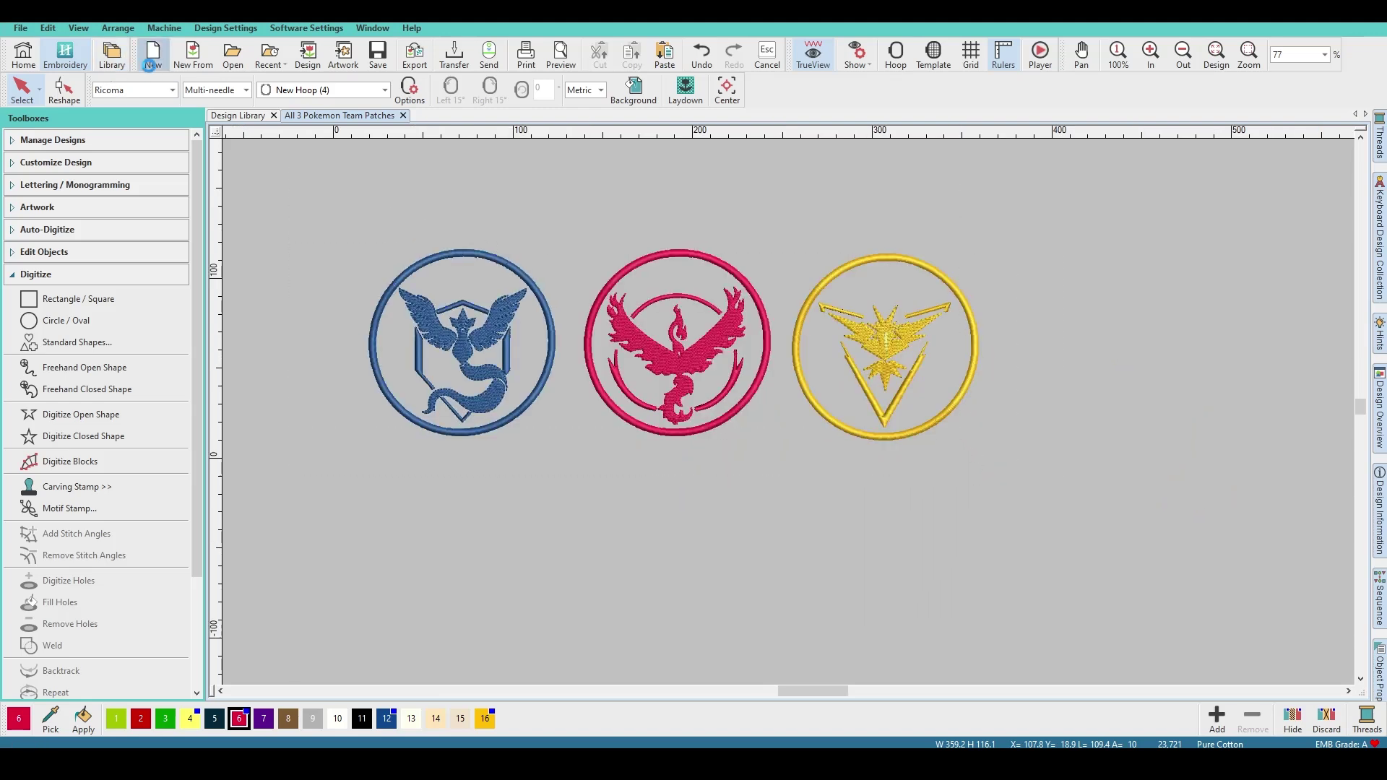
pyautogui.click(152, 64)
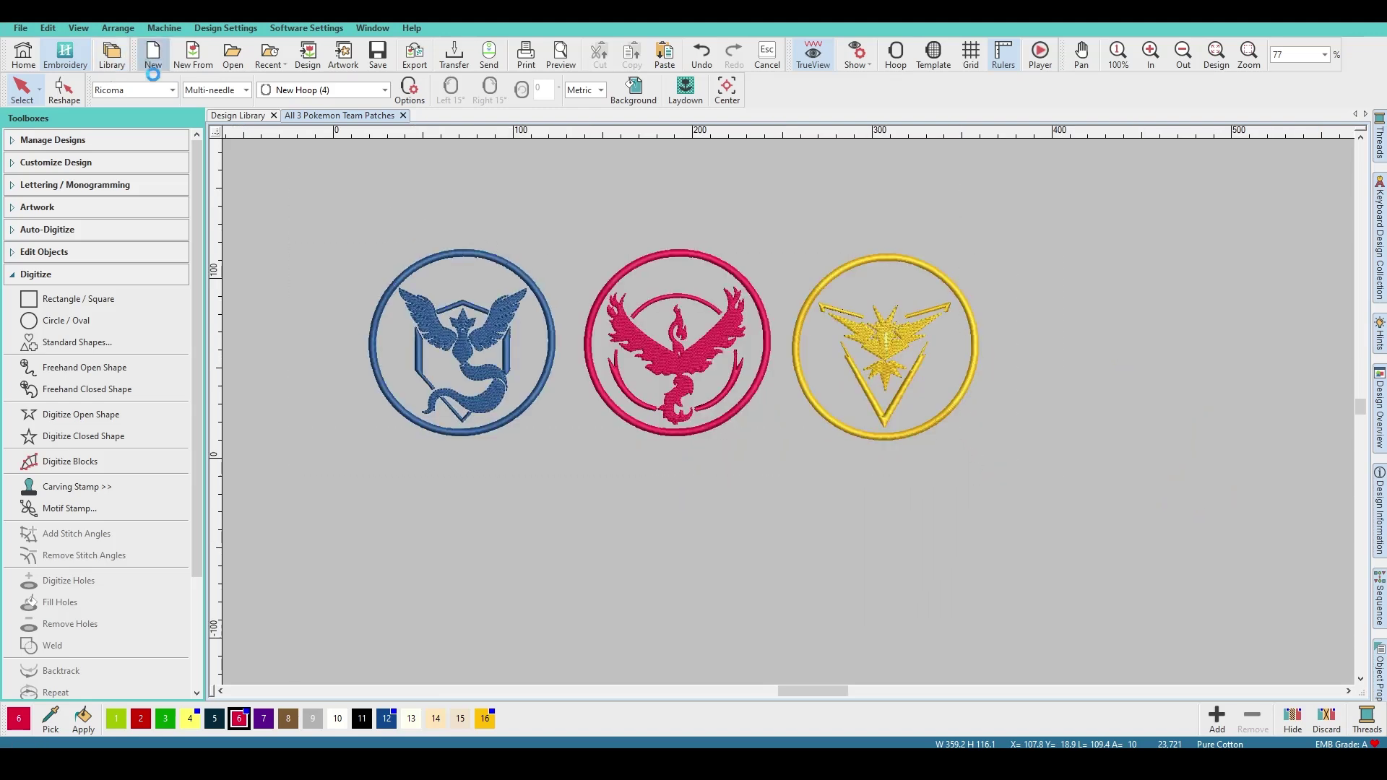
pyautogui.click(402, 115)
pyautogui.click(714, 412)
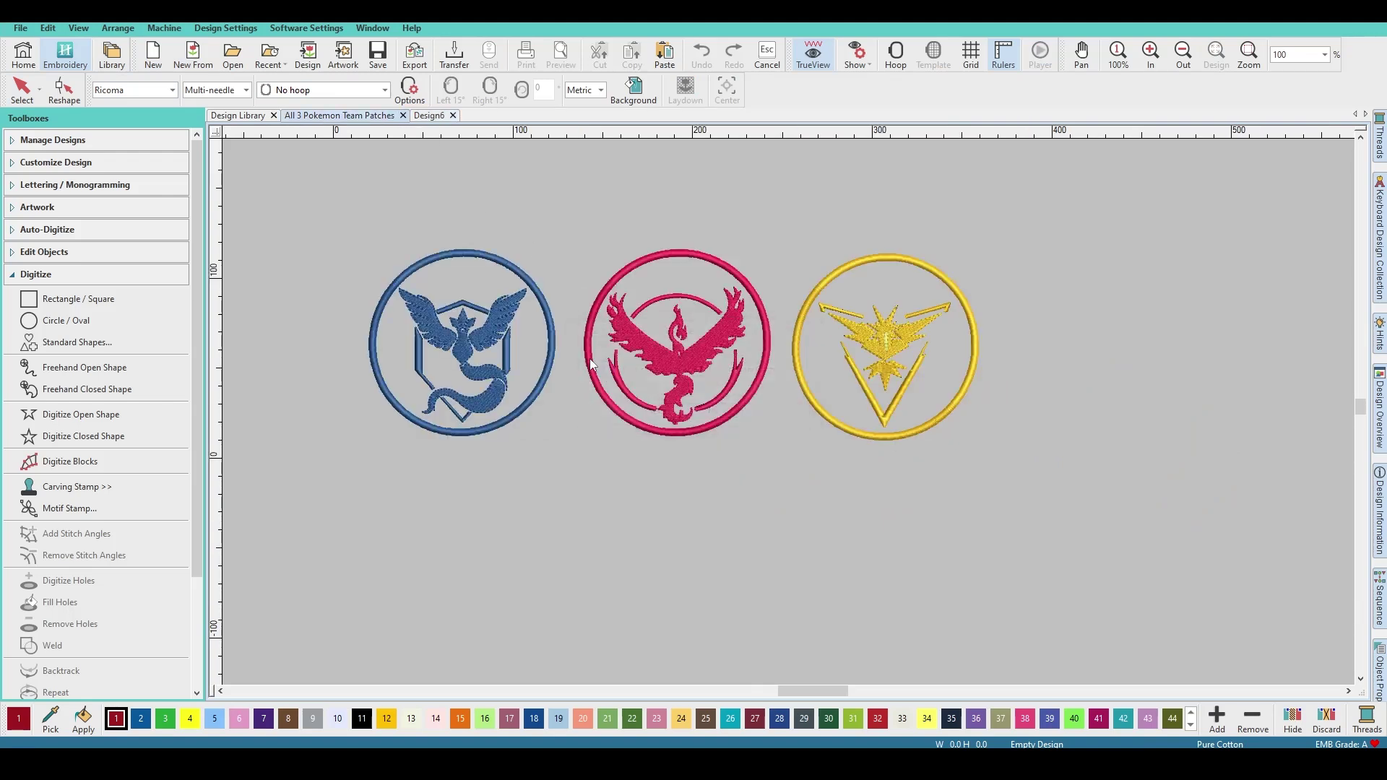
# Paste the artwork image with the three Pokemon team logos into the new design
pyautogui.rightClick(574, 362)
pyautogui.click(609, 506)
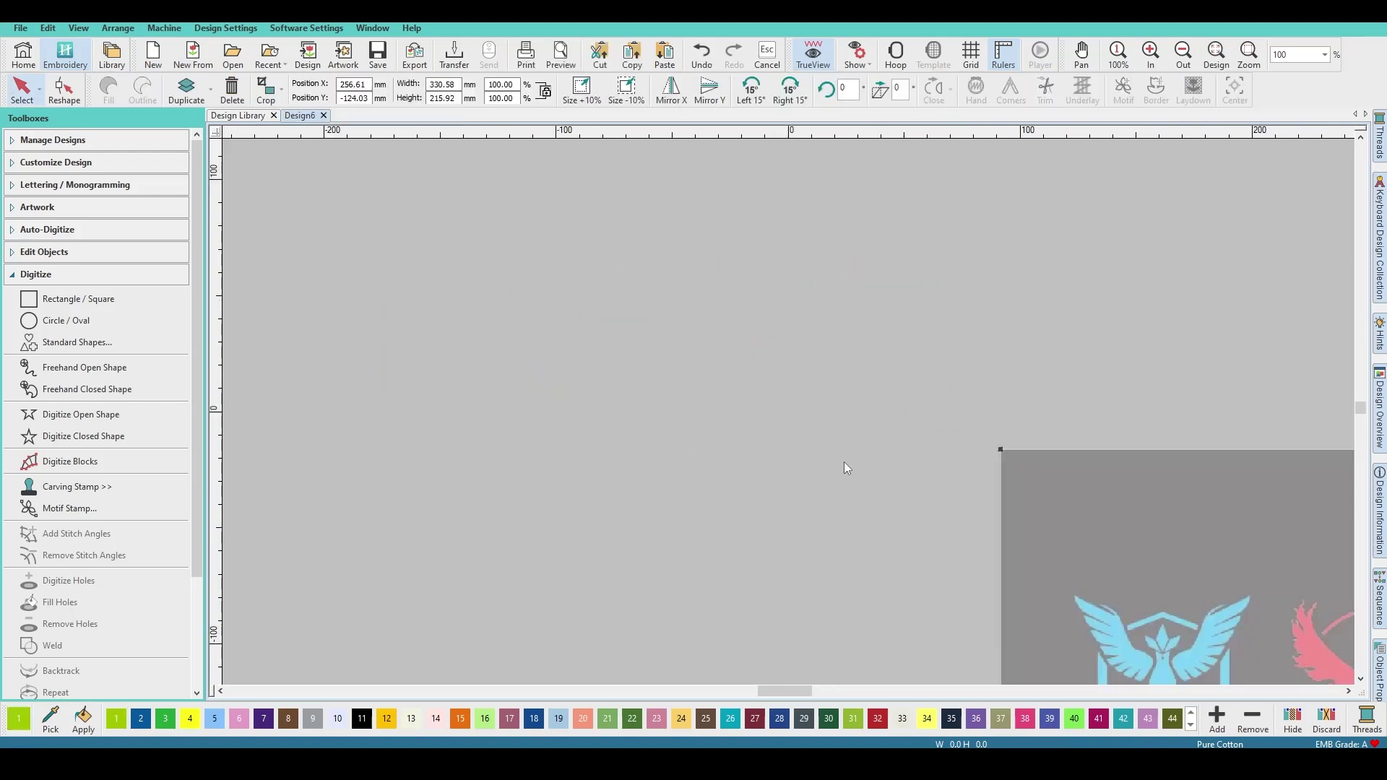
pyautogui.moveTo(800, 432); pyautogui.dragTo(670, 389)
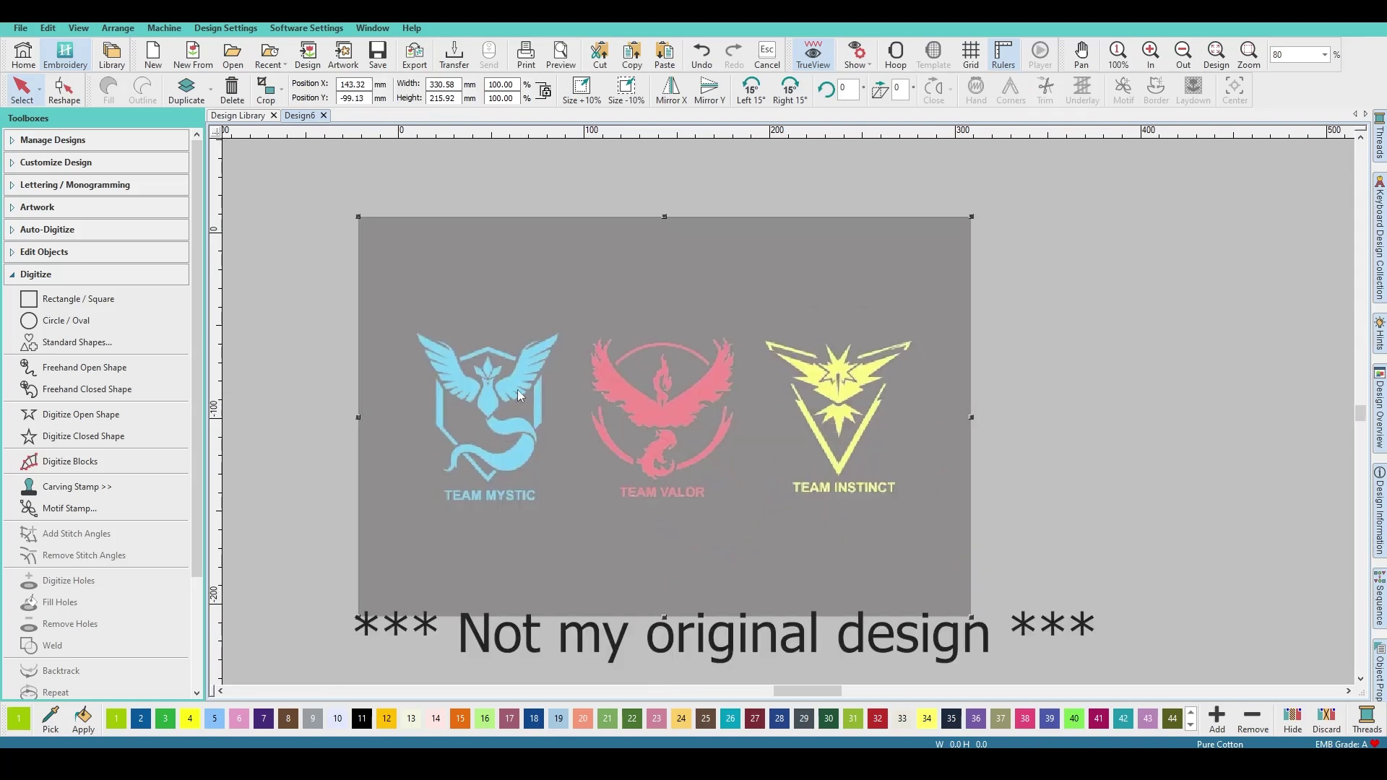
pyautogui.scroll(1, 496, 402)
pyautogui.scroll(-1, 790, 412)
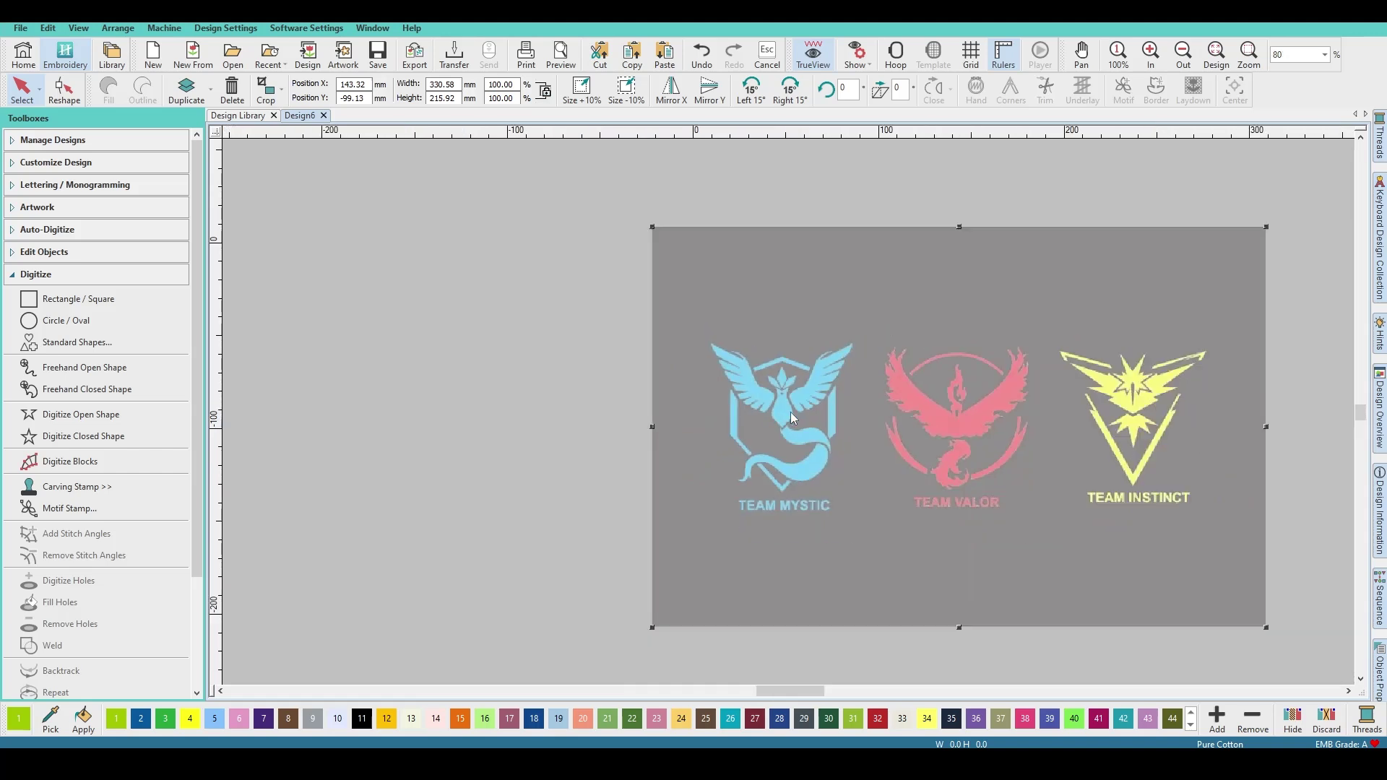
# Draw a circle outline about 159 mm in diameter and place it beside the artwork, level with the Team Mystic logo
pyautogui.click(133, 320)
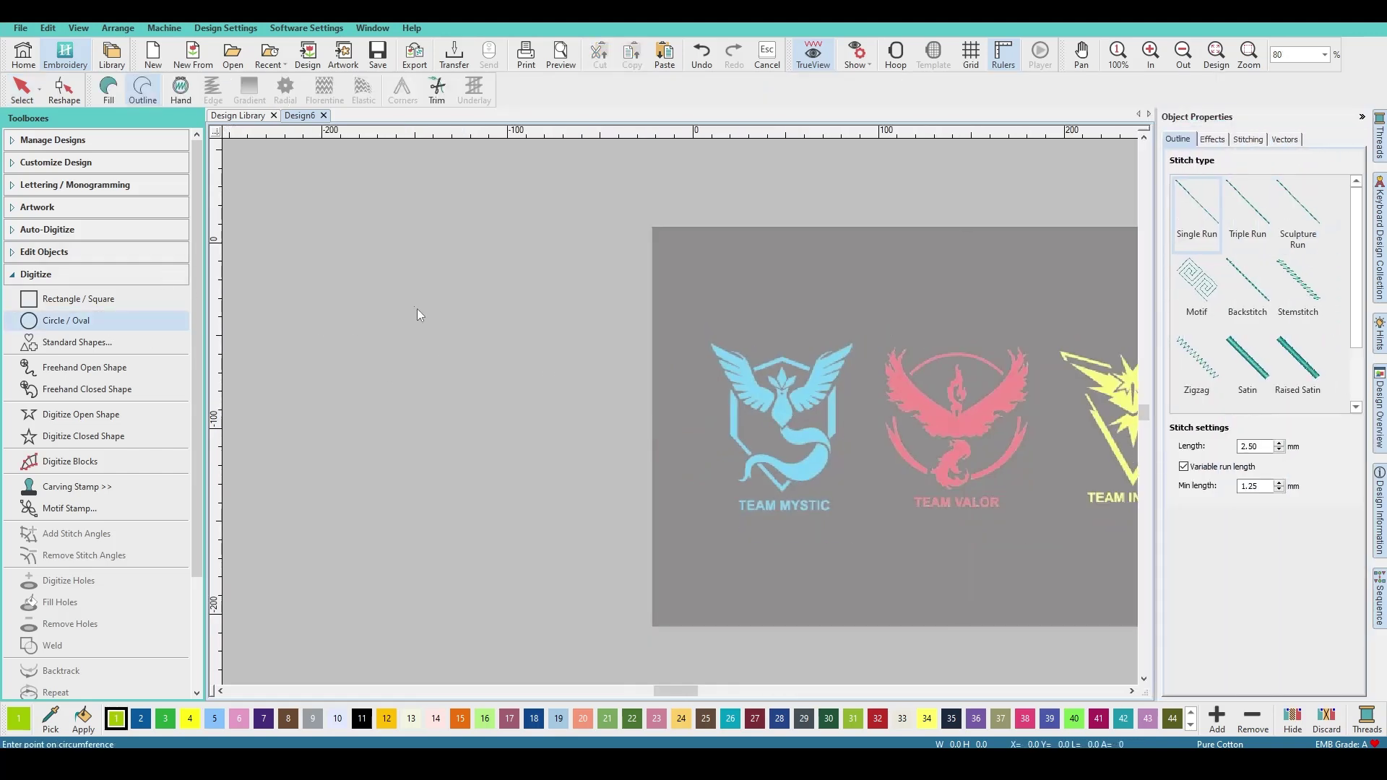
pyautogui.click(418, 309)
pyautogui.click(521, 414)
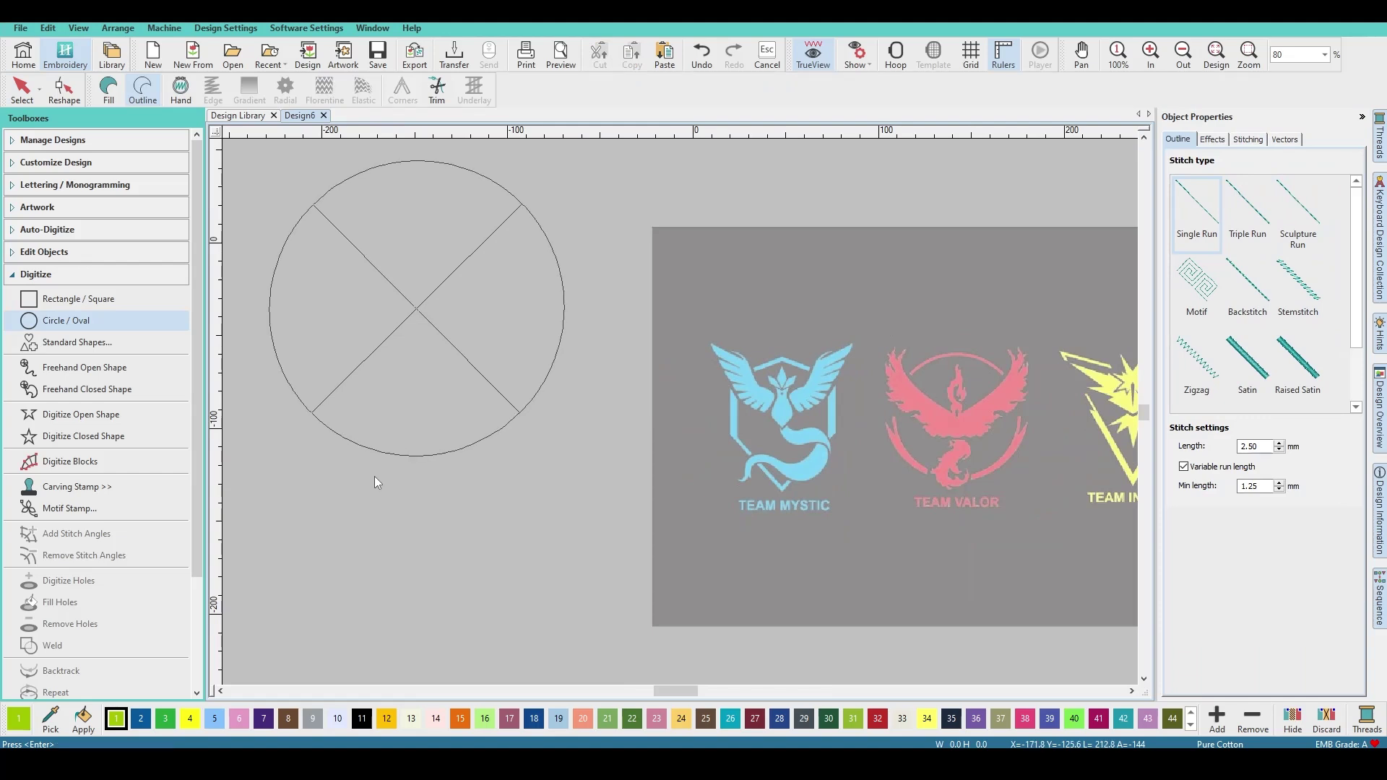
pyautogui.press('Return')
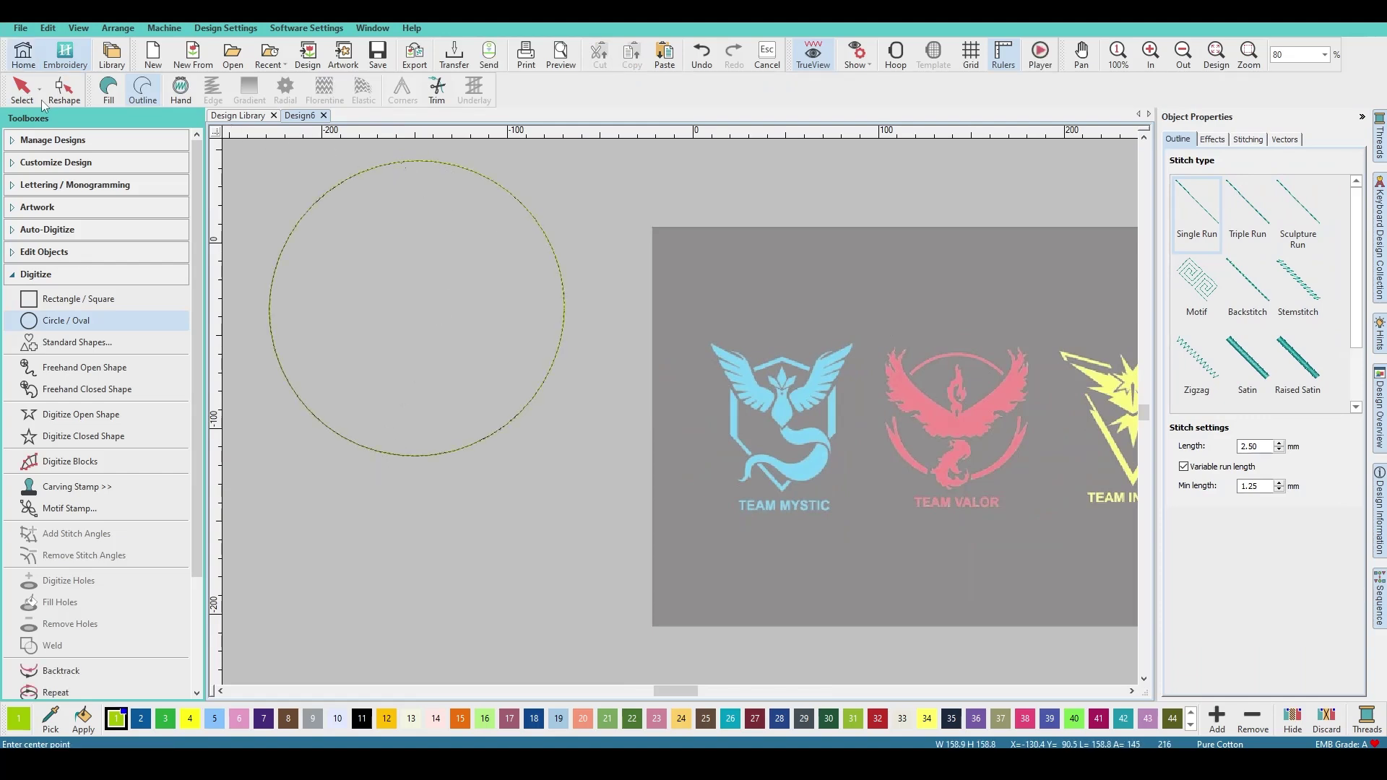
pyautogui.click(22, 90)
pyautogui.moveTo(499, 189); pyautogui.dragTo(573, 285)
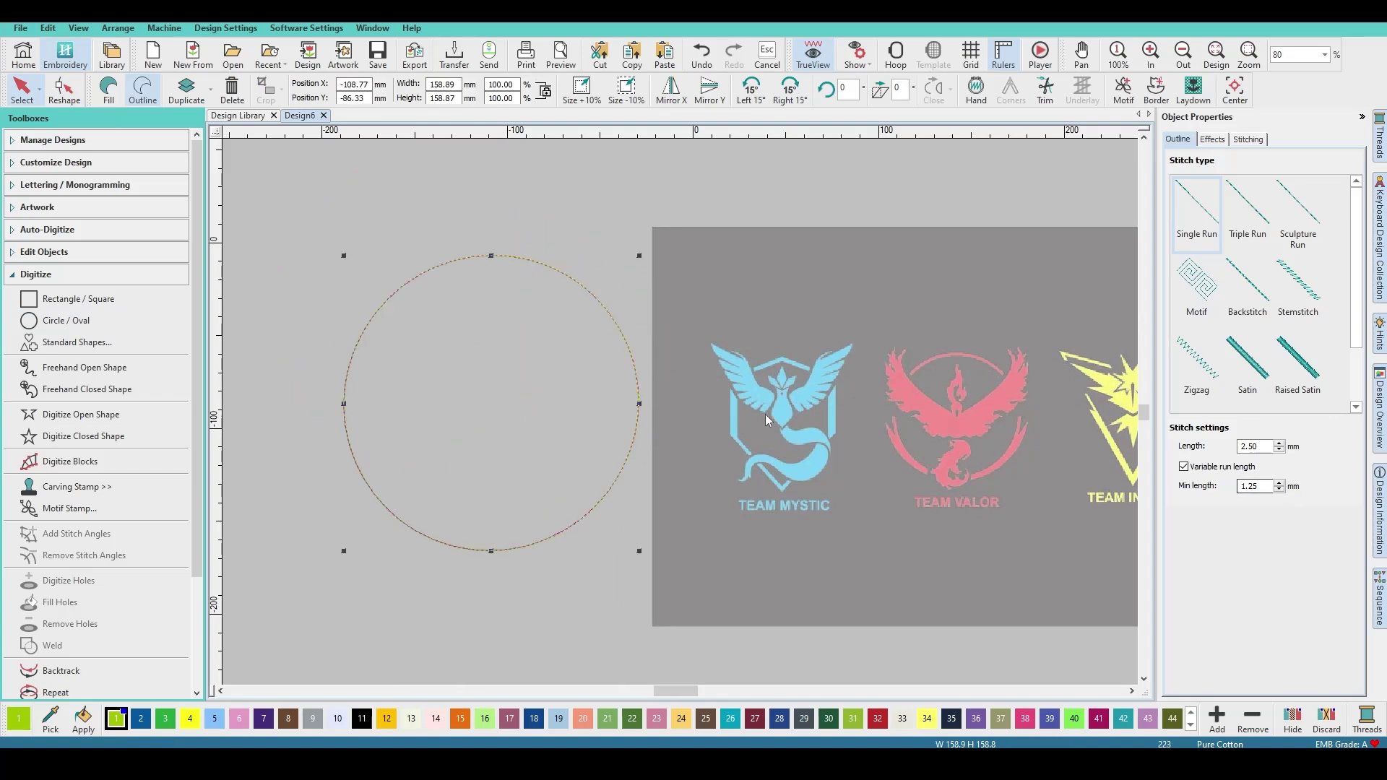
# Give the circle a 3.5 mm wide Satin outline in black thread and move it over the Team Mystic logo
pyautogui.click(1248, 359)
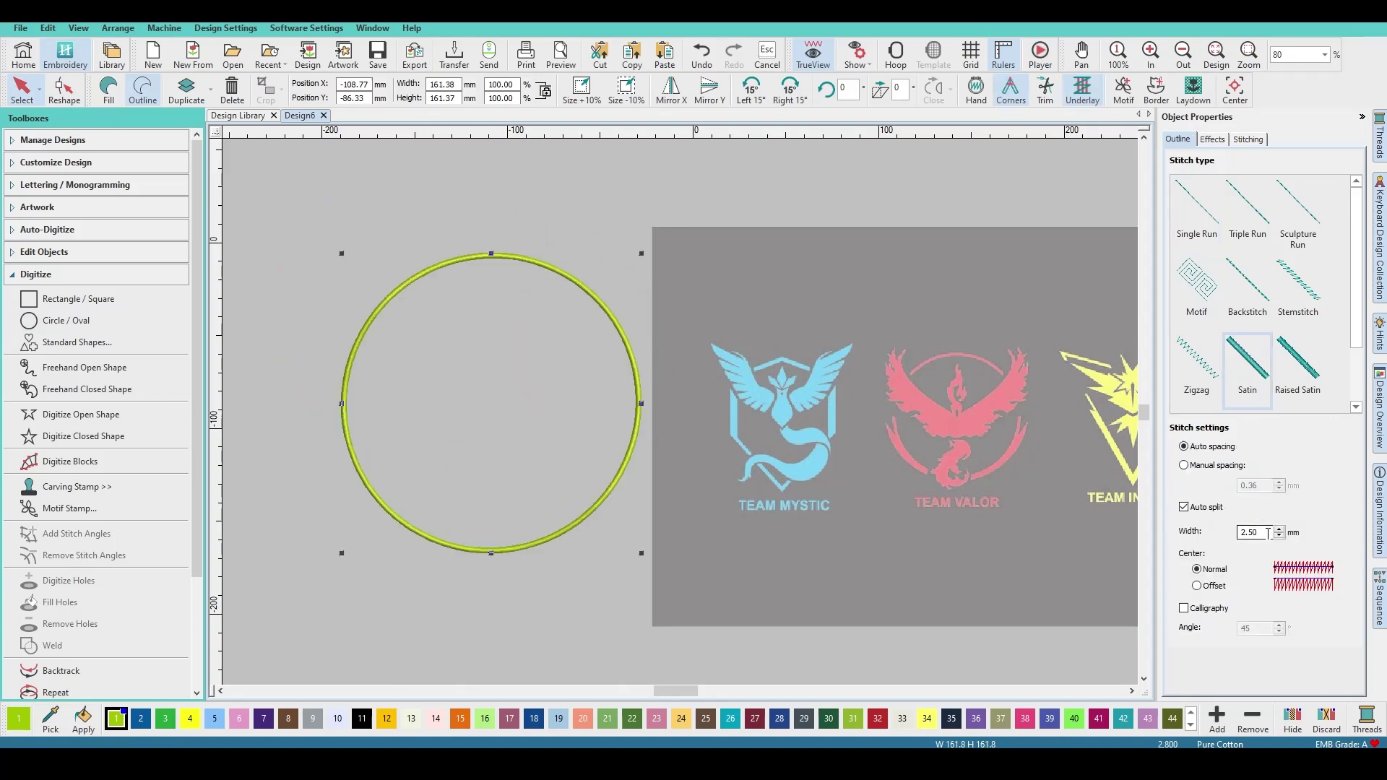
pyautogui.write('3.5')
pyautogui.press('Return')
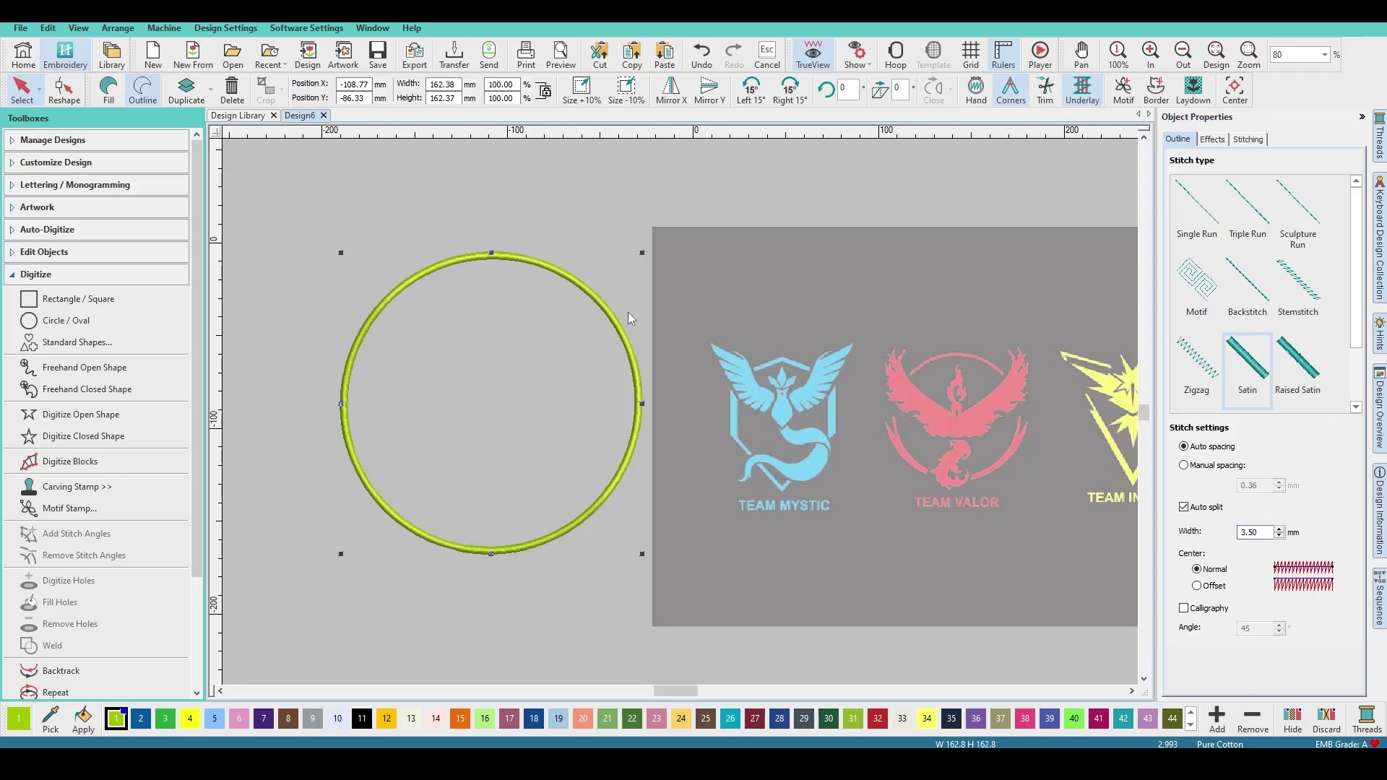
pyautogui.click(362, 718)
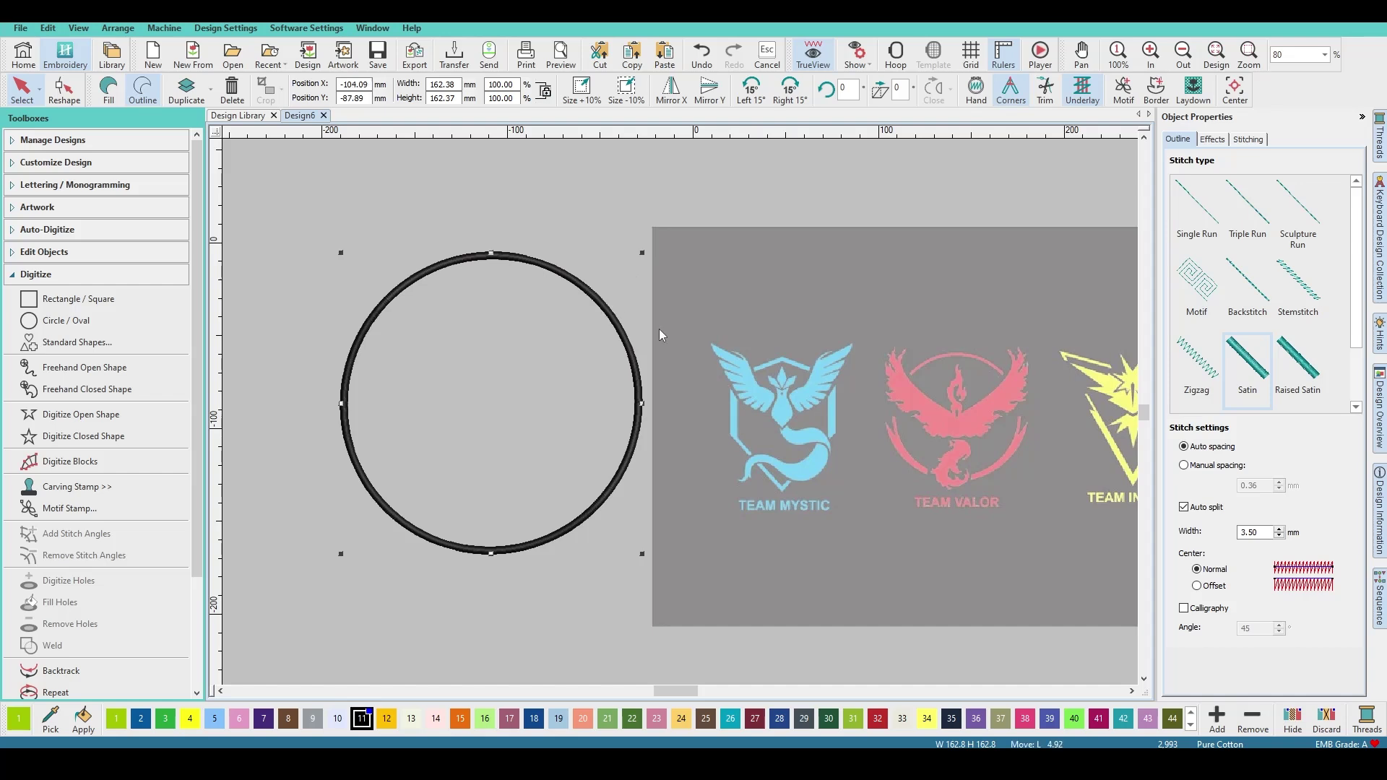
pyautogui.moveTo(603, 312); pyautogui.dragTo(902, 319)
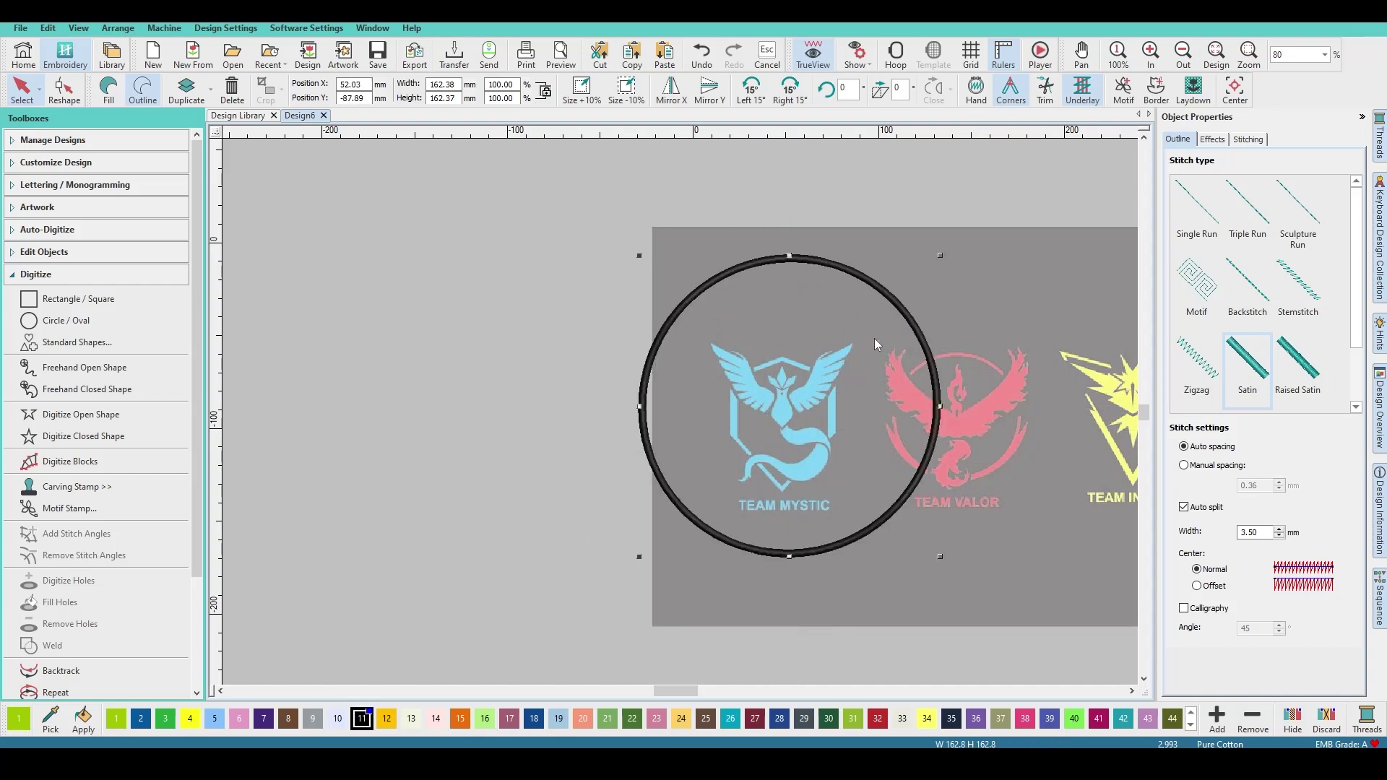
pyautogui.click(513, 159)
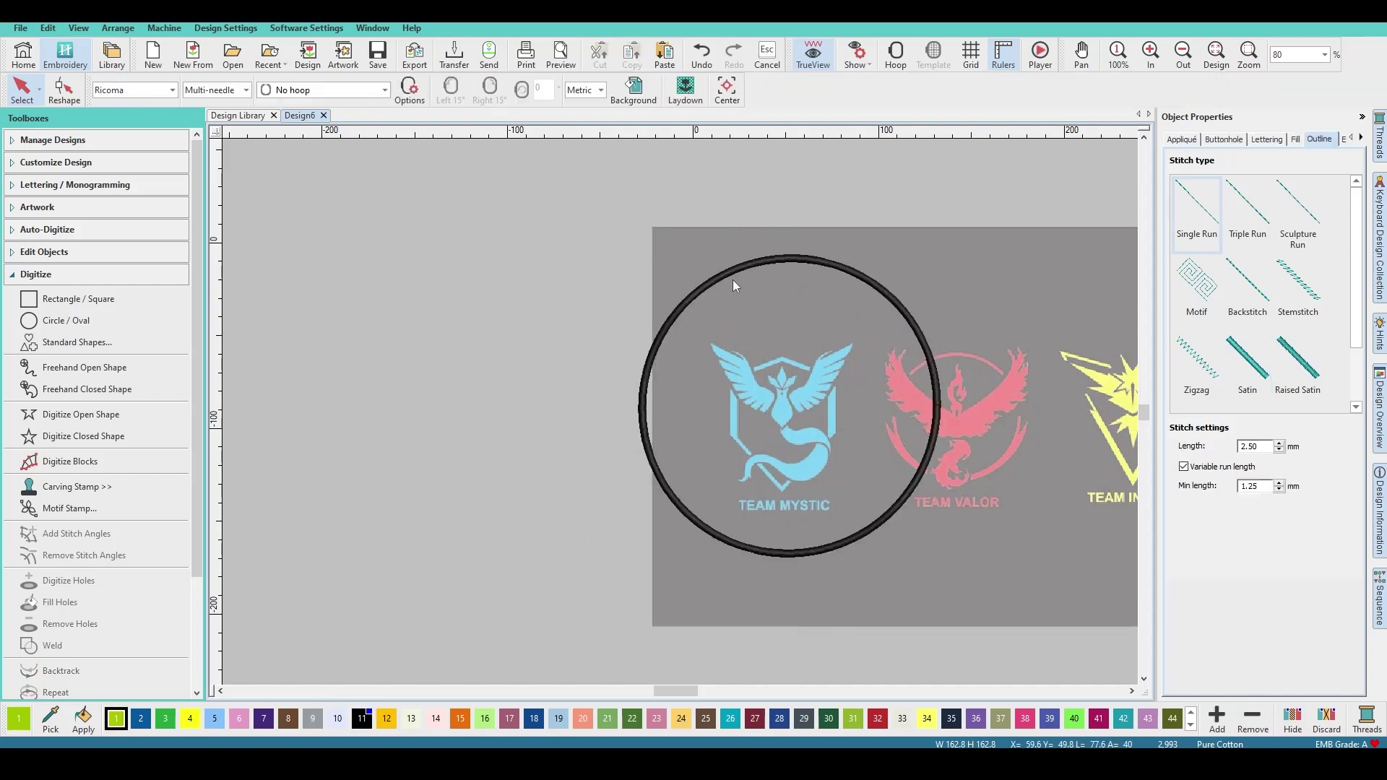
# Switch the measurement units to U.S. and resize the circle proportionally to 3.5 in
pyautogui.click(725, 271)
pyautogui.click(591, 176)
pyautogui.click(585, 90)
pyautogui.click(589, 120)
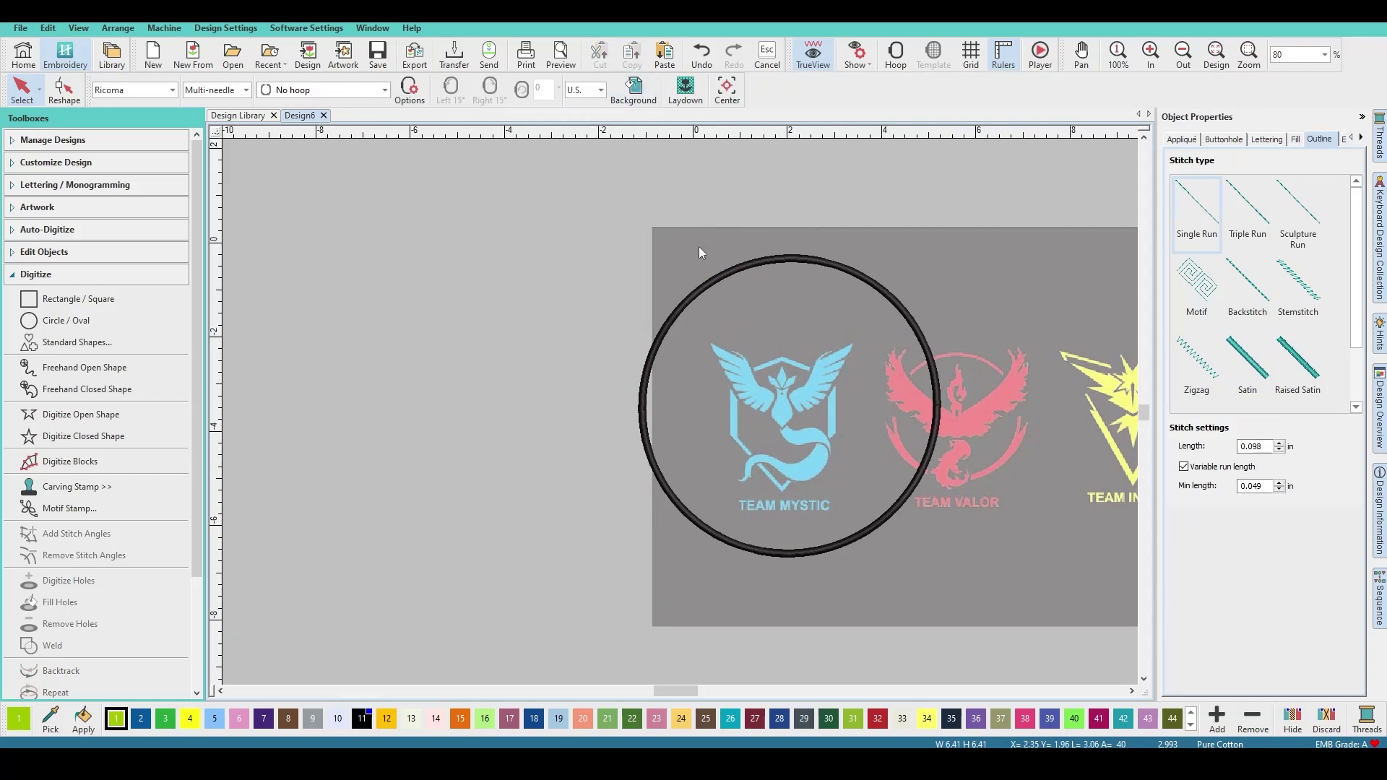
pyautogui.click(721, 276)
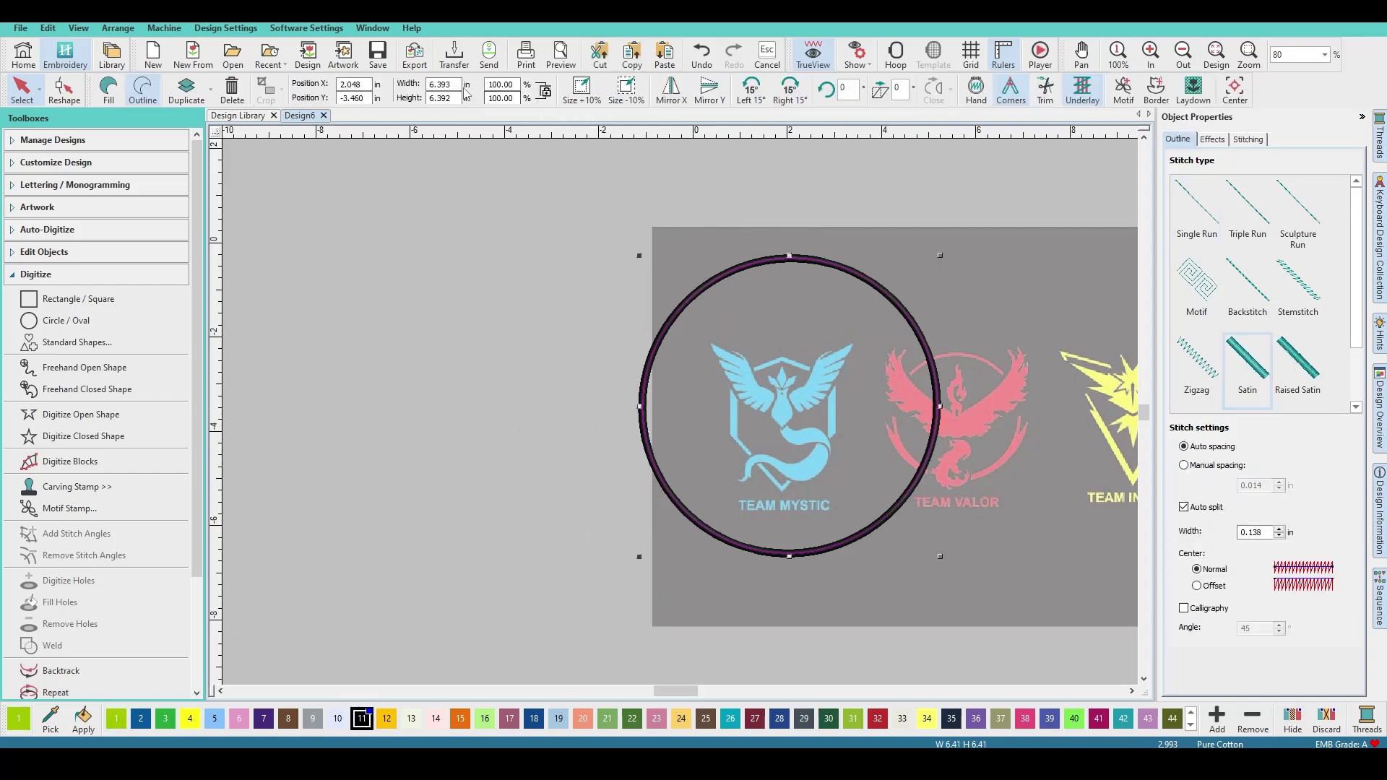
pyautogui.write('3.5')
pyautogui.press('Return')
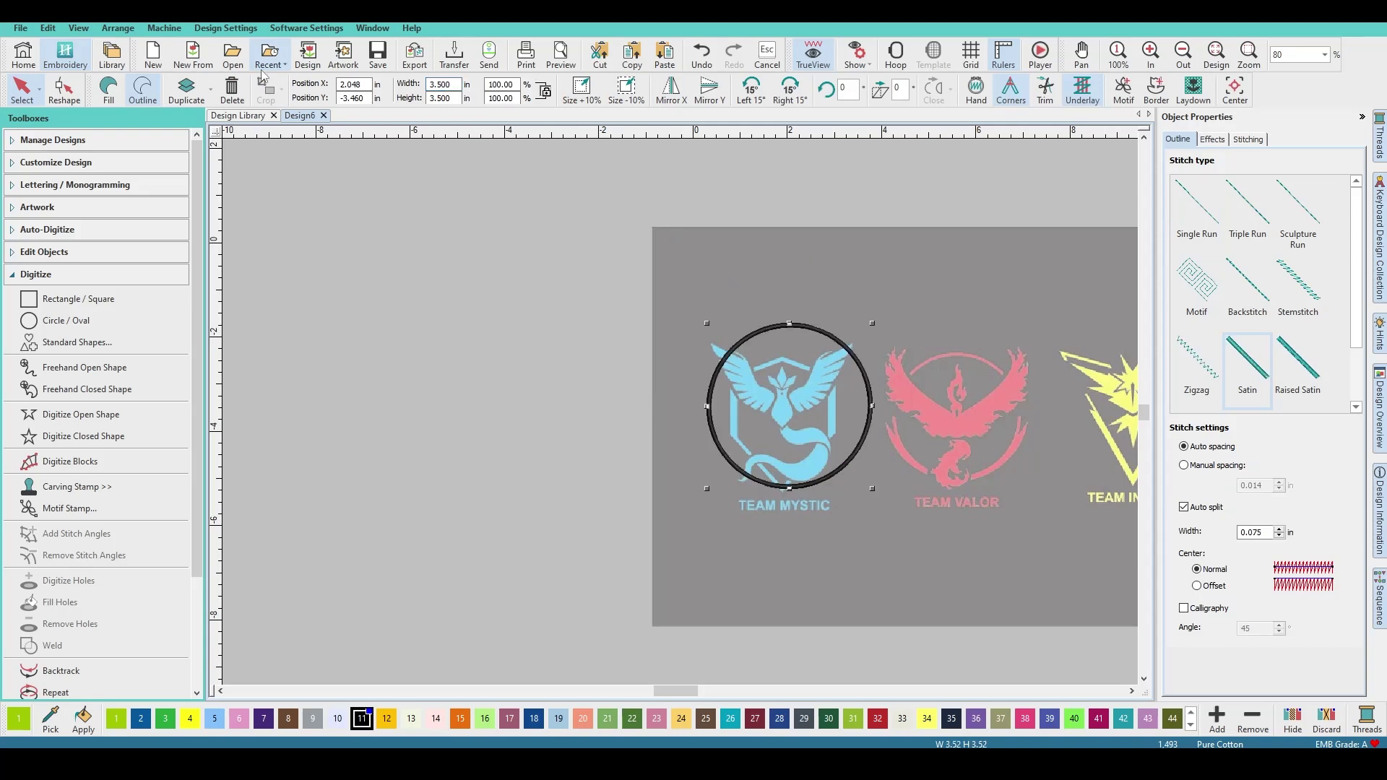
# Shift the circle slightly down so it surrounds the Team Mystic logo more evenly
pyautogui.scroll(2, 679, 415)
pyautogui.scroll(-1, 679, 413)
pyautogui.scroll(1, 679, 414)
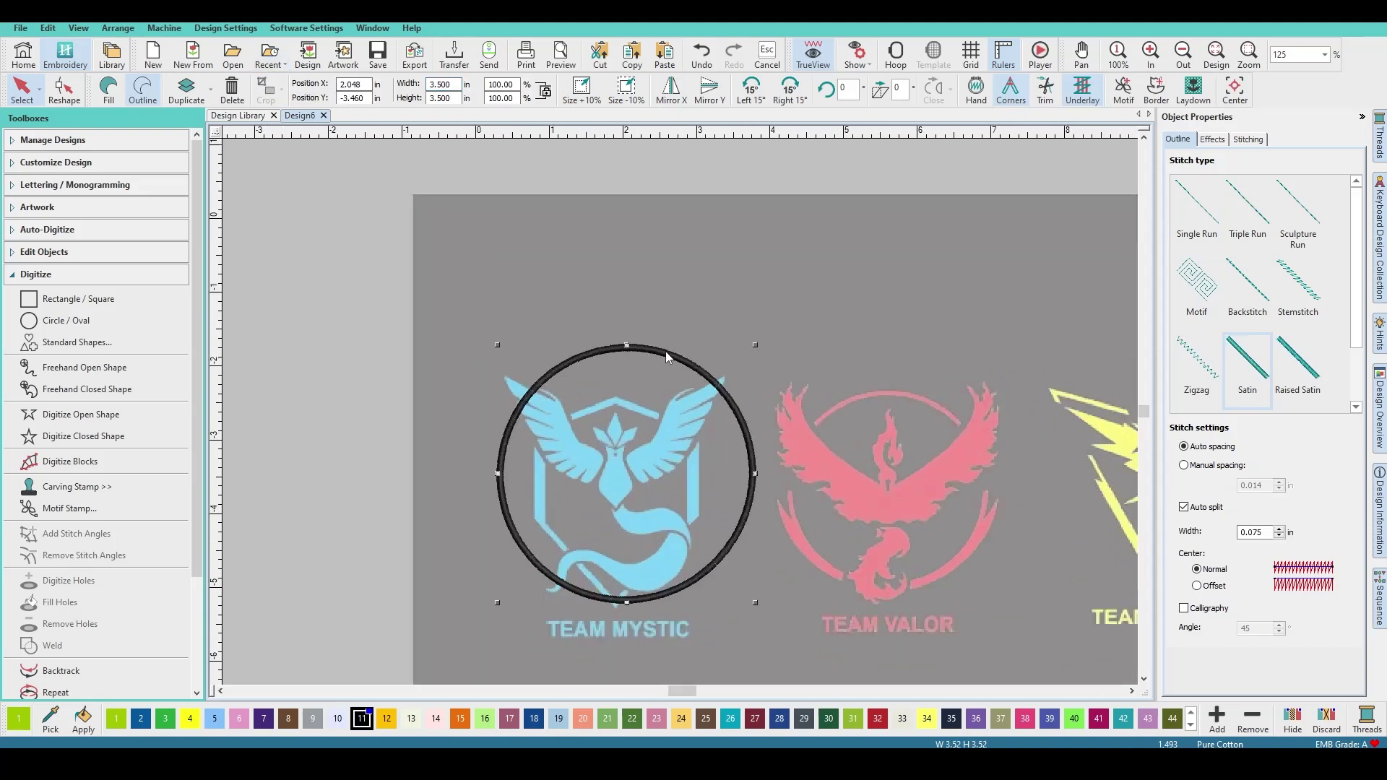
pyautogui.moveTo(665, 352); pyautogui.dragTo(661, 364)
# Switch the units to Metric and set the circle's satin stitch width to 3.5 mm
pyautogui.click(1268, 533)
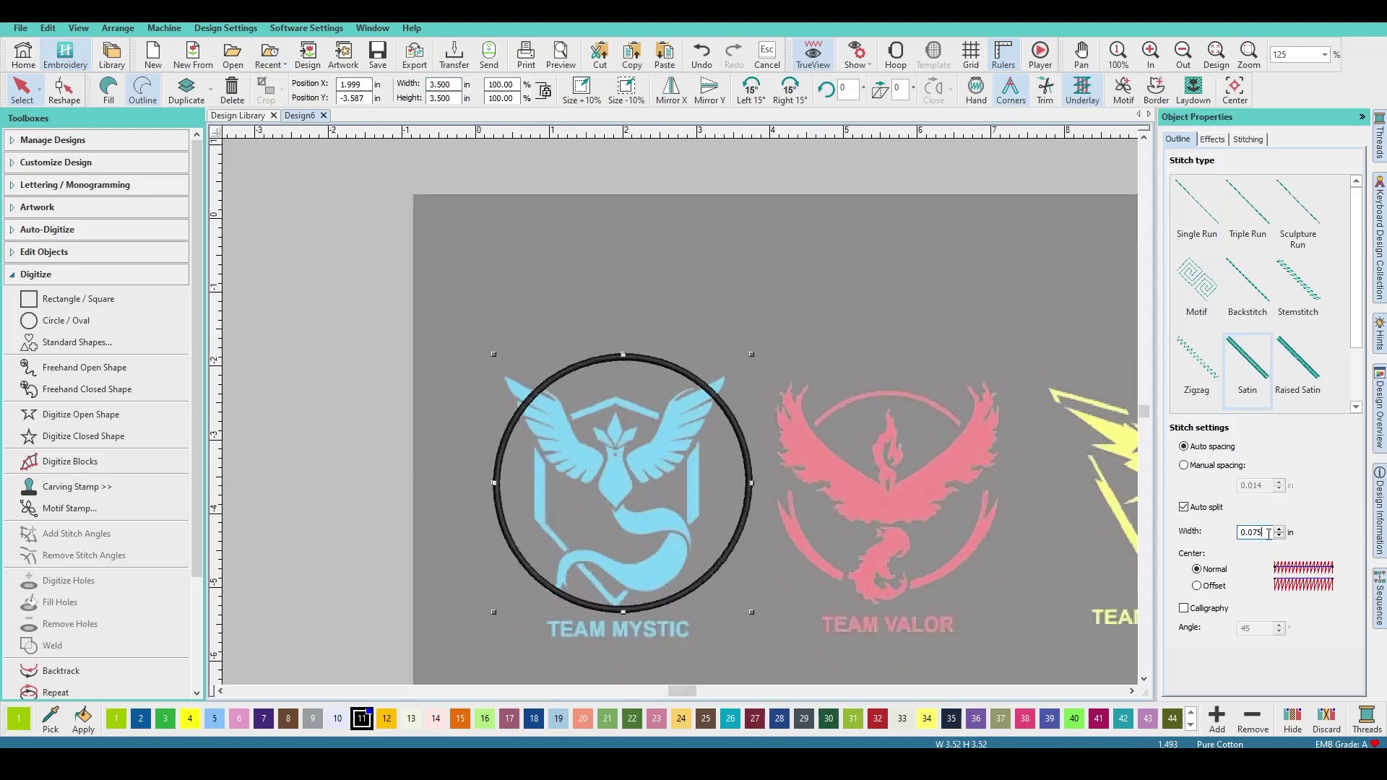
pyautogui.click(834, 158)
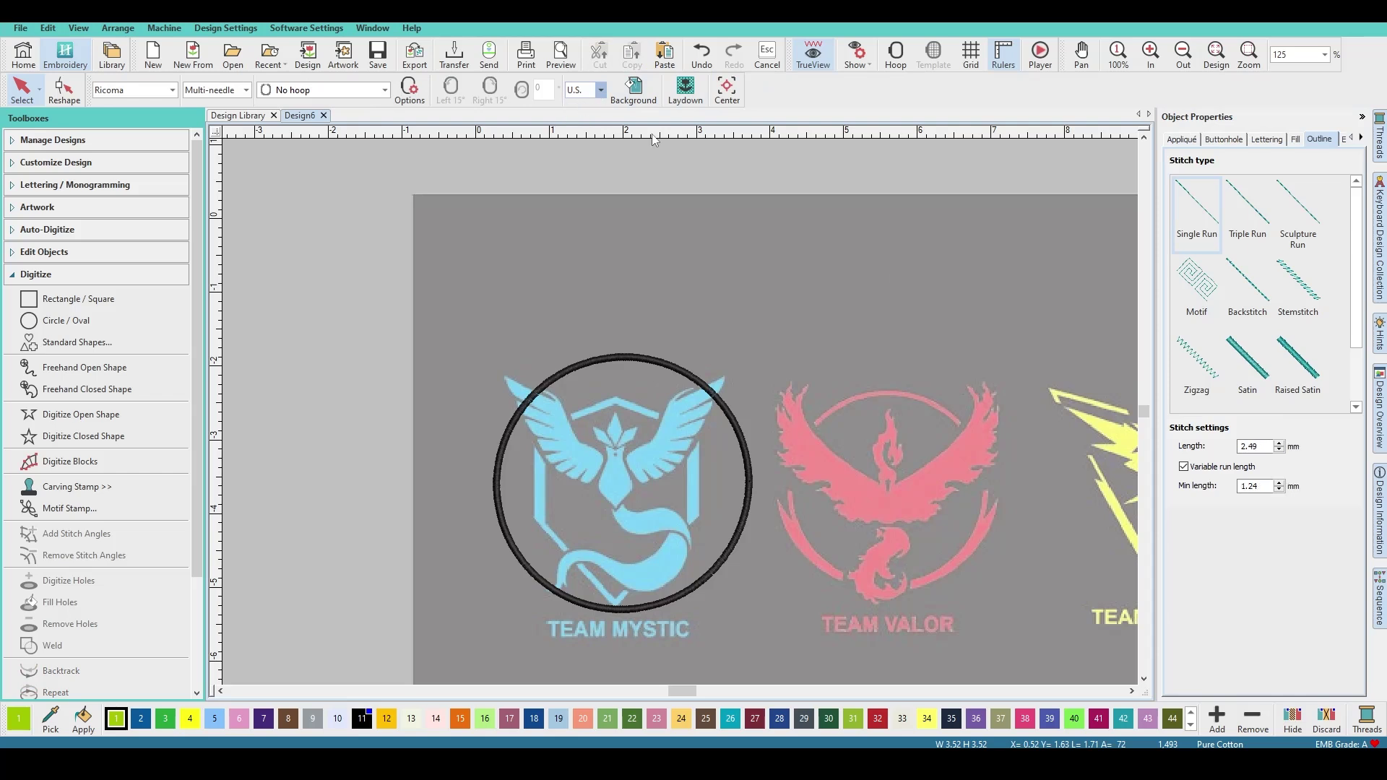
pyautogui.click(666, 365)
pyautogui.moveTo(1269, 533); pyautogui.dragTo(1113, 536)
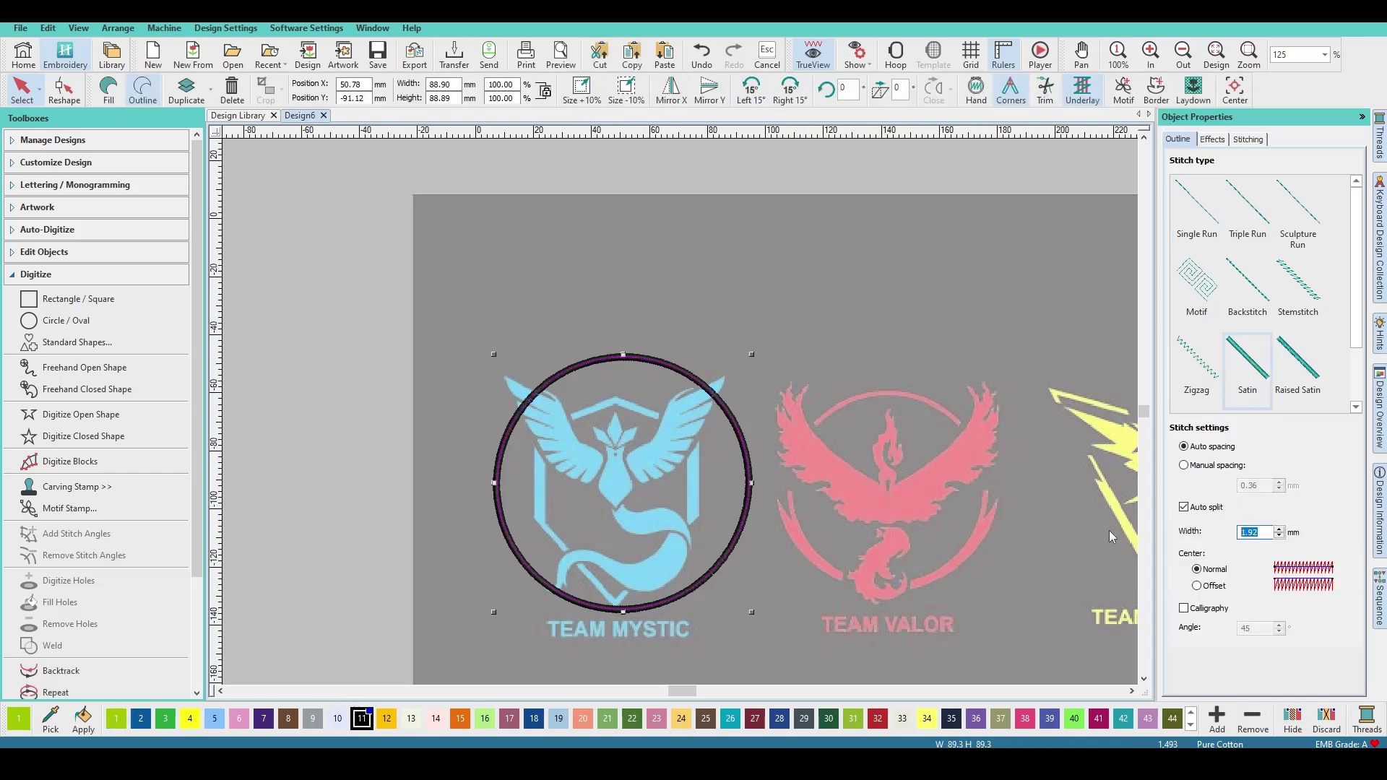
pyautogui.write('3.5')
pyautogui.press('Return')
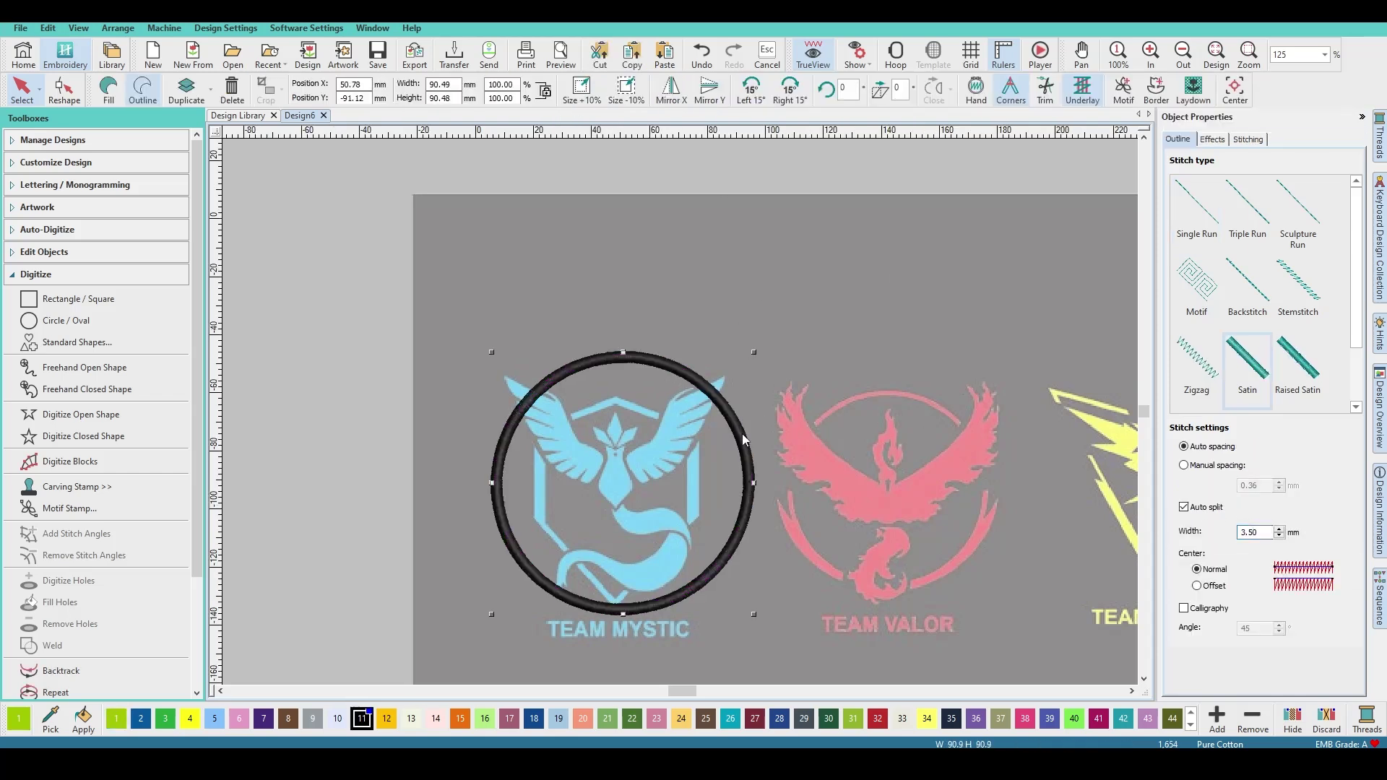
# Scale the team logo artwork down proportionally to about 283 mm wide
pyautogui.scroll(-2, 912, 528)
pyautogui.scroll(2, 678, 409)
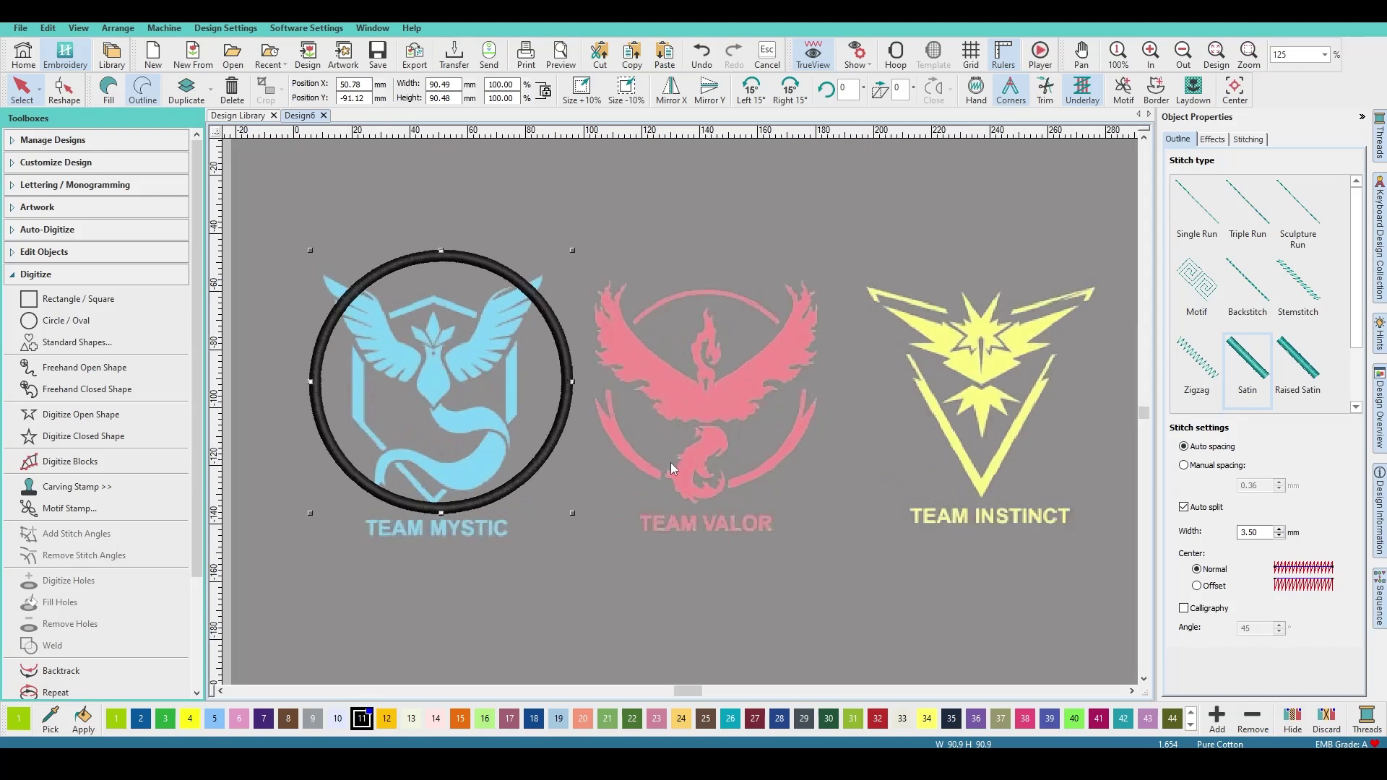
pyautogui.click(673, 464)
pyautogui.scroll(-3, 675, 466)
pyautogui.scroll(2, 742, 458)
pyautogui.scroll(-3, 345, 167)
pyautogui.scroll(1, 695, 408)
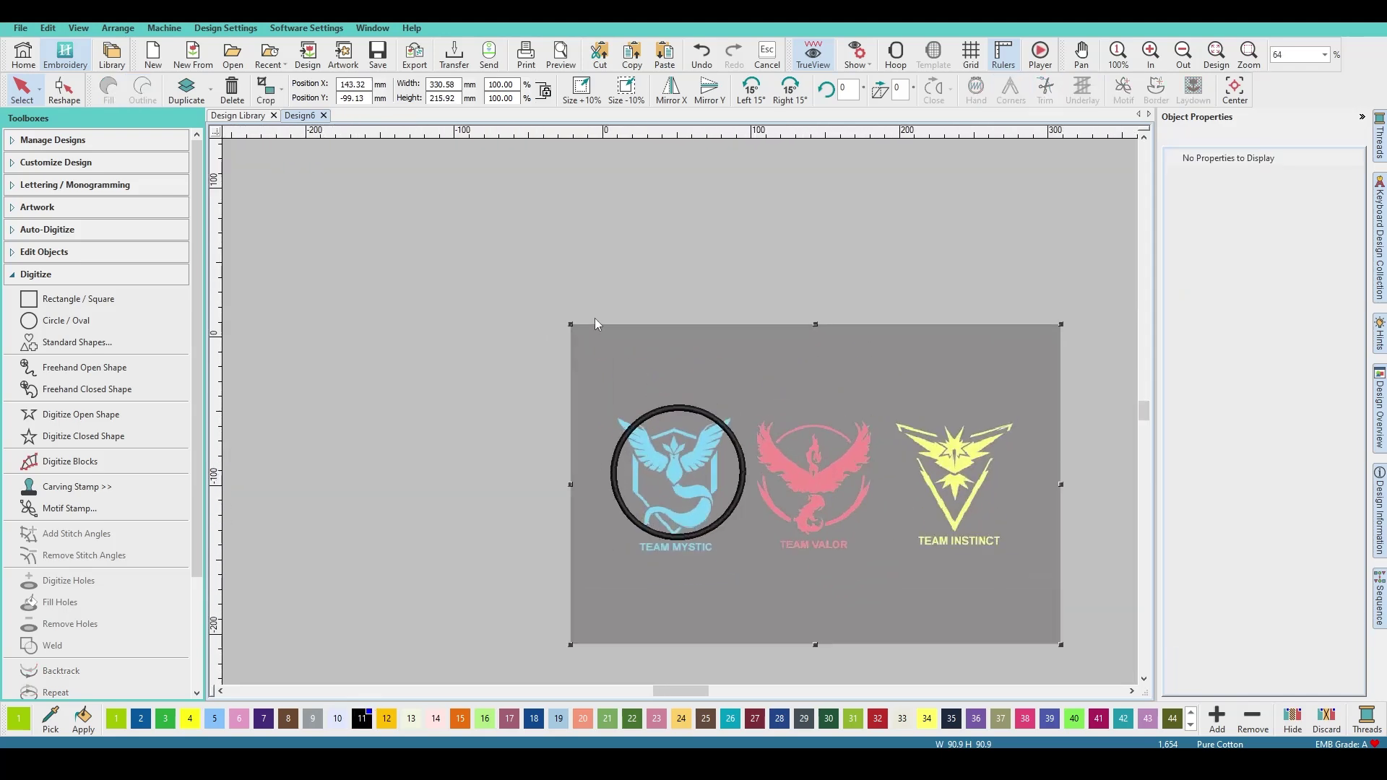
pyautogui.moveTo(568, 321); pyautogui.dragTo(609, 357)
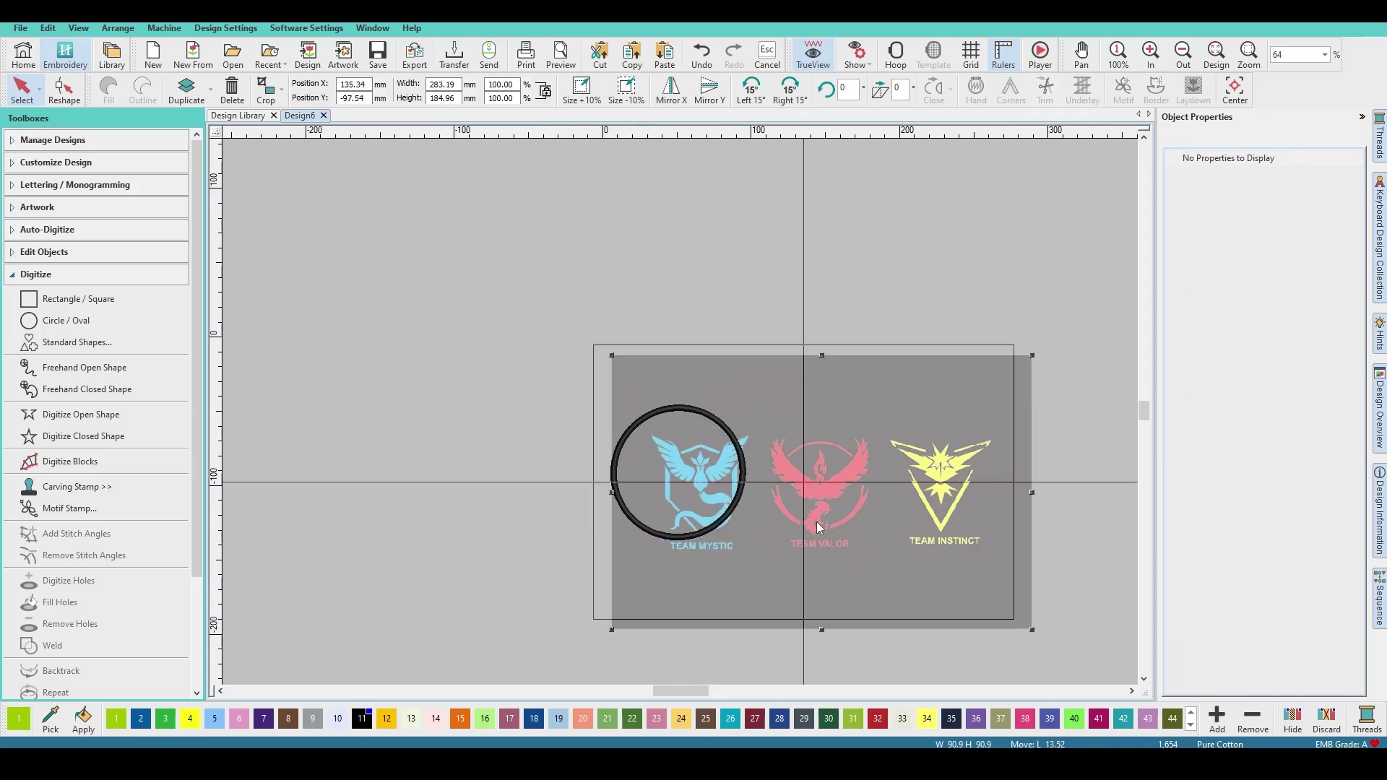
# Move the artwork so that the Team Mystic logo lies inside the black circle
pyautogui.scroll(5, 710, 434)
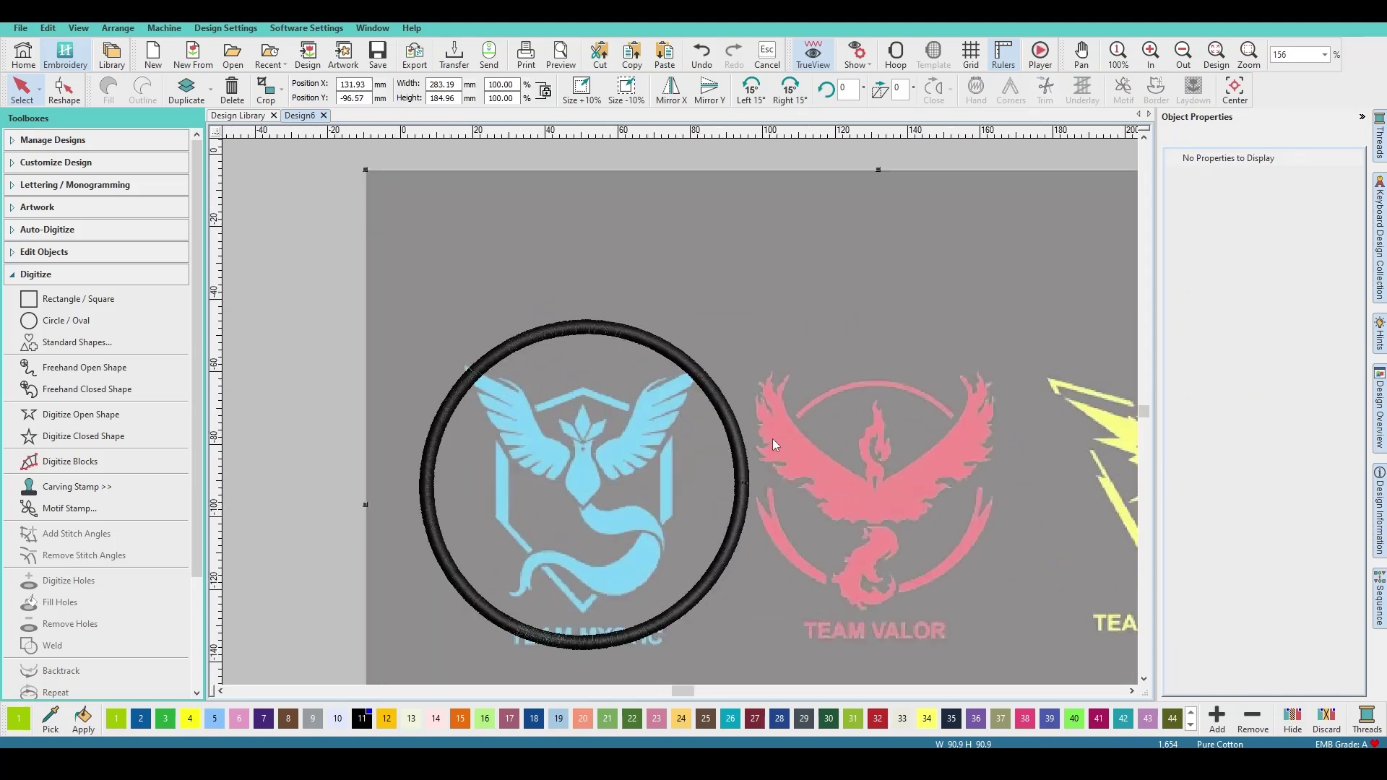
pyautogui.press('Down')
pyautogui.press('Down')
pyautogui.press('Down')
pyautogui.press('Down')
pyautogui.press('Down')
pyautogui.press('Down')
pyautogui.press('Down')
pyautogui.press('Down')
pyautogui.press('Down')
pyautogui.press('Down')
pyautogui.press('Down')
pyautogui.press('Down')
pyautogui.press('Down')
pyautogui.press('Down')
pyautogui.press('Down')
pyautogui.press('Down')
pyautogui.press('Down')
pyautogui.press('Down')
pyautogui.press('Down')
pyautogui.press('Down')
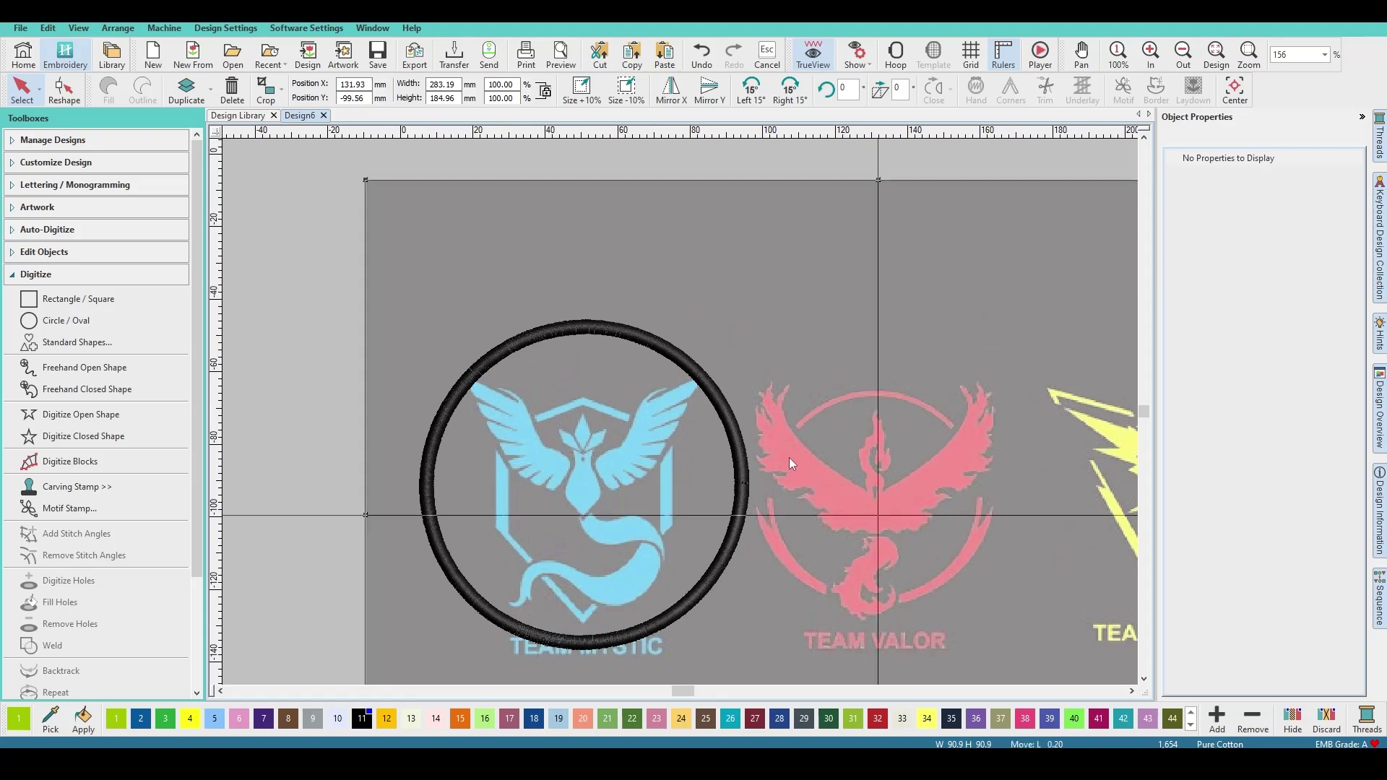
pyautogui.press('Down')
# Shrink the artwork further to about 268 mm wide and reposition it with the Team Mystic logo centred in the circle
pyautogui.moveTo(372, 187); pyautogui.dragTo(386, 210)
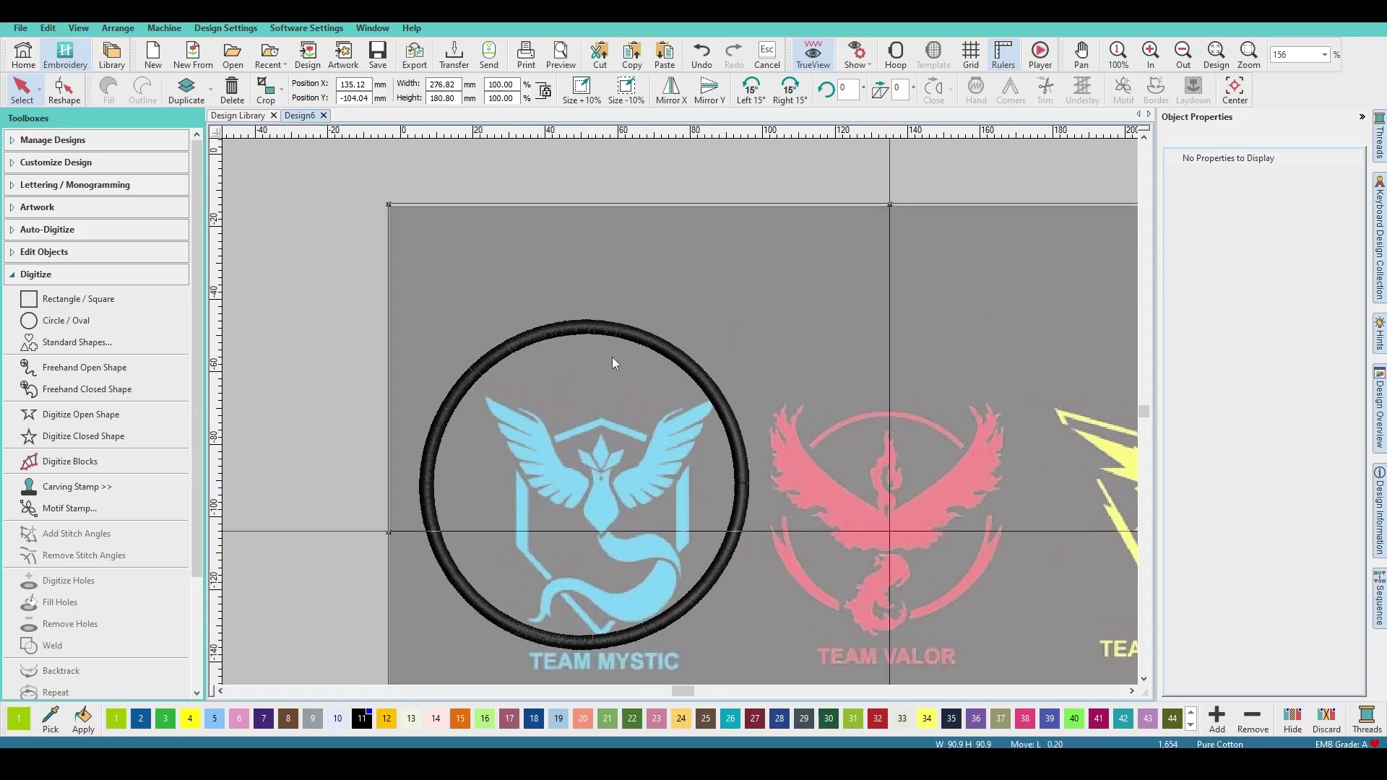
pyautogui.press('Up')
pyautogui.press('Up')
pyautogui.press('Up')
pyautogui.press('Left')
pyautogui.press('Left')
pyautogui.press('Left')
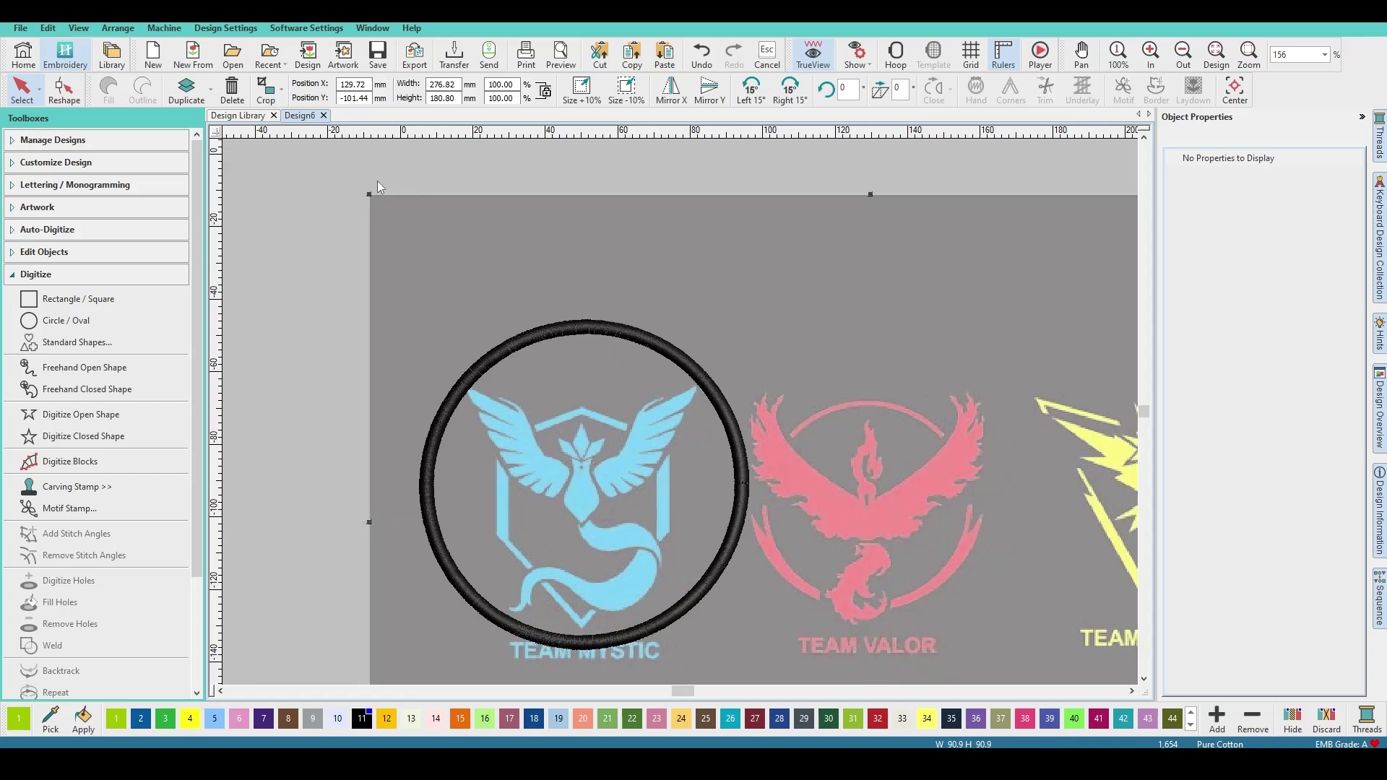
pyautogui.moveTo(371, 194); pyautogui.dragTo(402, 216)
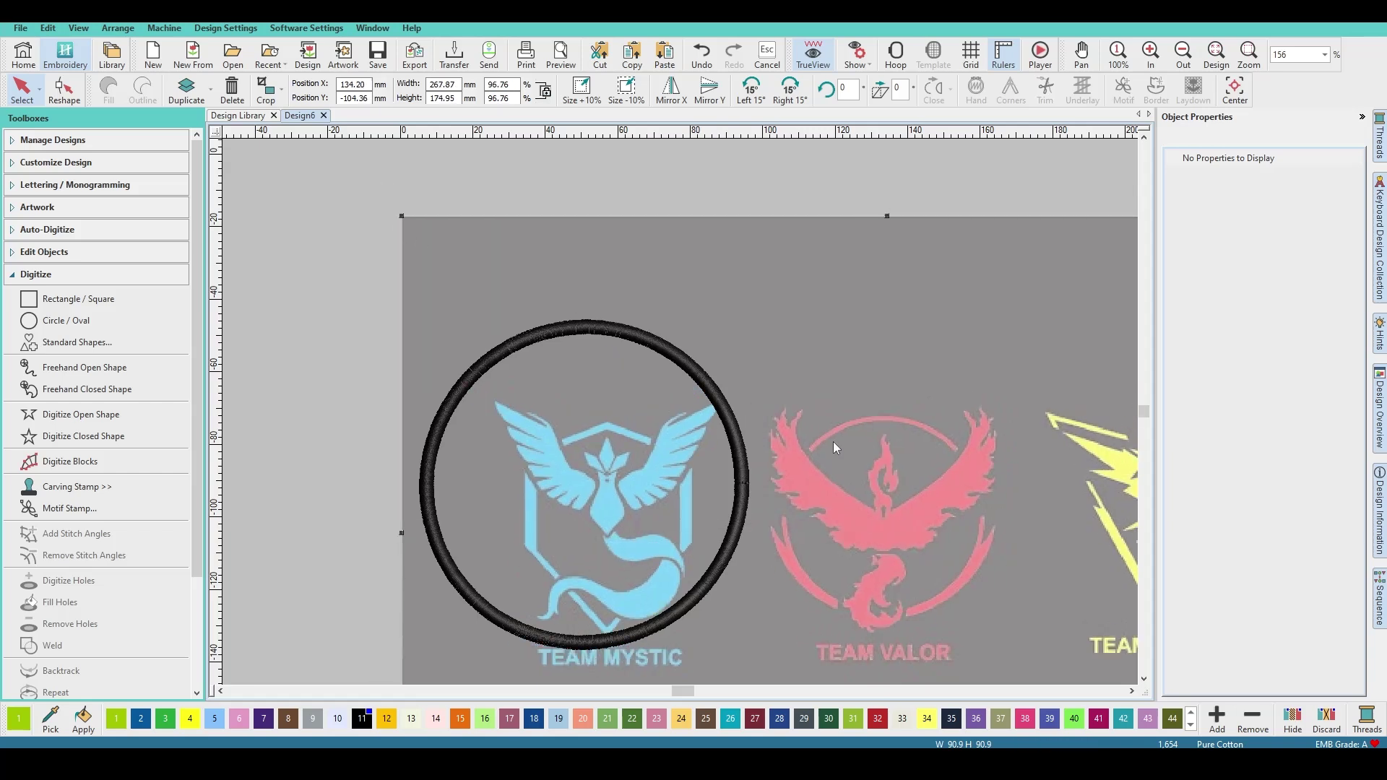
pyautogui.moveTo(834, 441)
pyautogui.mouseDown()
pyautogui.moveTo(803, 426)
pyautogui.moveTo(820, 435)
pyautogui.mouseUp()
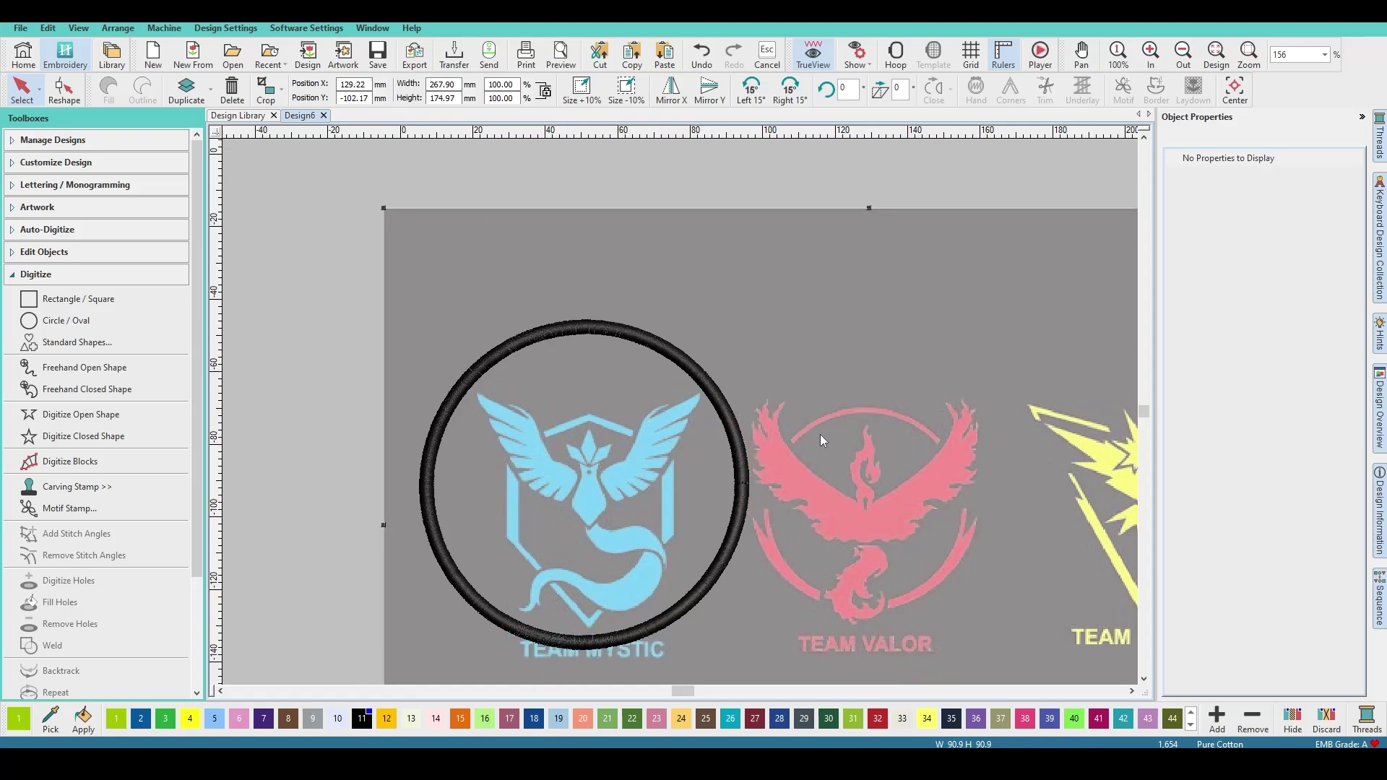
# Move the black circle over the Team Instinct logo
pyautogui.click(748, 484)
pyautogui.moveTo(748, 484); pyautogui.dragTo(955, 421)
pyautogui.scroll(-4, 931, 442)
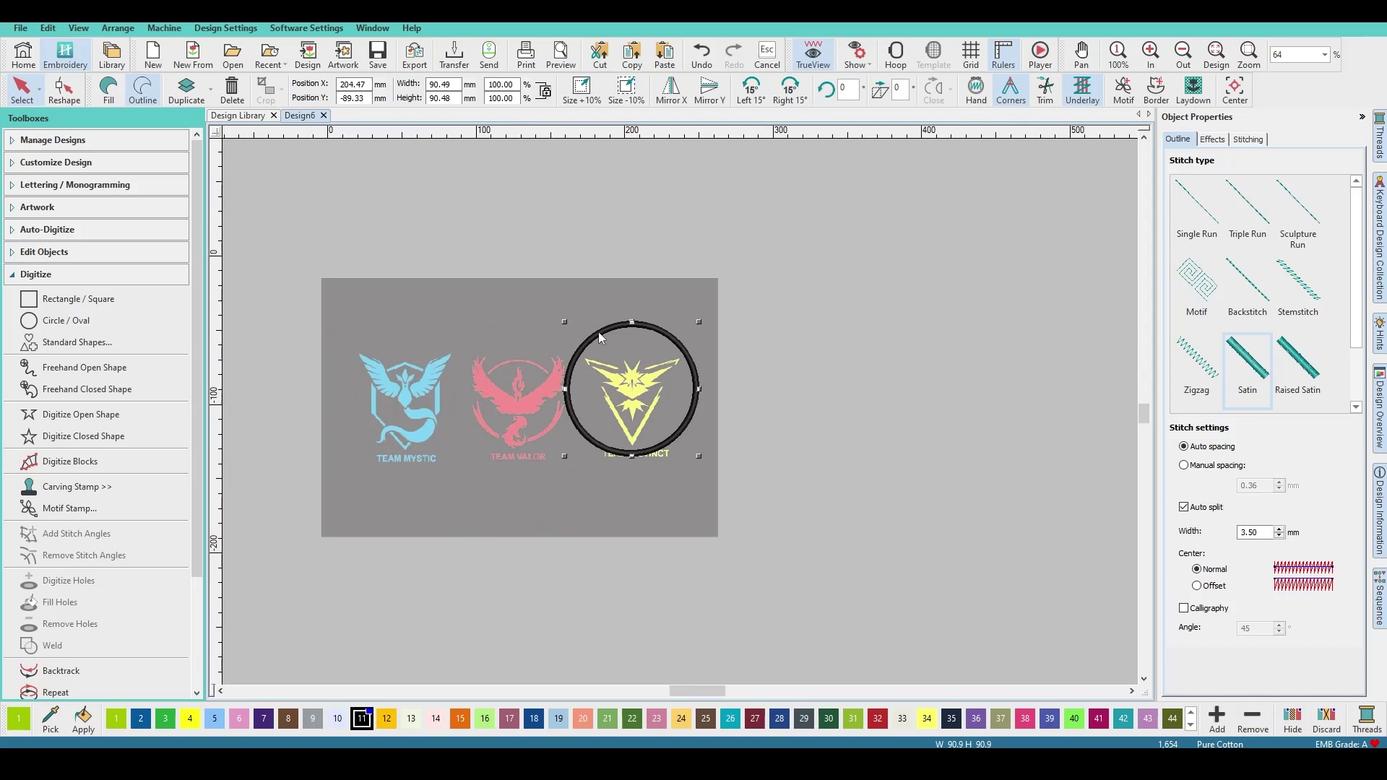
# Move the black satin circle off the team logos into the empty area above the artwork
pyautogui.moveTo(600, 335); pyautogui.dragTo(460, 151)
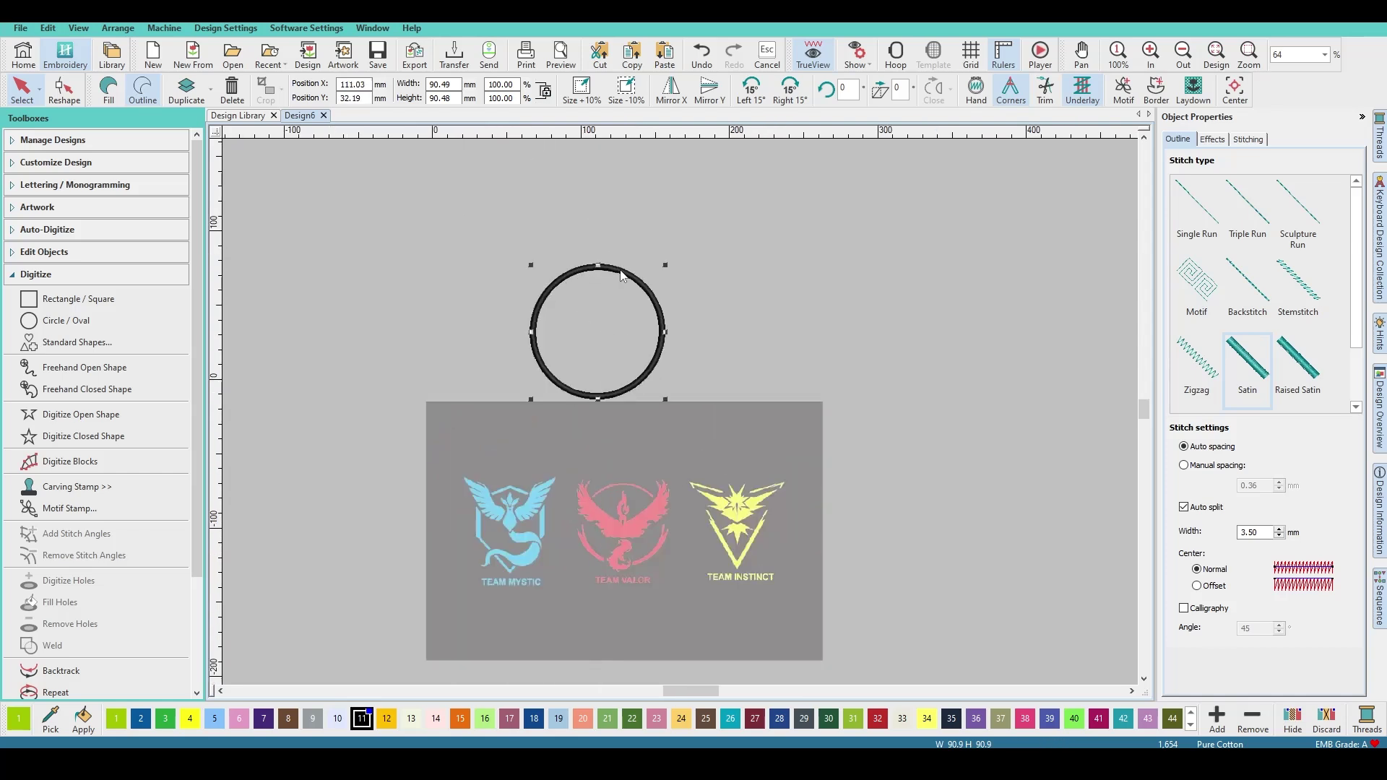
pyautogui.moveTo(621, 270); pyautogui.dragTo(662, 181)
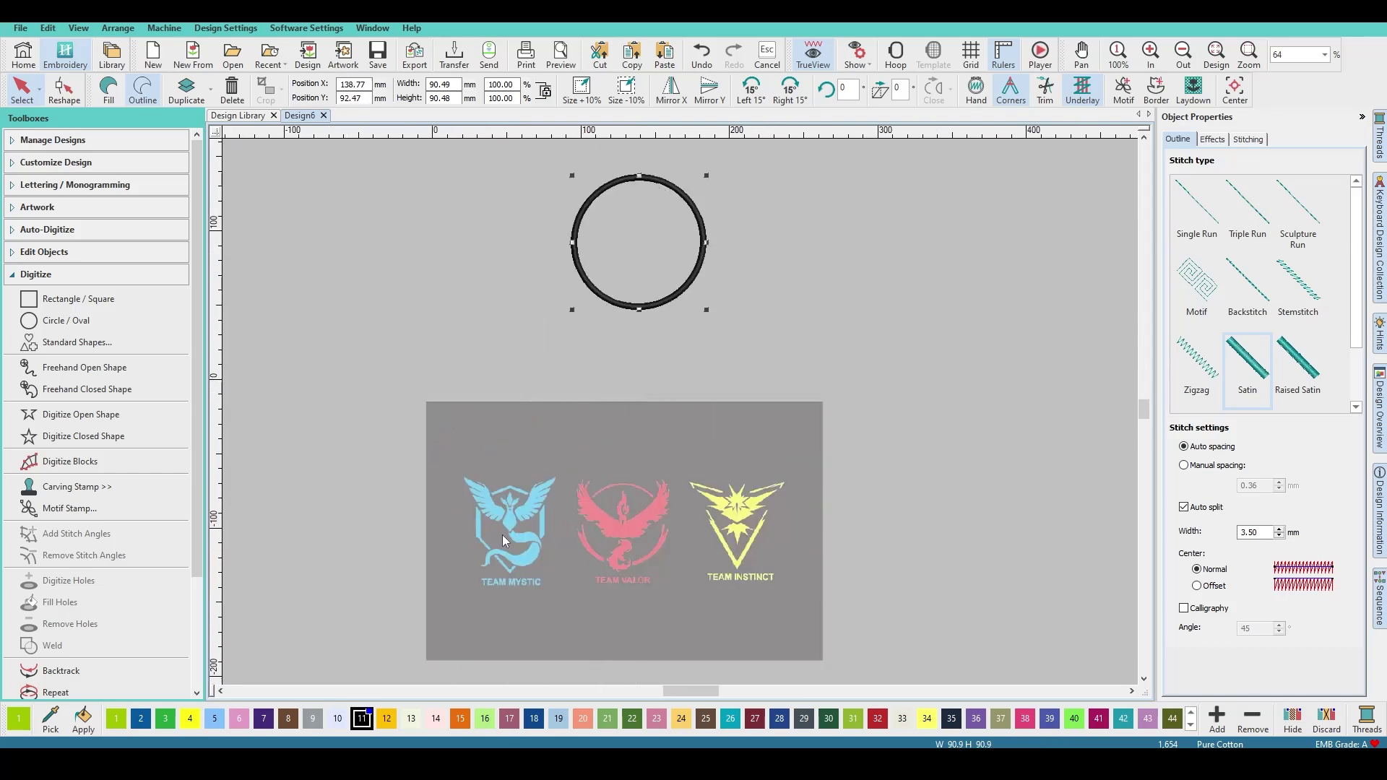
# Centre the whole design on the workspace origin
pyautogui.scroll(2, 504, 541)
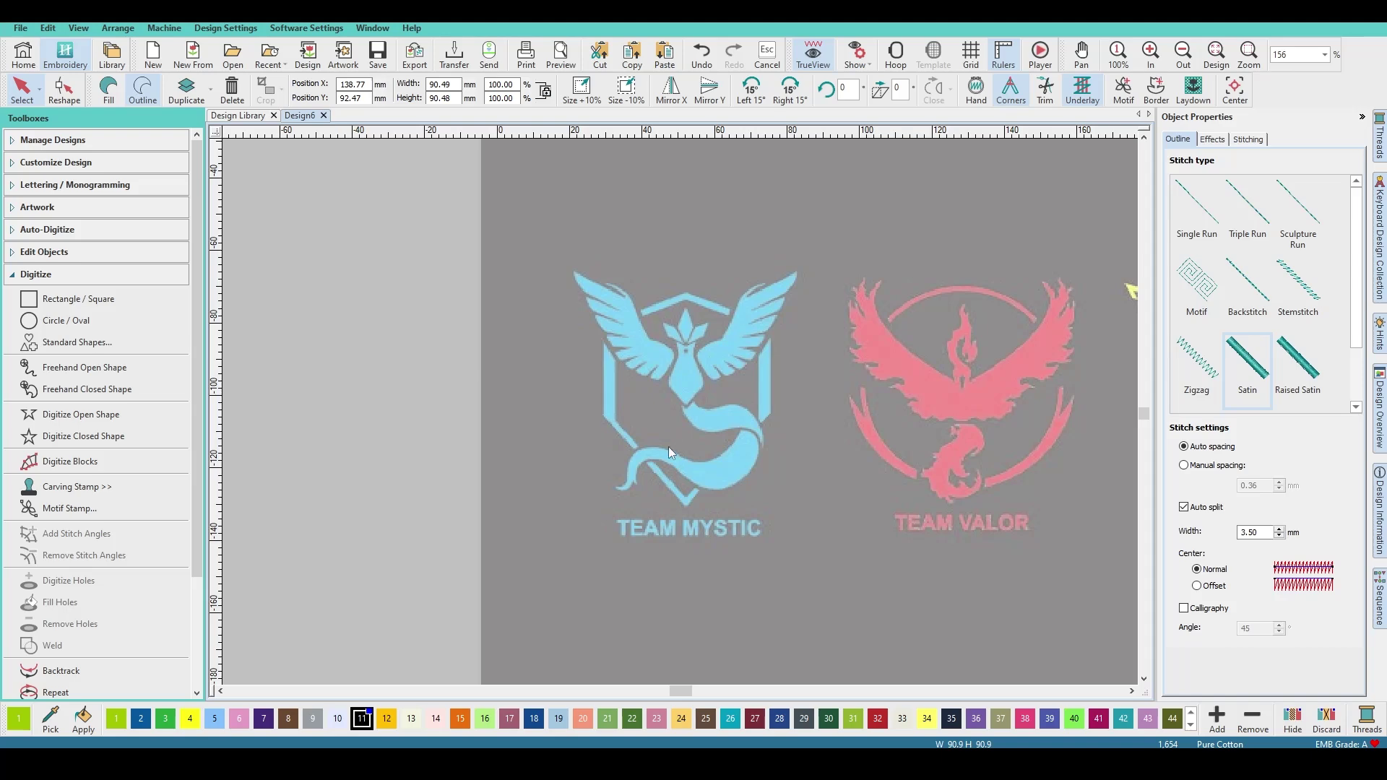
pyautogui.scroll(2, 710, 431)
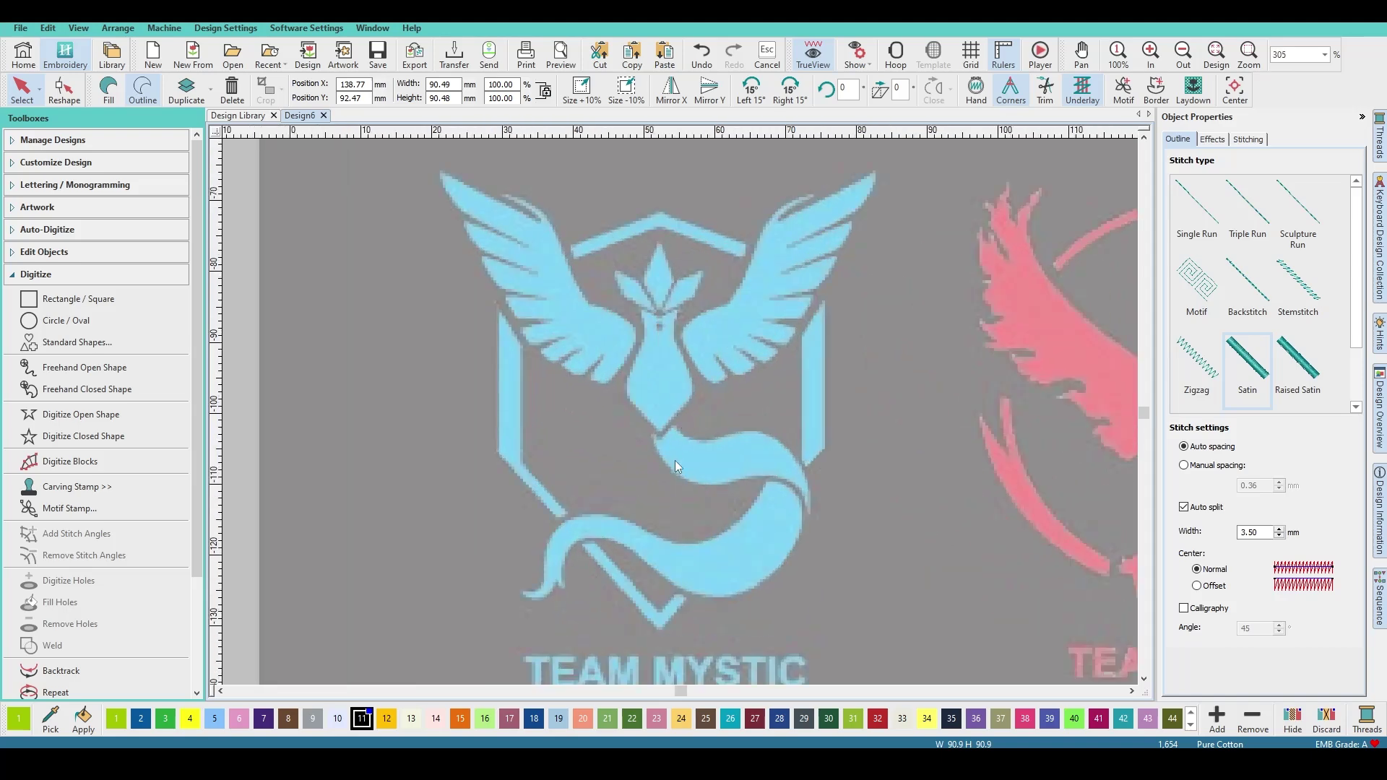
pyautogui.scroll(-3, 690, 370)
pyautogui.click(743, 415)
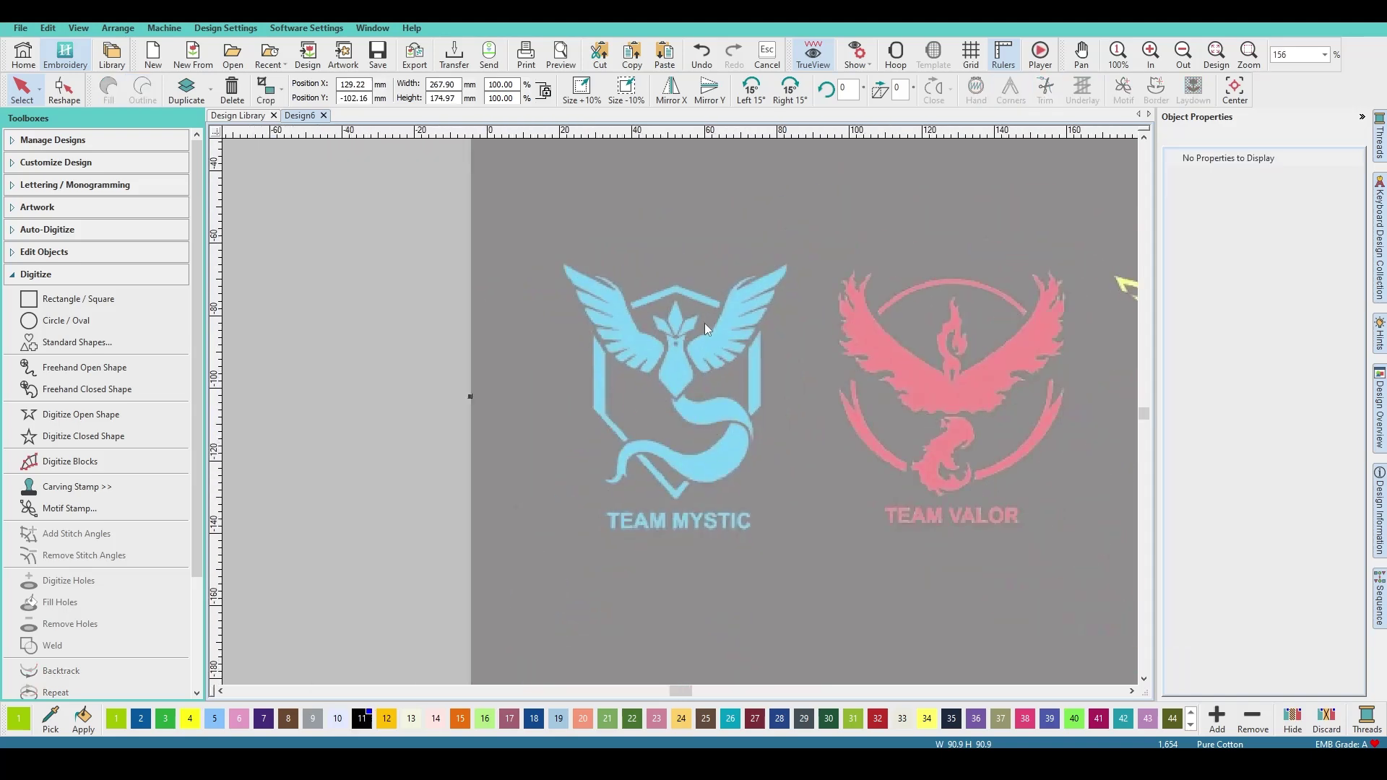
pyautogui.click(1236, 86)
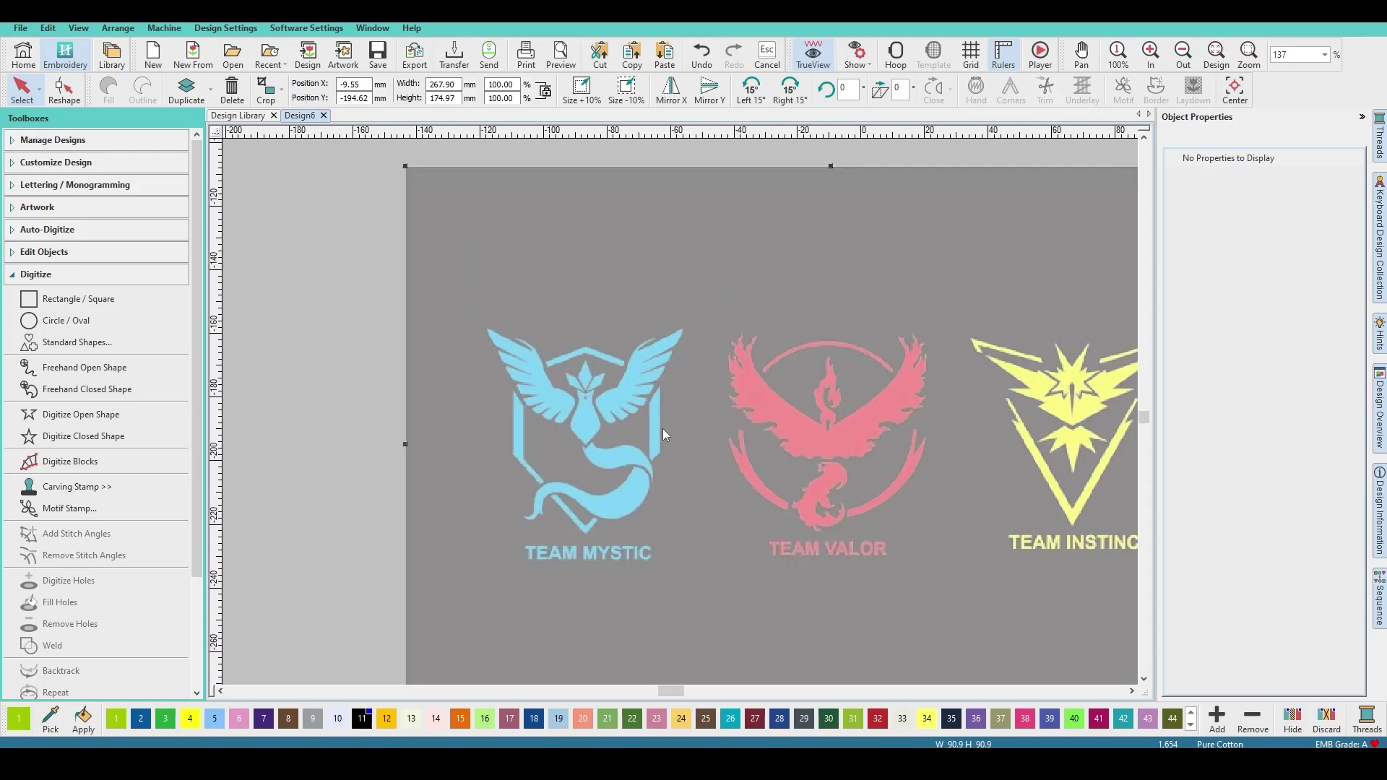
# Lock the team logo artwork in place
pyautogui.click(661, 437)
pyautogui.rightClick(711, 470)
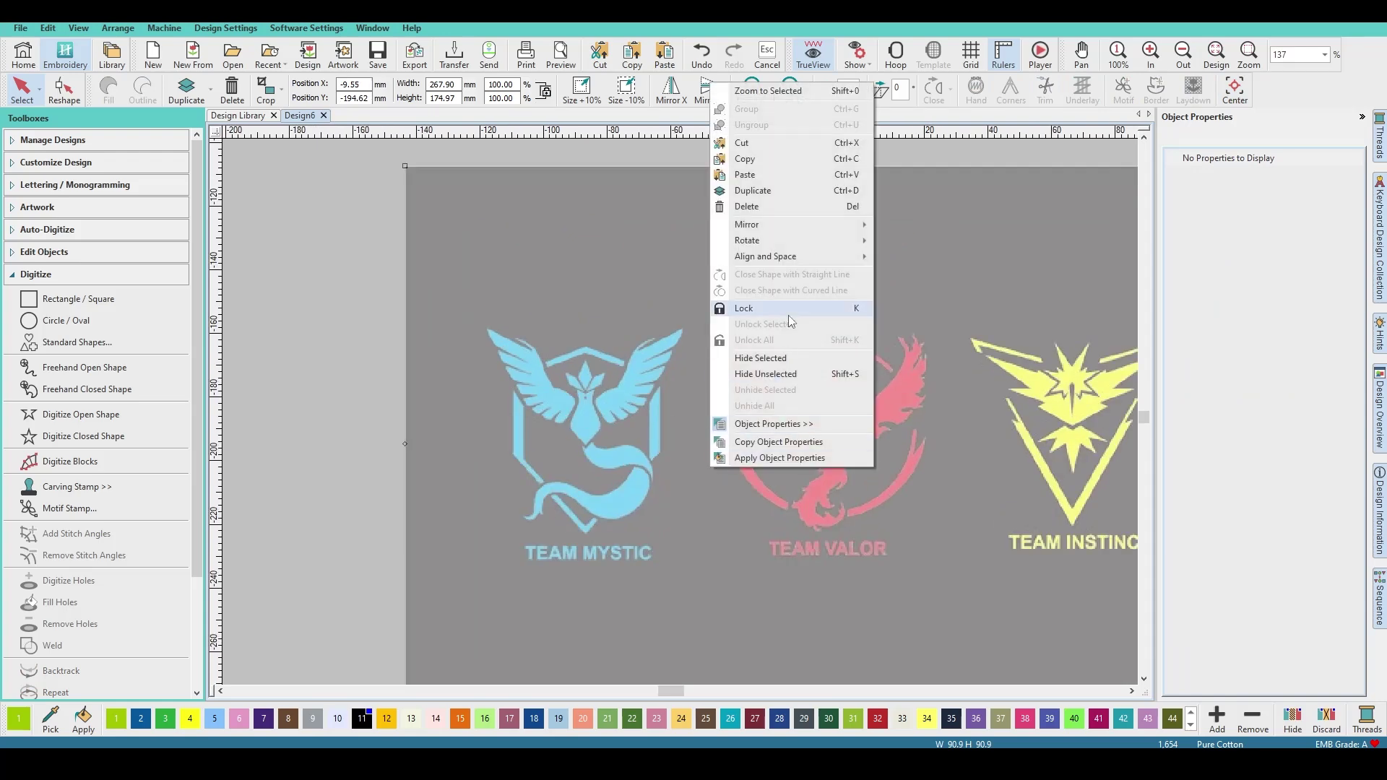
pyautogui.click(764, 311)
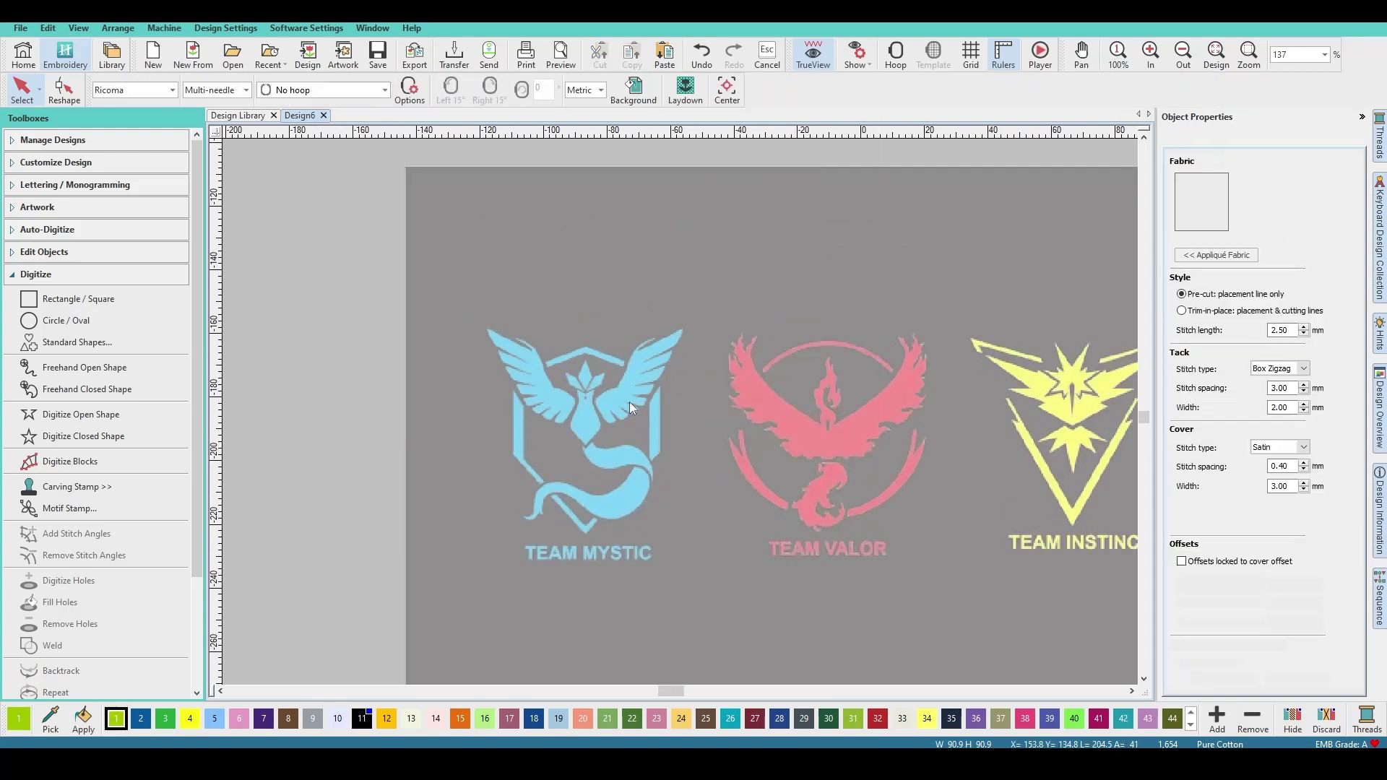
# Start a closed tatami fill shape at the Team Mystic tail's tip and trace the upper edge of its lower section
pyautogui.scroll(2, 675, 411)
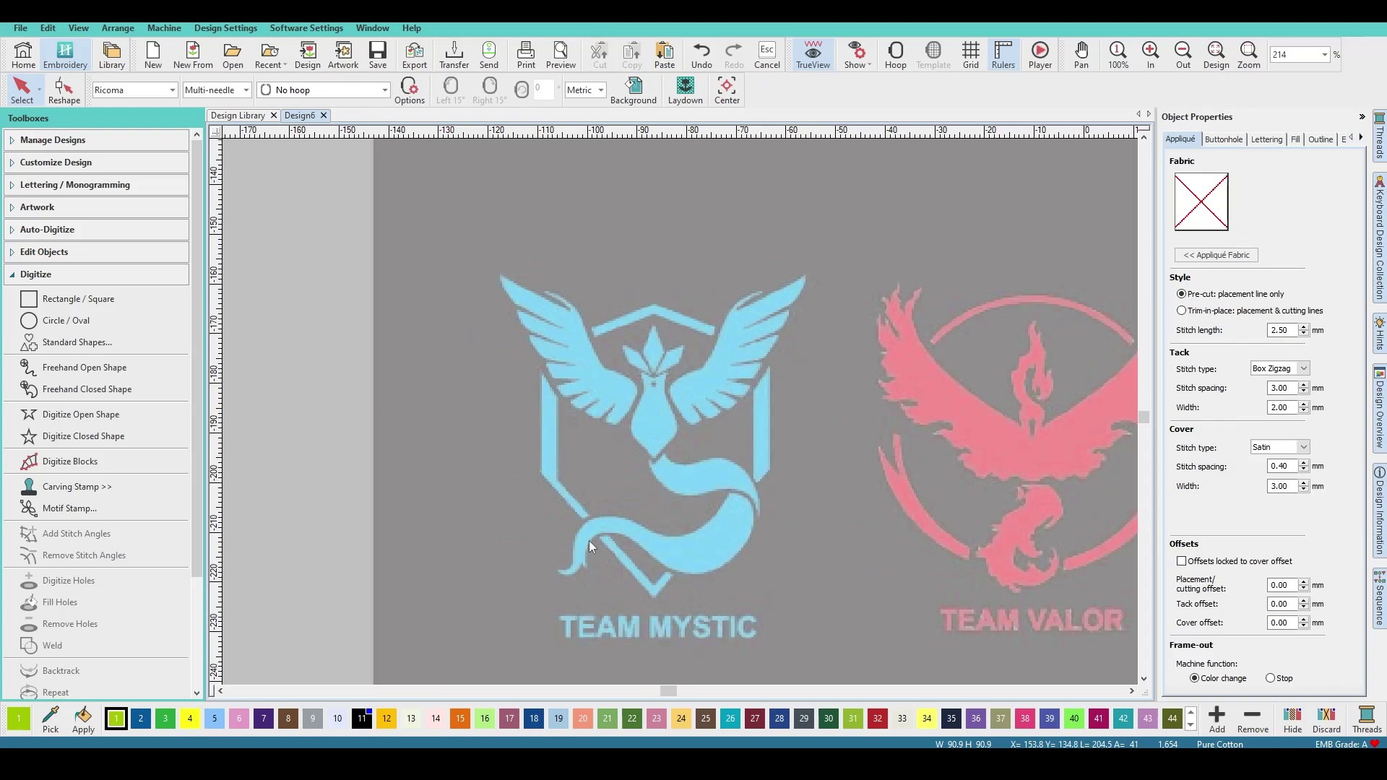
pyautogui.scroll(1, 749, 372)
pyautogui.scroll(-3, 748, 372)
pyautogui.scroll(-2, 677, 397)
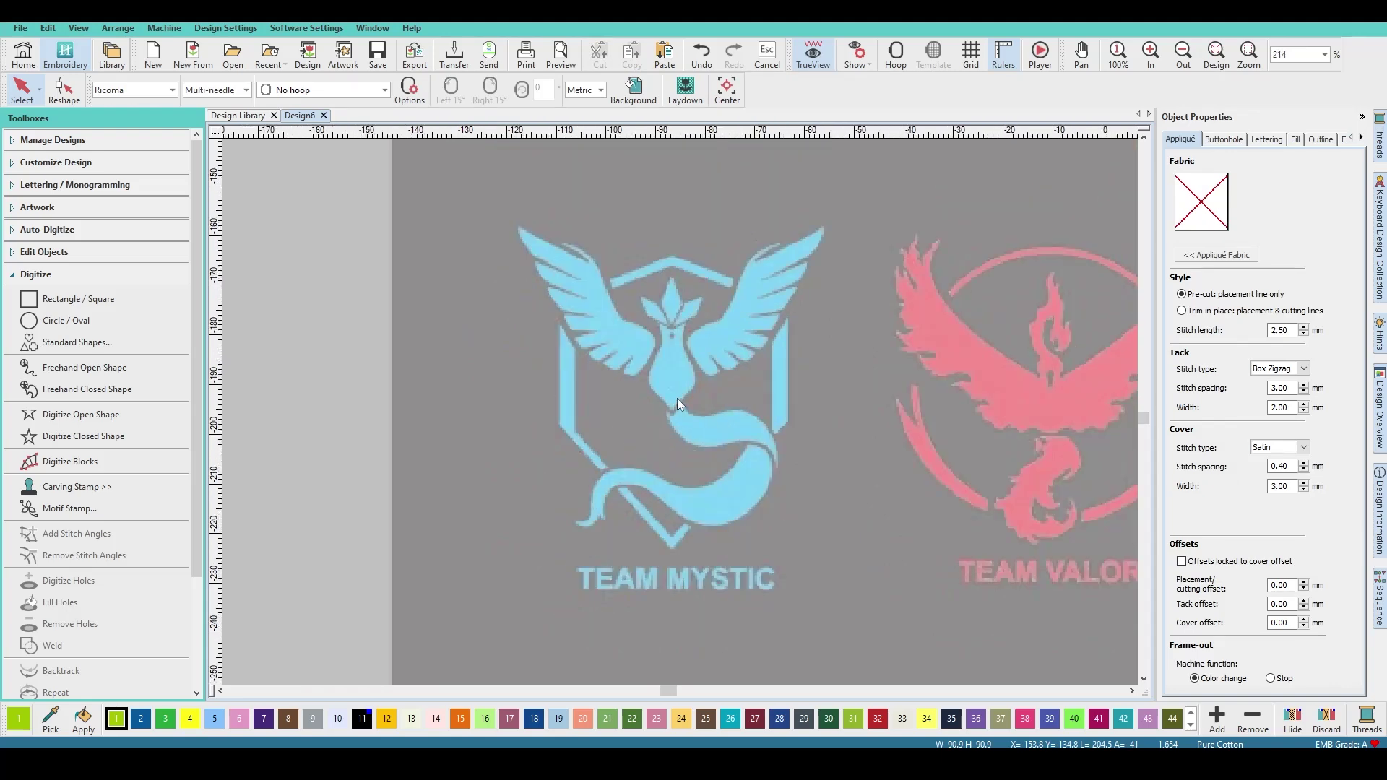
pyautogui.scroll(1, 679, 410)
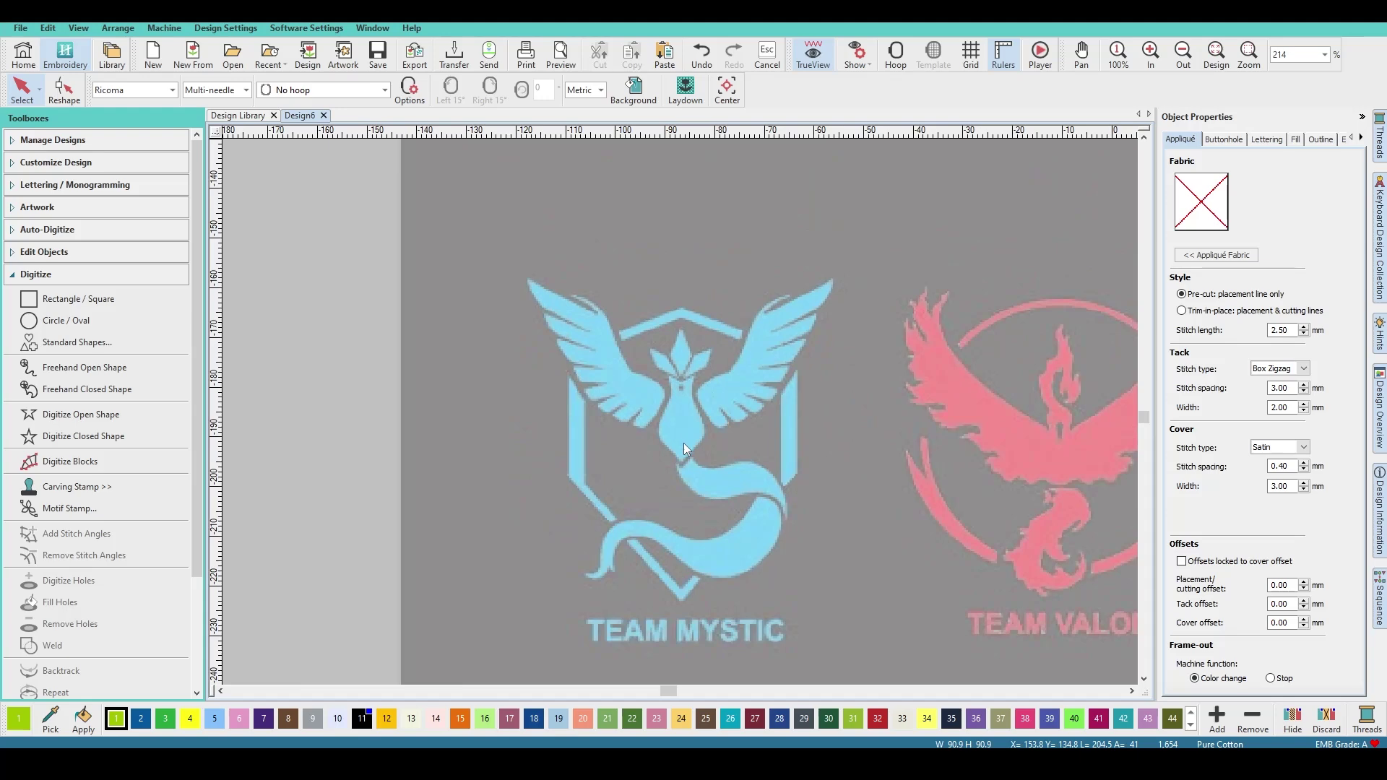
pyautogui.scroll(1, 609, 562)
pyautogui.scroll(1, 690, 406)
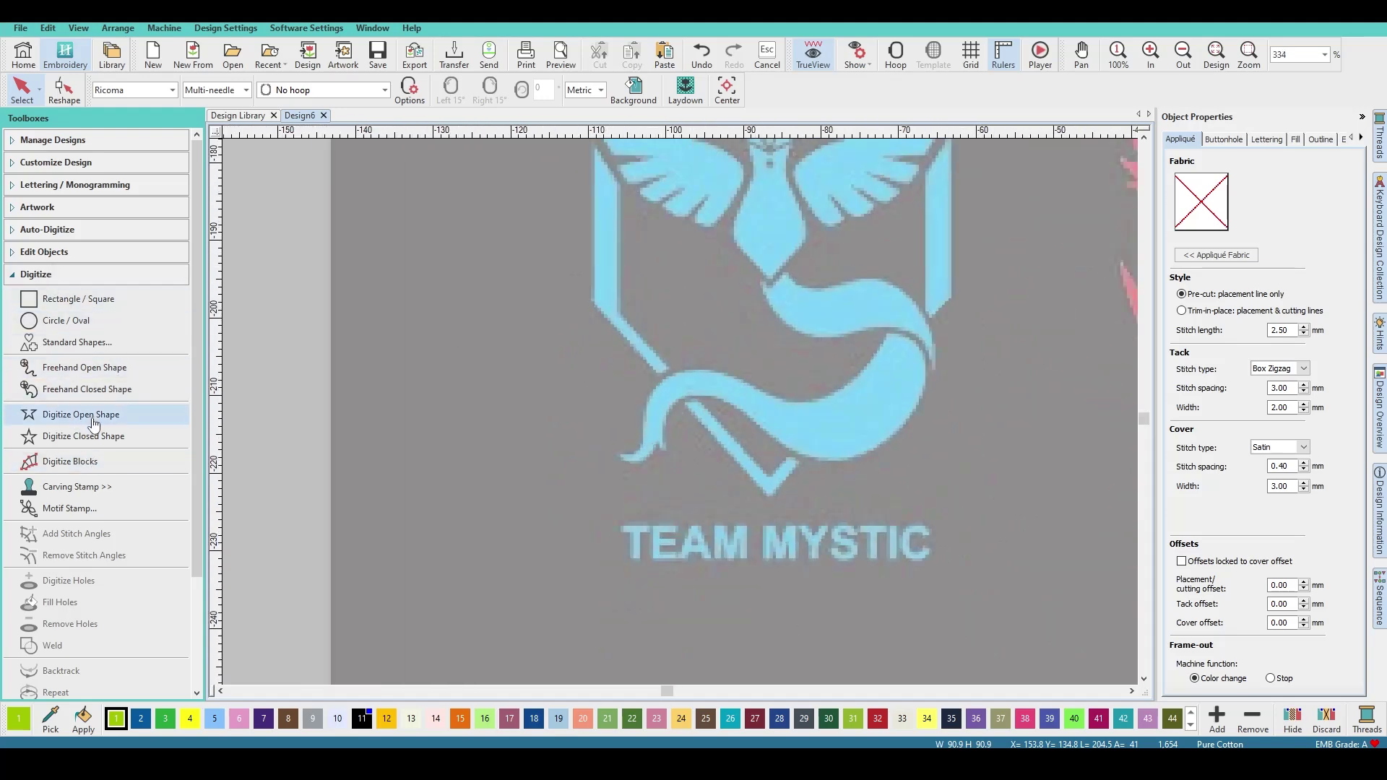
pyautogui.click(99, 444)
pyautogui.scroll(2, 679, 412)
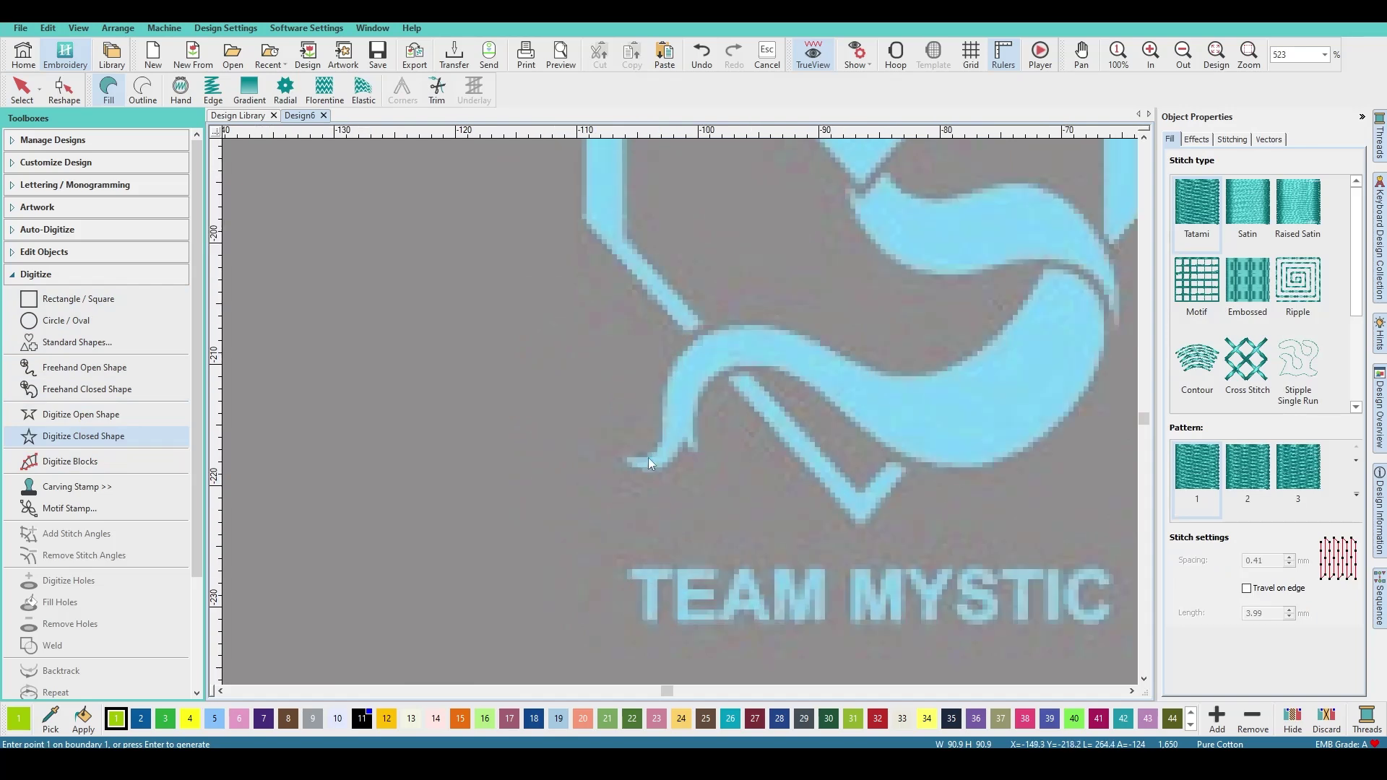
pyautogui.click(619, 460)
pyautogui.rightClick(679, 358)
pyautogui.click(769, 323)
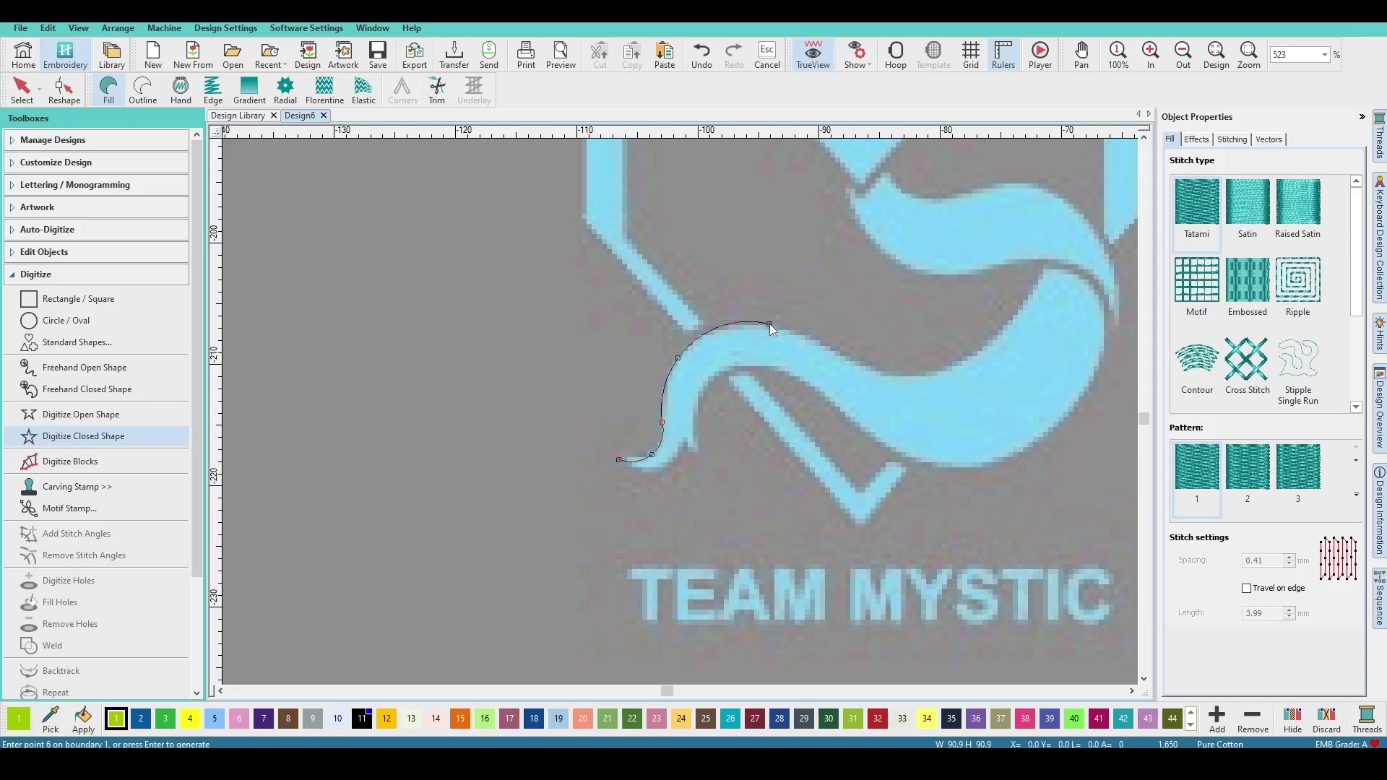
pyautogui.rightClick(838, 352)
pyautogui.click(934, 374)
# Remove the last two outline points and retrace the tail's upper edge with curves up to its wide end
pyautogui.press('BackSpace')
pyautogui.press('BackSpace')
pyautogui.rightClick(947, 368)
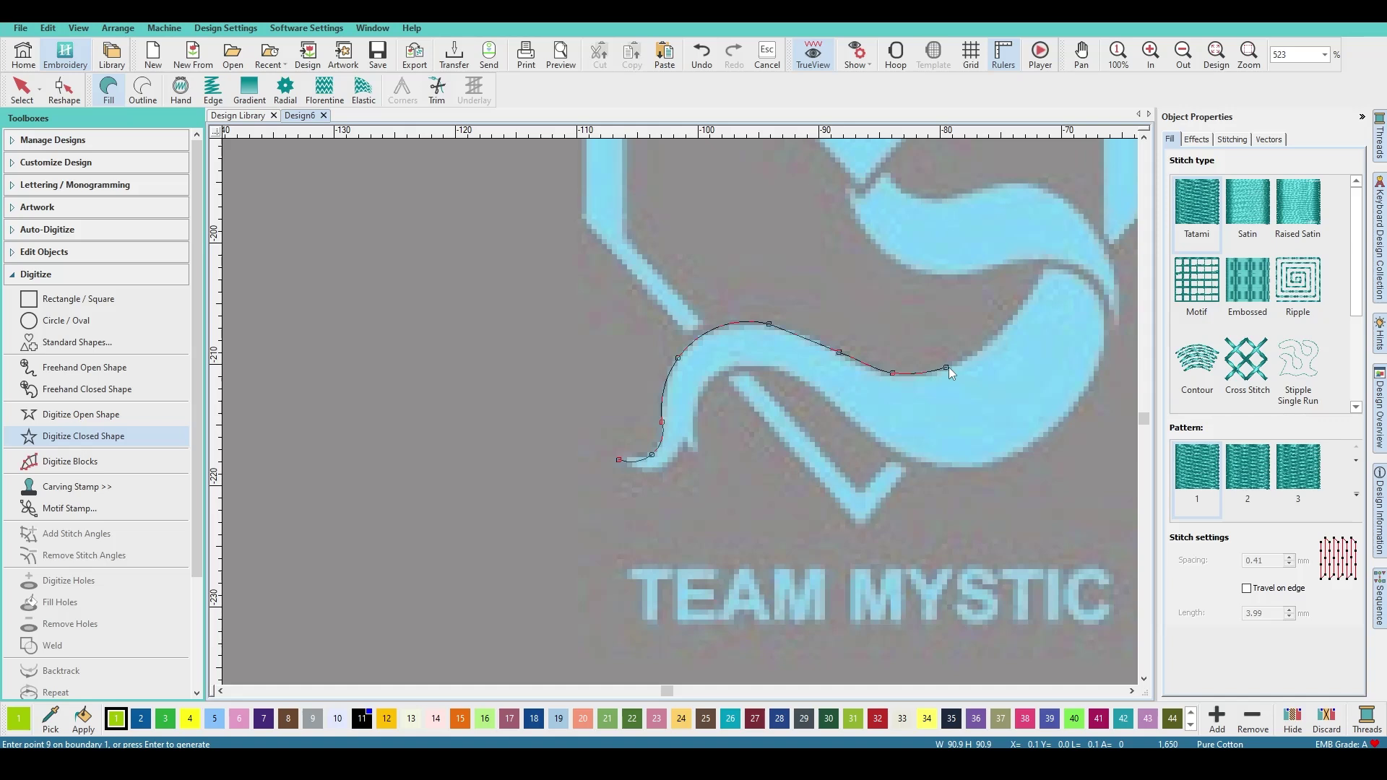
pyautogui.rightClick(1006, 325)
pyautogui.click(1045, 270)
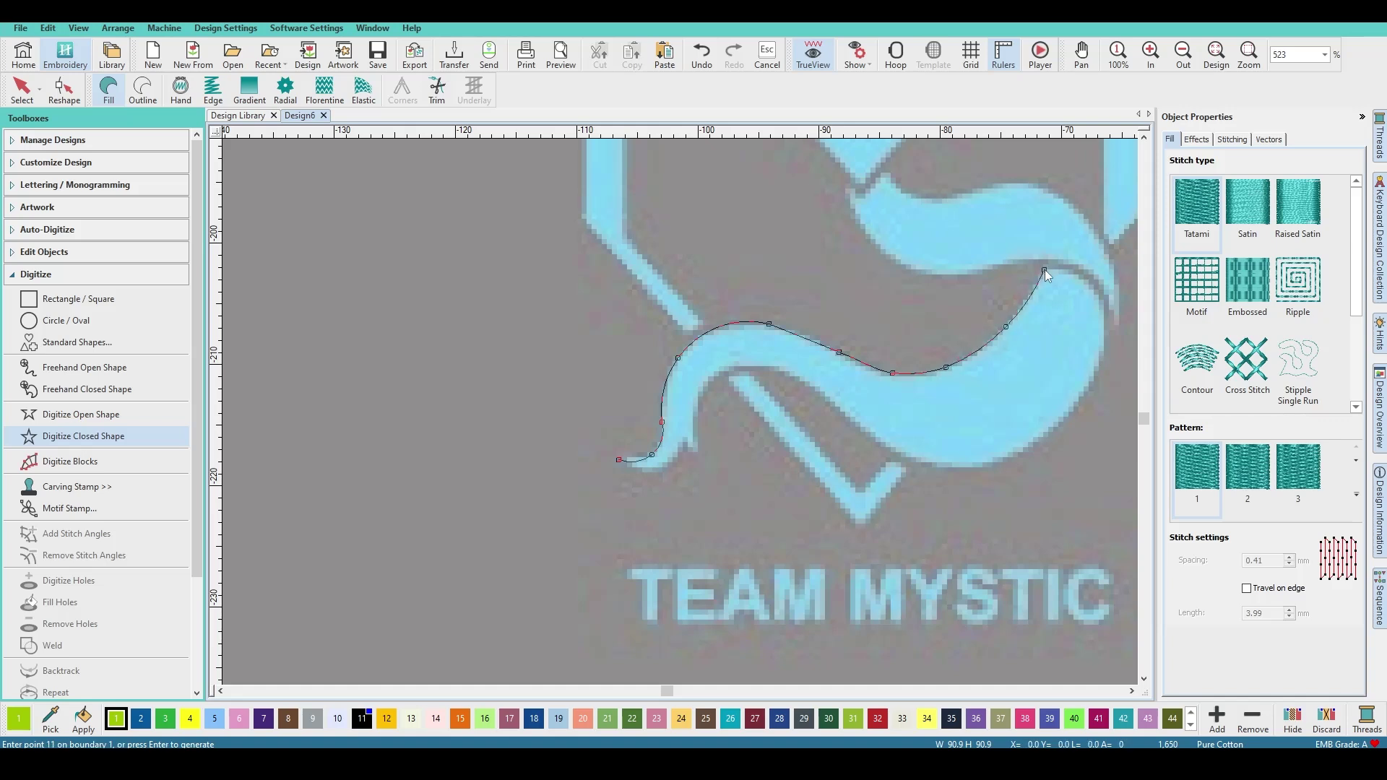
pyautogui.click(1082, 279)
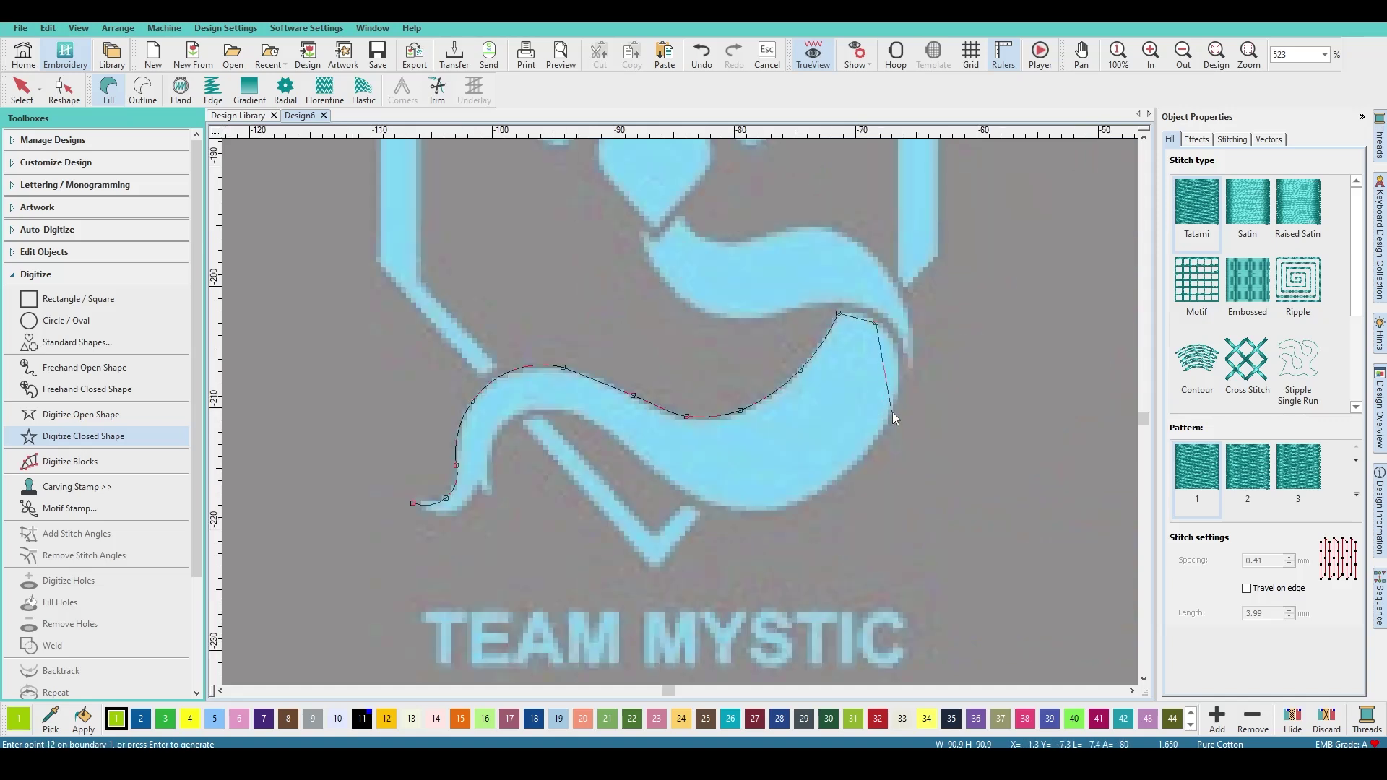
# Continue the outline around the tail's wide end and back along the underside of the curve
pyautogui.click(890, 418)
pyautogui.moveTo(882, 419); pyautogui.dragTo(900, 383)
pyautogui.rightClick(856, 462)
pyautogui.click(762, 513)
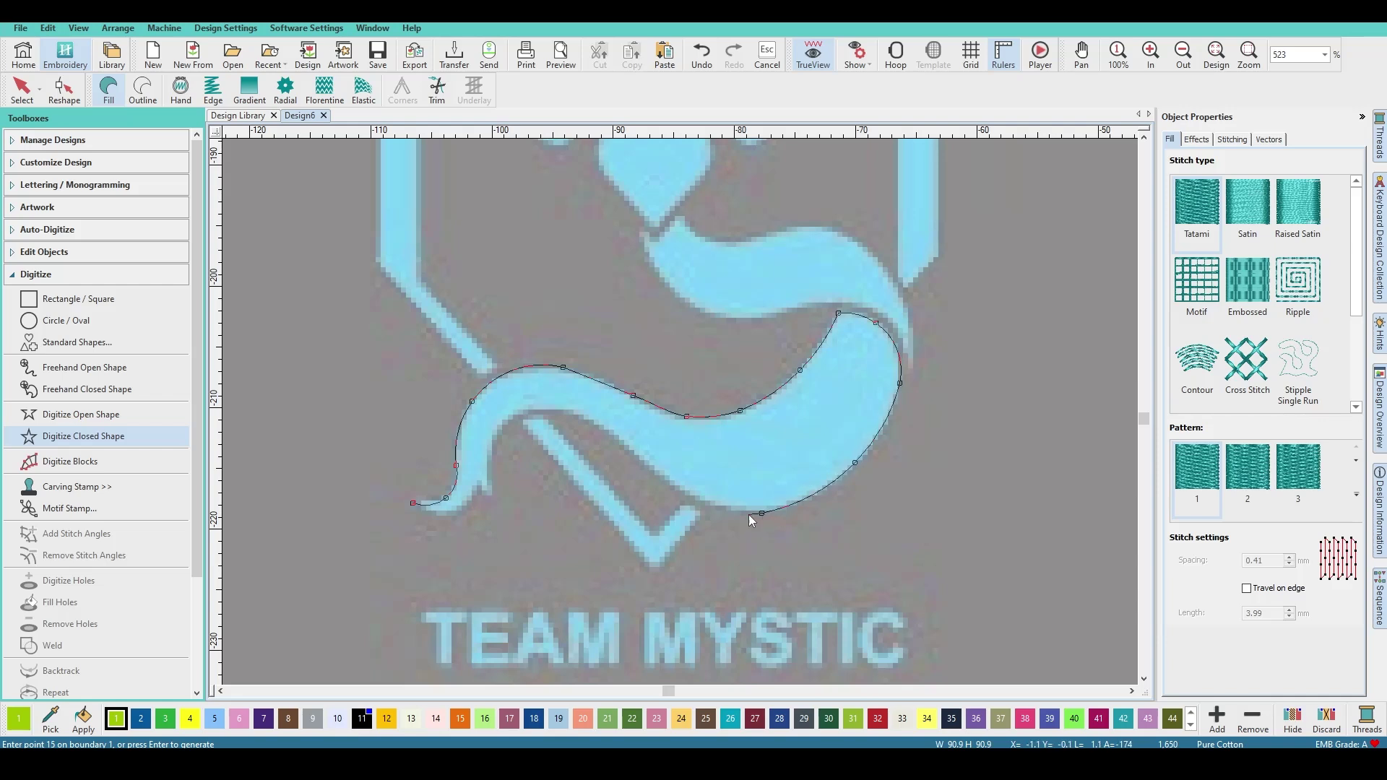
pyautogui.rightClick(696, 497)
pyautogui.click(545, 409)
# Redo the last underside points, trace the small notch at the tail's tip and generate the tatami fill
pyautogui.press('BackSpace')
pyautogui.press('BackSpace')
pyautogui.click(546, 409)
pyautogui.click(499, 424)
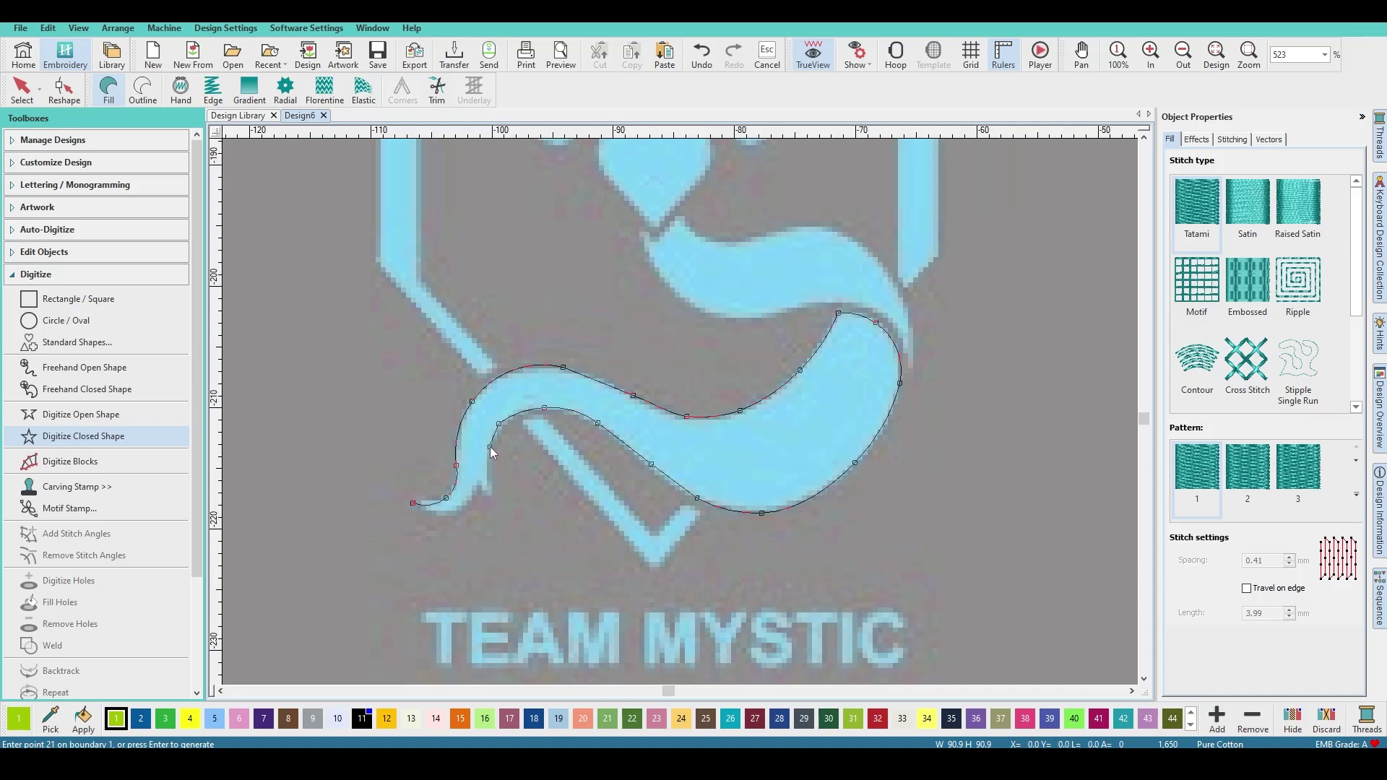
pyautogui.click(492, 493)
pyautogui.click(477, 484)
pyautogui.click(445, 513)
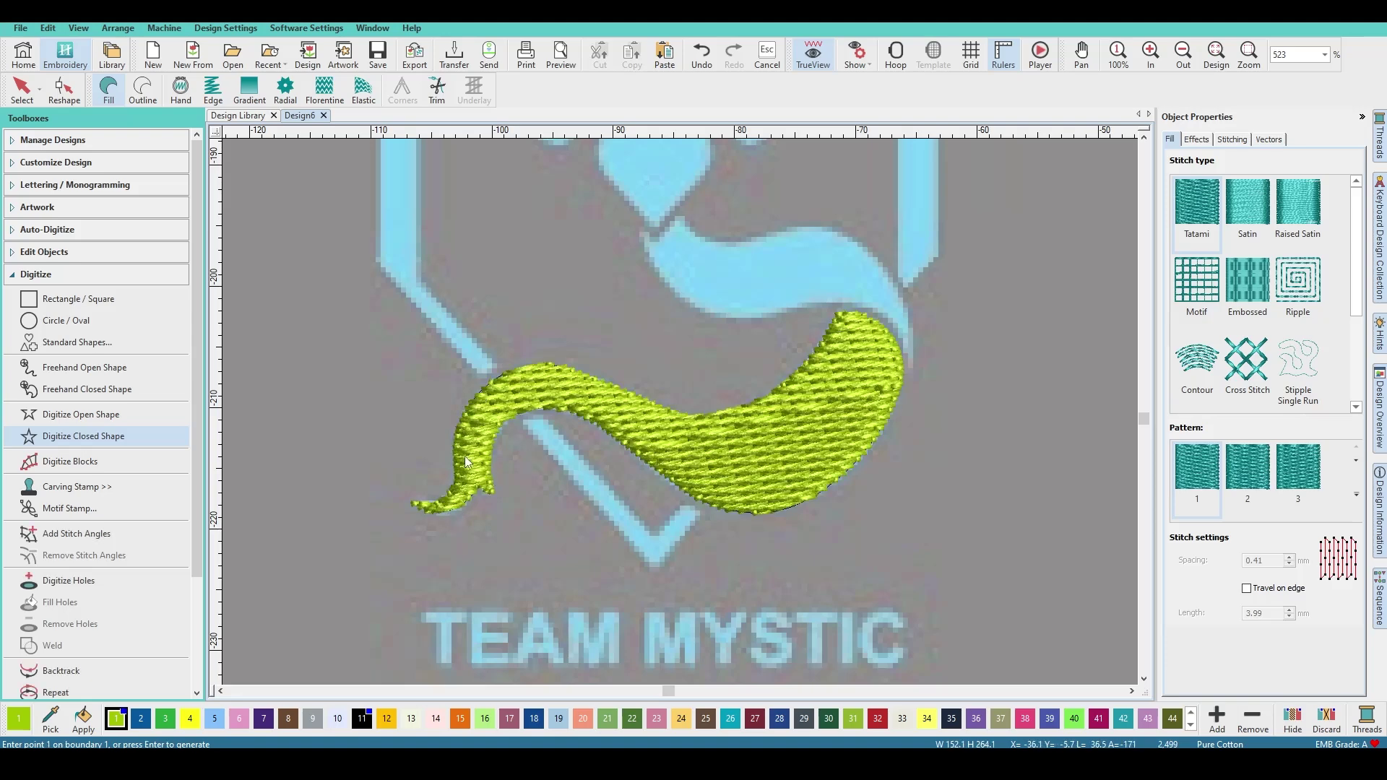
# Recolour the tail fill with palette colour 21 so it contrasts with the blue artwork
pyautogui.scroll(-3, 587, 445)
pyautogui.scroll(2, 669, 413)
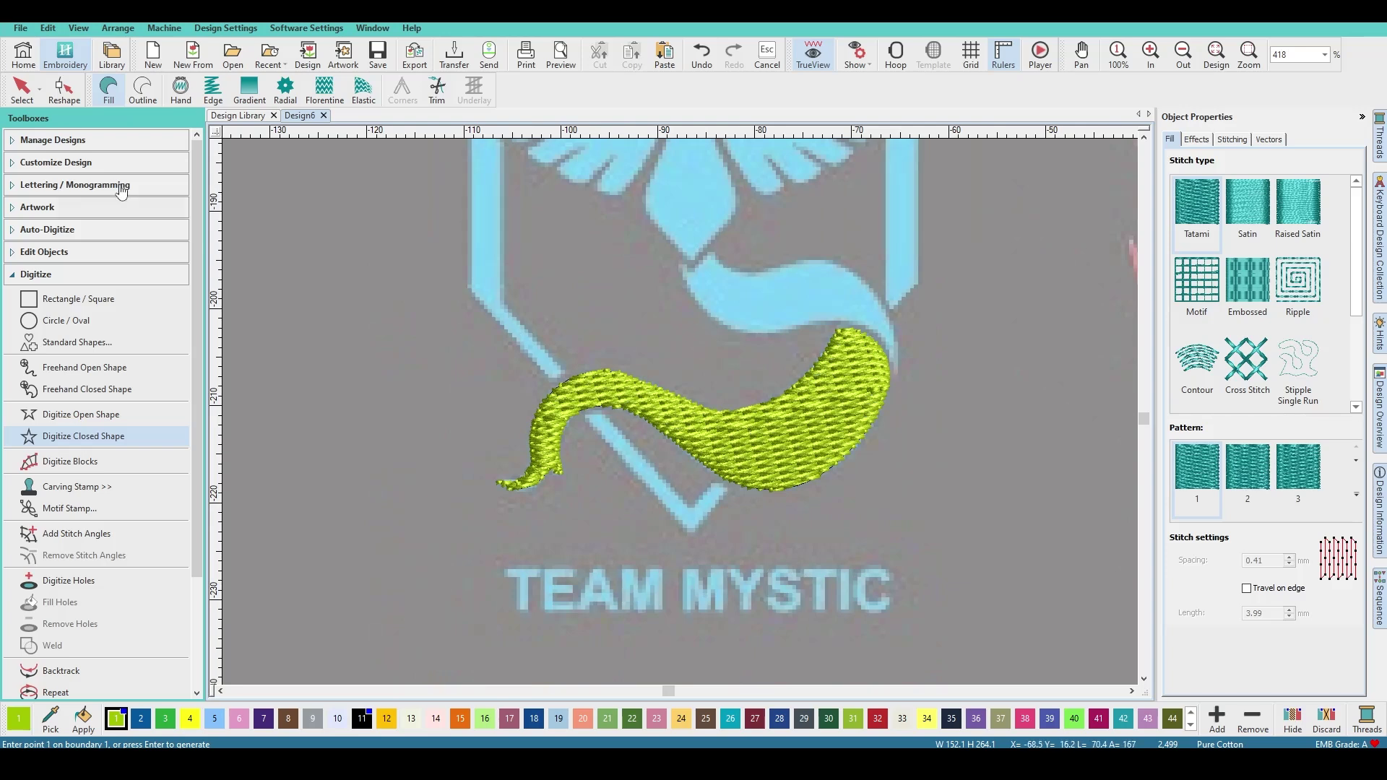
pyautogui.press('Escape')
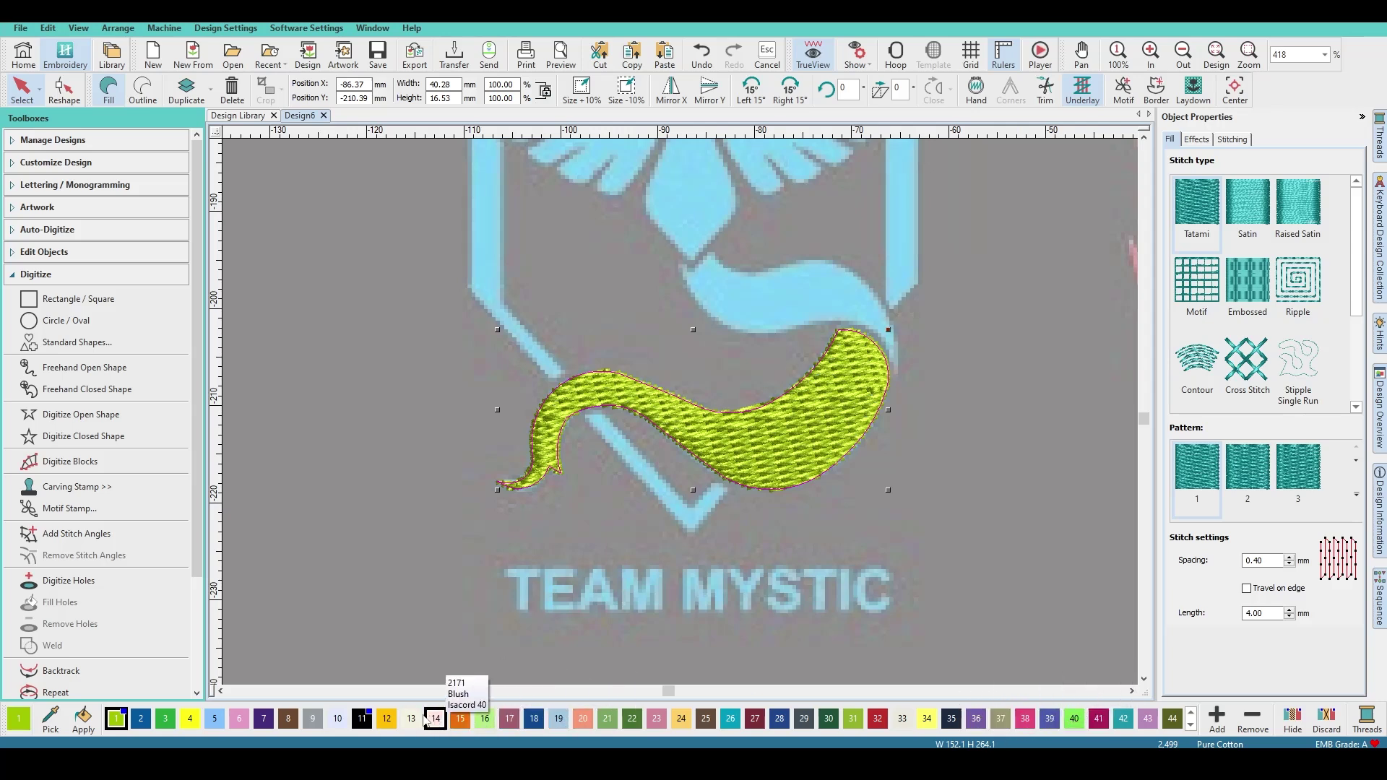
pyautogui.click(216, 720)
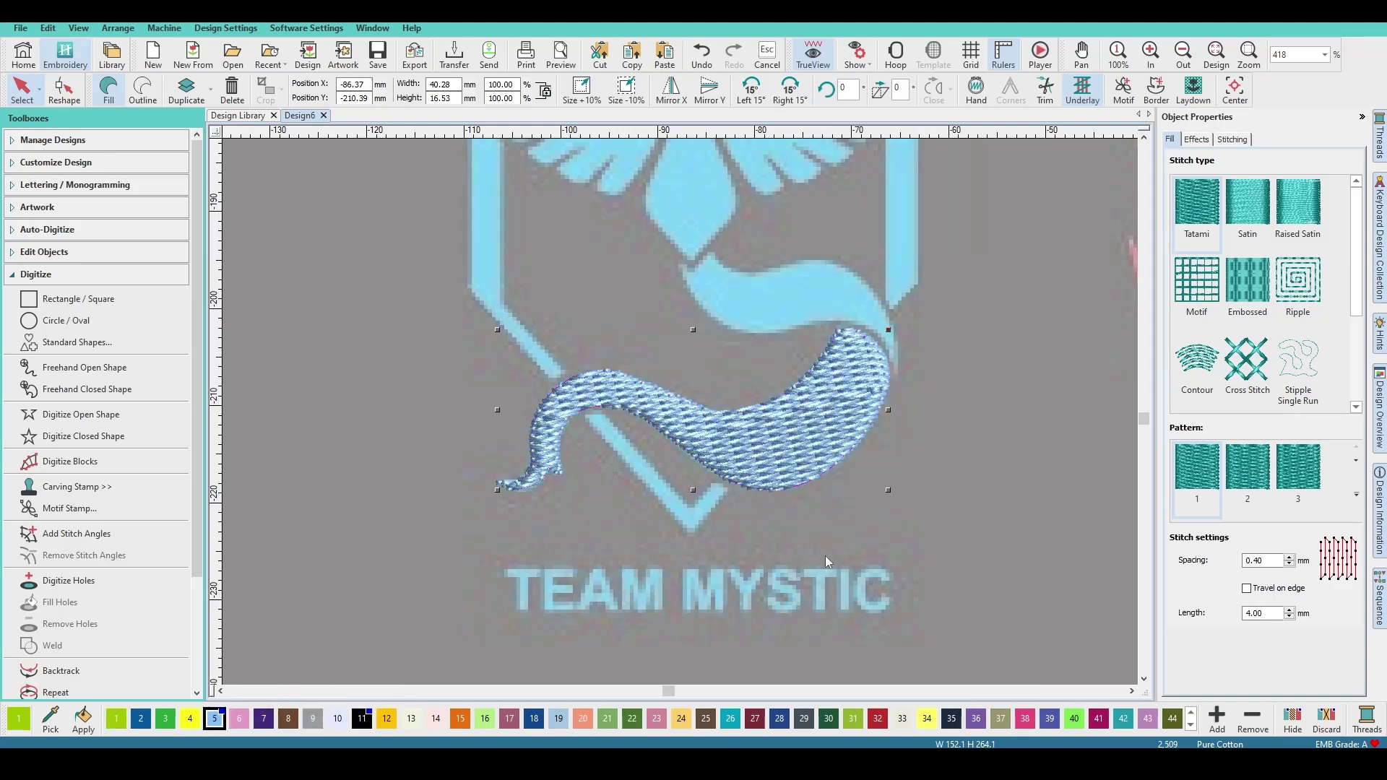
pyautogui.click(608, 719)
# Reshape the tail fill's stitch angle so the angle line slopes slightly down from the narrow tip towards the wide end
pyautogui.scroll(-3, 677, 636)
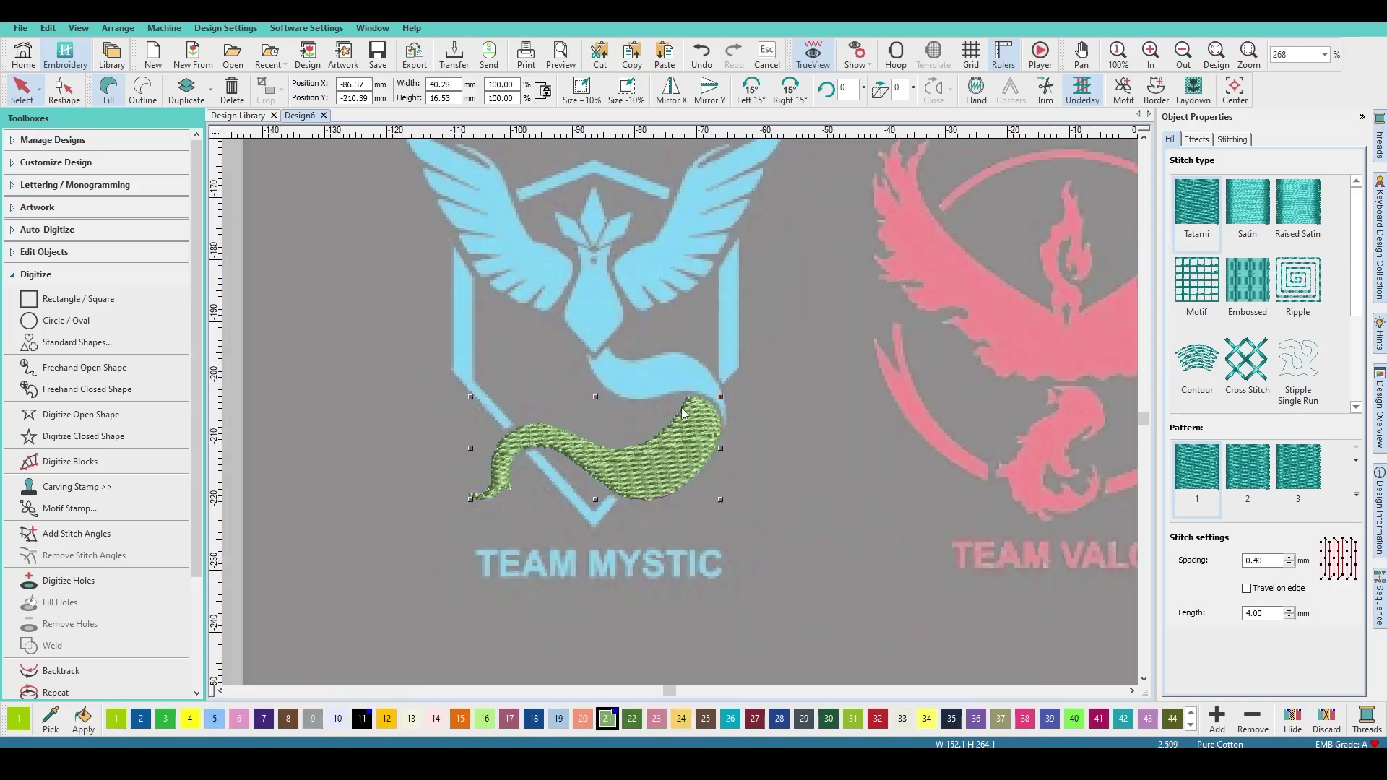
pyautogui.scroll(5, 595, 395)
pyautogui.scroll(-2, 486, 407)
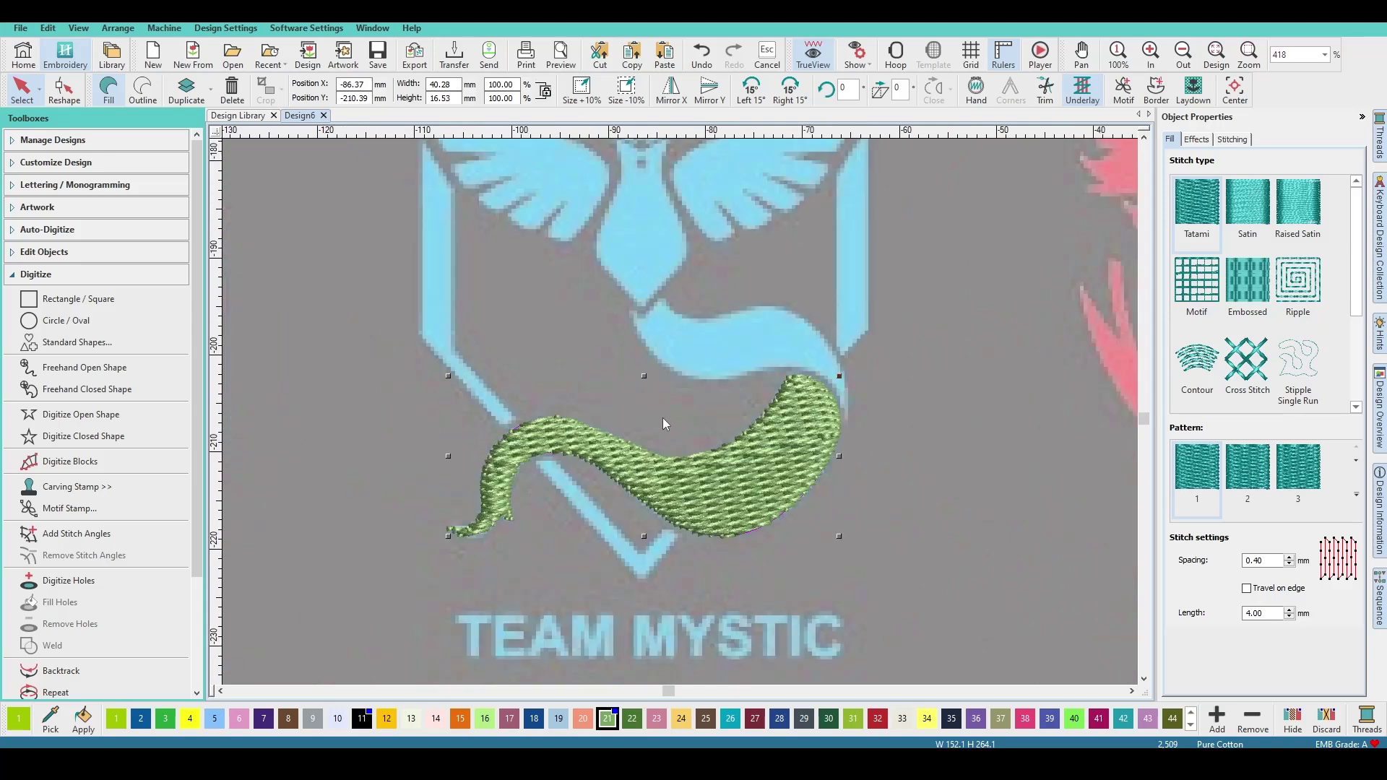
pyautogui.scroll(2, 526, 438)
pyautogui.press('Escape')
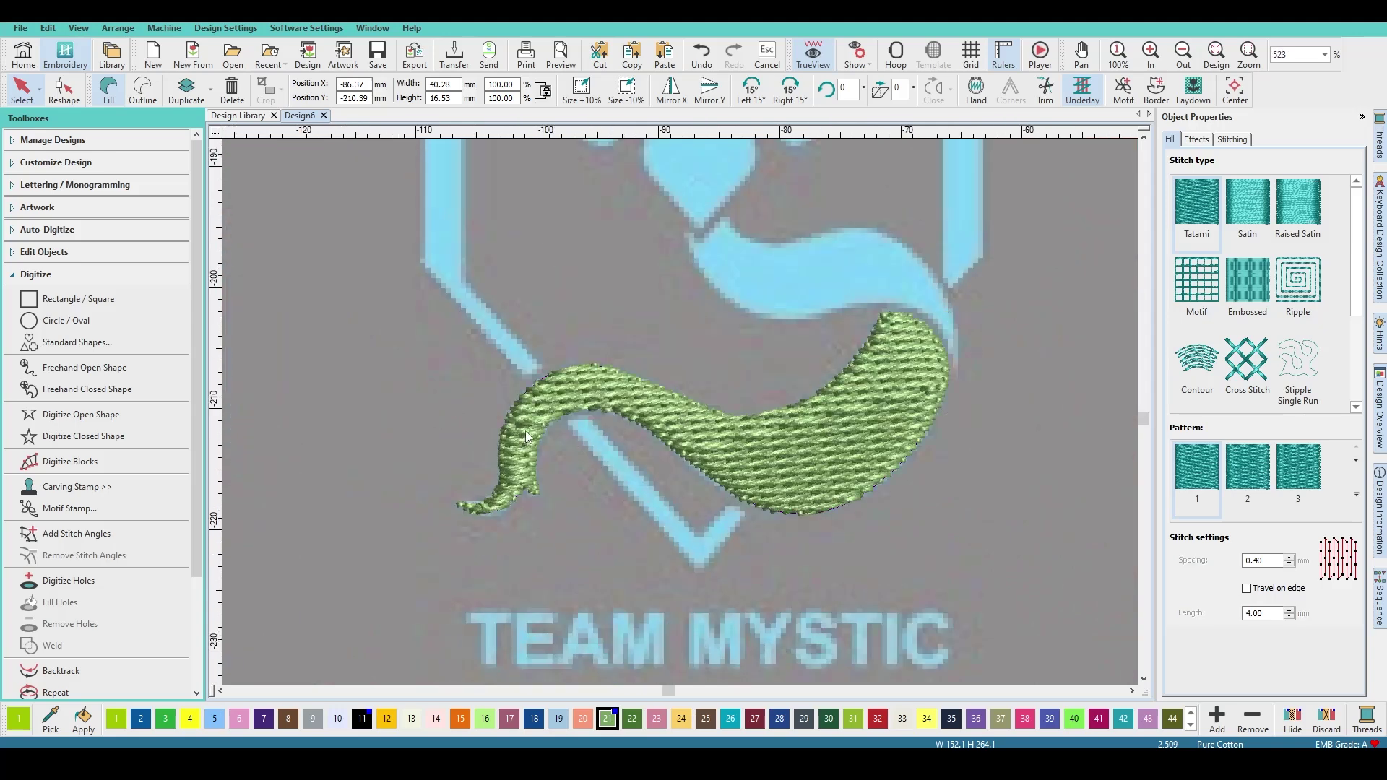
pyautogui.press('h')
pyautogui.moveTo(458, 502); pyautogui.dragTo(441, 449)
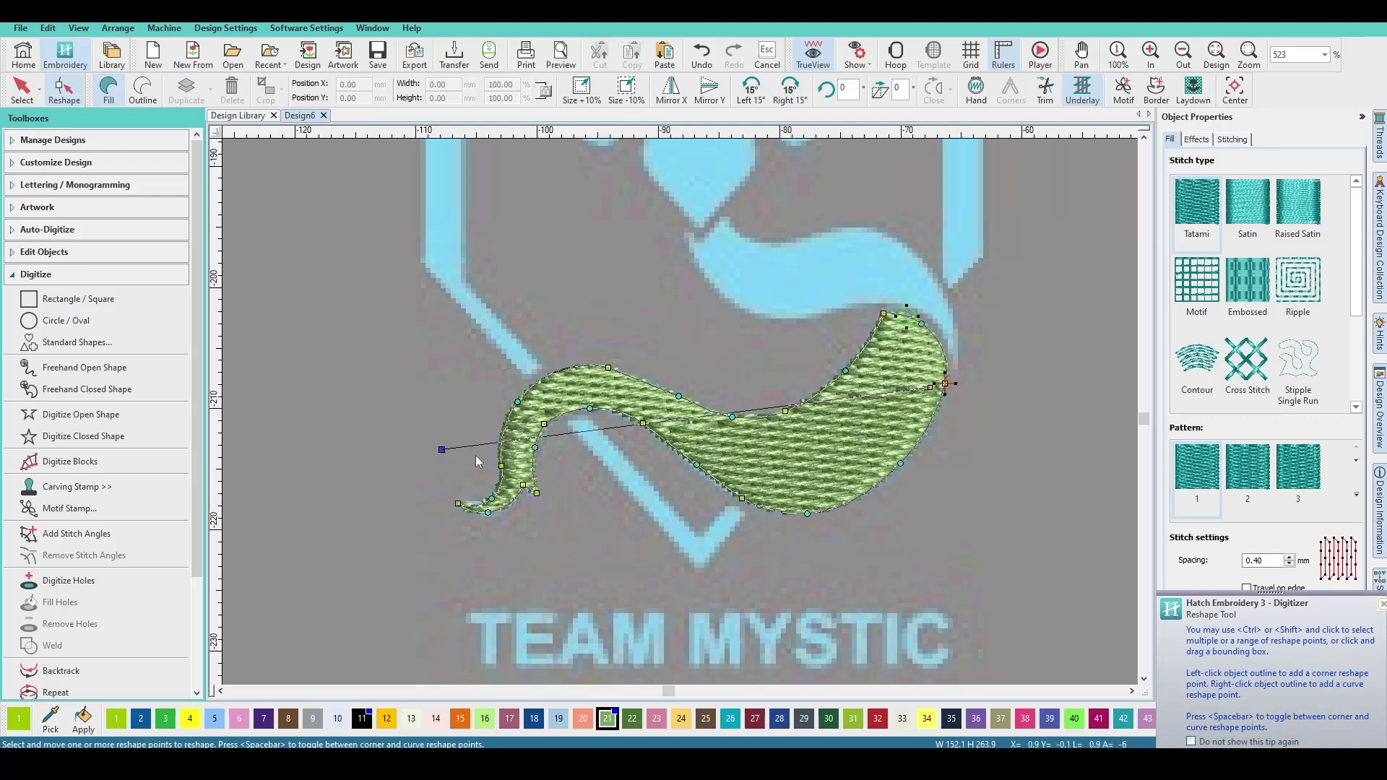
pyautogui.moveTo(945, 384); pyautogui.dragTo(969, 480)
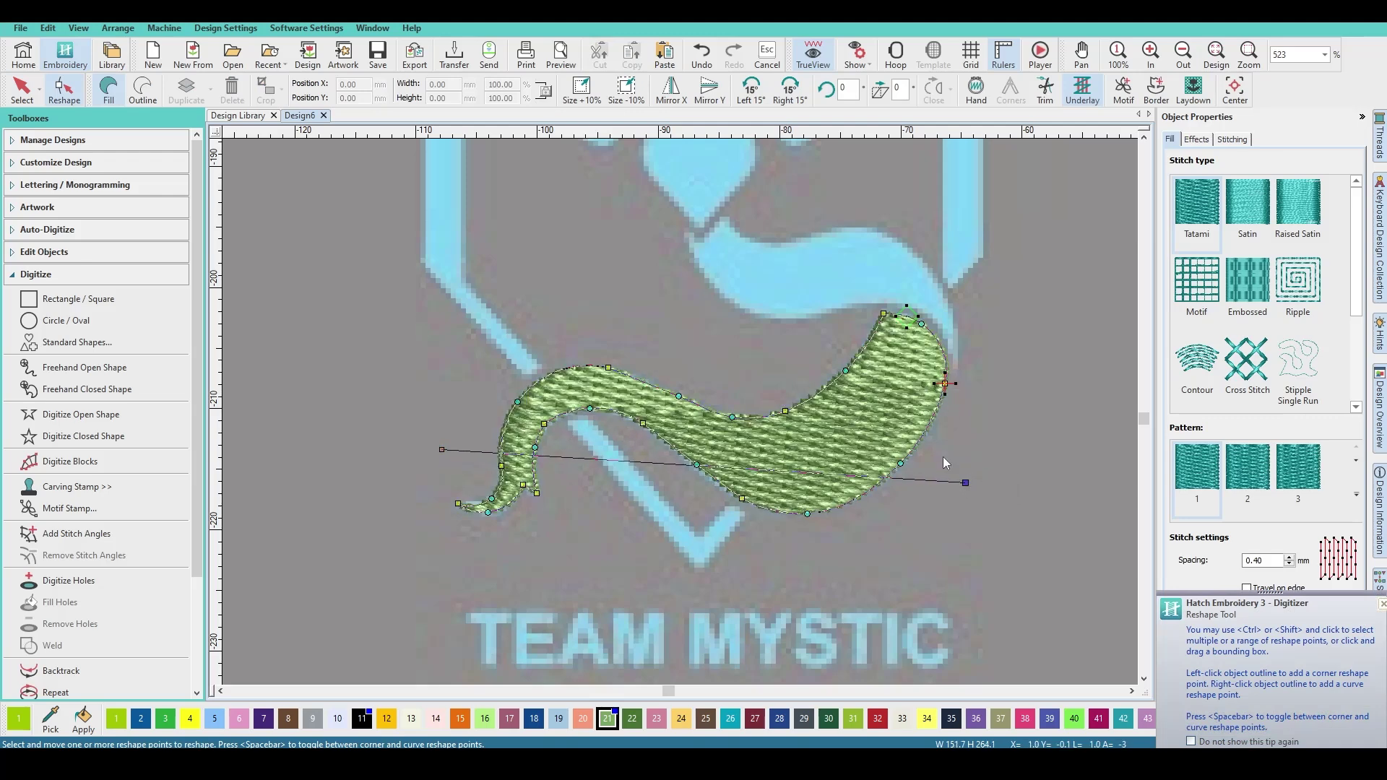
pyautogui.press('Escape')
# Move the tail fill's stitch start point to the bend near its narrow end and its end point beside the upper tail section
pyautogui.scroll(-5, 661, 400)
pyautogui.scroll(4, 682, 371)
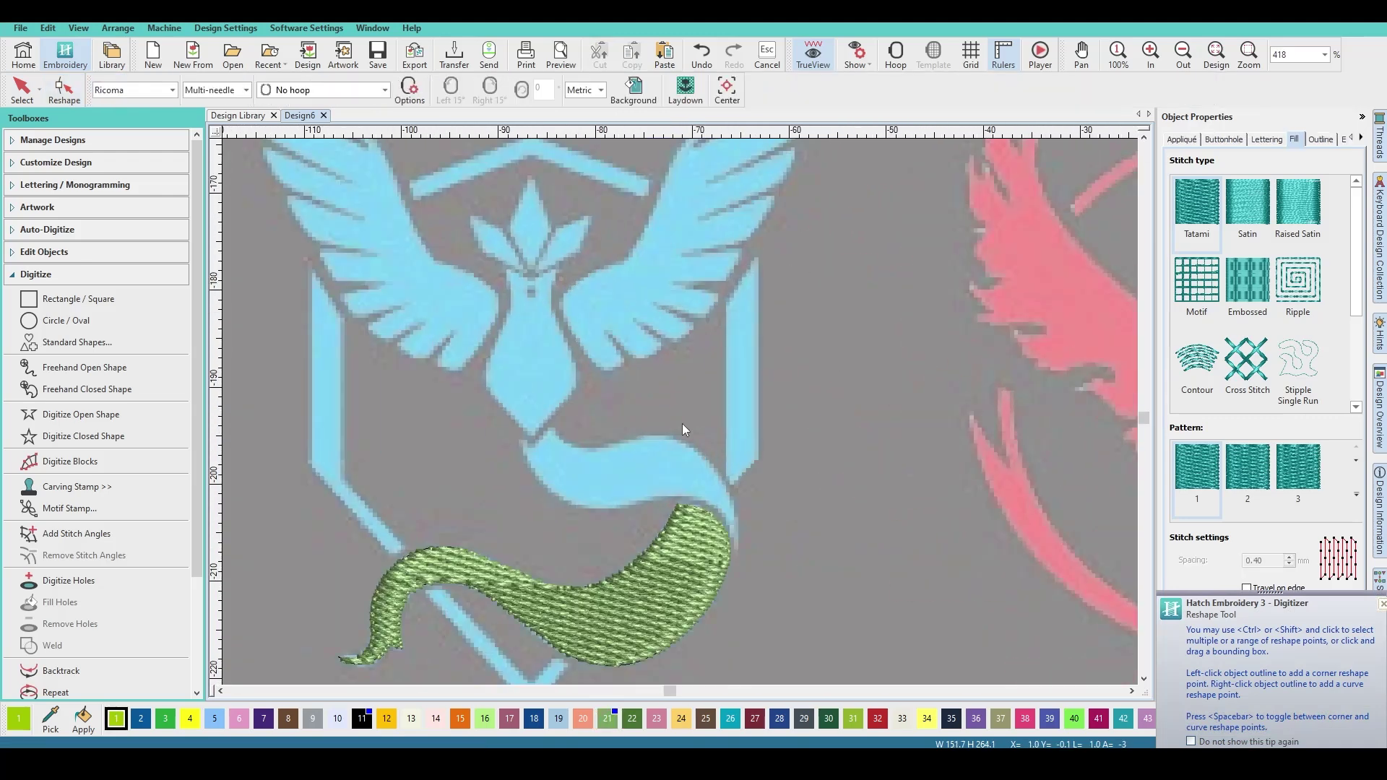
pyautogui.scroll(1, 679, 429)
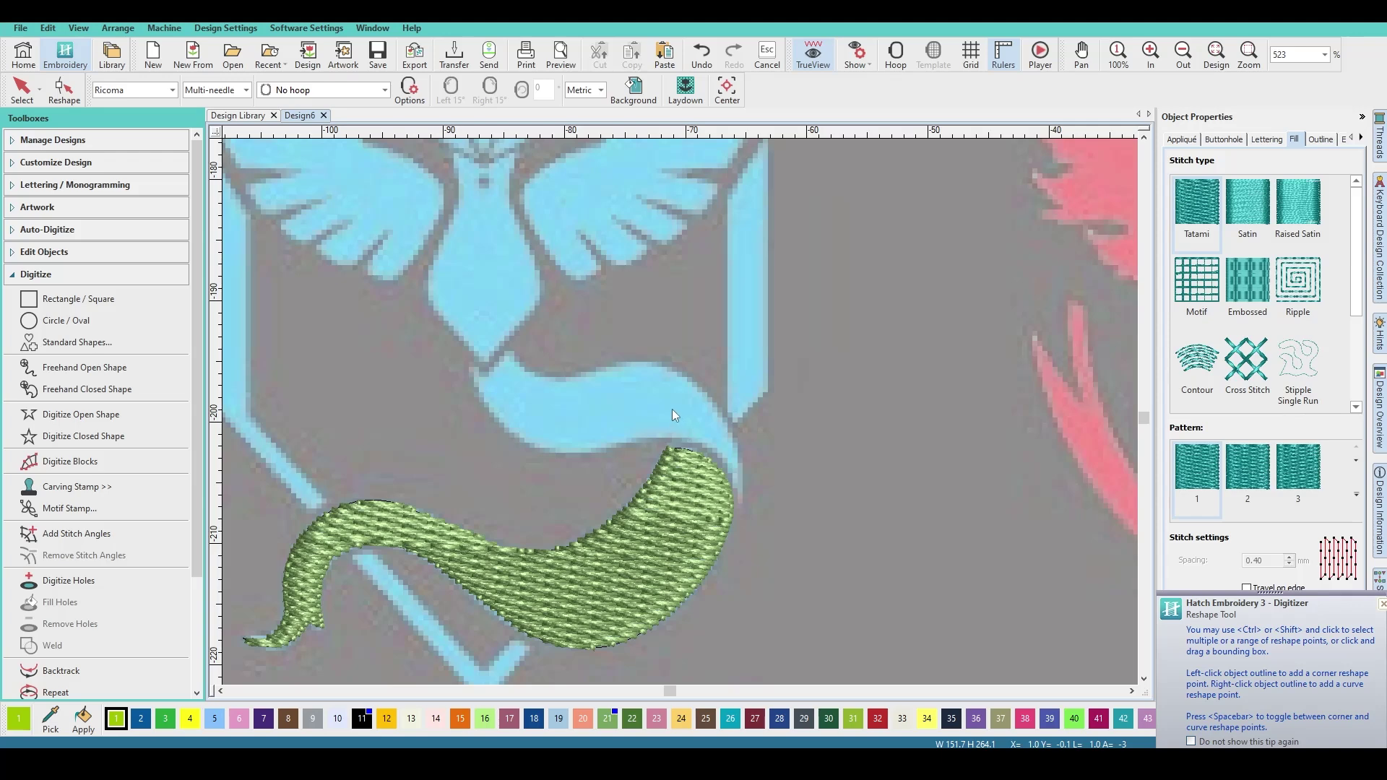
pyautogui.click(583, 611)
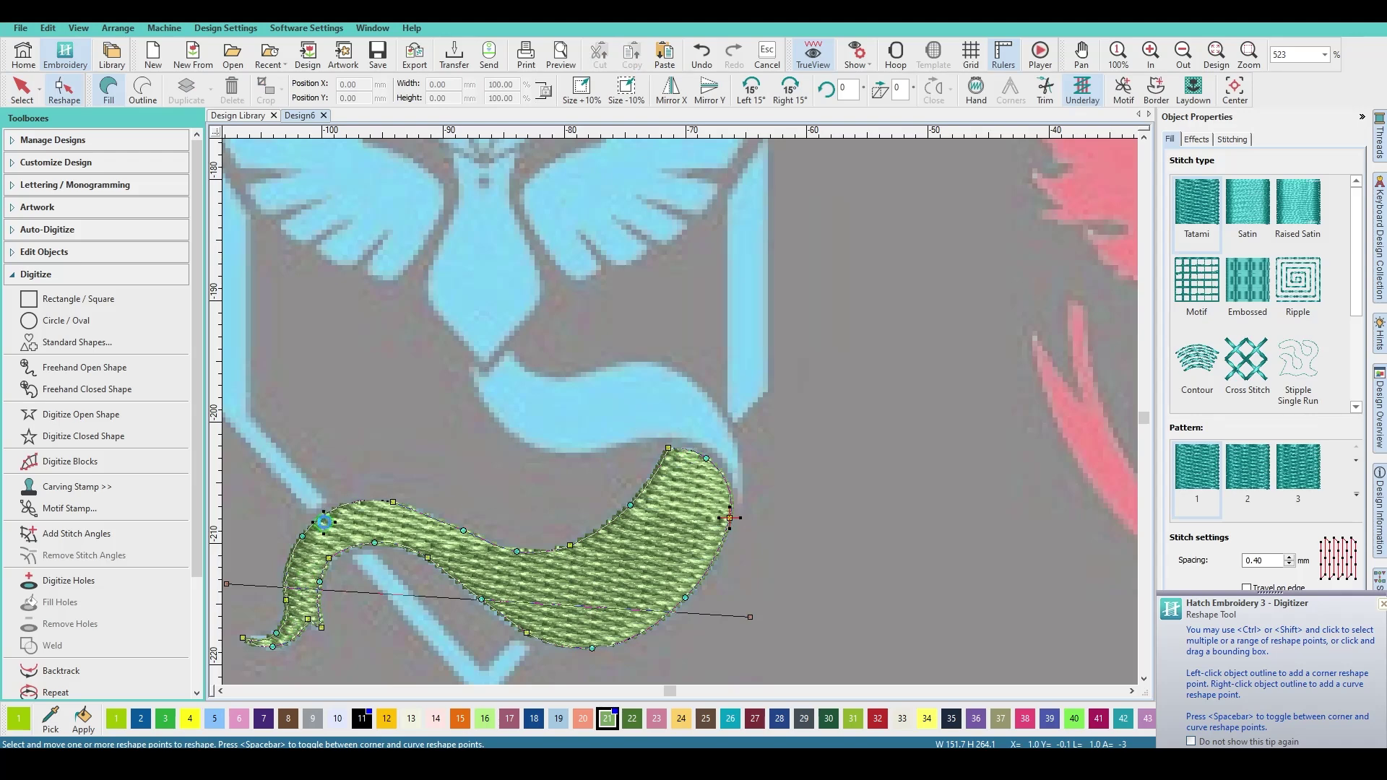
pyautogui.click(726, 482)
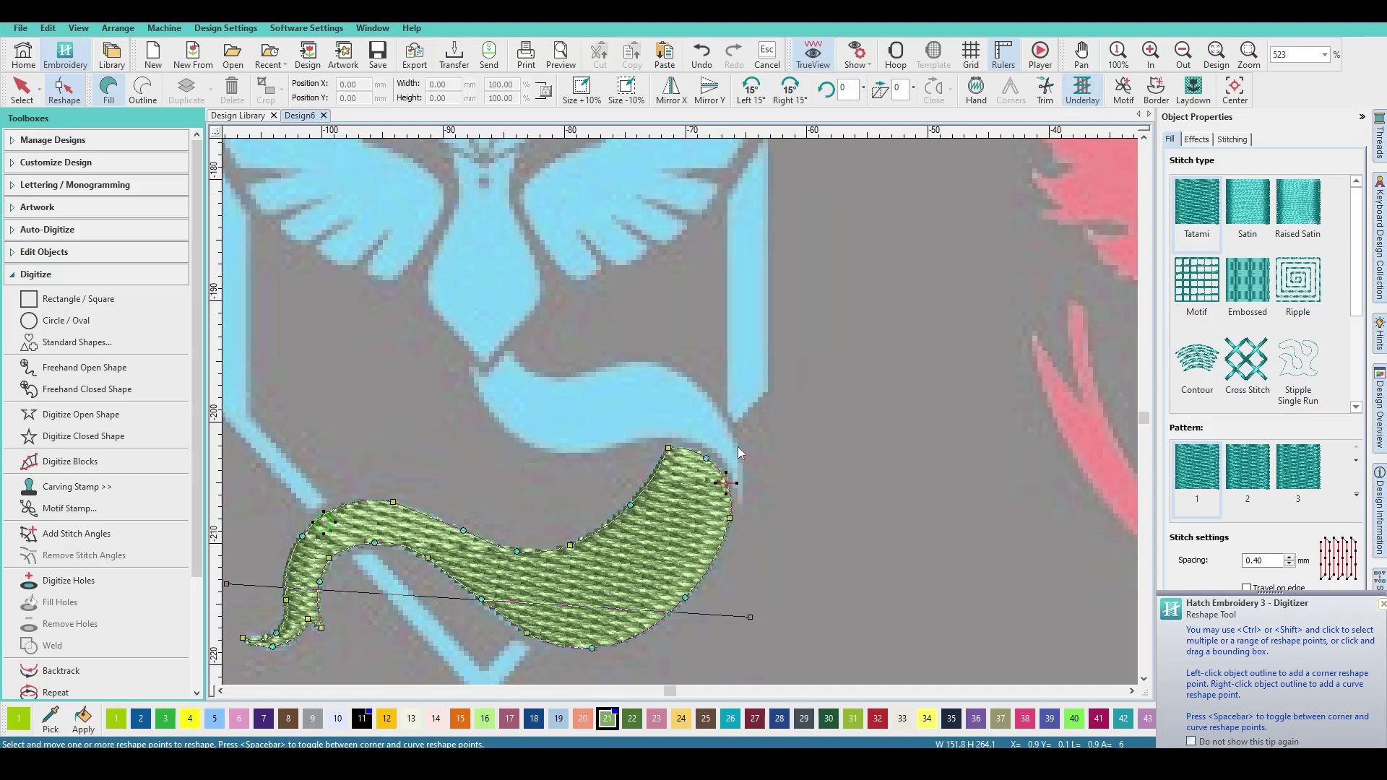
pyautogui.press('Escape')
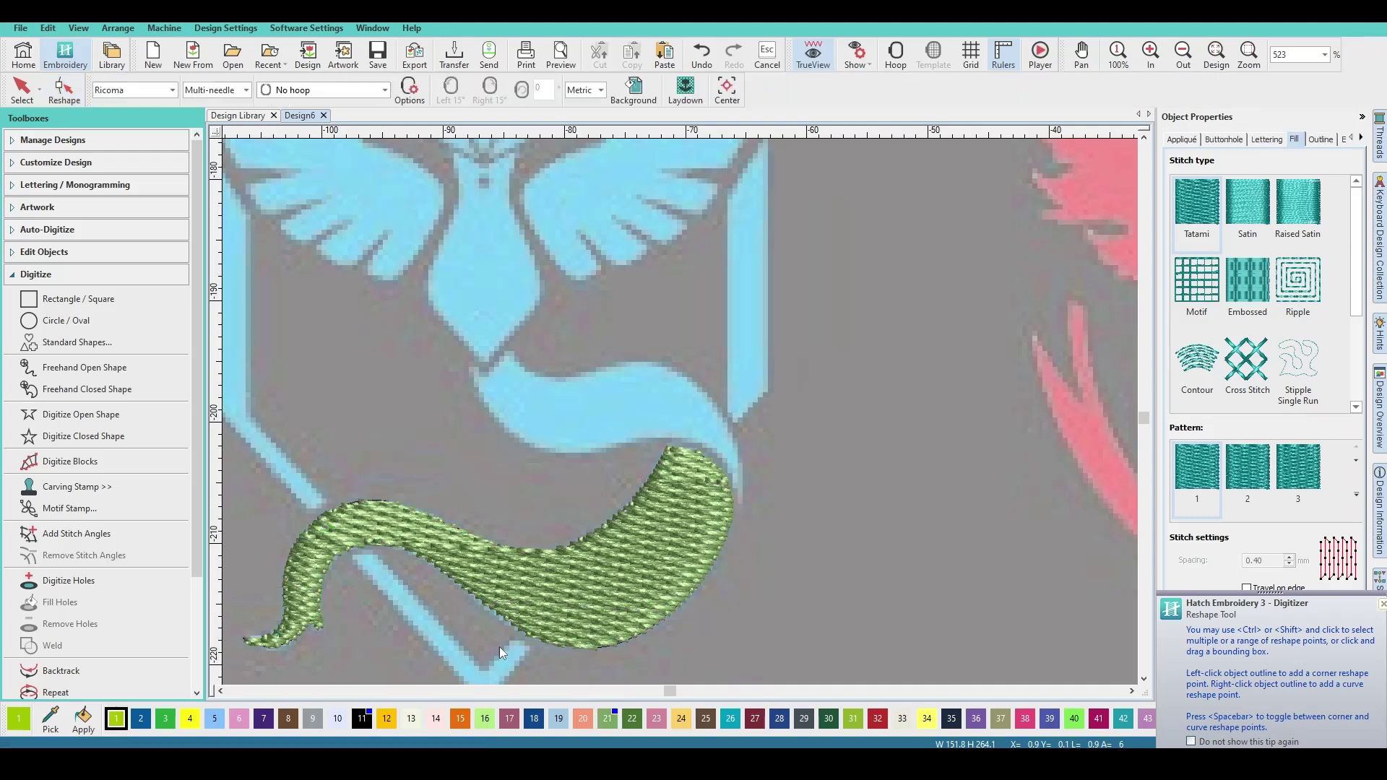
# Start a closed tatami shape at the upper tail section's thin tip and trace its upper edge to the notch below the body
pyautogui.click(95, 437)
pyautogui.click(739, 498)
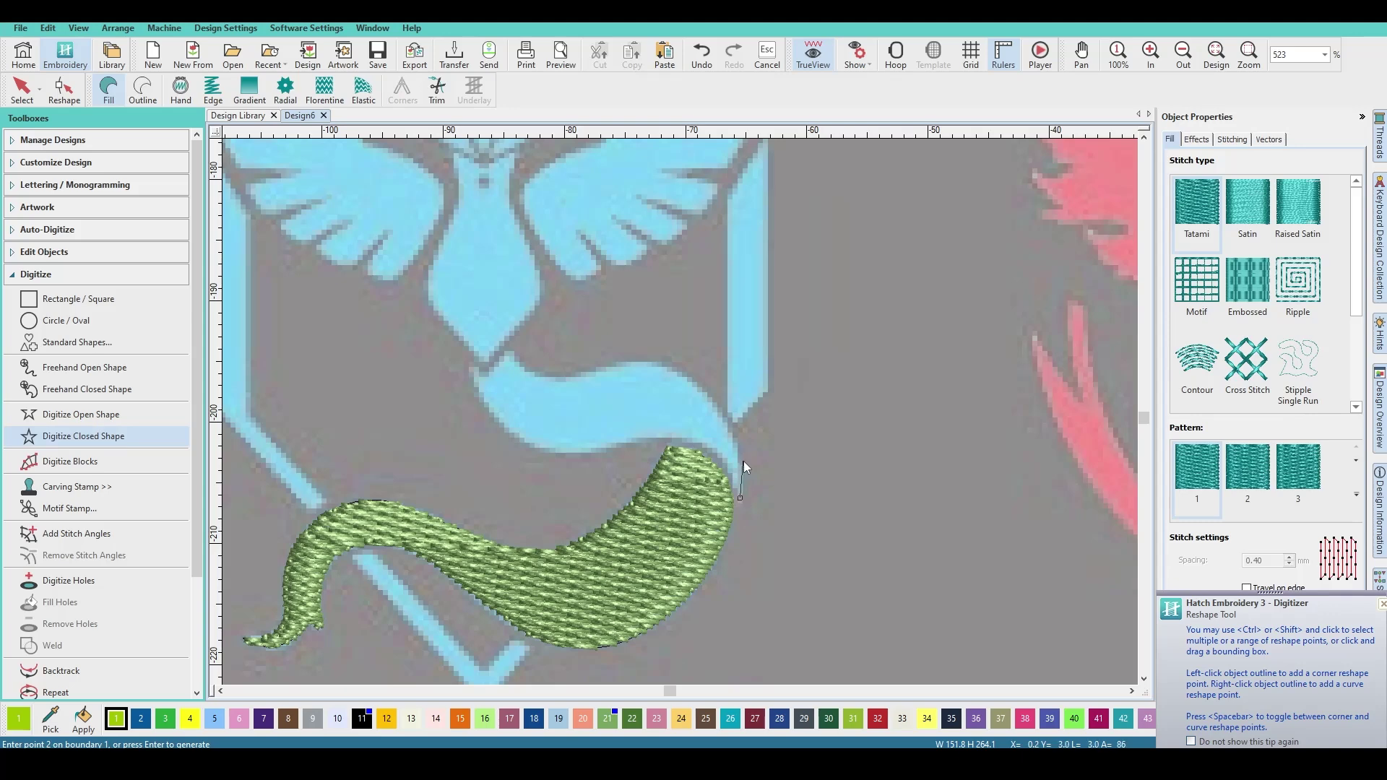
pyautogui.click(738, 443)
pyautogui.click(690, 377)
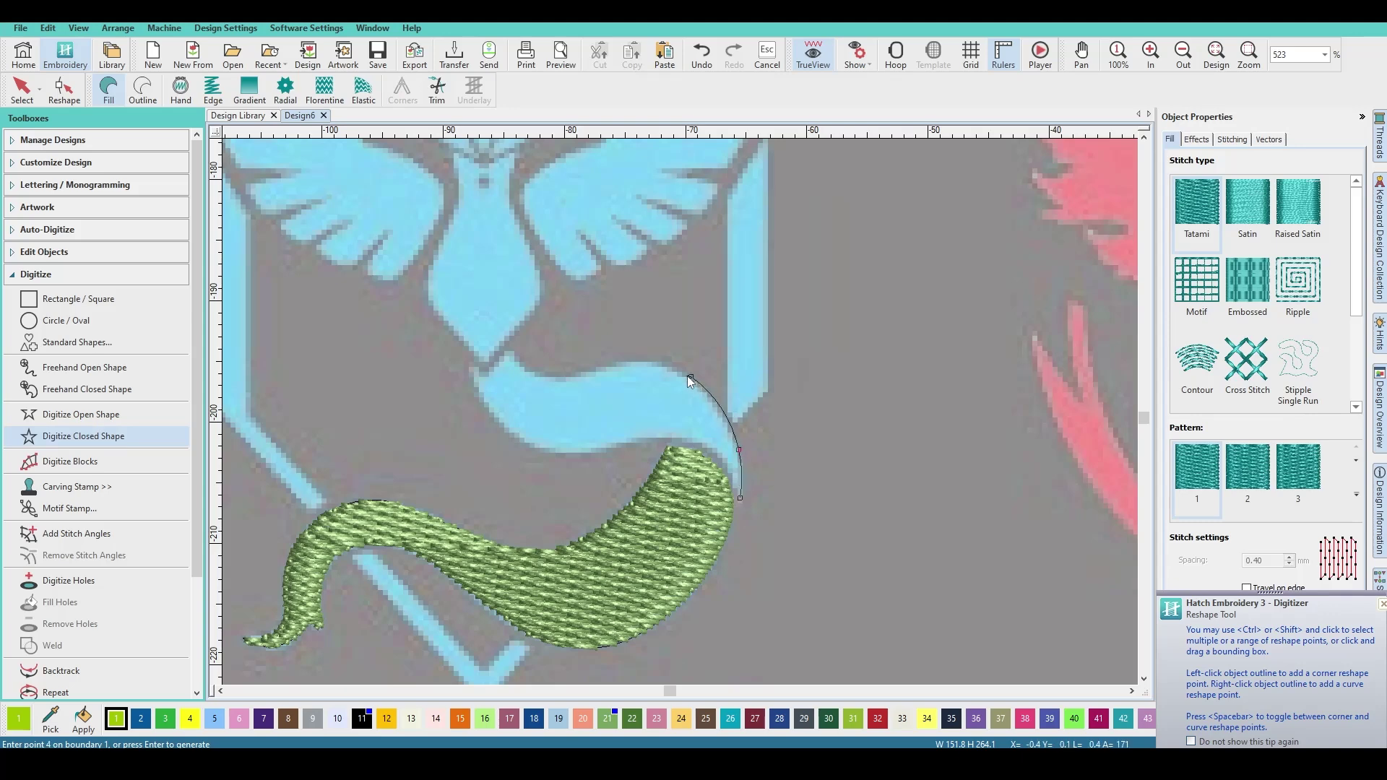
pyautogui.click(644, 359)
pyautogui.click(567, 375)
pyautogui.click(532, 372)
pyautogui.click(510, 353)
pyautogui.click(488, 371)
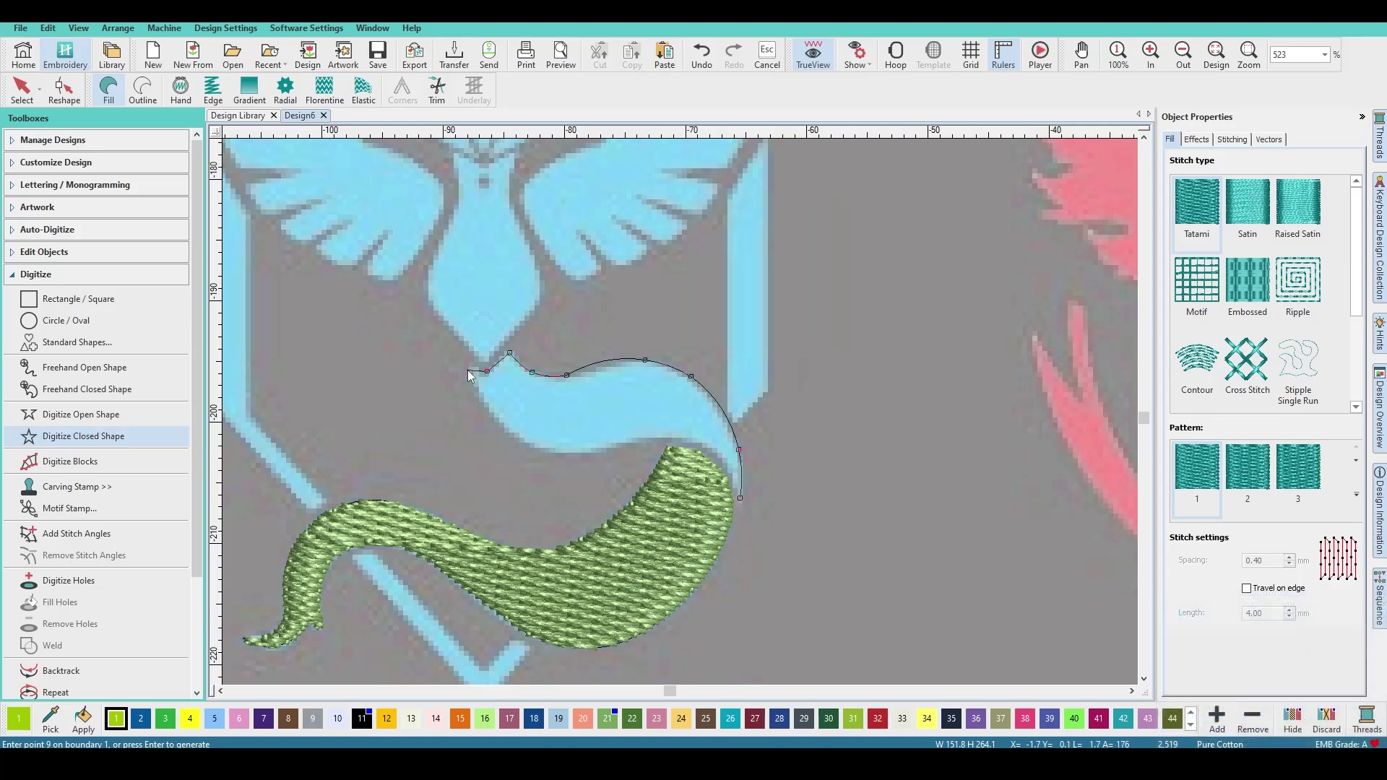
# Trace the upper tail section's pointed corner and underside back towards the thin tip and generate the tatami fill
pyautogui.click(466, 370)
pyautogui.click(490, 416)
pyautogui.click(547, 454)
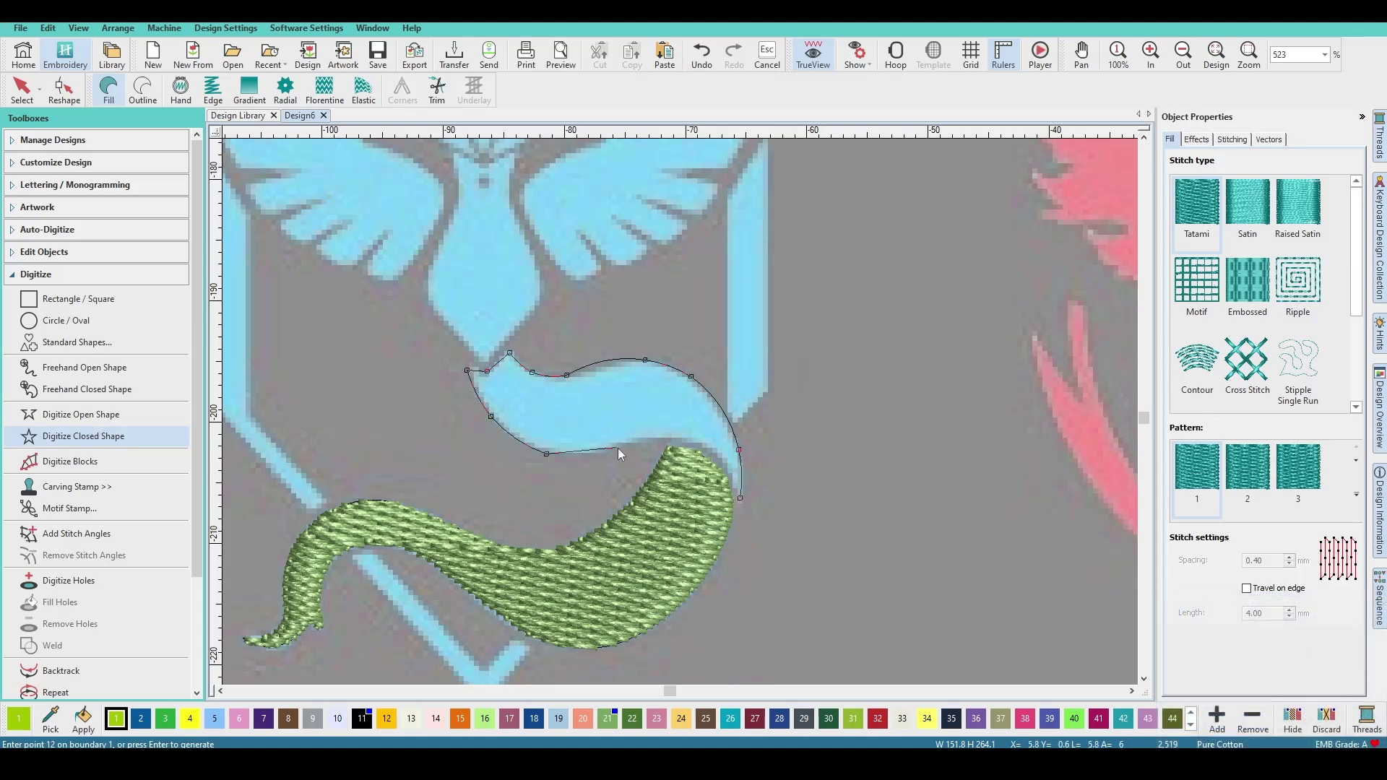
pyautogui.click(673, 433)
pyautogui.click(710, 448)
pyautogui.press('Return')
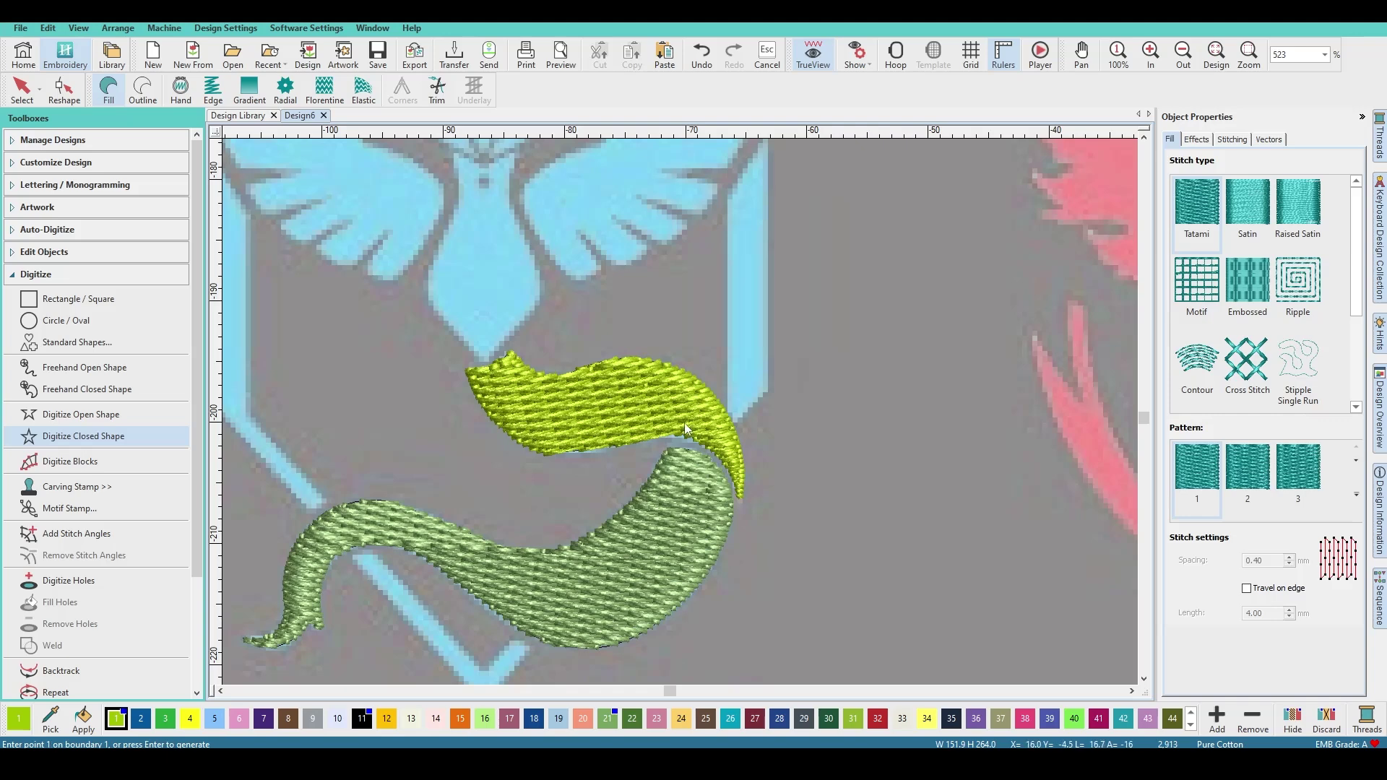
# Recolour the upper tail fill with palette colour 21 to match the lower tail
pyautogui.press('Escape')
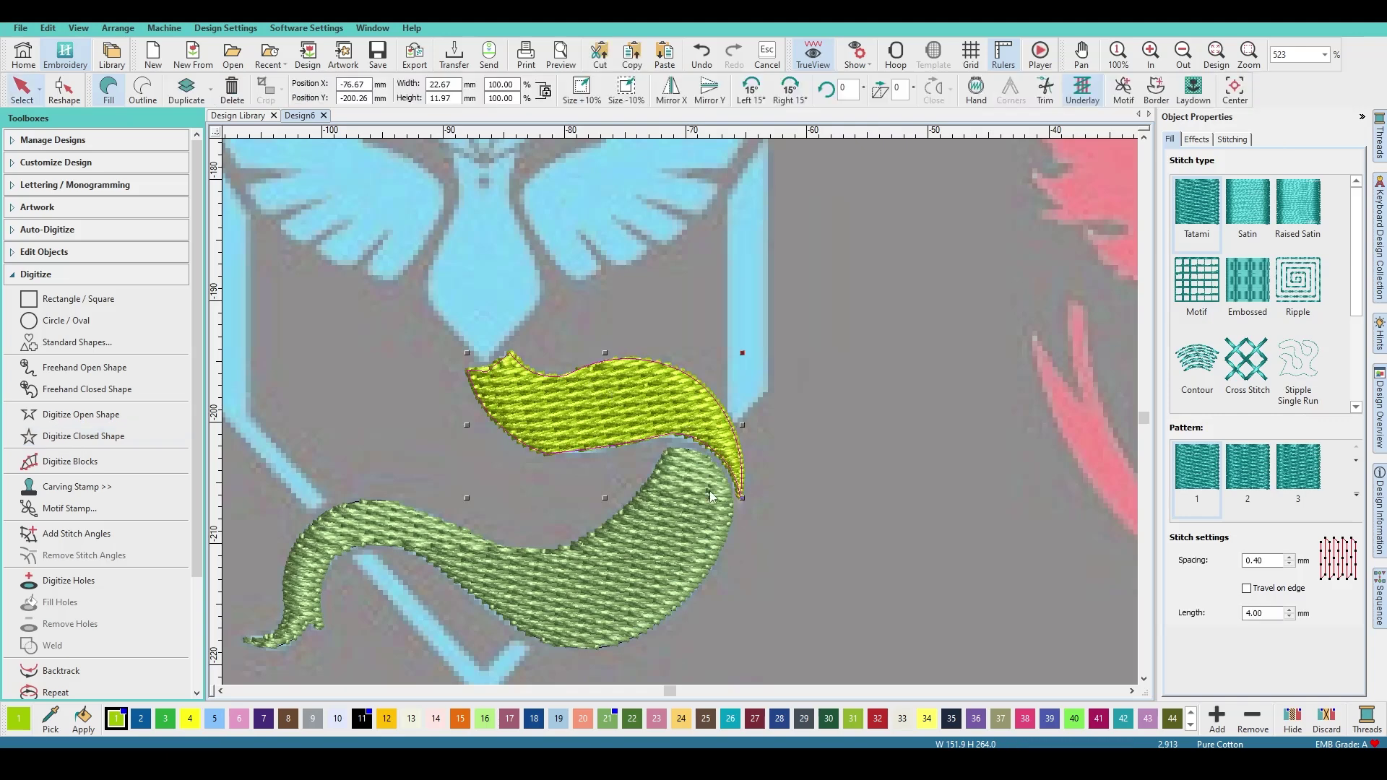
pyautogui.click(1124, 719)
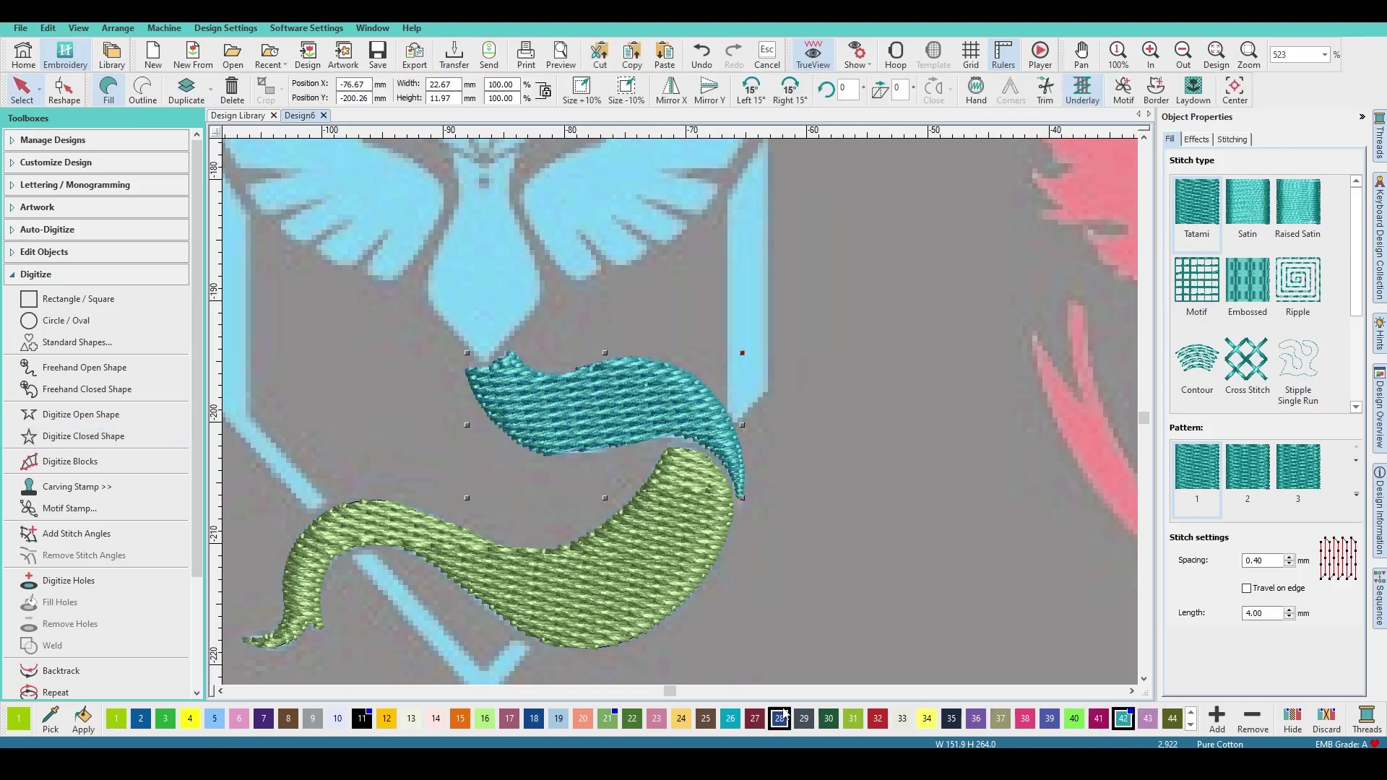
pyautogui.click(608, 718)
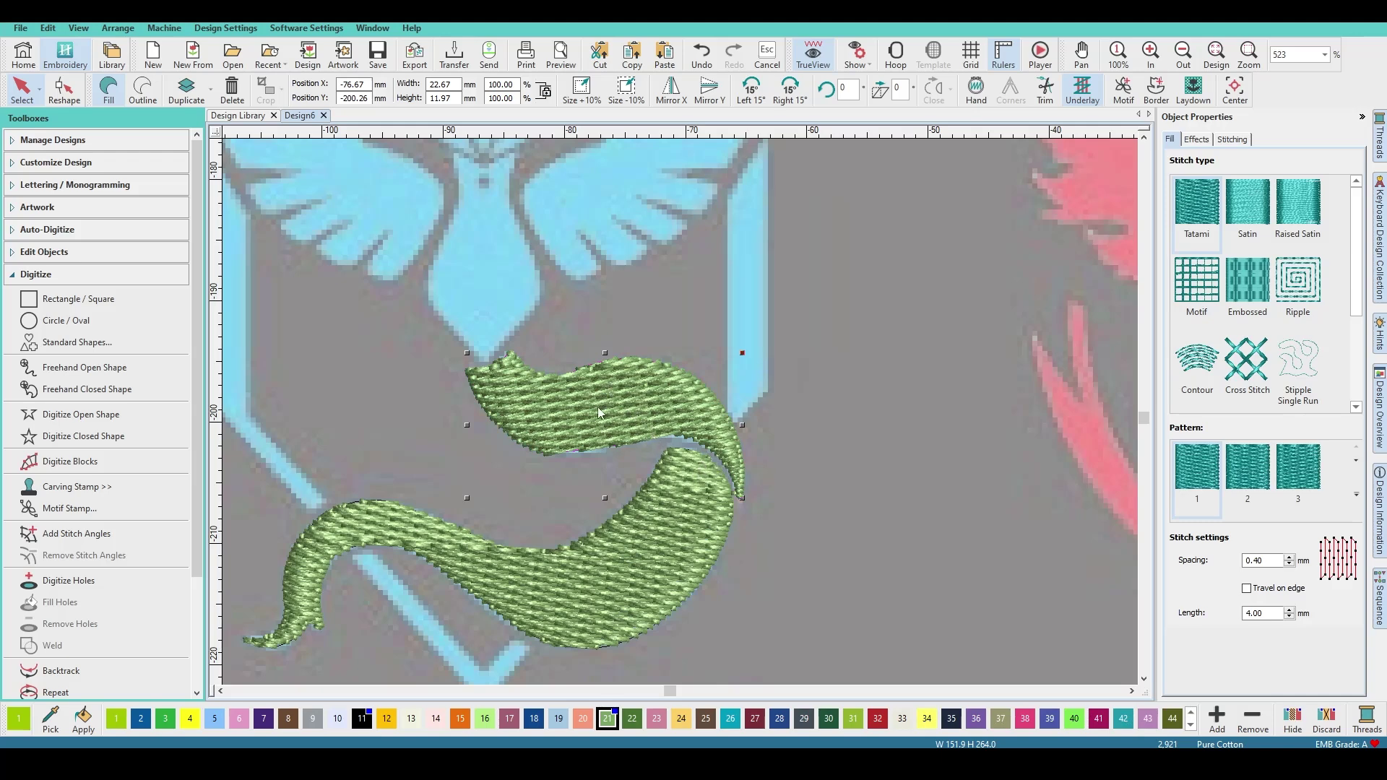
# Reshape the upper tail fill so its stitch start and end points sit at the thin tip and the notch below the body
pyautogui.press('h')
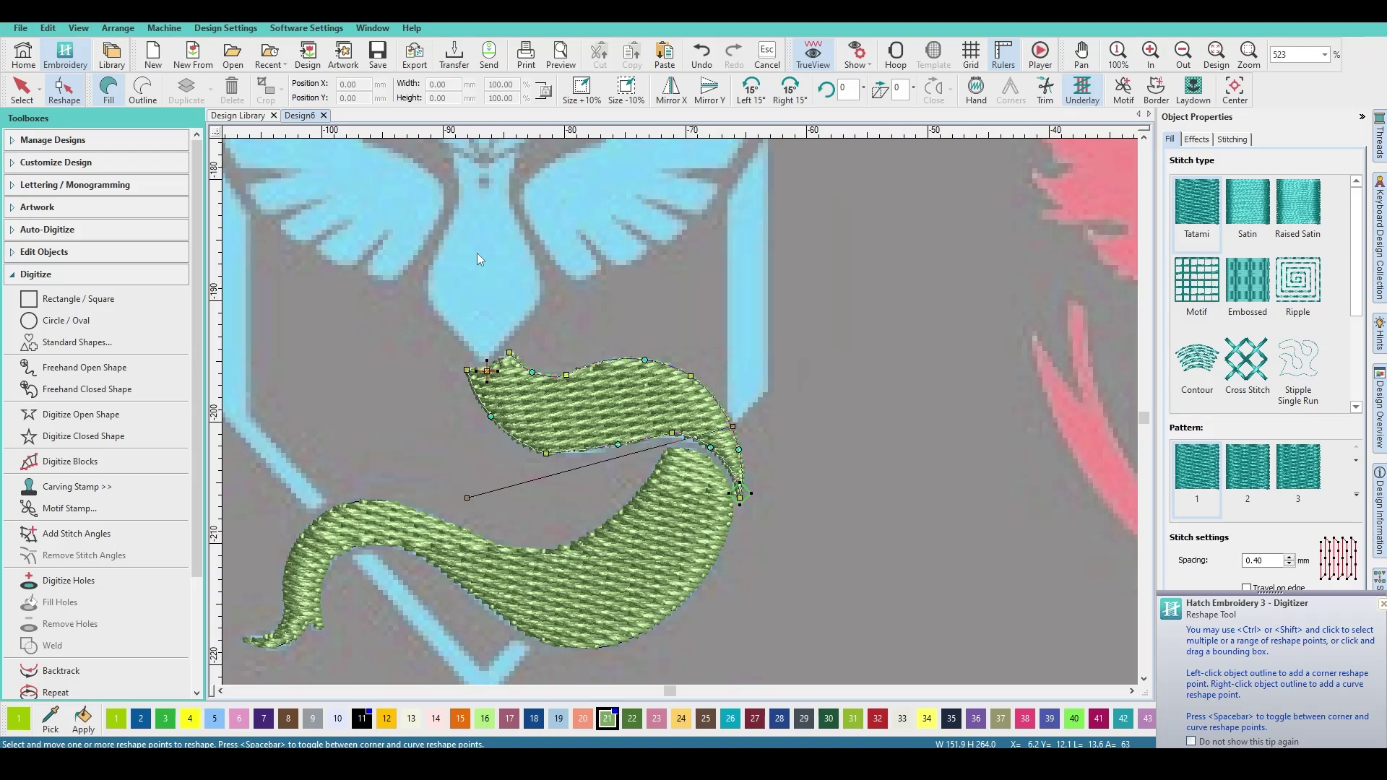
pyautogui.scroll(-3, 473, 248)
pyautogui.scroll(2, 679, 411)
pyautogui.press('Escape')
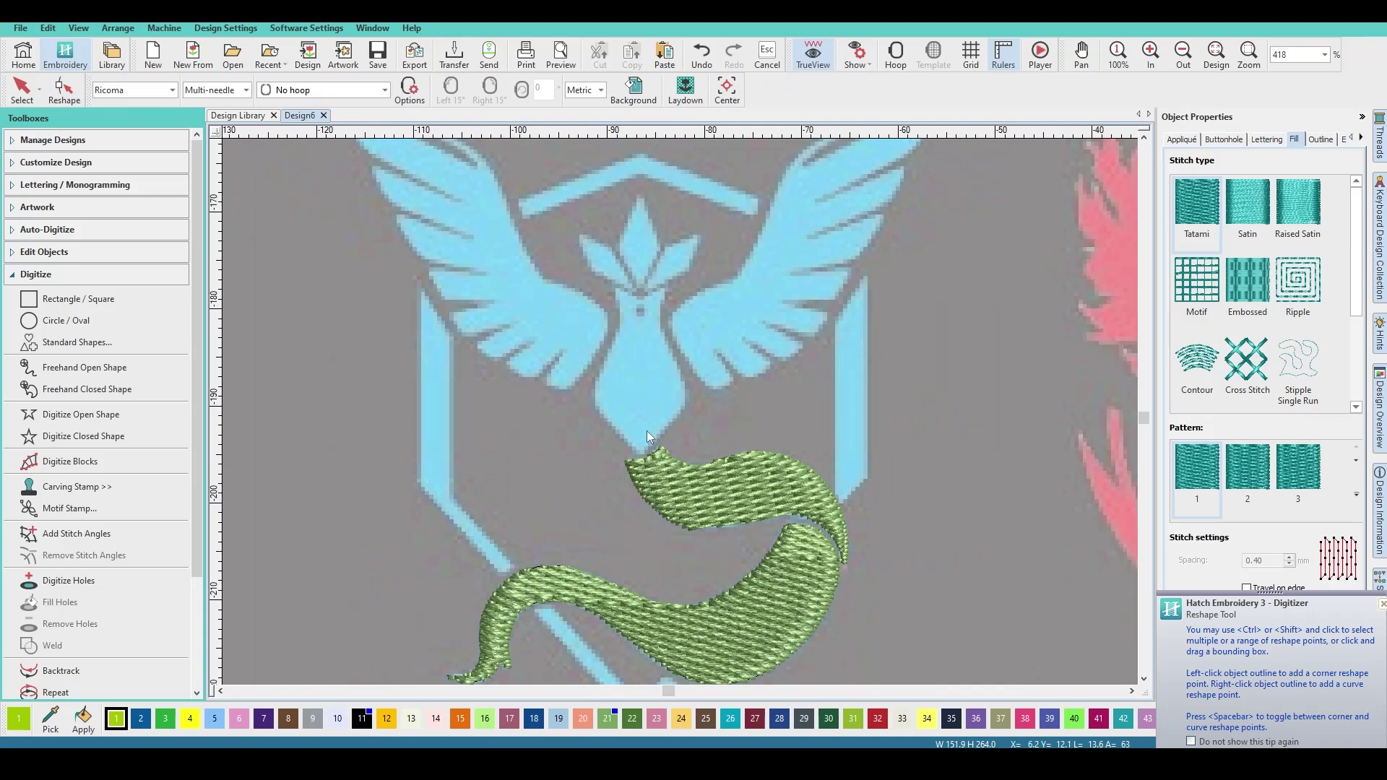
# Digitize a Single Run open shape from the upper tail's notch up through the body and across to the left wing
pyautogui.scroll(-2, 675, 406)
pyautogui.scroll(2, 722, 442)
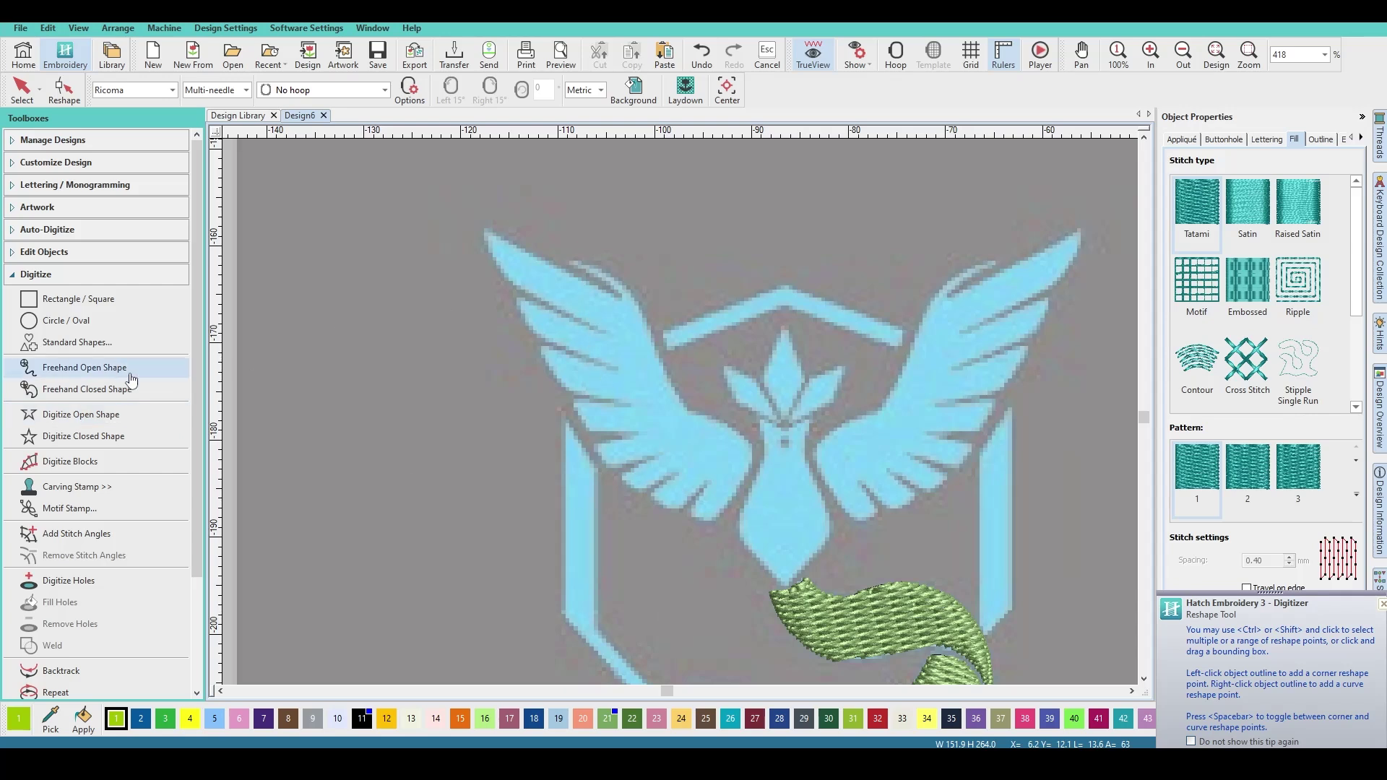
pyautogui.click(109, 415)
pyautogui.click(1197, 211)
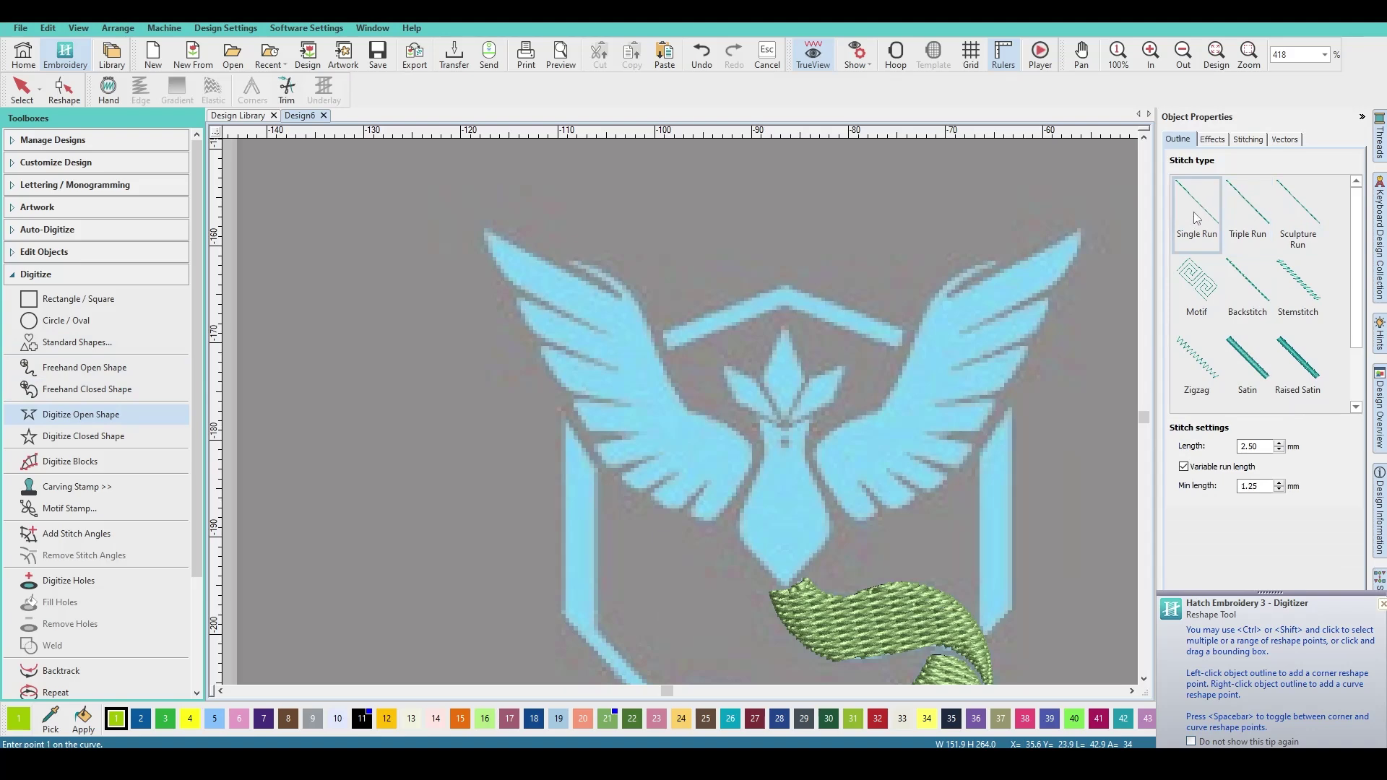
pyautogui.scroll(2, 625, 450)
pyautogui.click(622, 509)
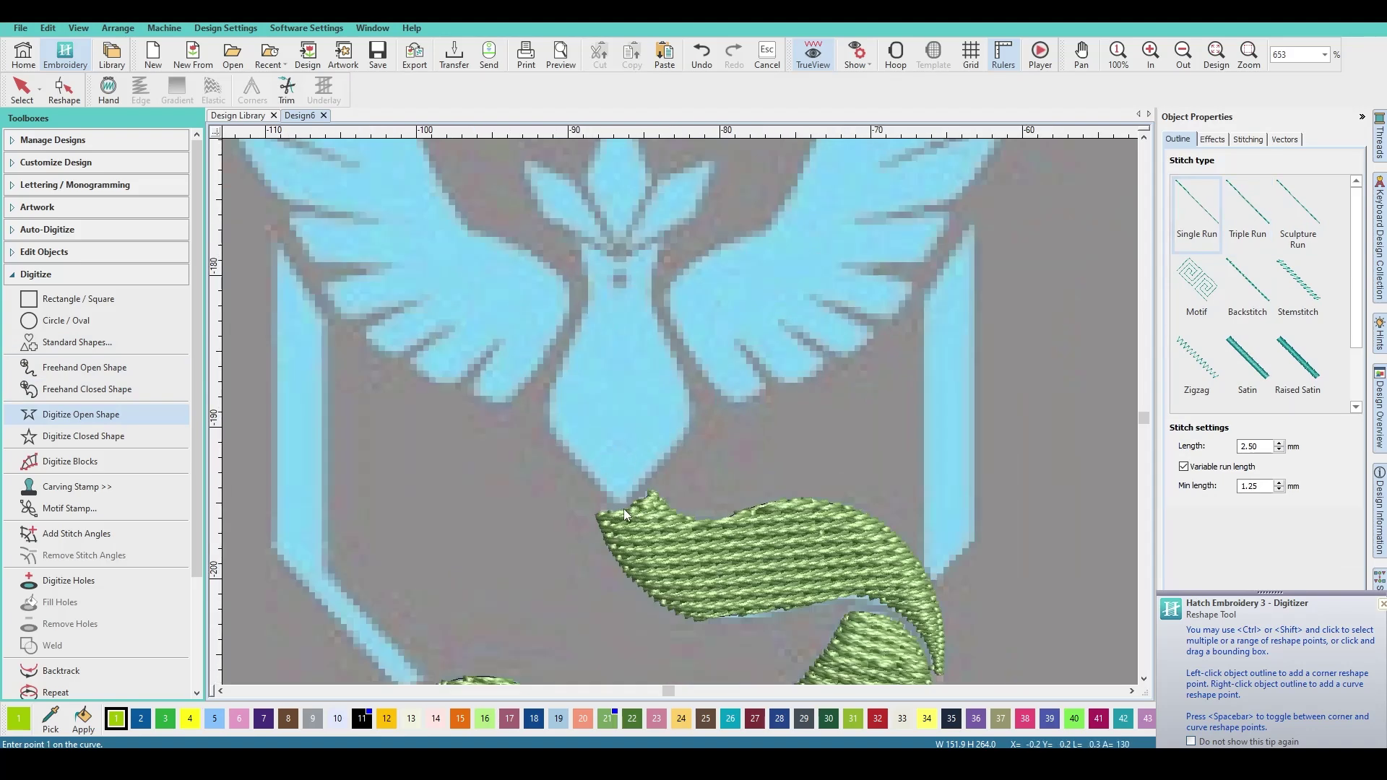
pyautogui.click(619, 475)
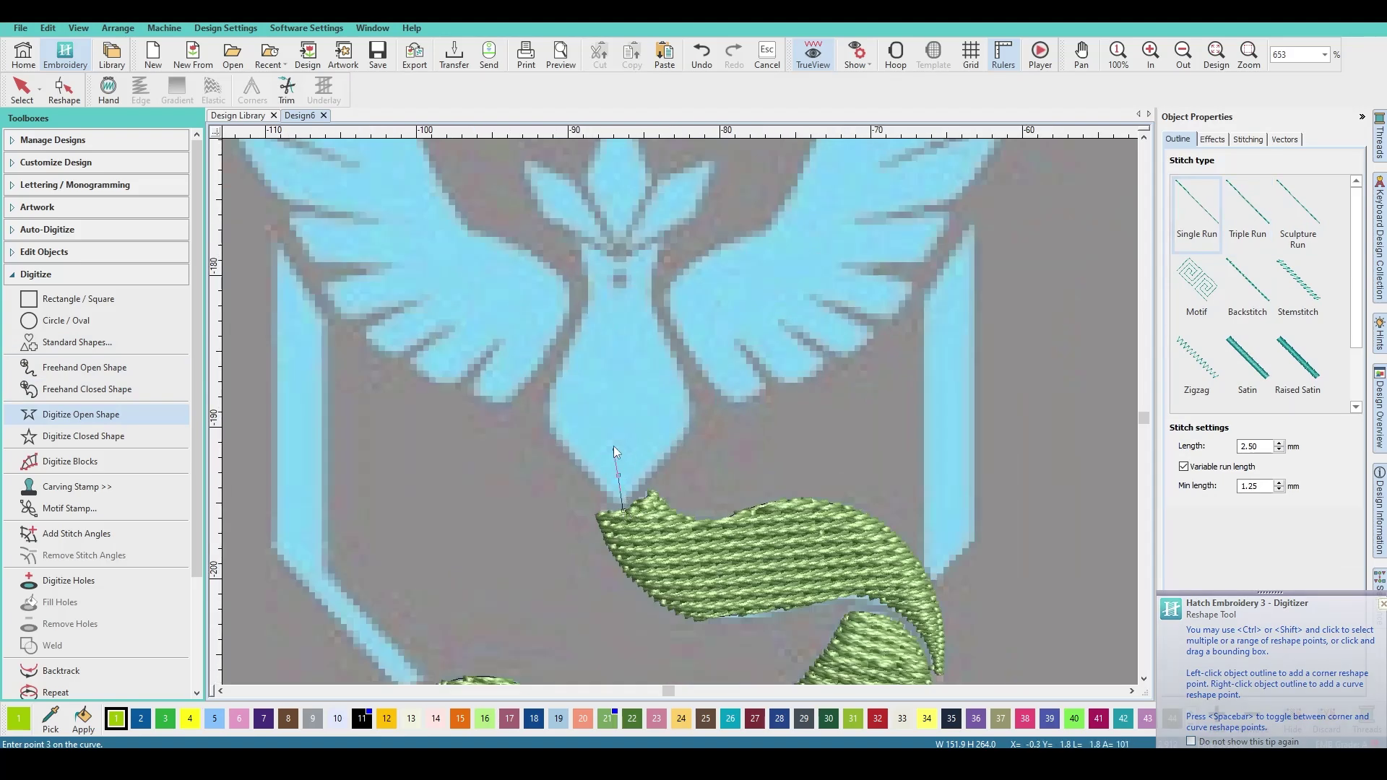
pyautogui.click(602, 366)
pyautogui.click(540, 340)
pyautogui.press('Return')
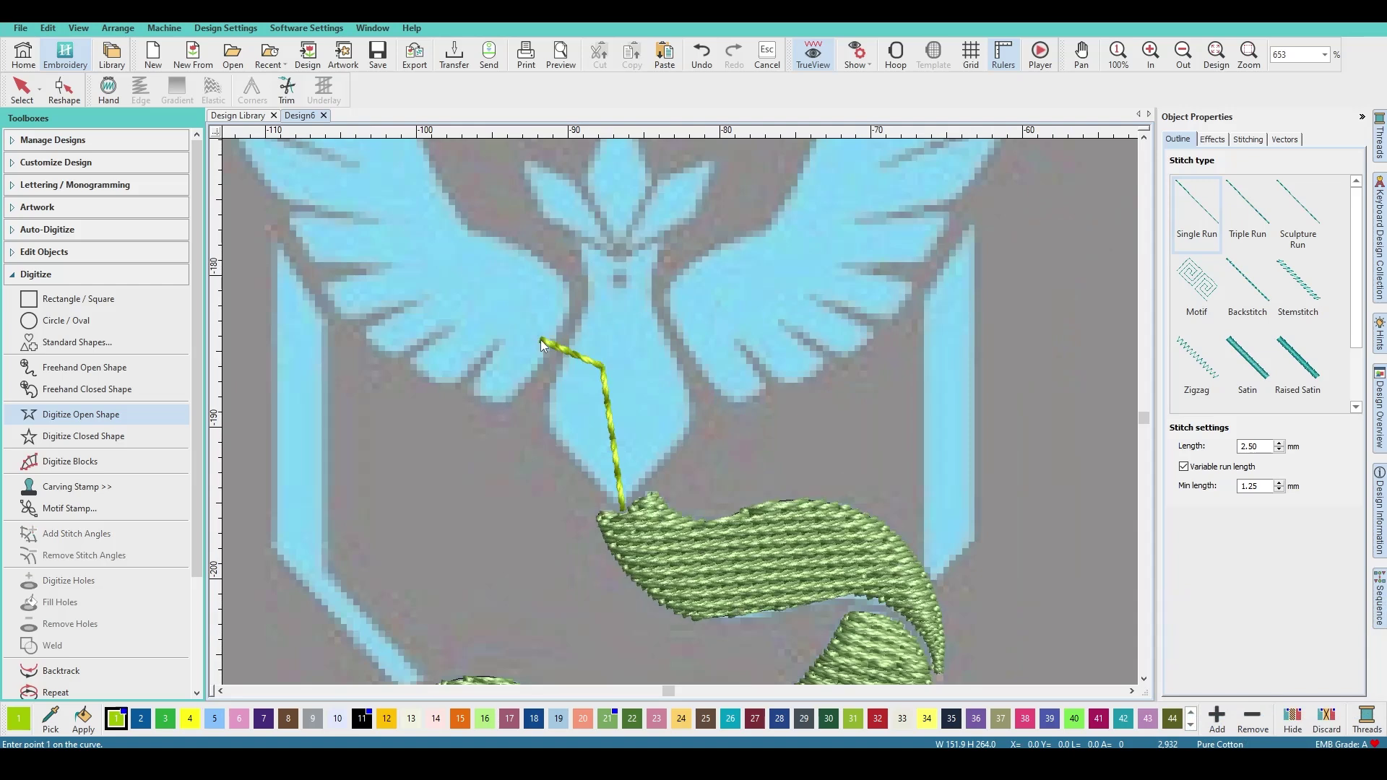
# Recolour the connecting run with palette colour 21 and check it in reshape mode
pyautogui.press('Escape')
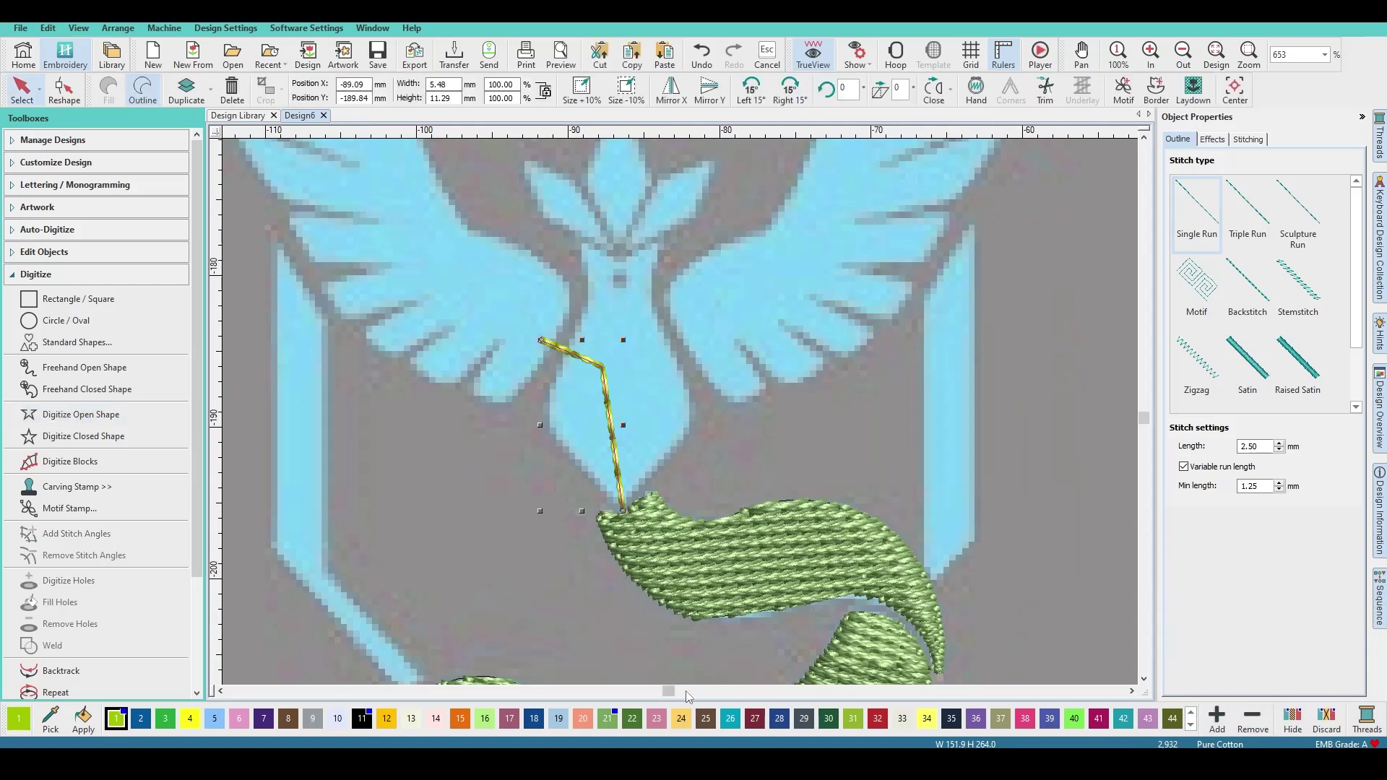
pyautogui.click(613, 489)
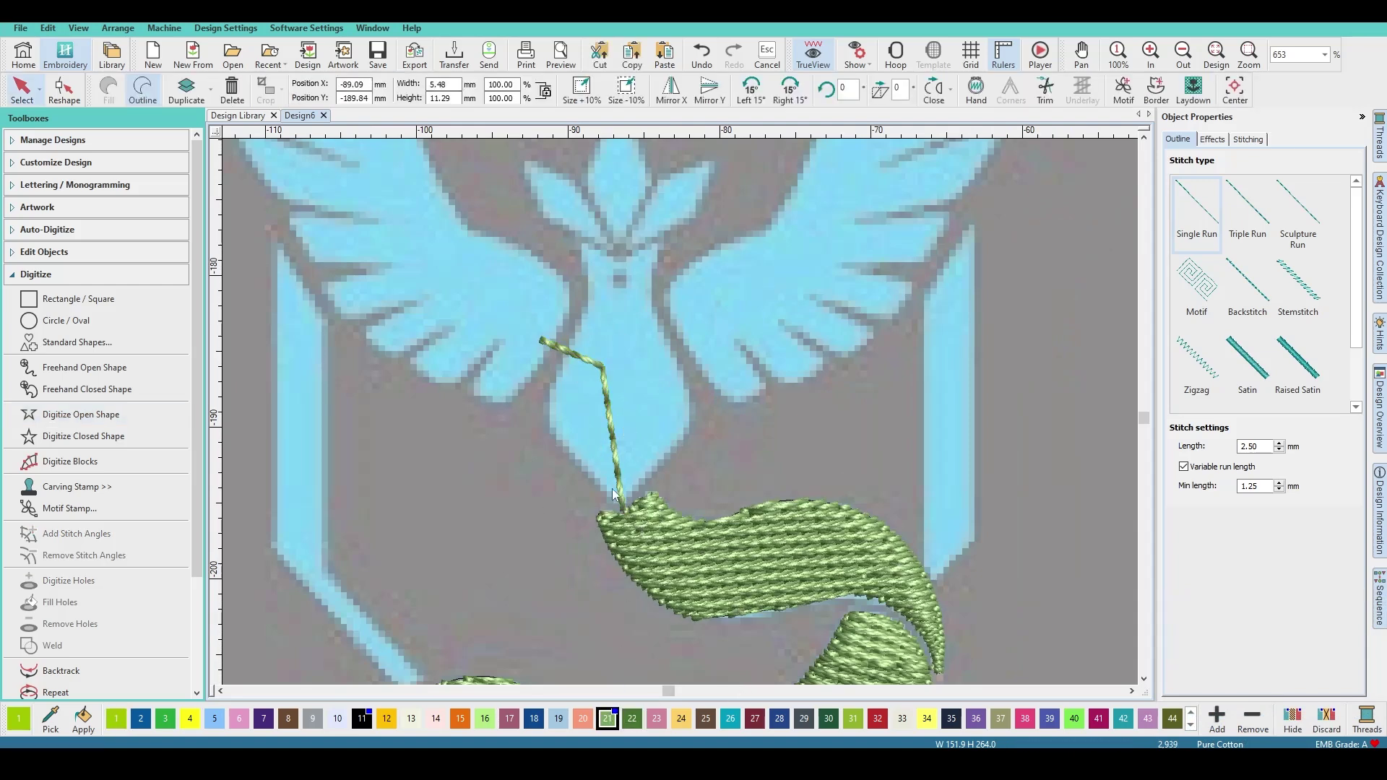
pyautogui.press('h')
pyautogui.press('Escape')
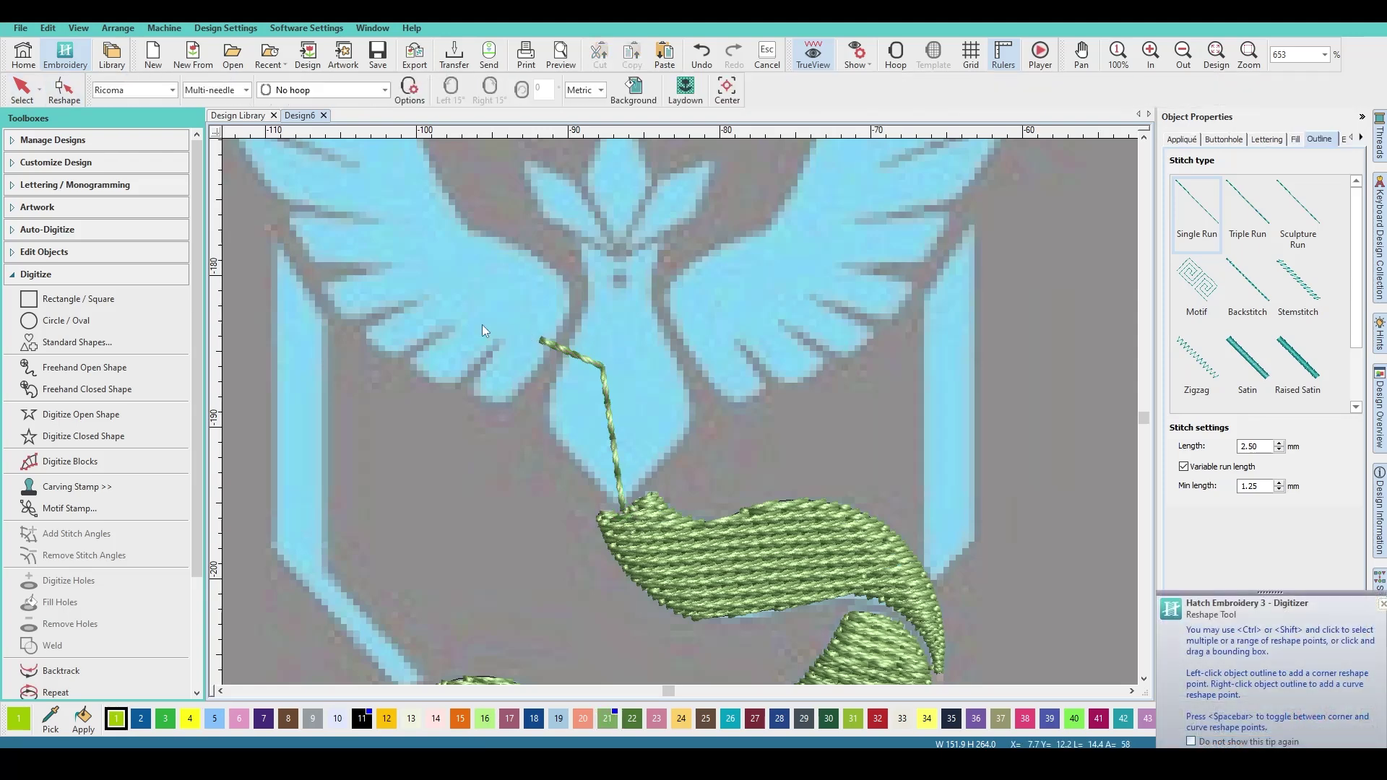
# Start a closed tatami shape at the connecting run's wing end and trace the left wing's inner edge to the small top feather's tip
pyautogui.scroll(-3, 483, 323)
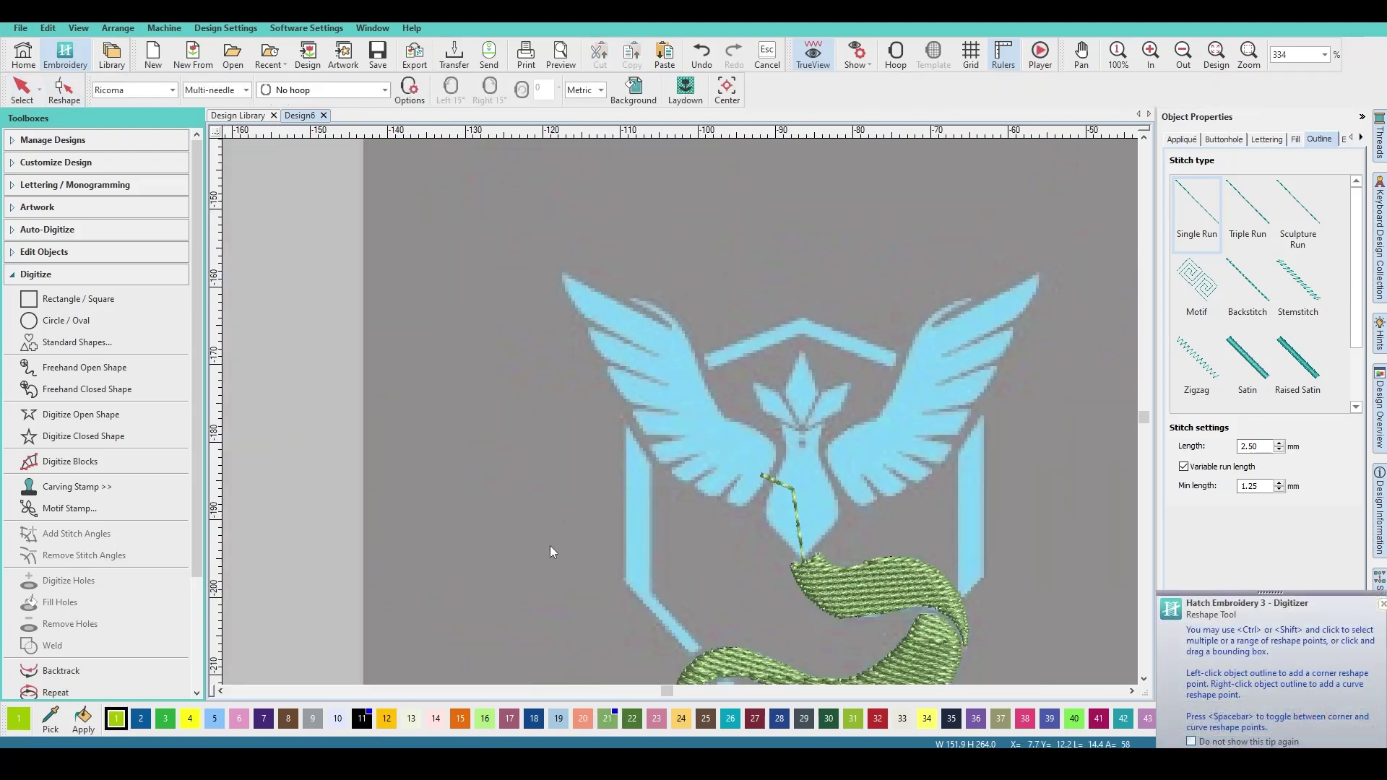
pyautogui.click(83, 437)
pyautogui.scroll(1, 687, 433)
pyautogui.scroll(1, 681, 396)
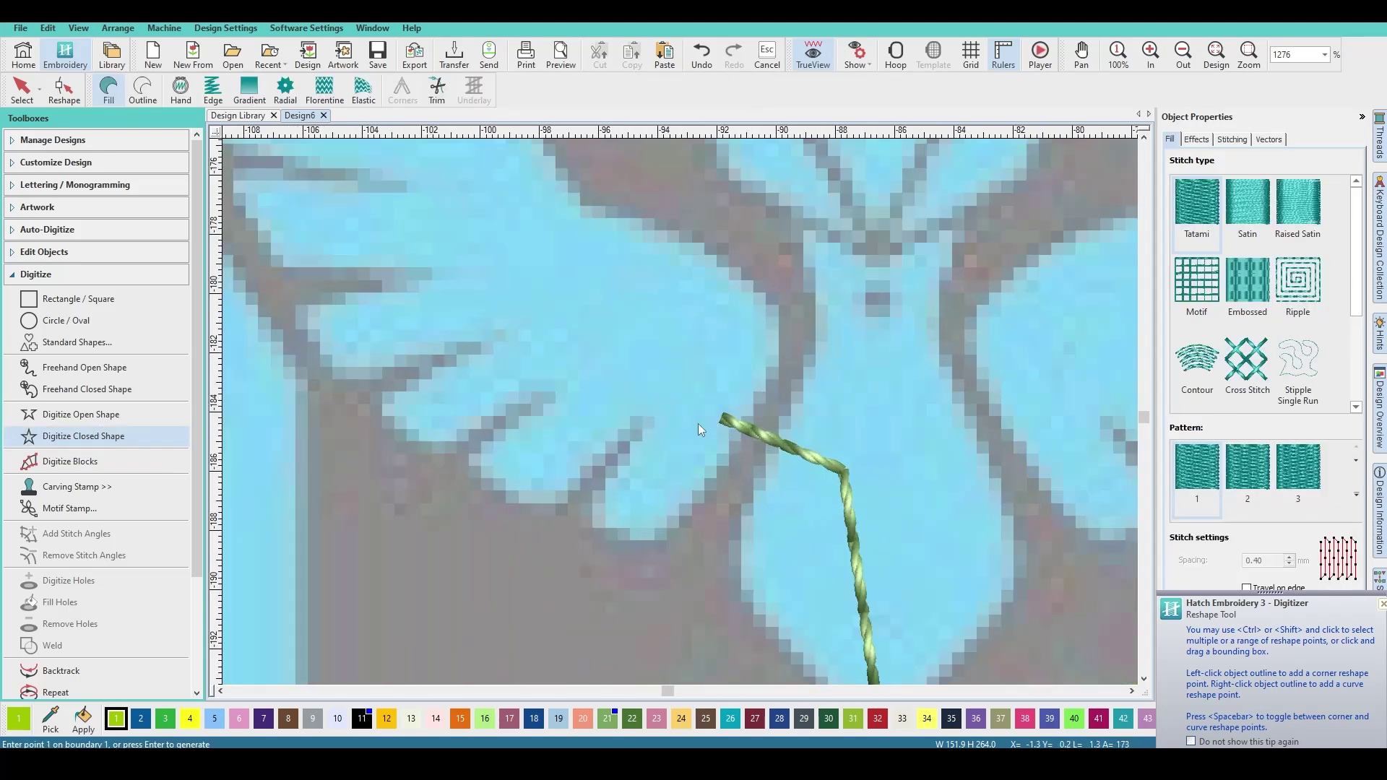
pyautogui.scroll(-1, 679, 412)
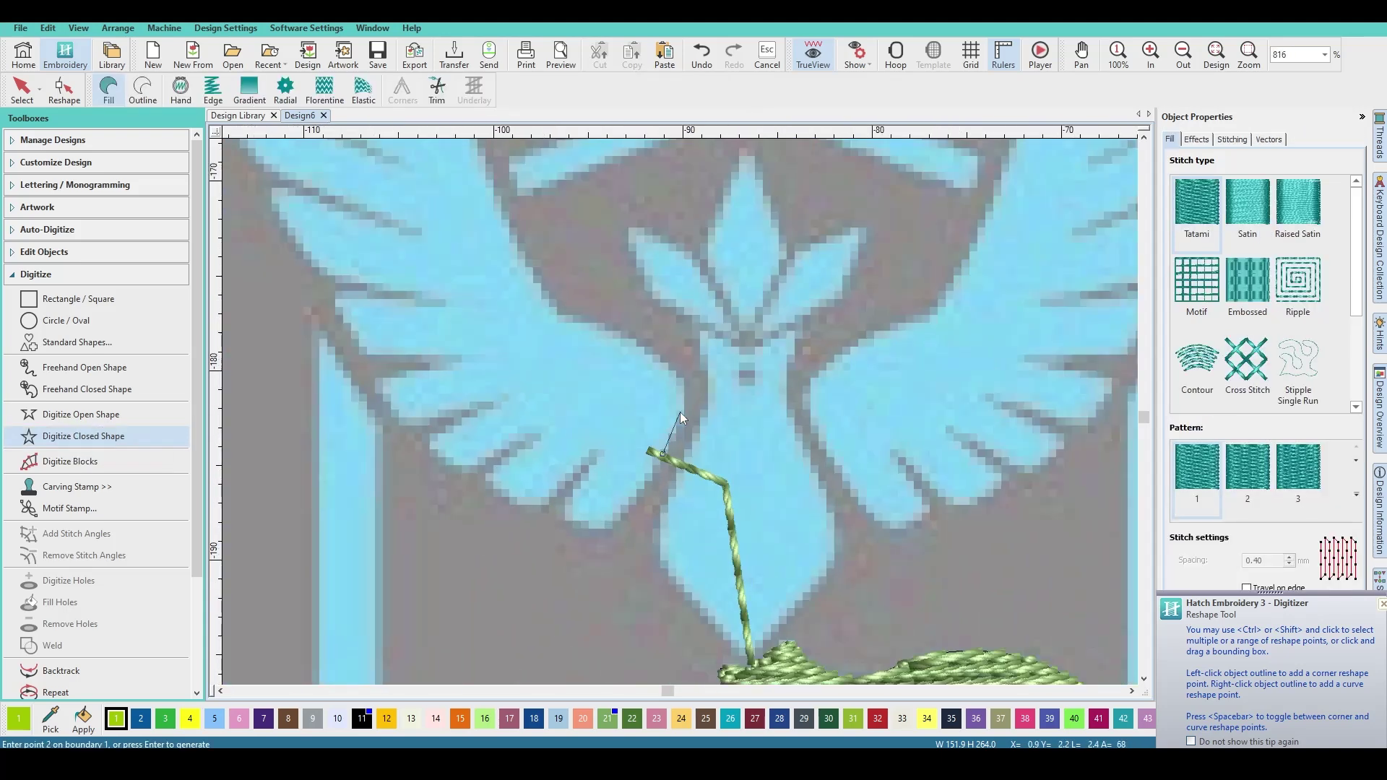
pyautogui.scroll(-1, 681, 412)
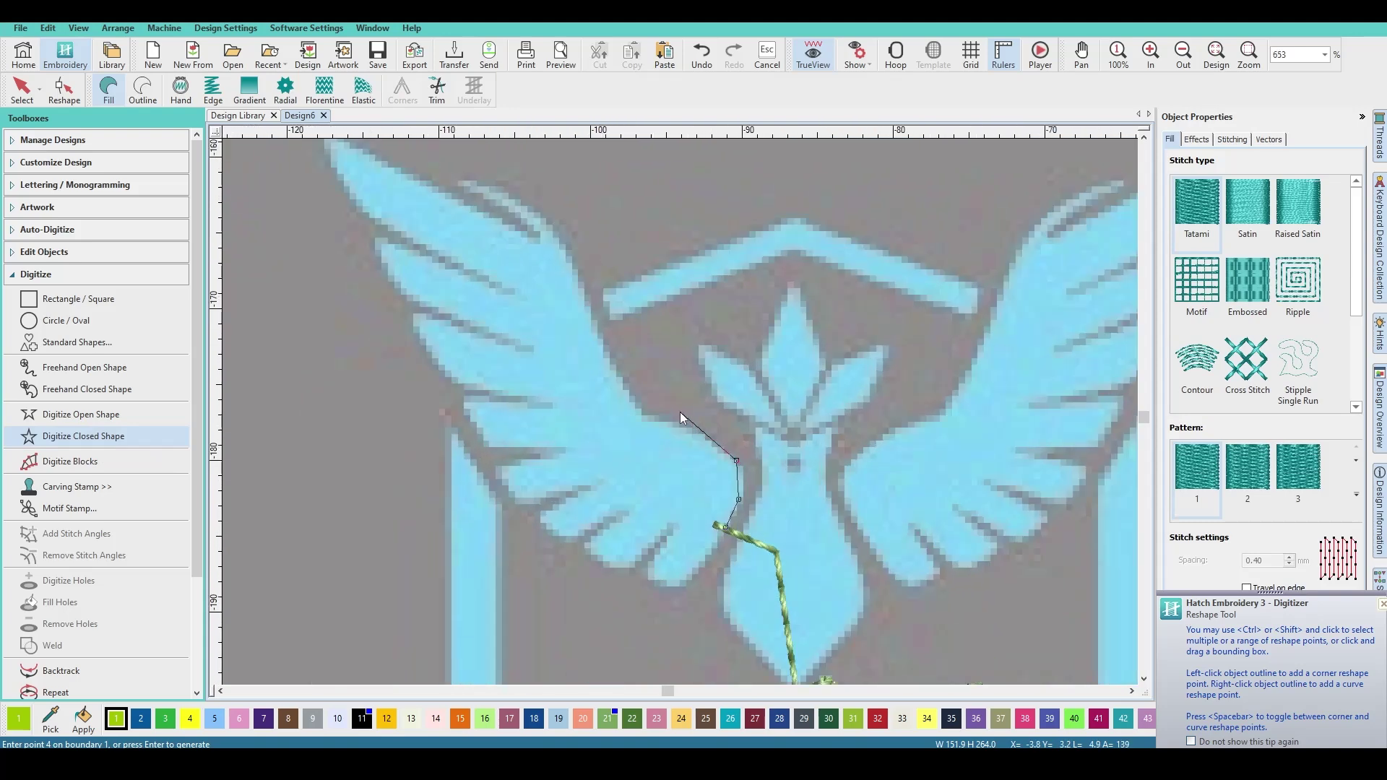
pyautogui.click(644, 417)
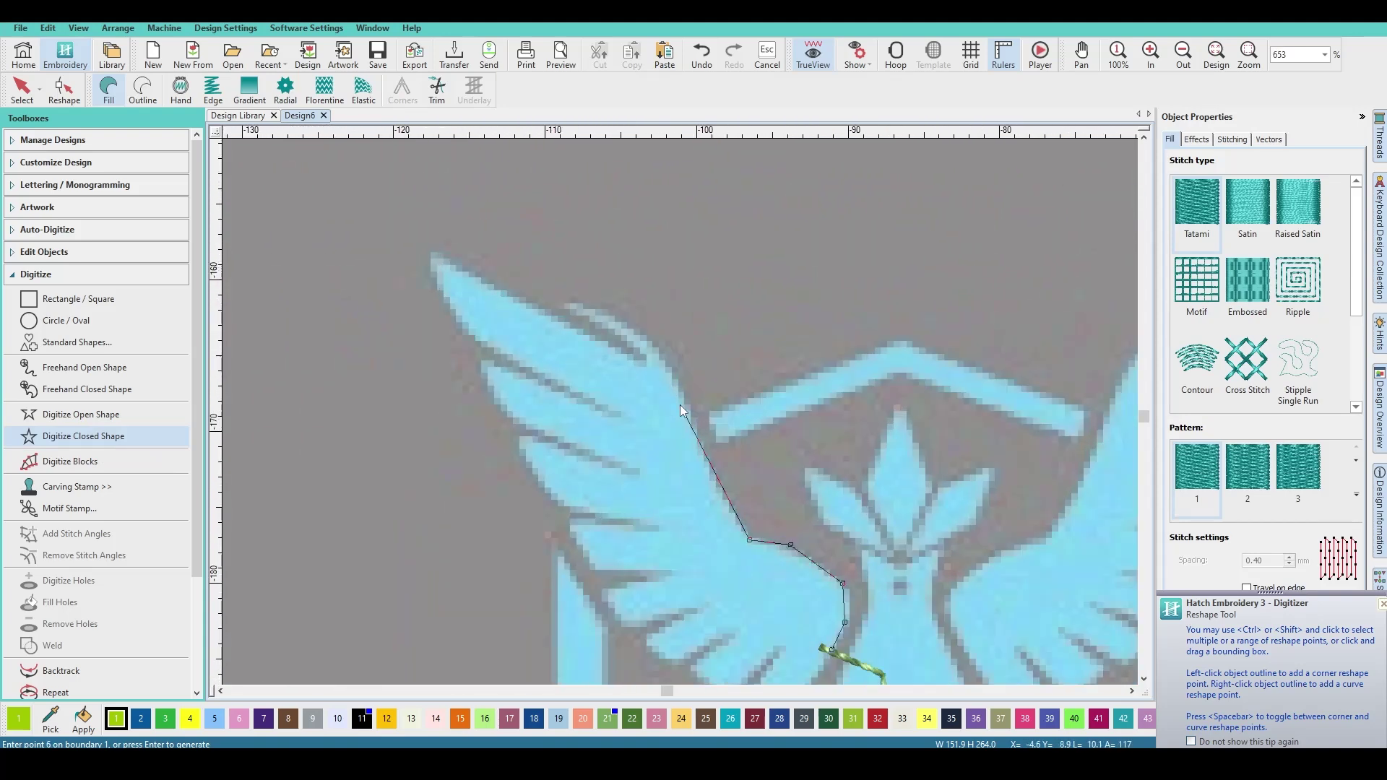
pyautogui.click(699, 442)
pyautogui.click(675, 379)
pyautogui.click(637, 326)
pyautogui.click(564, 299)
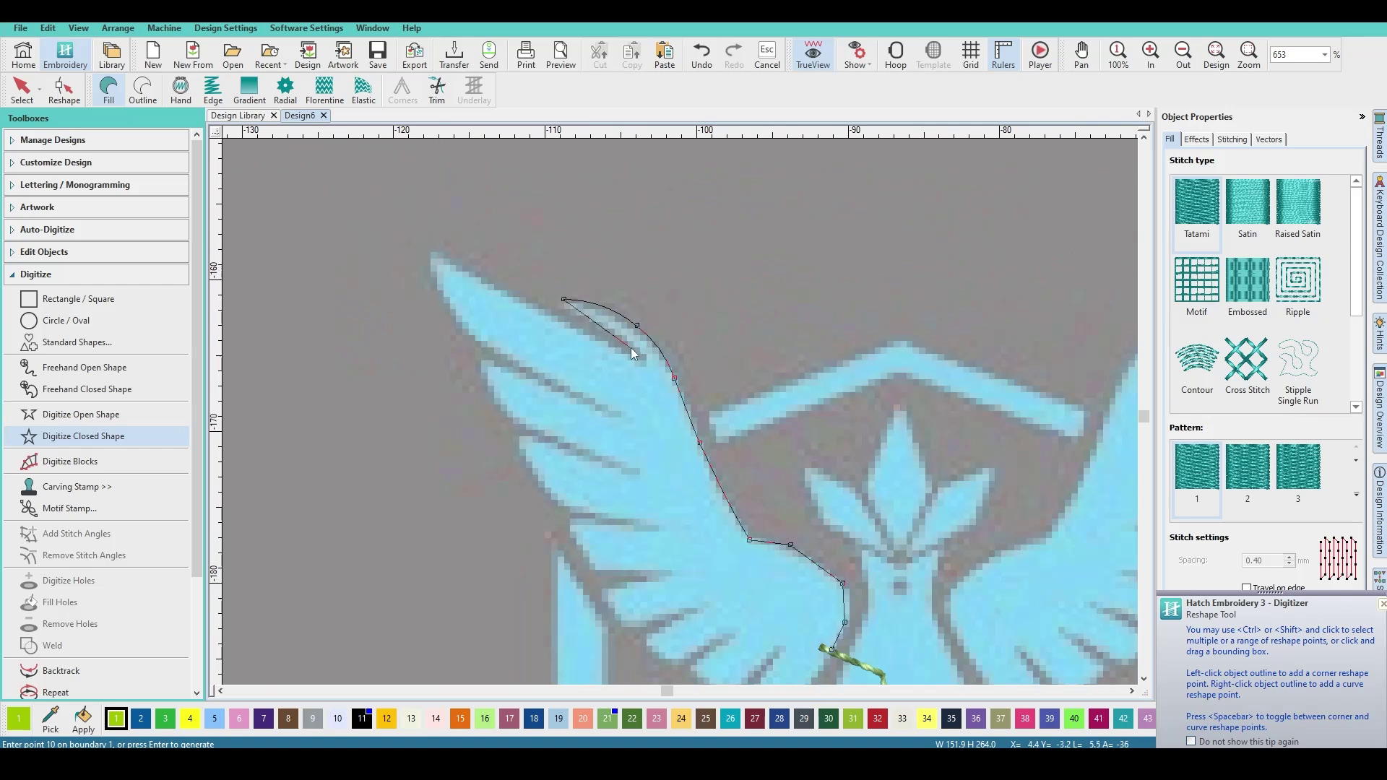
# Trace the gap beneath the small top feather and the long feather's upper edge out to the left wing's tip
pyautogui.click(614, 336)
pyautogui.click(644, 363)
pyautogui.click(565, 325)
pyautogui.click(431, 250)
# Trace the long feather's underside and the narrow gap beneath it, redoing the misplaced points
pyautogui.click(619, 414)
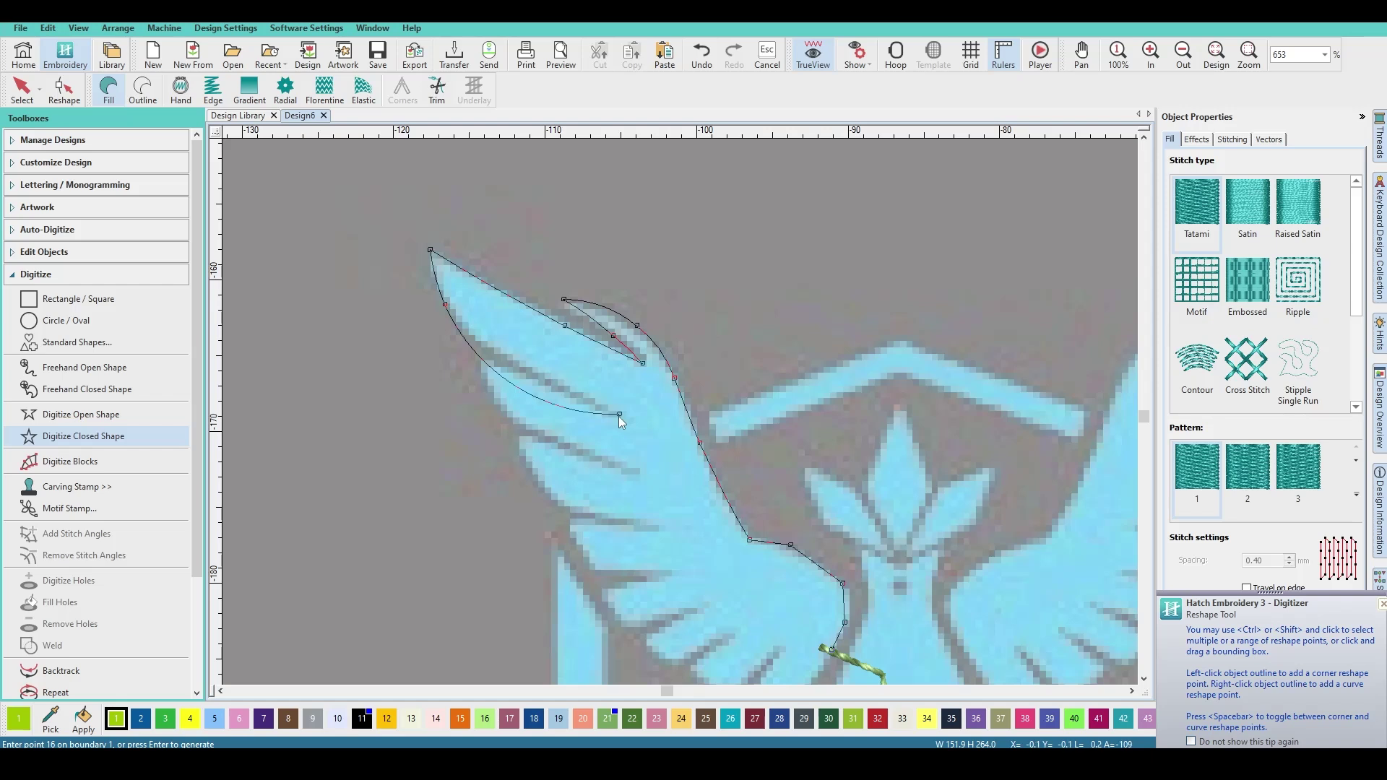
pyautogui.press('BackSpace')
pyautogui.click(523, 365)
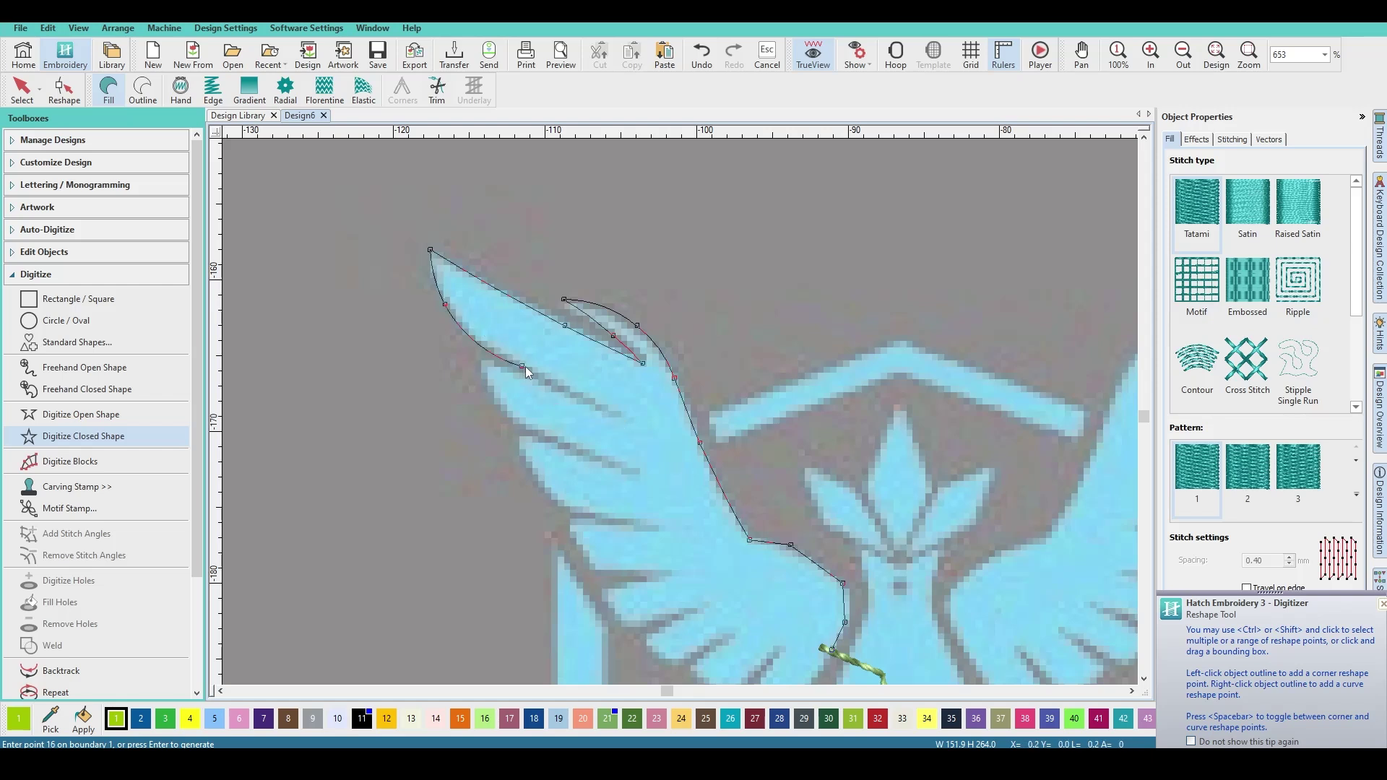
pyautogui.click(601, 403)
pyautogui.click(618, 415)
pyautogui.press('BackSpace')
pyautogui.click(621, 414)
pyautogui.click(573, 399)
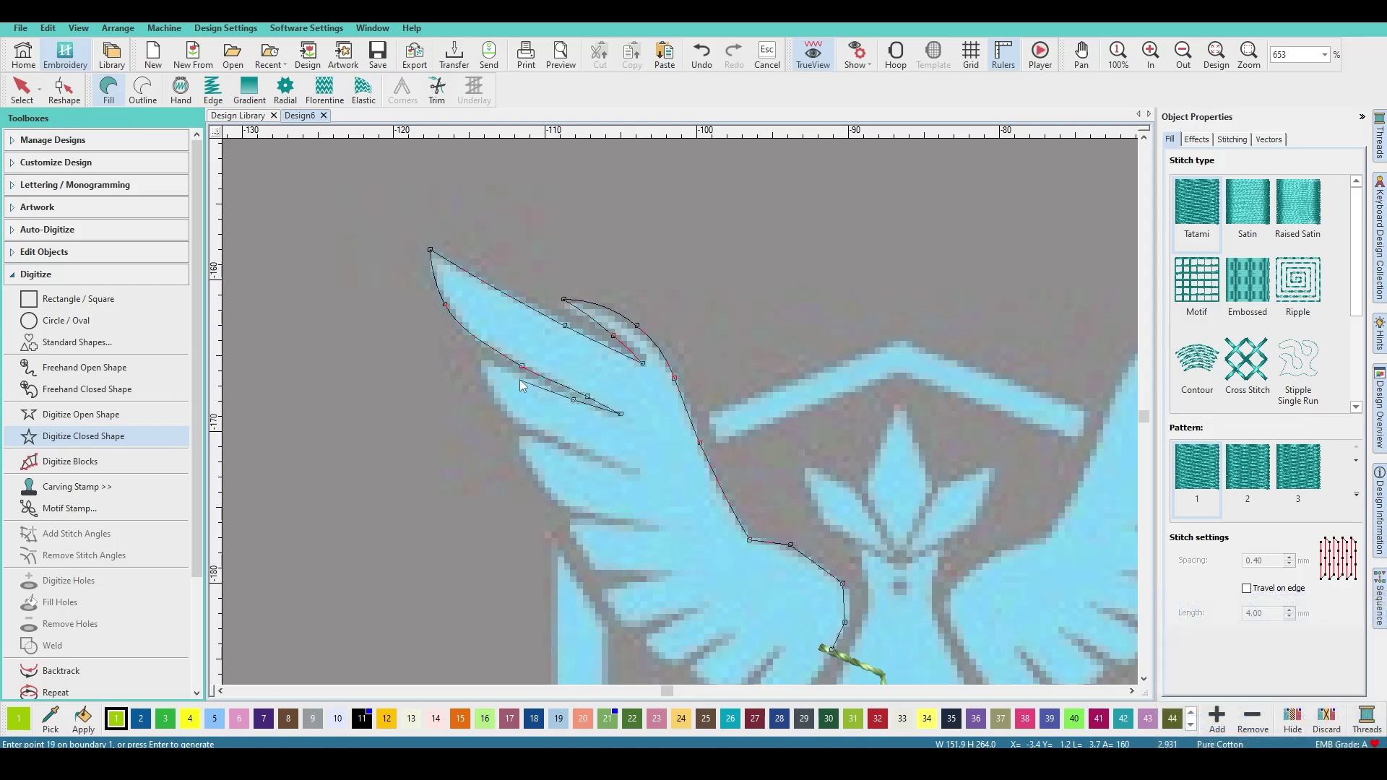
# Continue the left wing's outline around the second, third and fourth feathers and the gaps between them
pyautogui.click(493, 396)
pyautogui.click(640, 469)
pyautogui.click(592, 463)
pyautogui.click(516, 437)
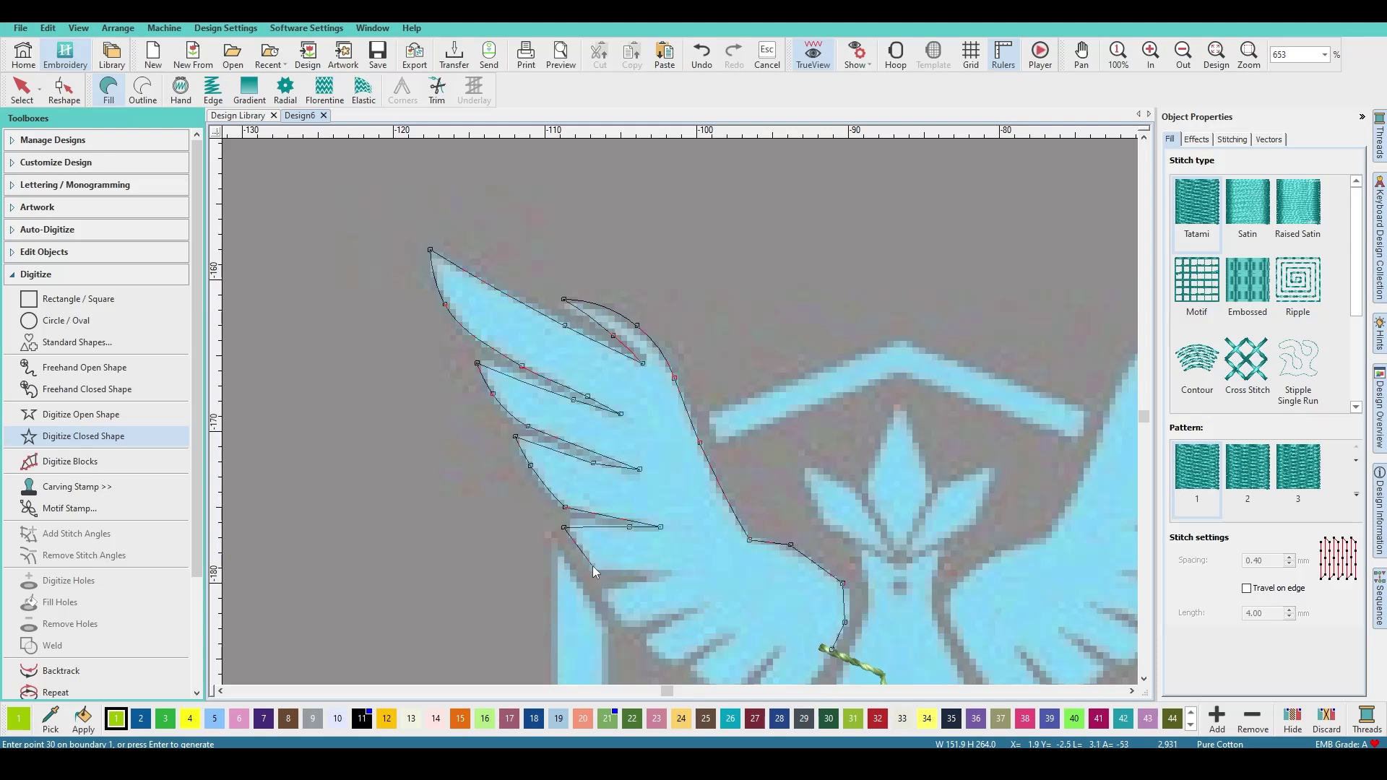
pyautogui.click(672, 571)
# Trace the remaining short lower feathers of the left wing and generate the tatami fill
pyautogui.scroll(1, 643, 421)
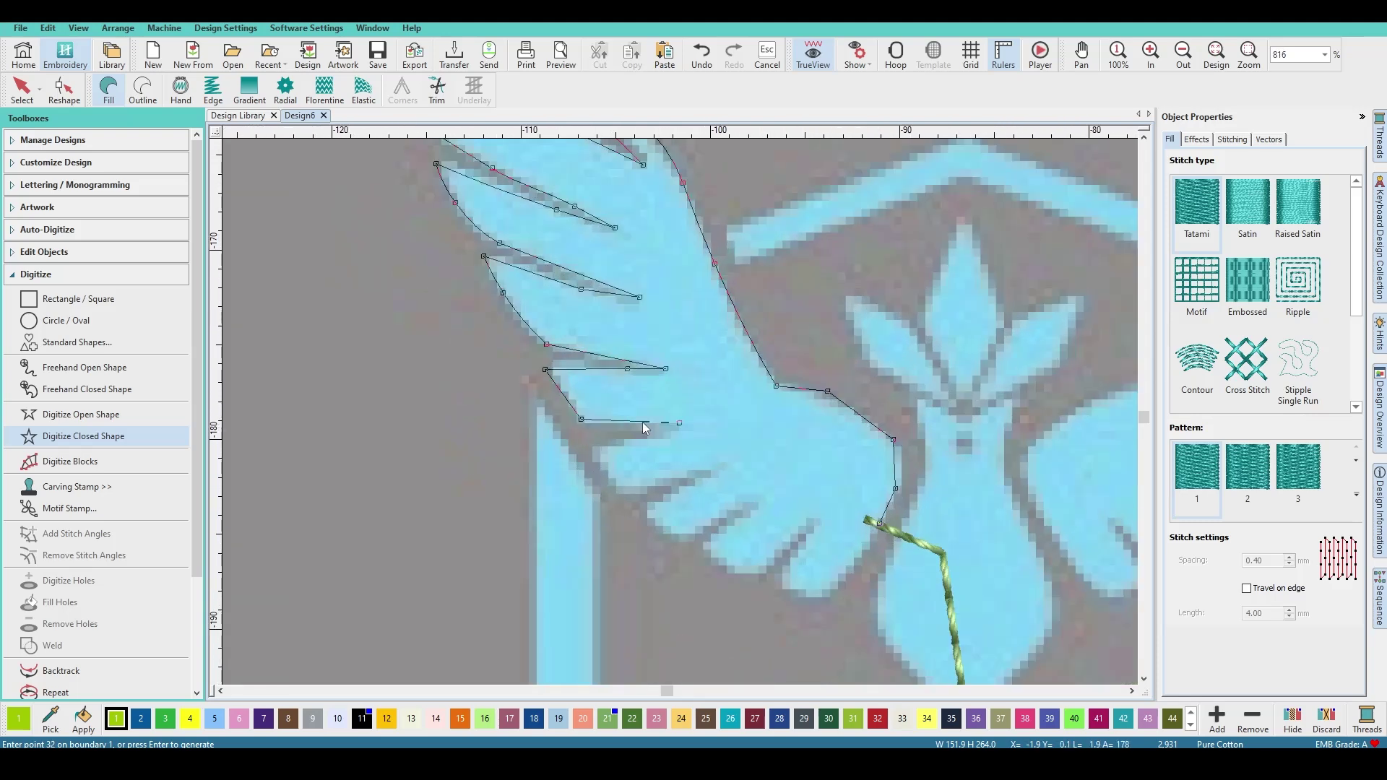
pyautogui.click(624, 493)
pyautogui.click(638, 508)
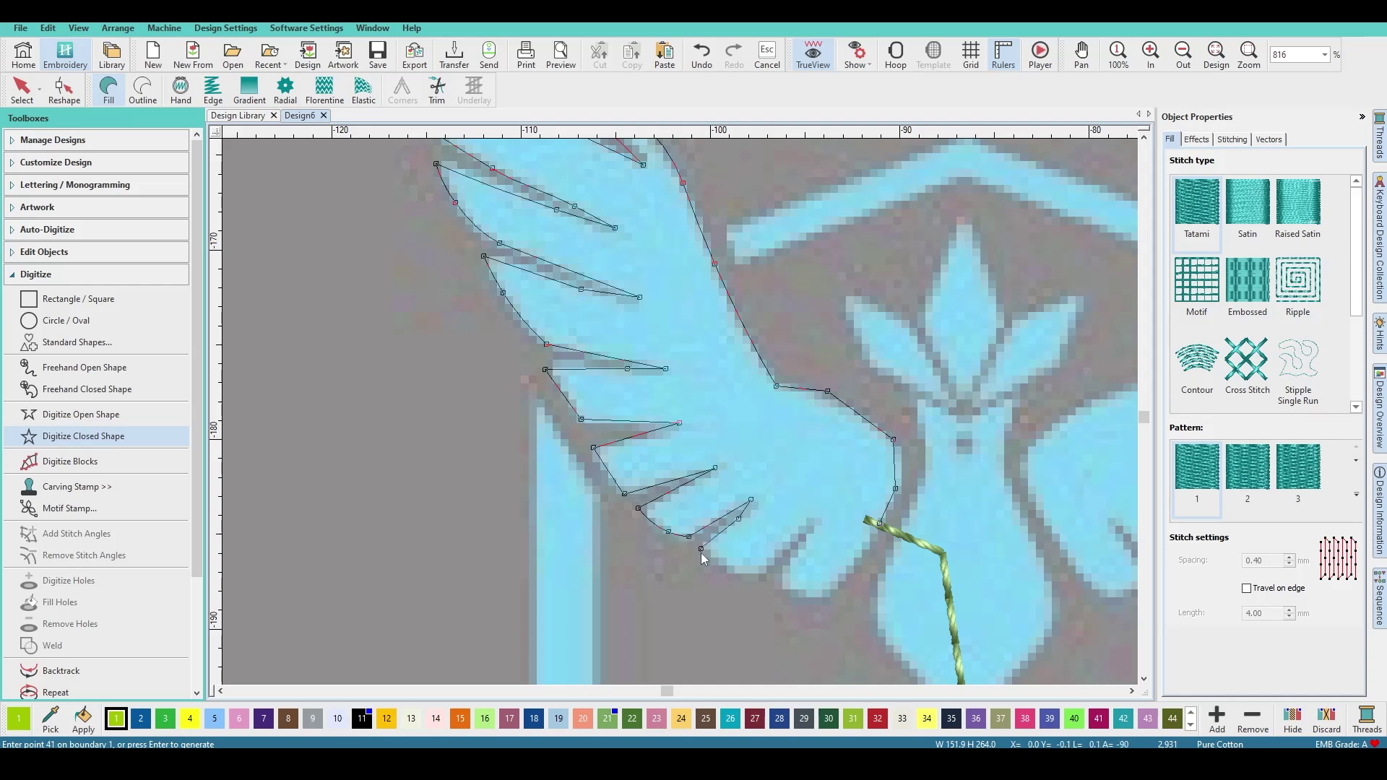
pyautogui.click(762, 572)
pyautogui.scroll(-2, 848, 574)
pyautogui.press('Return')
# Recolour the left wing fill with palette colour 21 and deselect it
pyautogui.scroll(-1, 666, 401)
pyautogui.scroll(3, 679, 412)
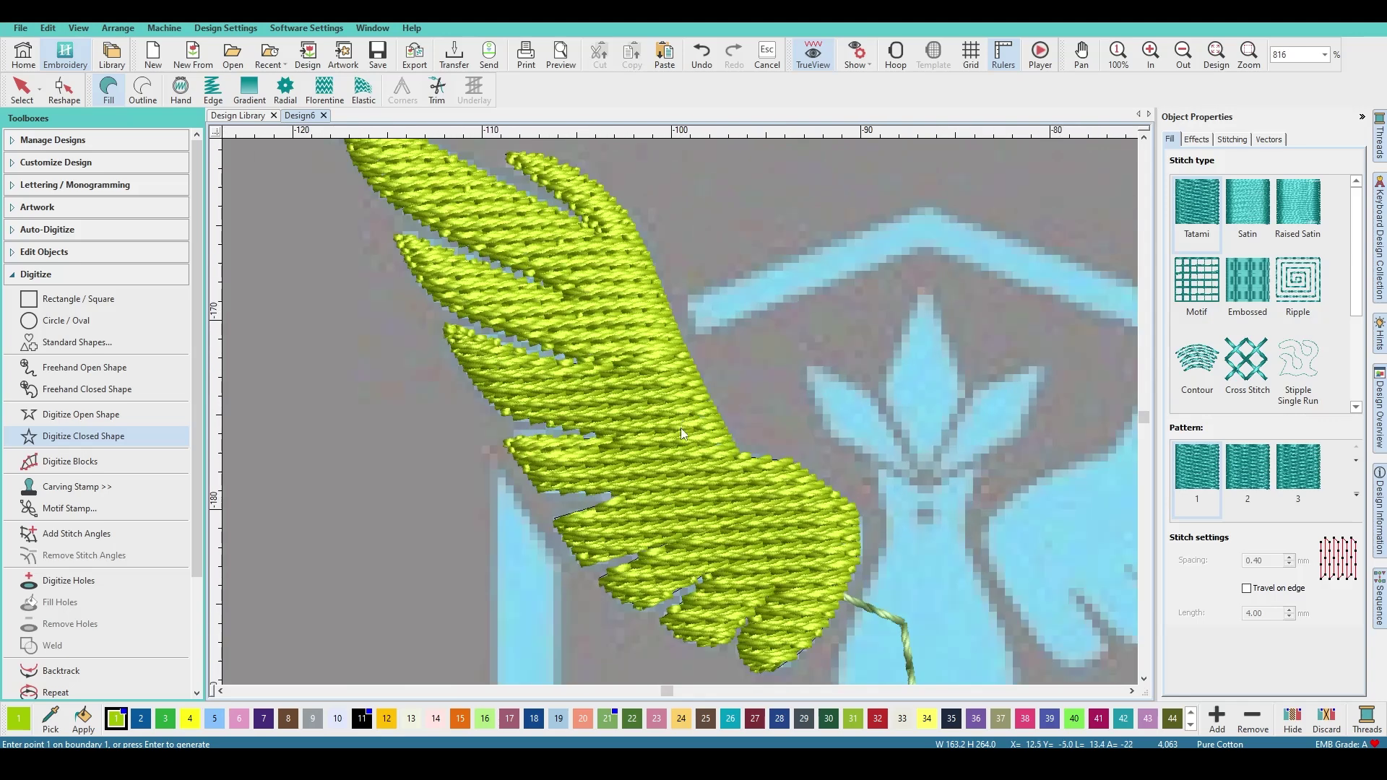
pyautogui.scroll(-1, 665, 416)
pyautogui.scroll(-1, 665, 392)
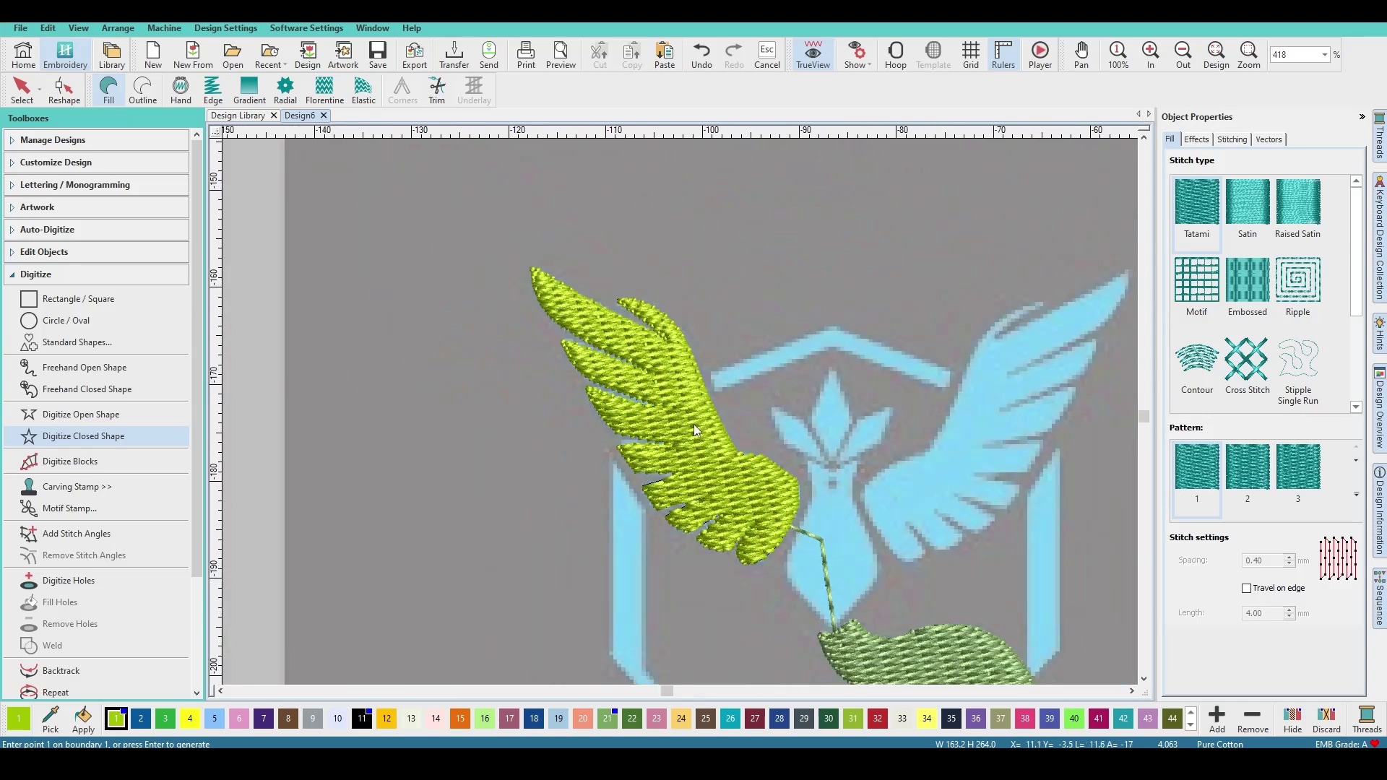
pyautogui.press('Escape')
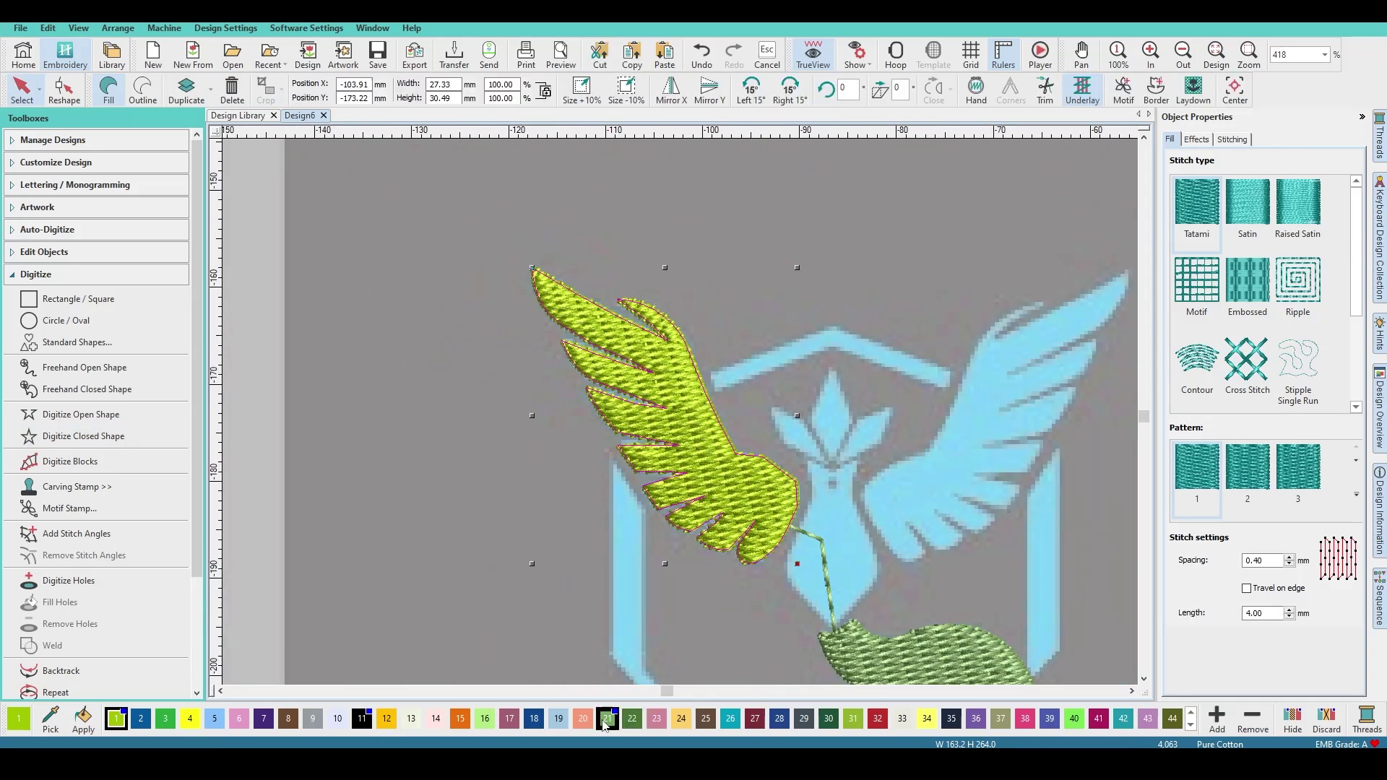
pyautogui.click(631, 718)
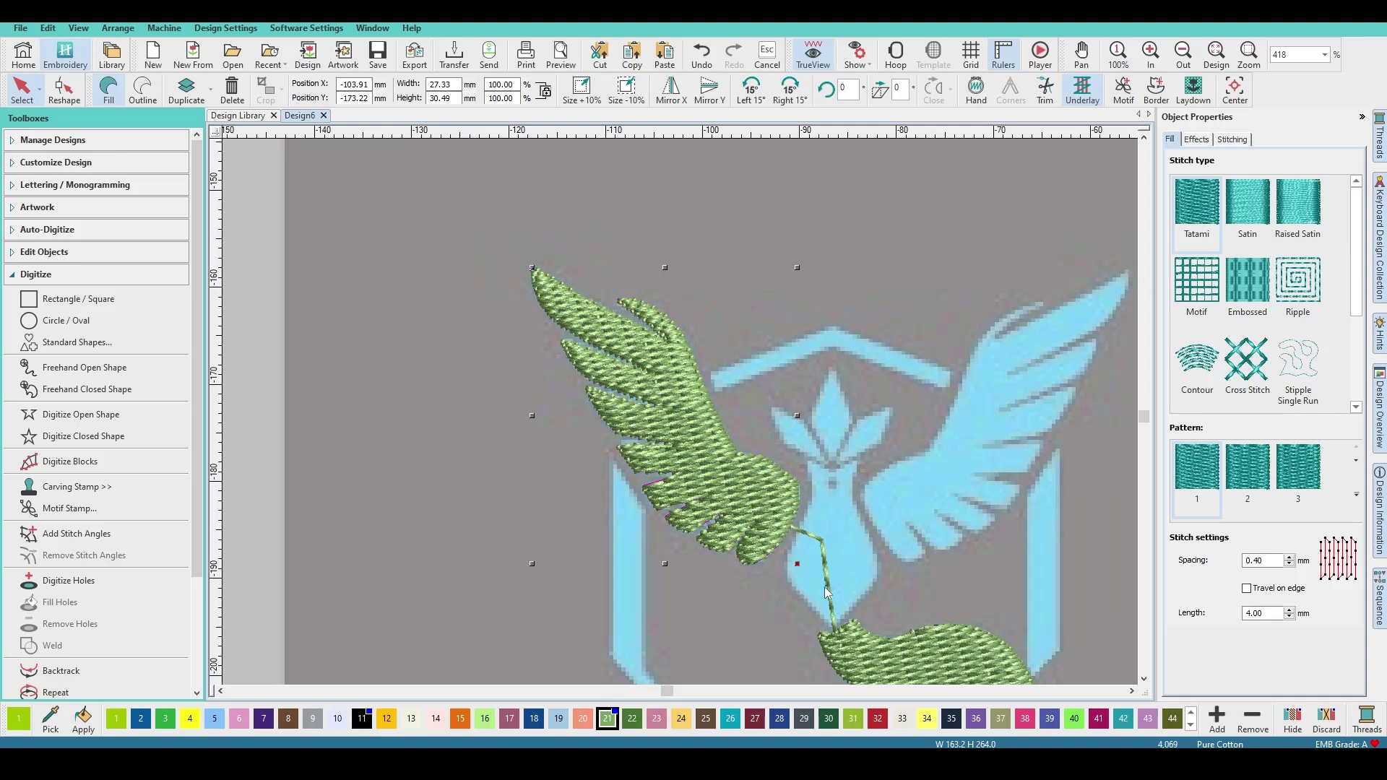
pyautogui.press('Escape')
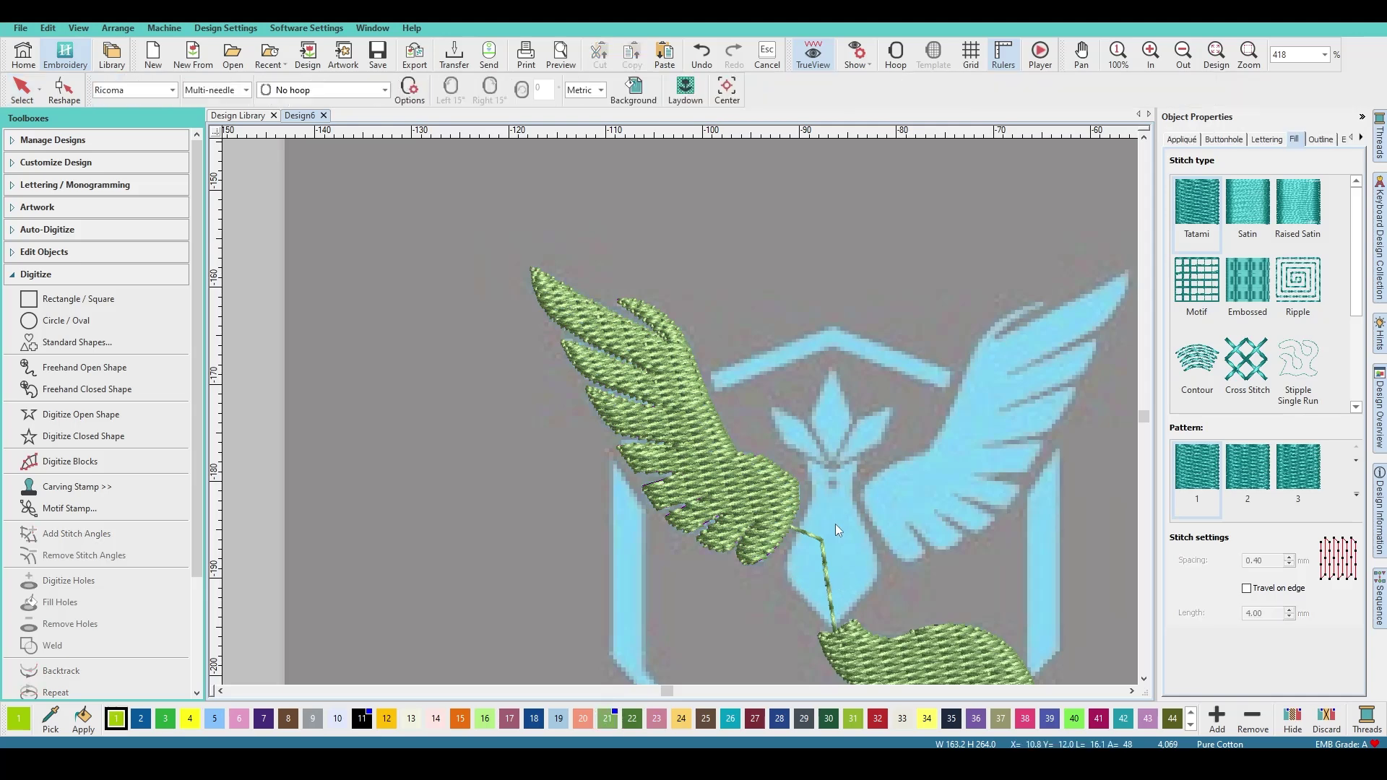
# Trace the bird's body from the neck notches down to the lower tip as a closed shape and generate its tatami fill
pyautogui.scroll(3, 835, 523)
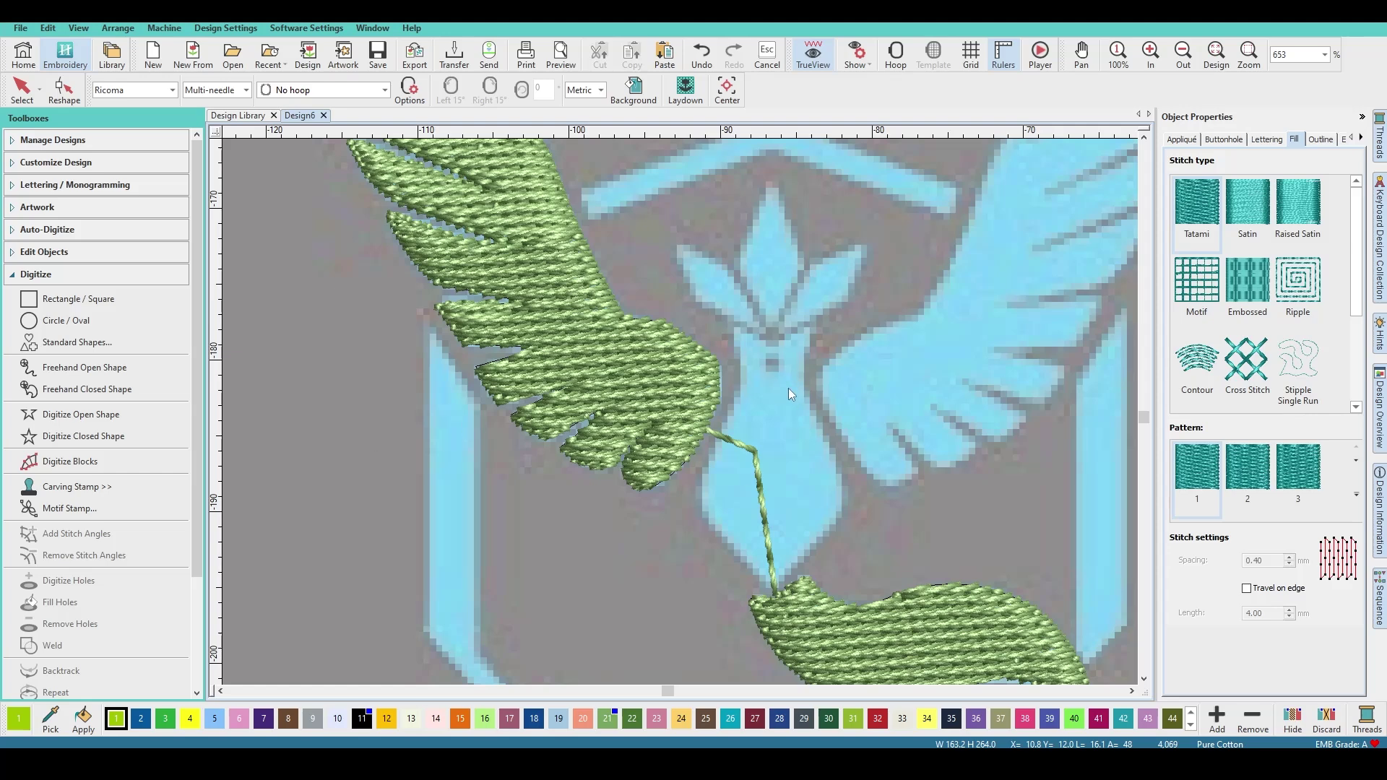
pyautogui.click(97, 438)
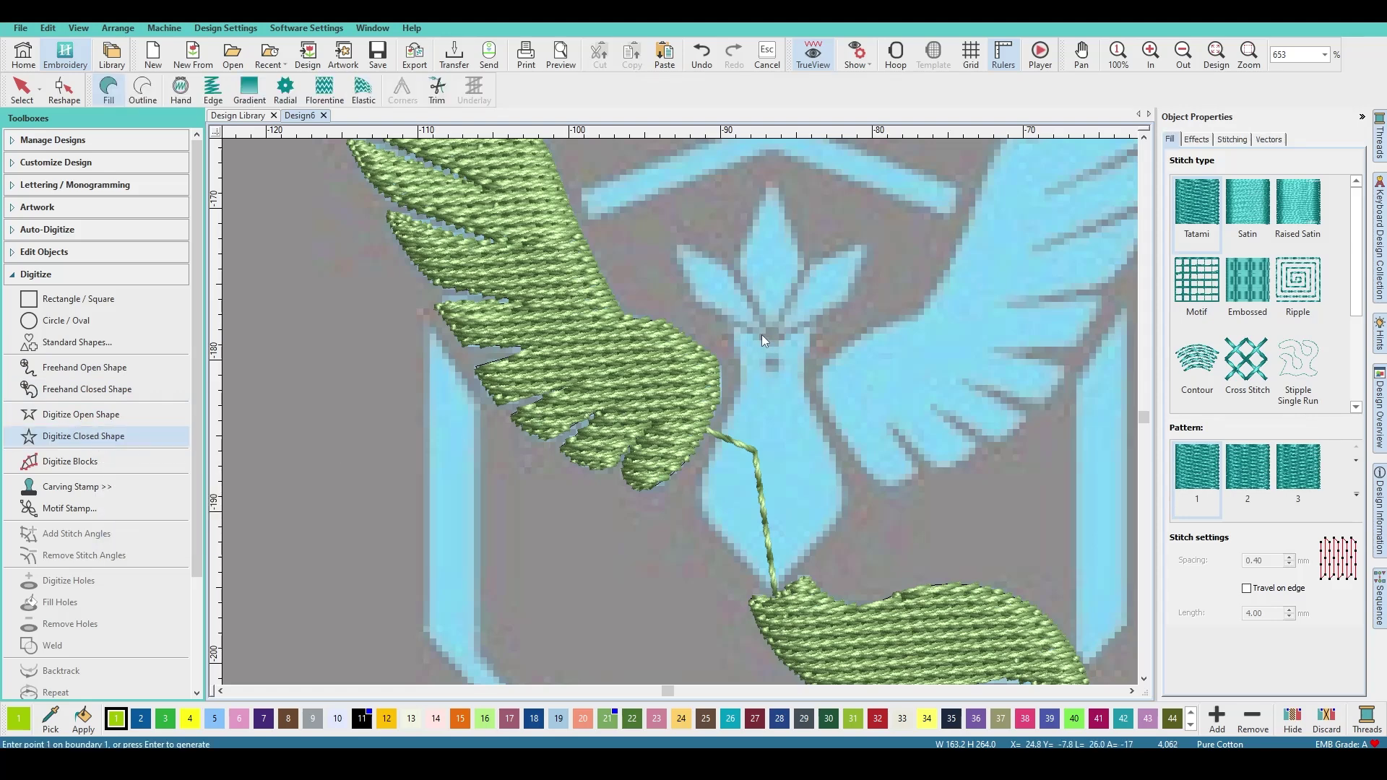
pyautogui.click(738, 395)
pyautogui.click(705, 468)
pyautogui.click(703, 514)
pyautogui.click(770, 586)
pyautogui.click(839, 519)
pyautogui.click(839, 466)
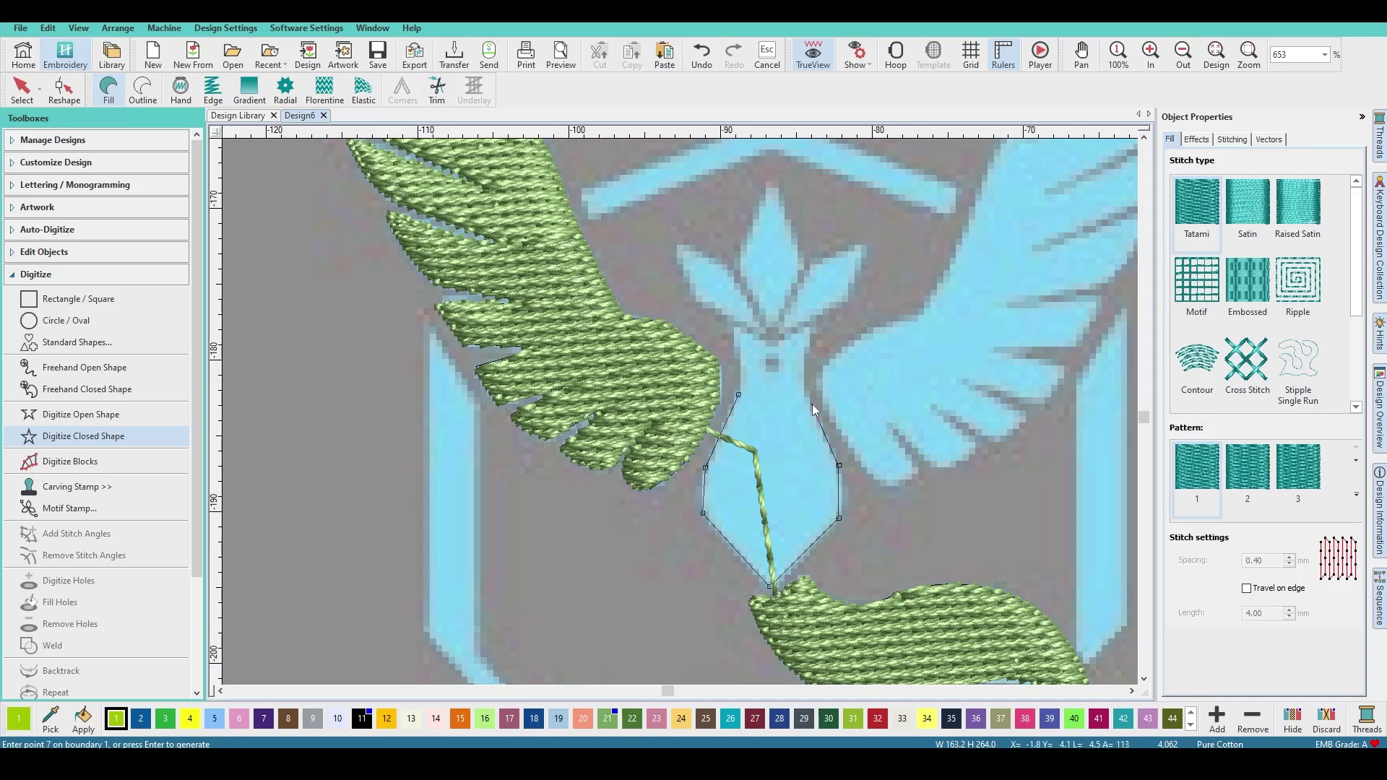
pyautogui.click(807, 401)
pyautogui.click(775, 345)
pyautogui.click(736, 326)
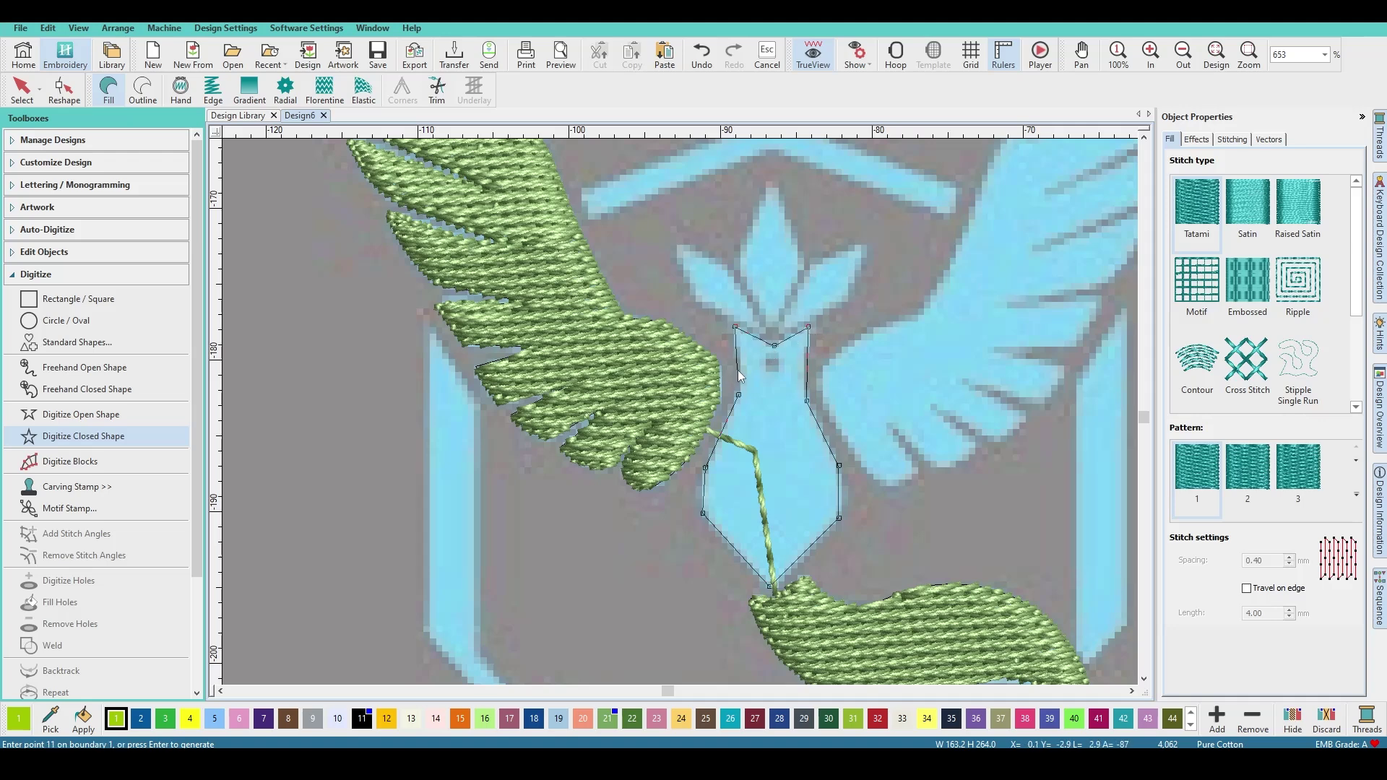
pyautogui.press('Return')
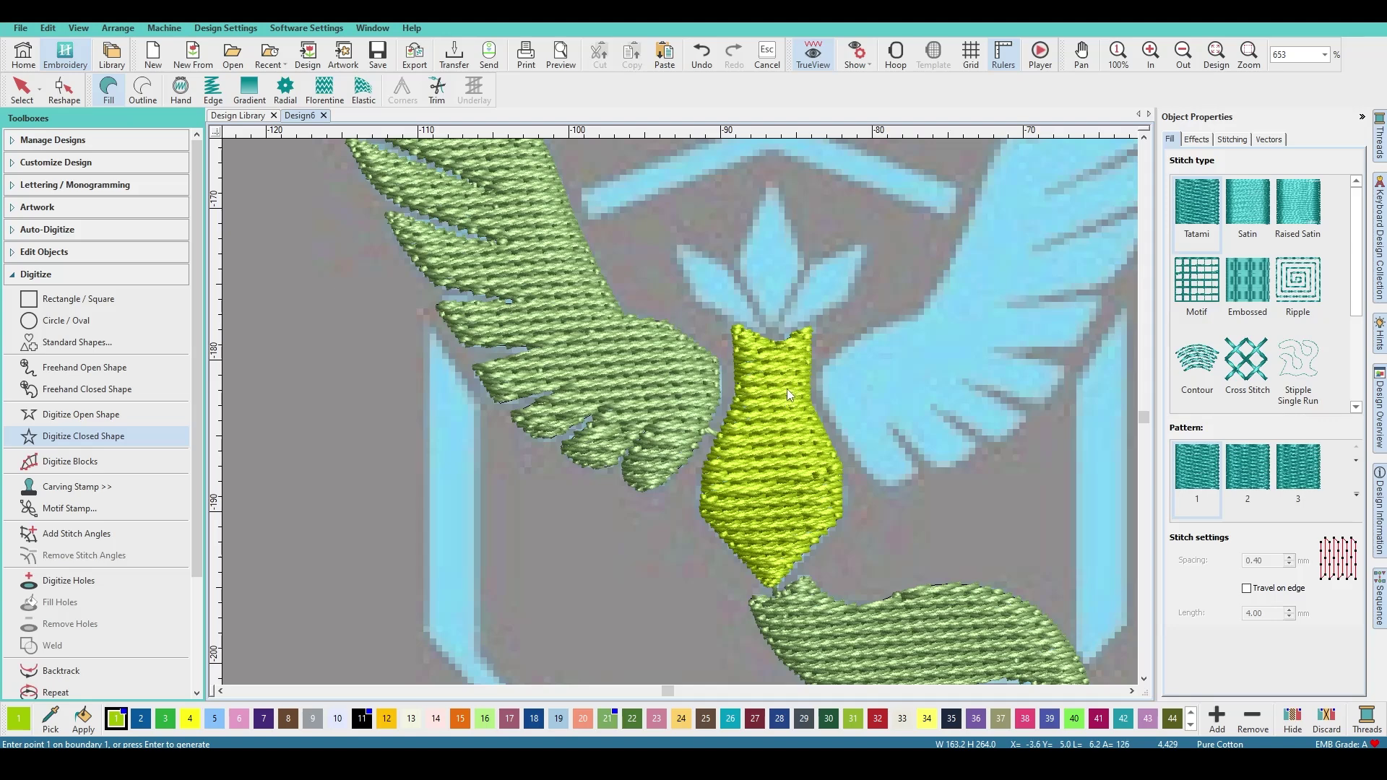
# Recolour the body fill with palette colour 21 and hide the body to reveal the artwork beneath
pyautogui.press('Escape')
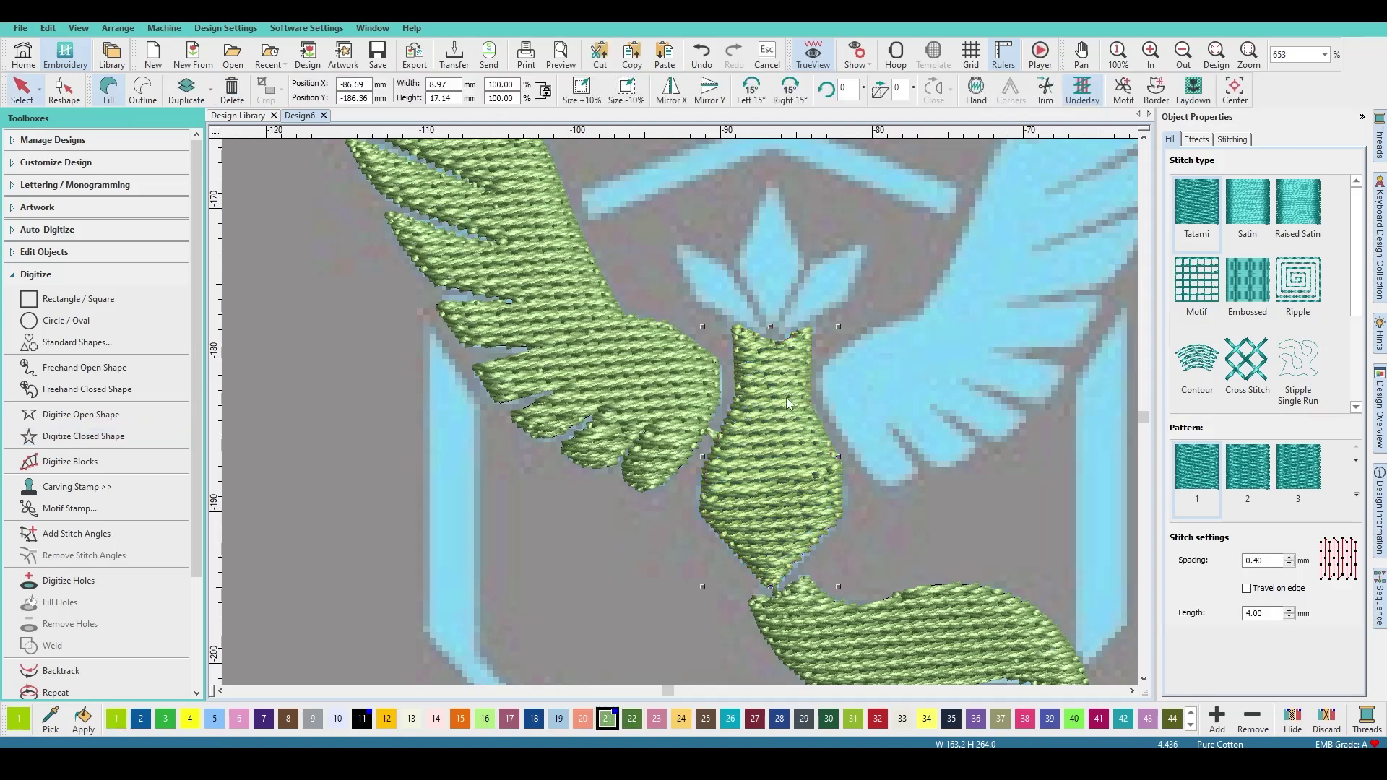
pyautogui.scroll(-2, 786, 398)
pyautogui.press('Escape')
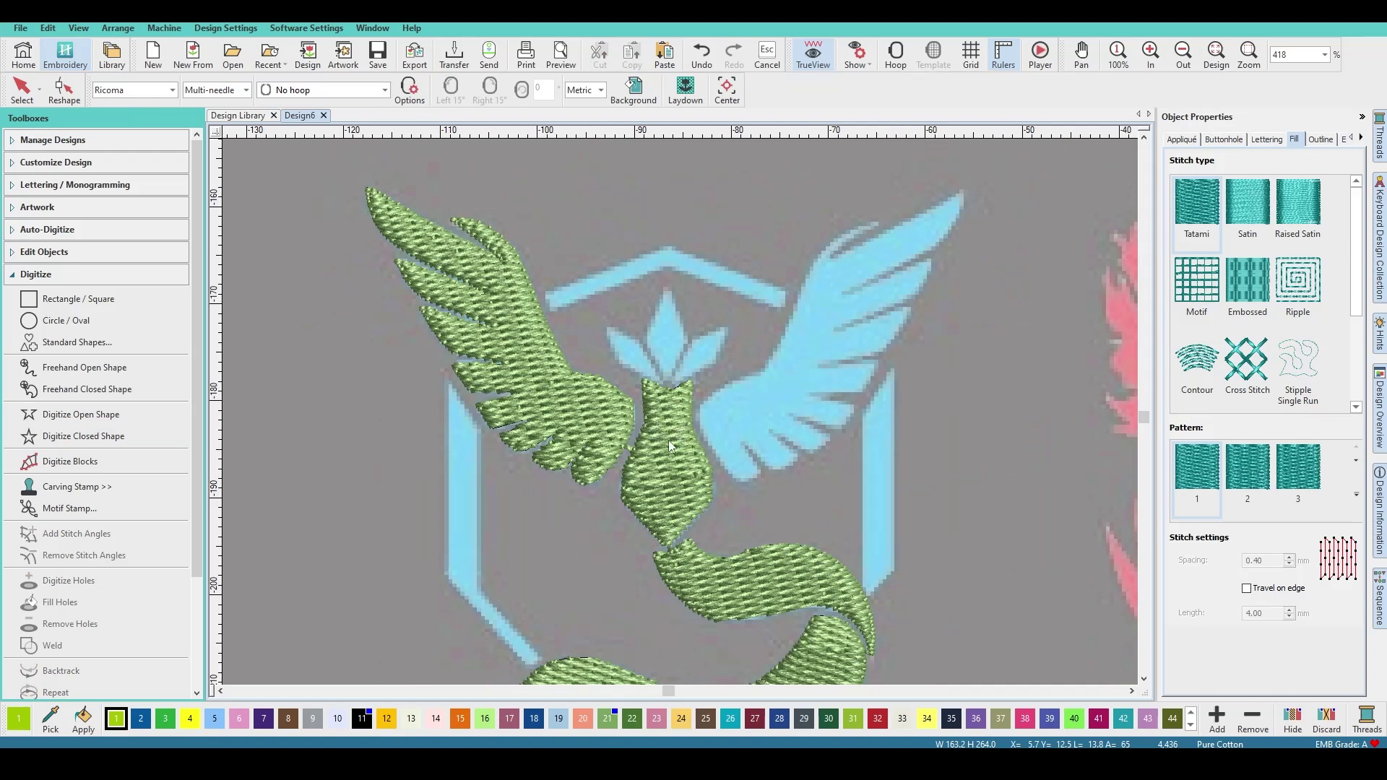
pyautogui.click(664, 469)
pyautogui.rightClick(663, 473)
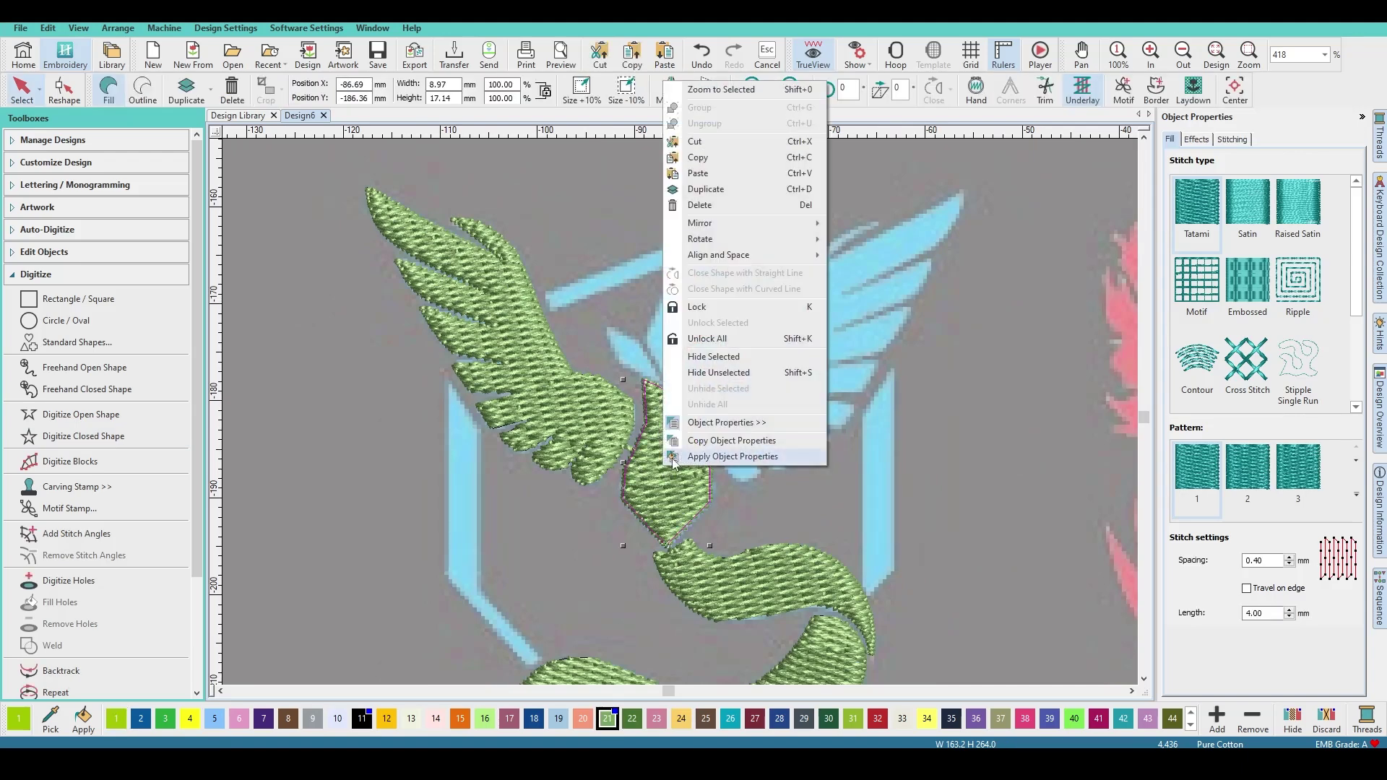
pyautogui.click(729, 359)
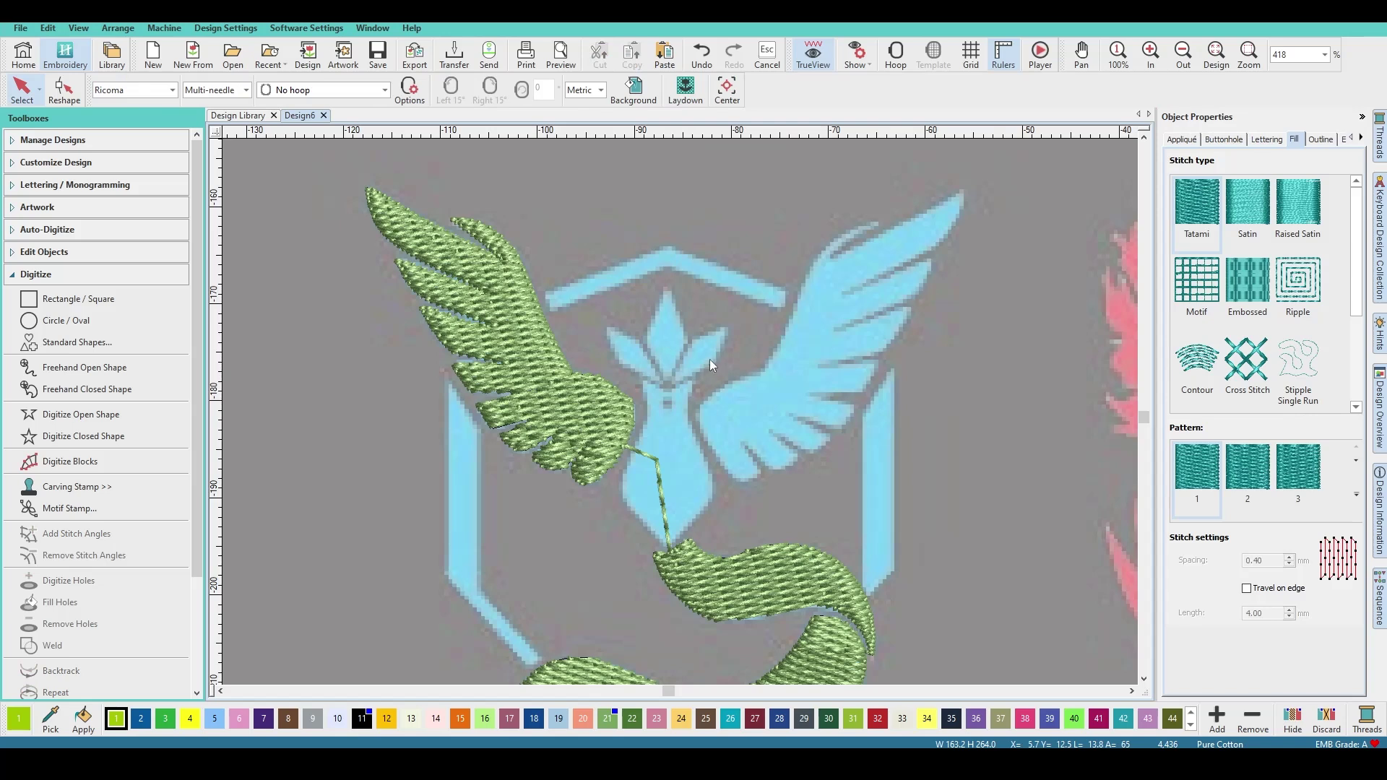
# Digitize a colour 21 single run from the left wing through the body to the left crest feather, and sequence it before the body
pyautogui.click(94, 414)
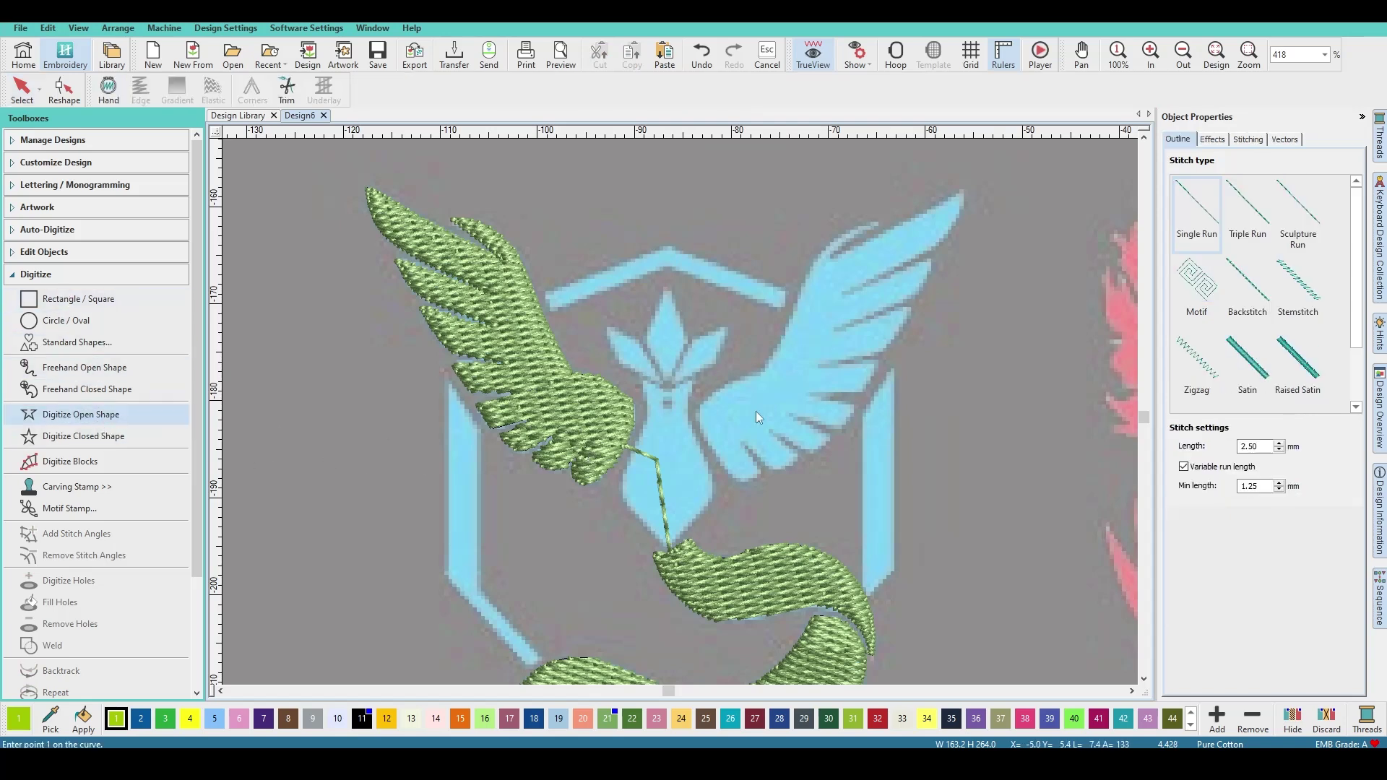
pyautogui.click(608, 718)
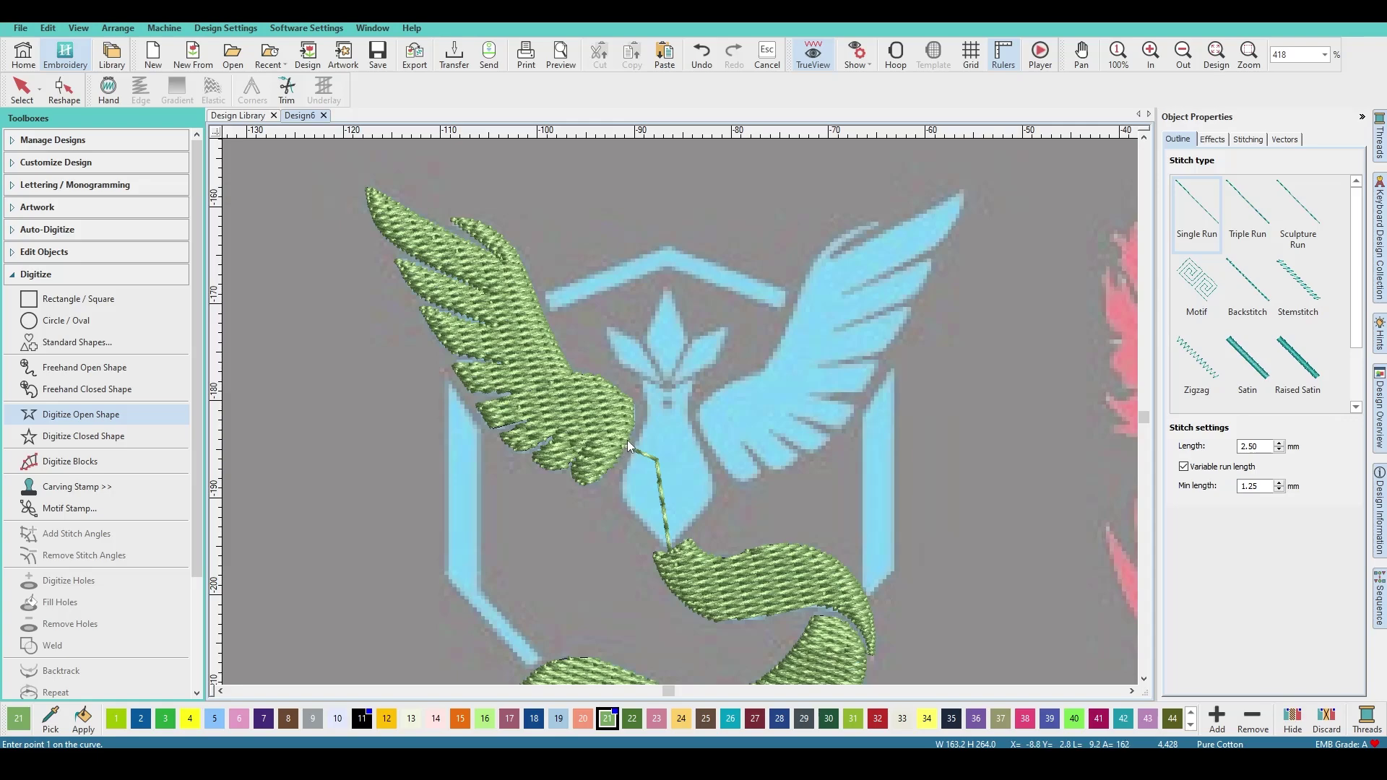
pyautogui.scroll(5, 628, 440)
pyautogui.click(674, 400)
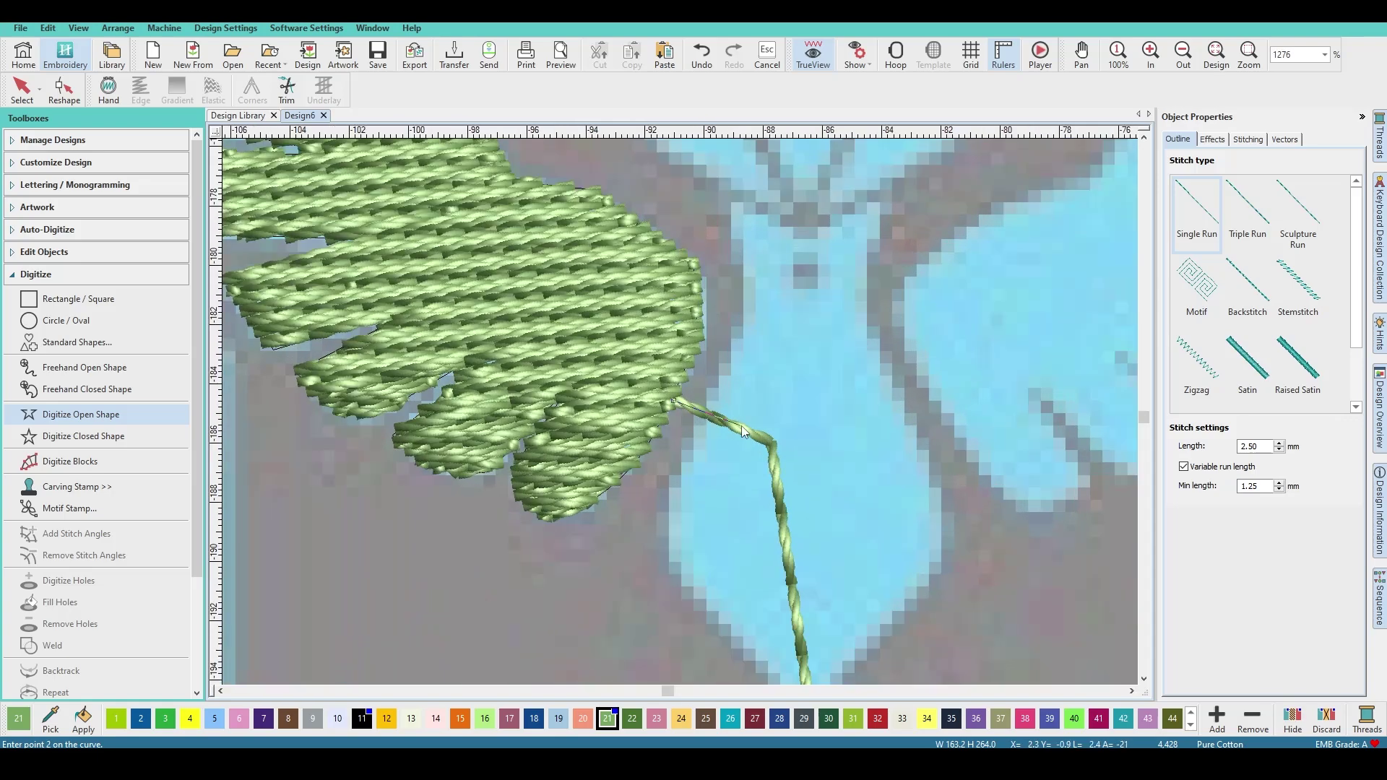
pyautogui.click(760, 435)
pyautogui.scroll(-2, 679, 406)
pyautogui.scroll(2, 679, 406)
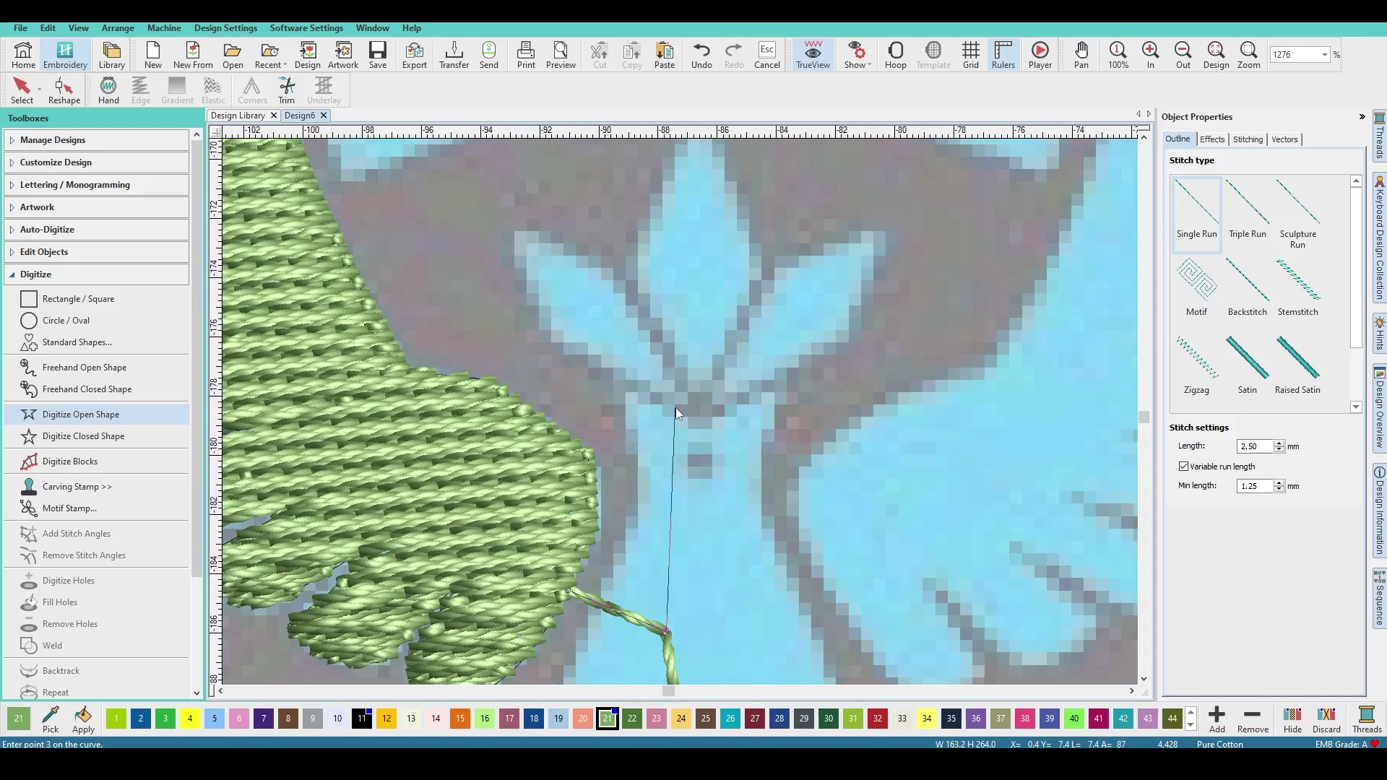
pyautogui.click(644, 367)
pyautogui.press('Return')
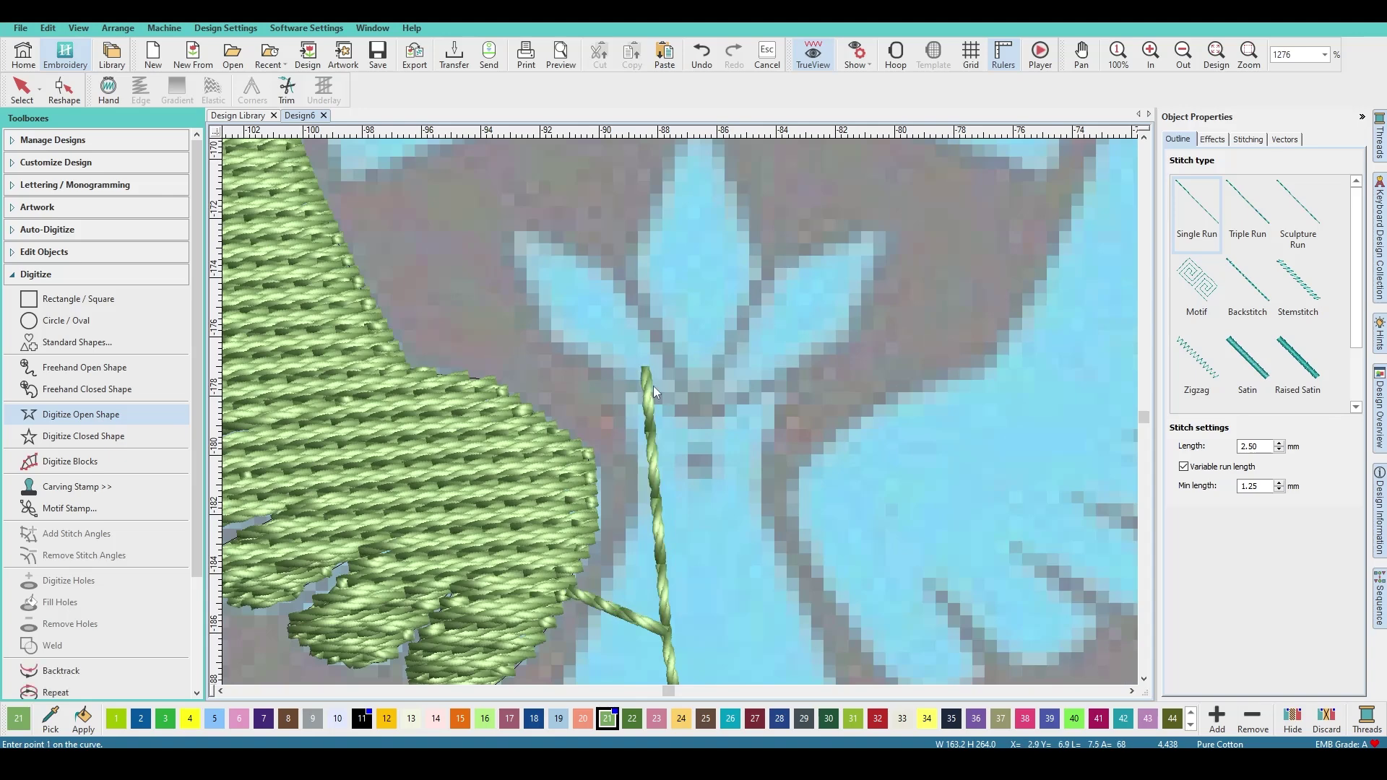
pyautogui.click(1379, 607)
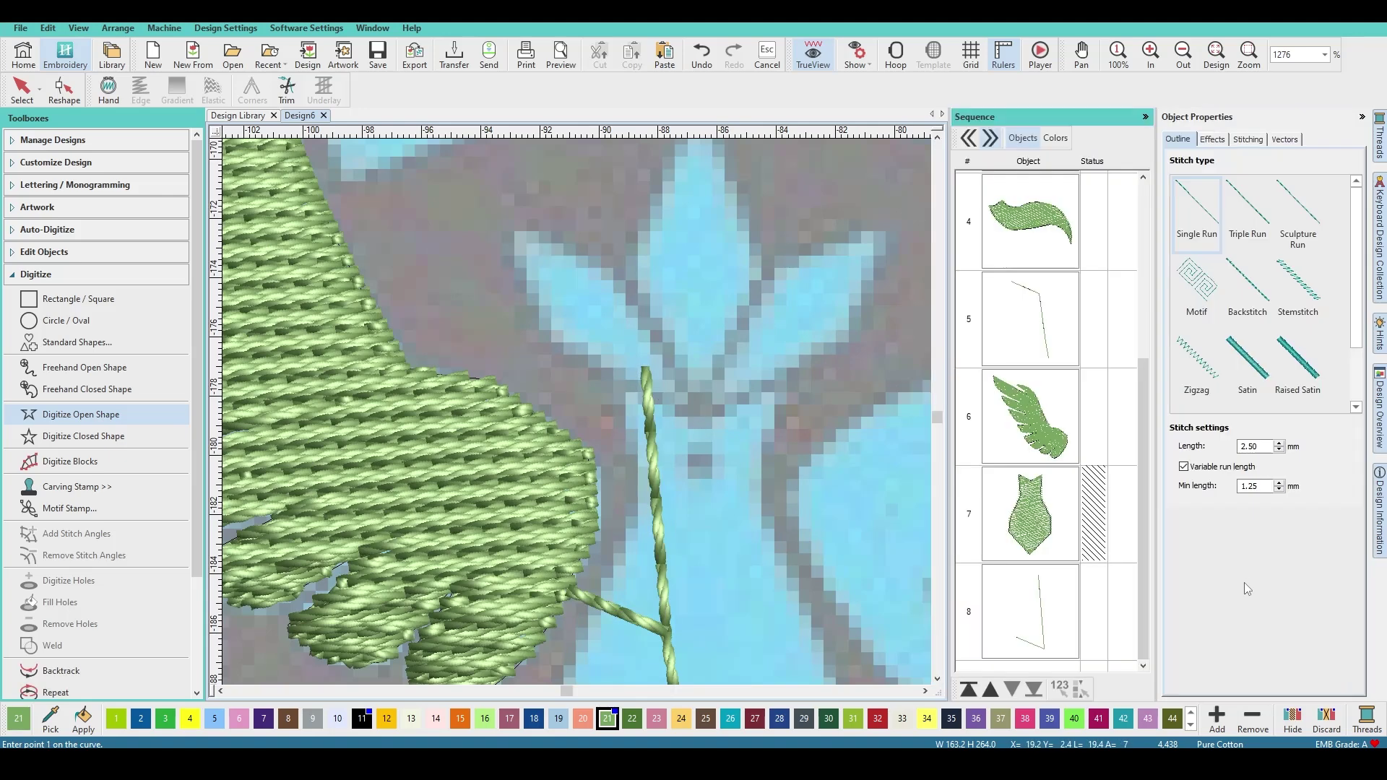
pyautogui.moveTo(1041, 620); pyautogui.dragTo(1038, 473)
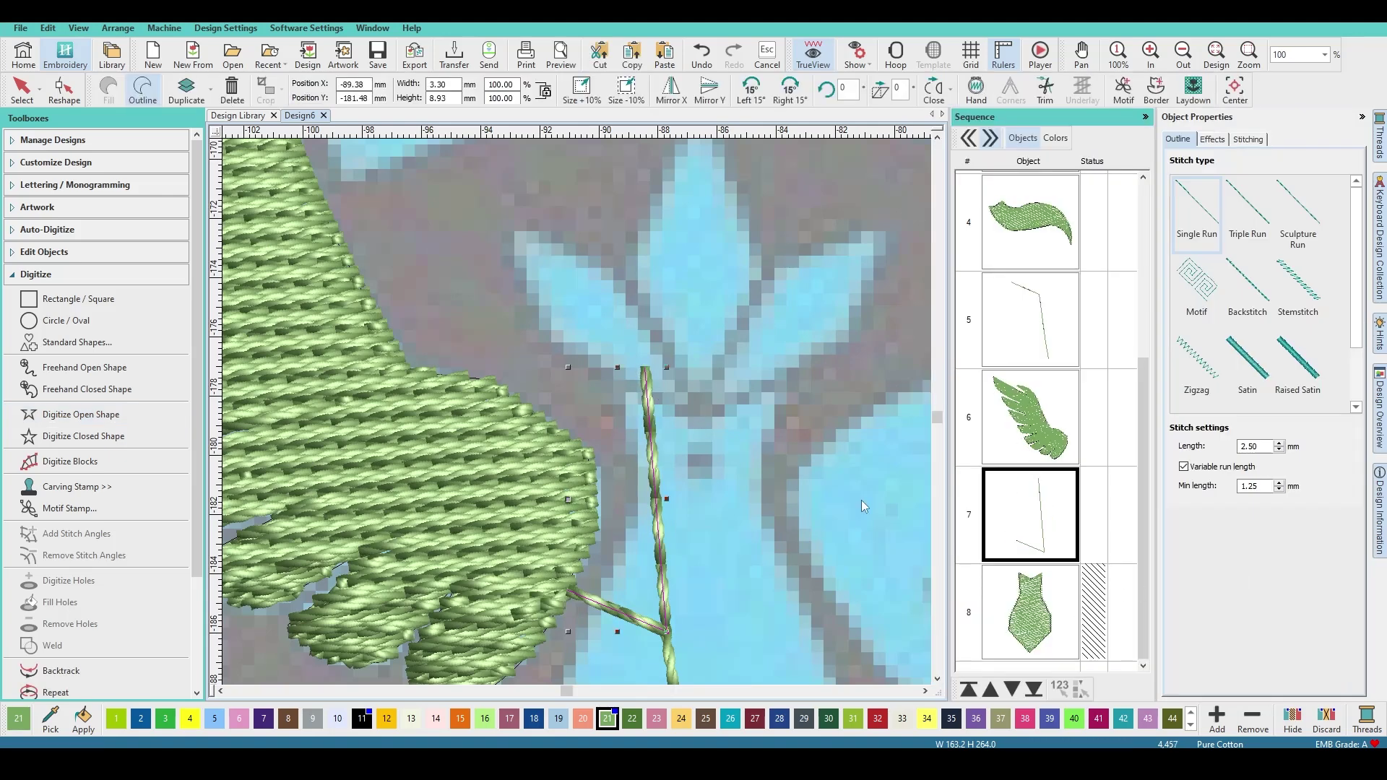
# Check the left wing's stitch end point and reshape the connecting run so that its start meets it
pyautogui.click(1028, 426)
pyautogui.scroll(-3, 595, 385)
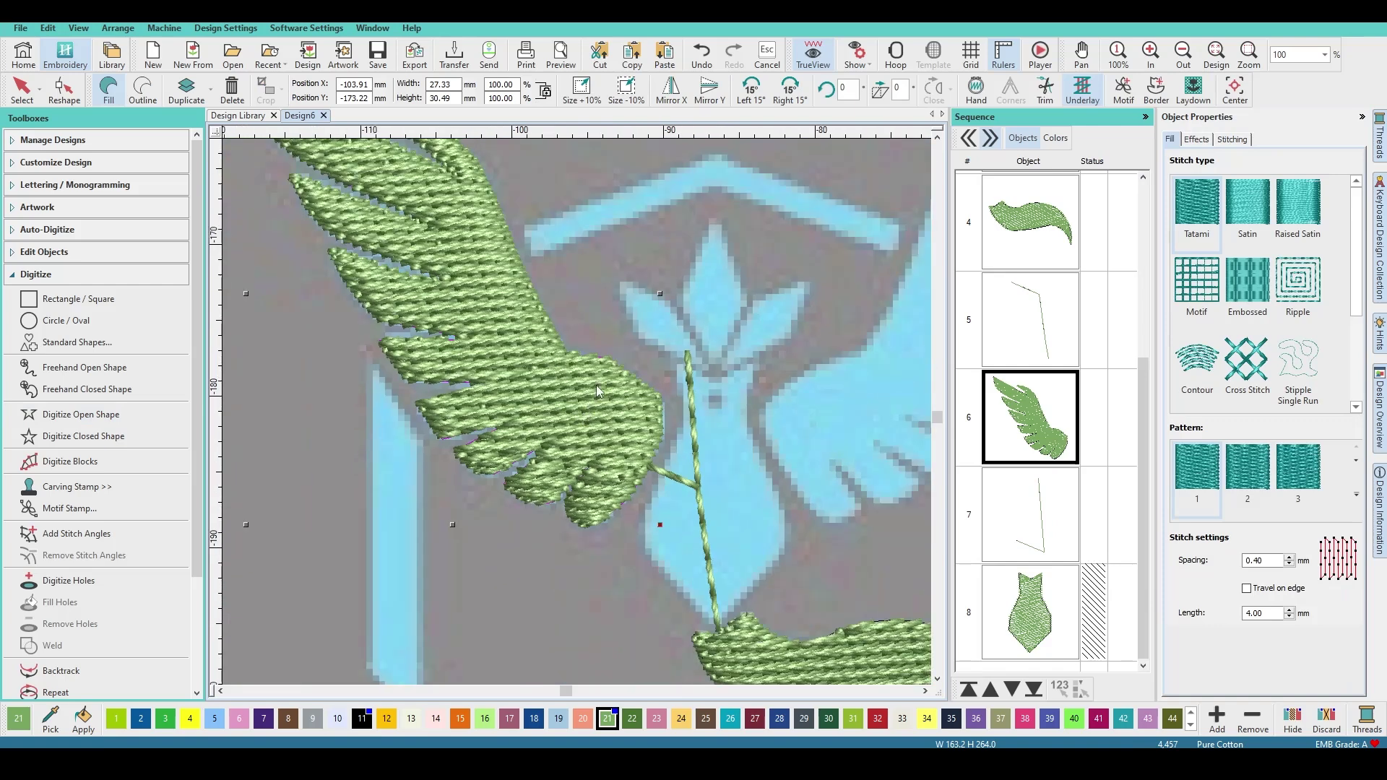
pyautogui.press('h')
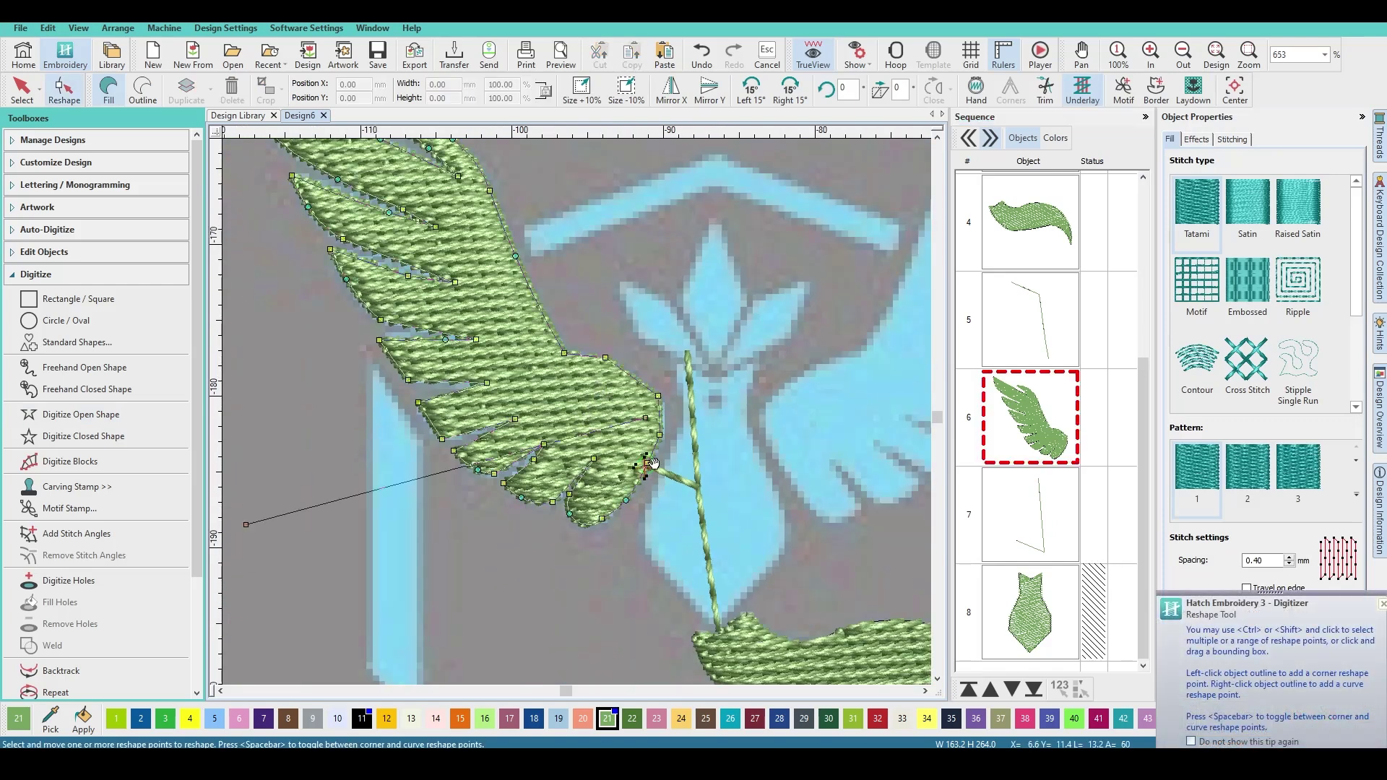
pyautogui.click(1031, 519)
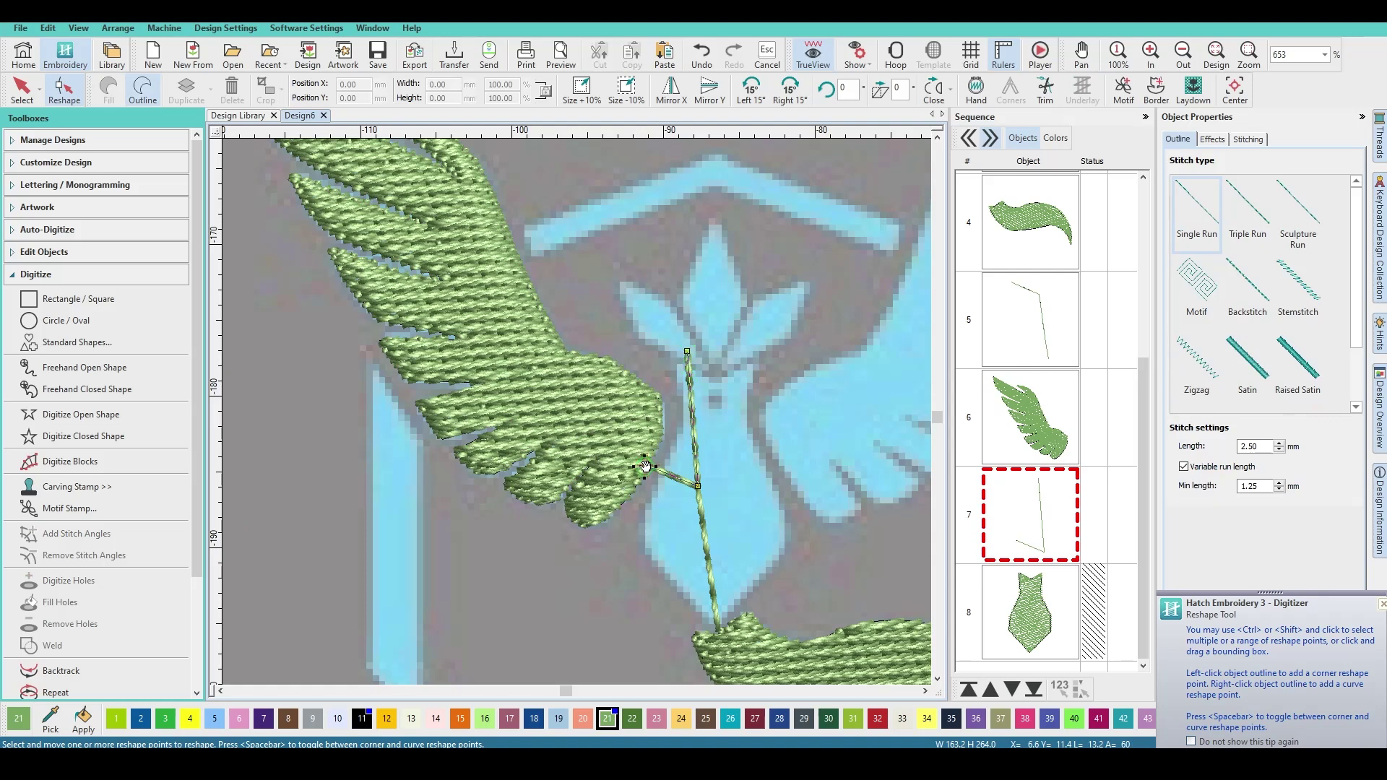
pyautogui.click(648, 466)
pyautogui.press('Escape')
pyautogui.scroll(-2, 681, 336)
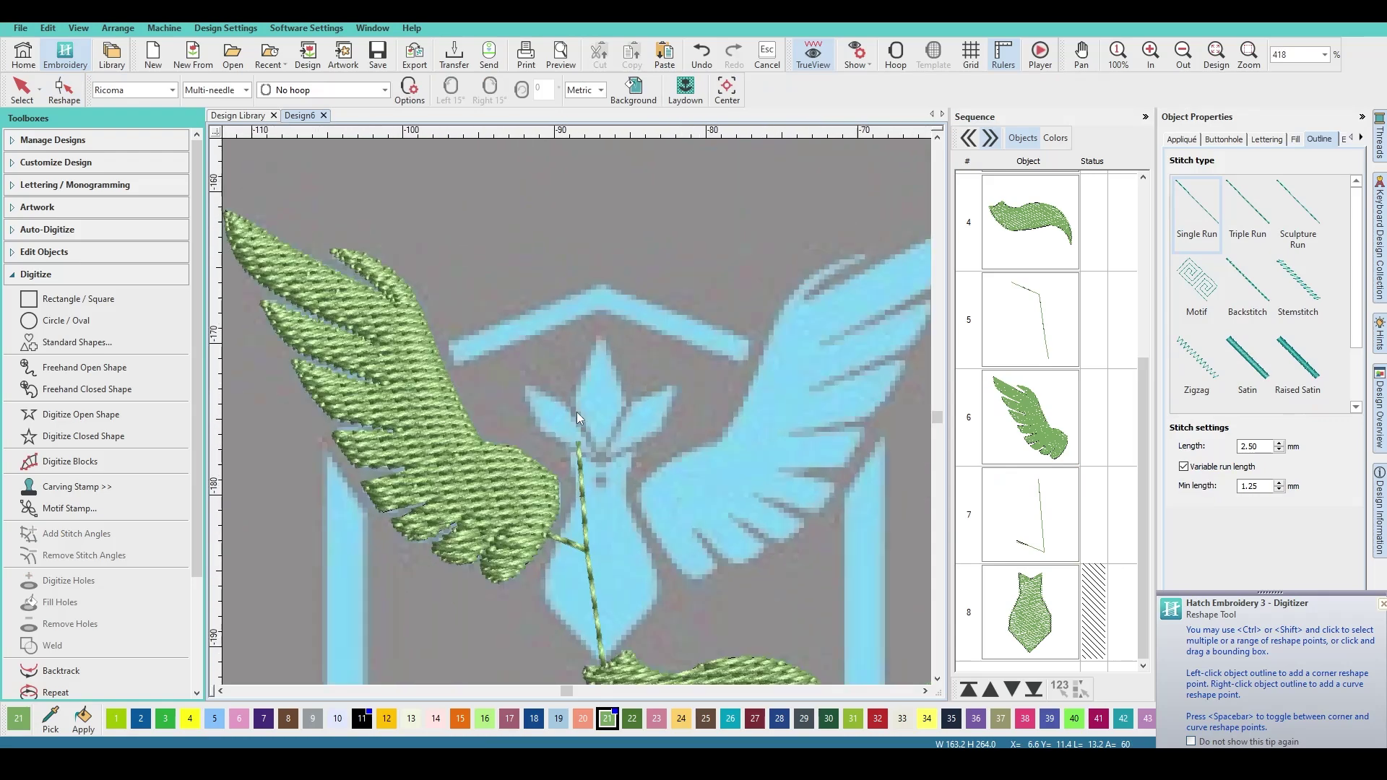
pyautogui.scroll(4, 577, 412)
pyautogui.scroll(-2, 576, 418)
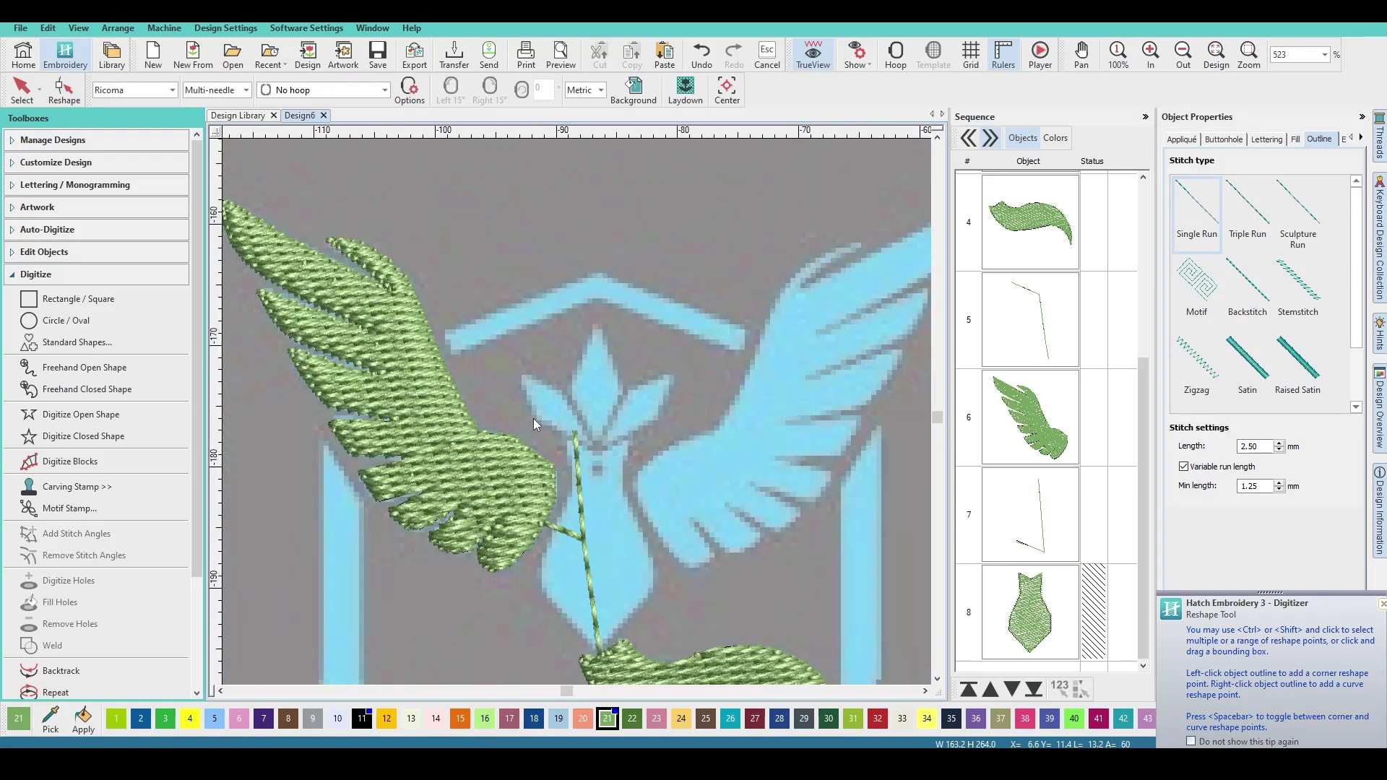
# Trace the left crest feather as a closed shape starting at the connecting run and generate its tatami fill
pyautogui.click(83, 436)
pyautogui.scroll(1, 596, 442)
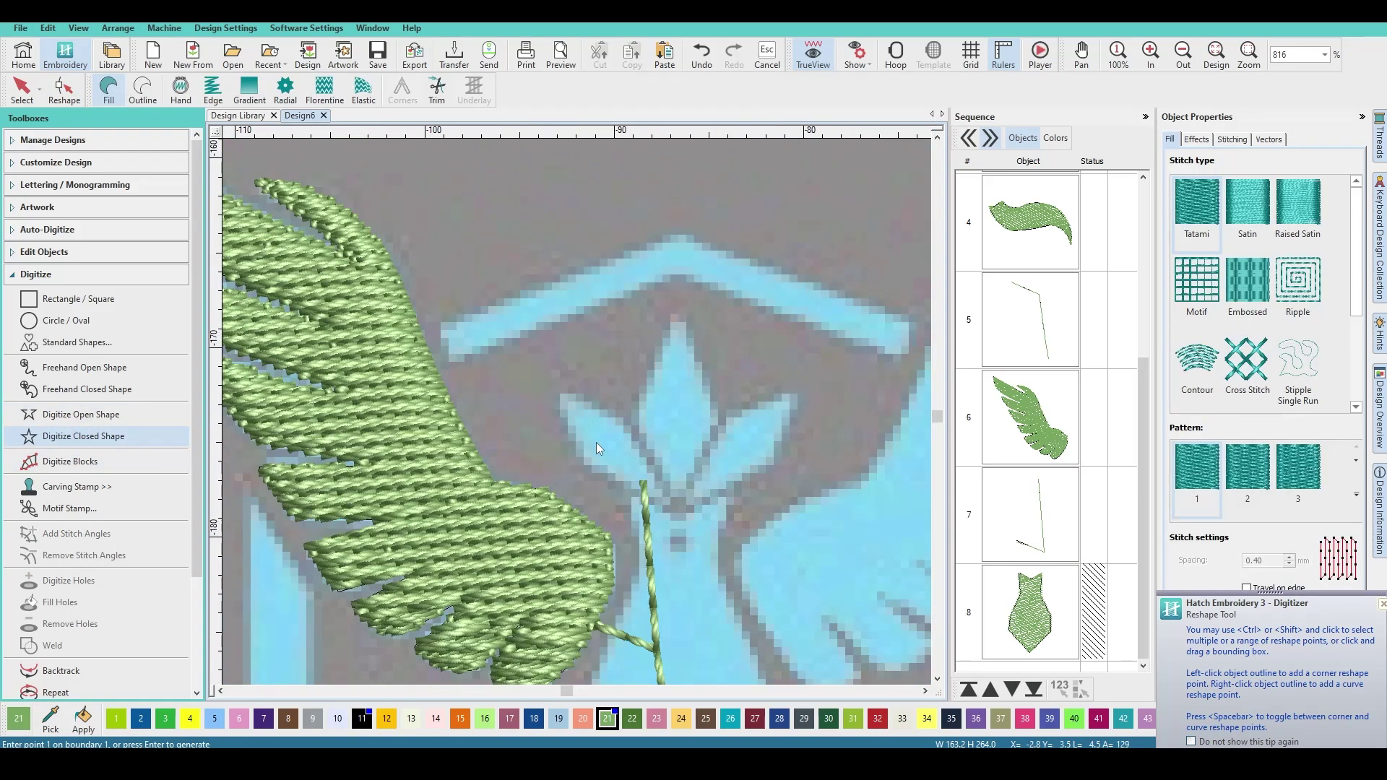
pyautogui.click(644, 495)
pyautogui.scroll(1, 549, 396)
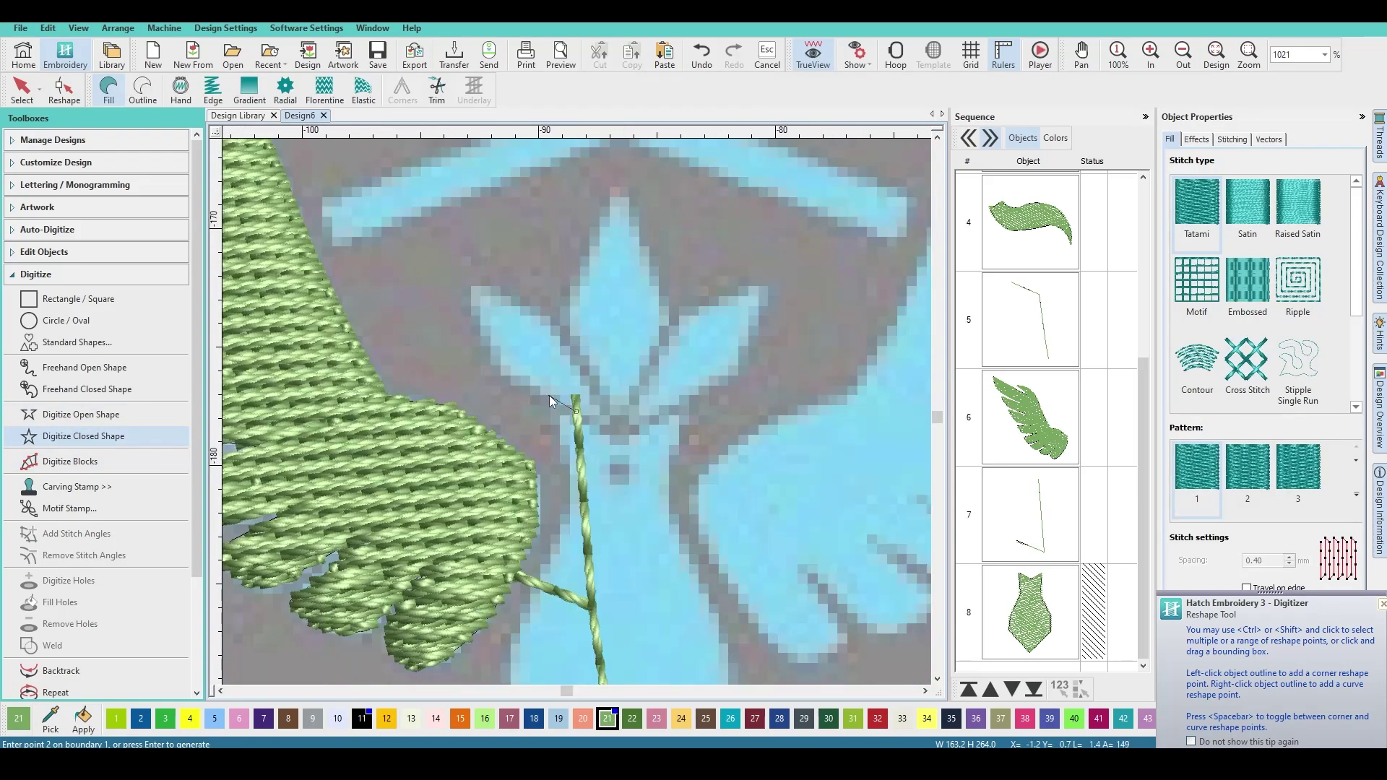
pyautogui.click(498, 367)
pyautogui.click(471, 279)
pyautogui.click(589, 397)
pyautogui.click(576, 411)
pyautogui.press('Return')
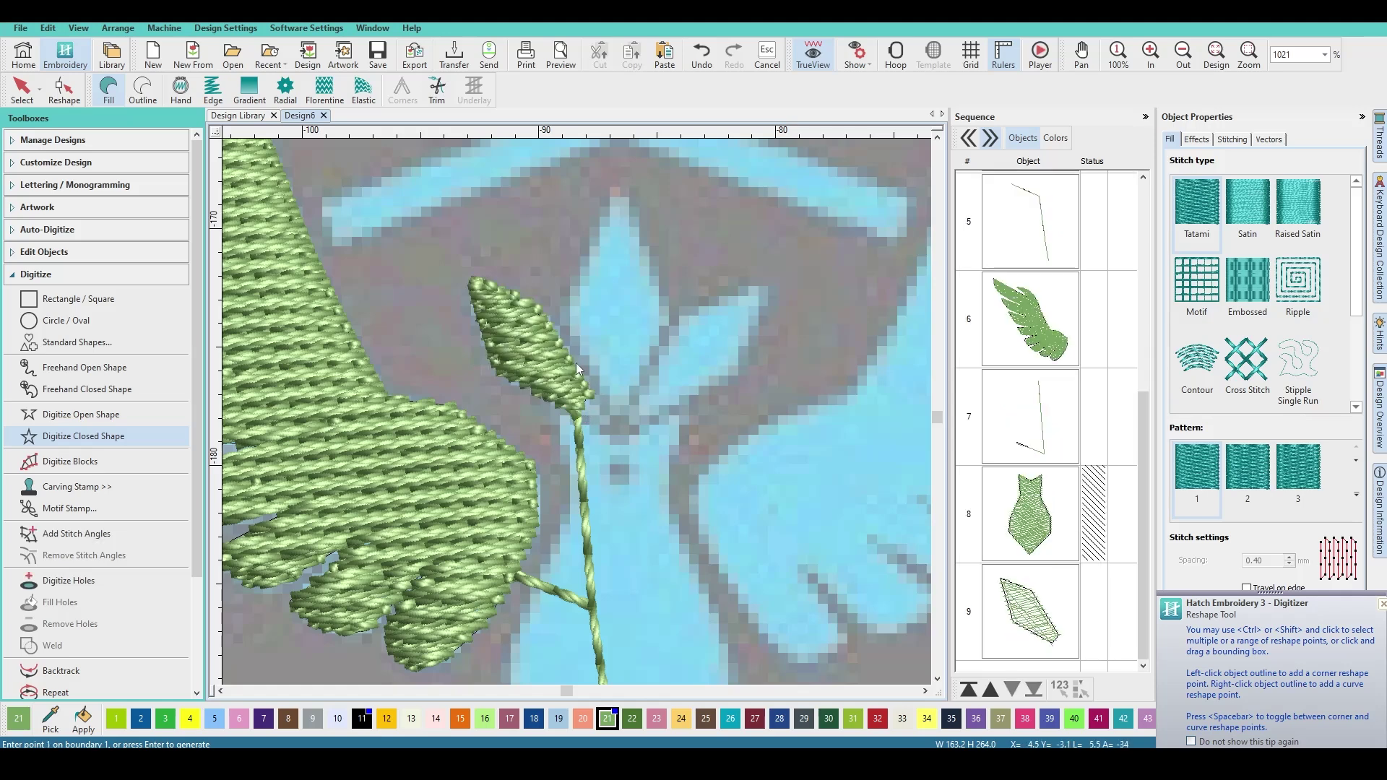
# Move the left crest feather's stitch end point from its tip to the base beside the centre feather
pyautogui.press('h')
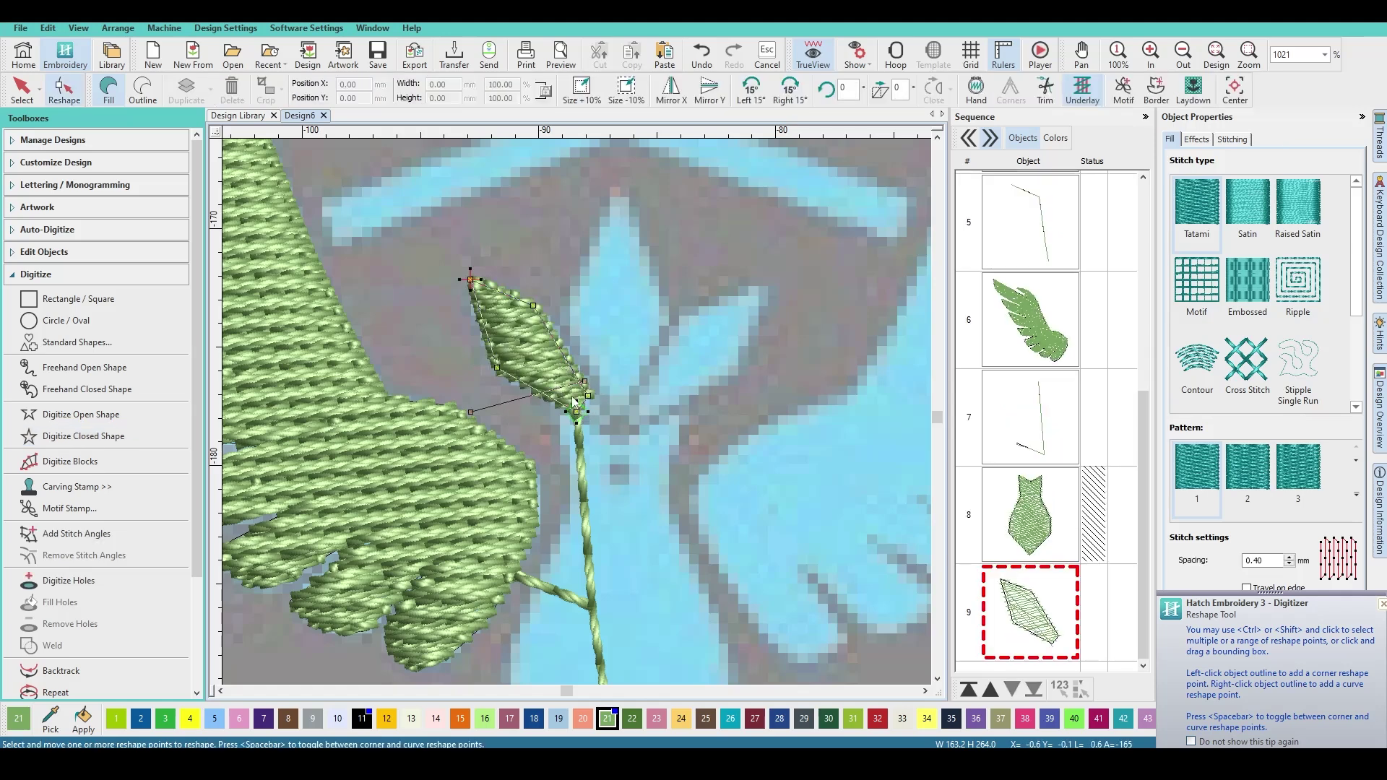
pyautogui.moveTo(471, 279)
pyautogui.mouseDown()
pyautogui.moveTo(566, 335)
pyautogui.moveTo(588, 390)
pyautogui.mouseUp()
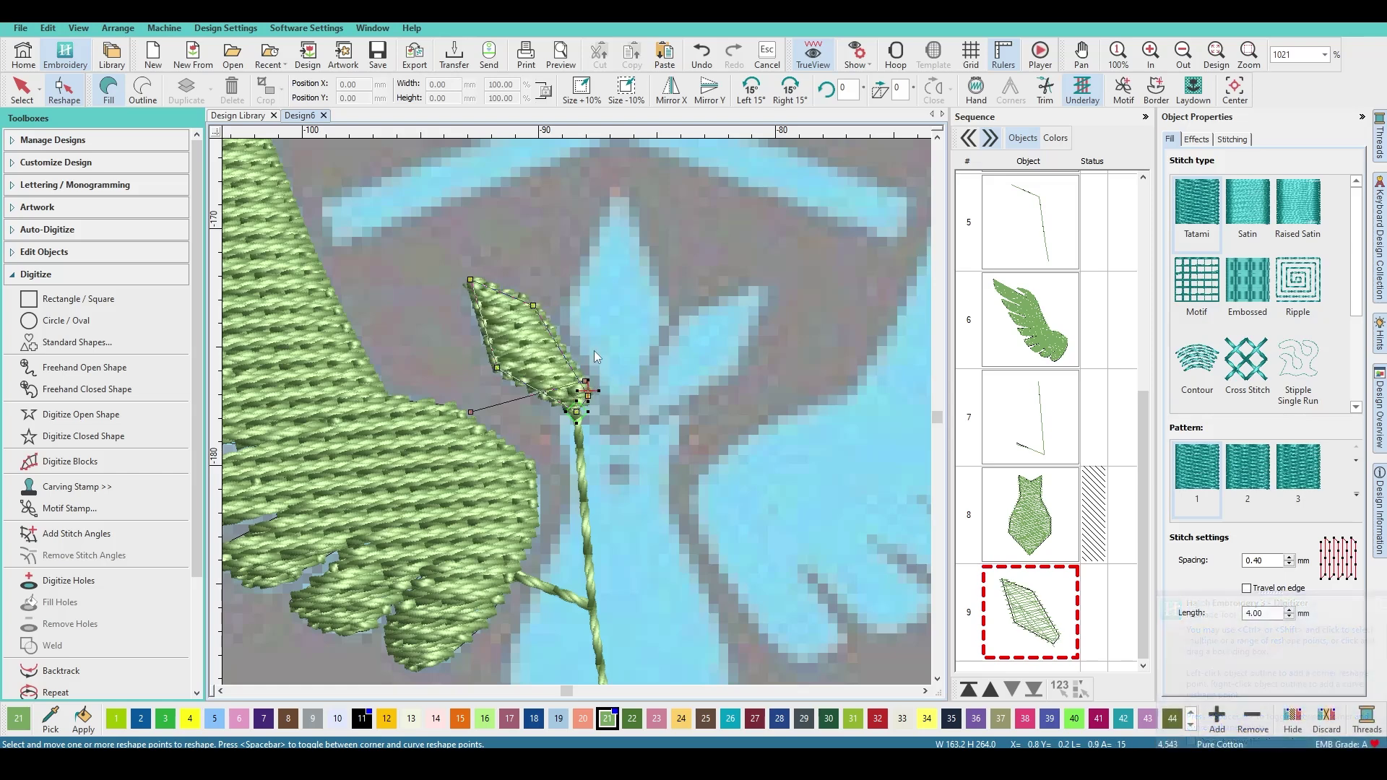
pyautogui.press('Escape')
# Trace the centre crest feather as a closed shape from its lower left base and generate its tatami fill
pyautogui.click(107, 438)
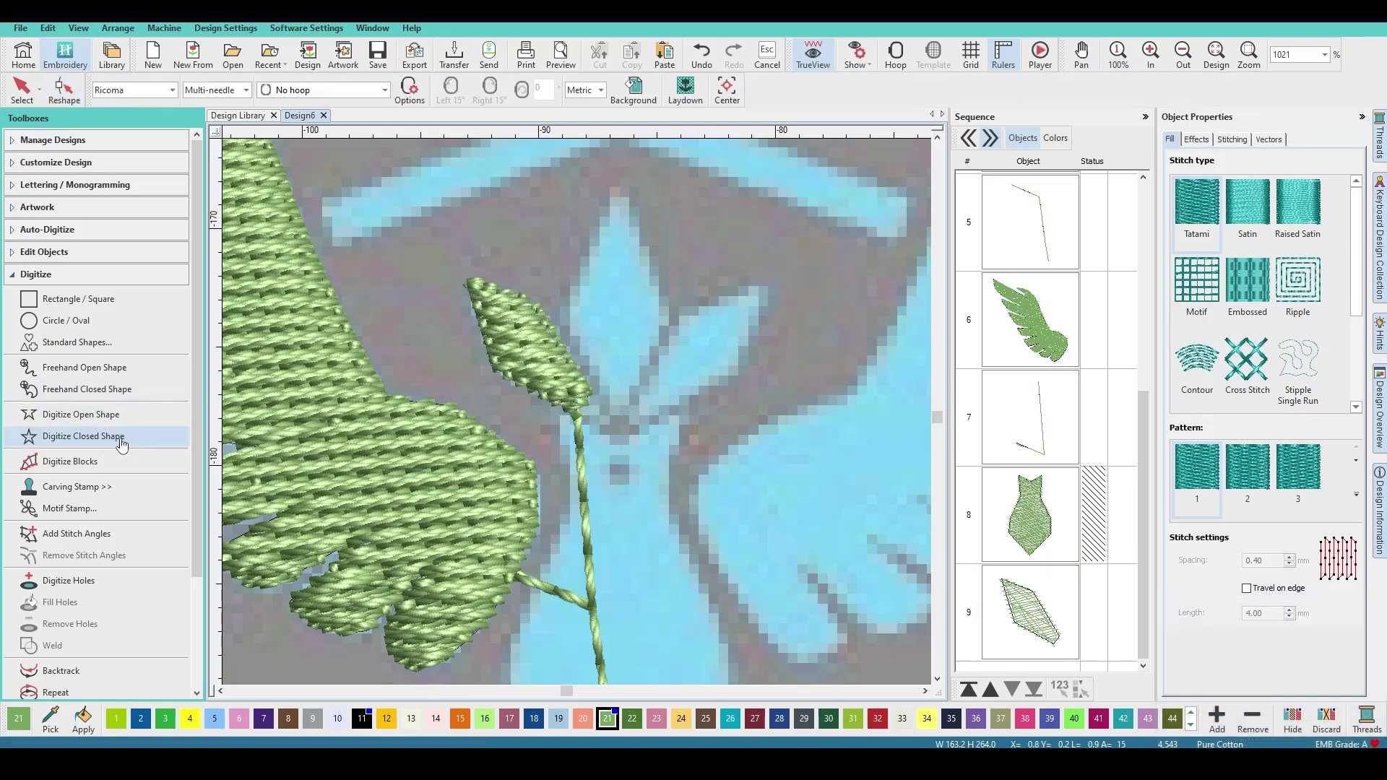
pyautogui.click(600, 387)
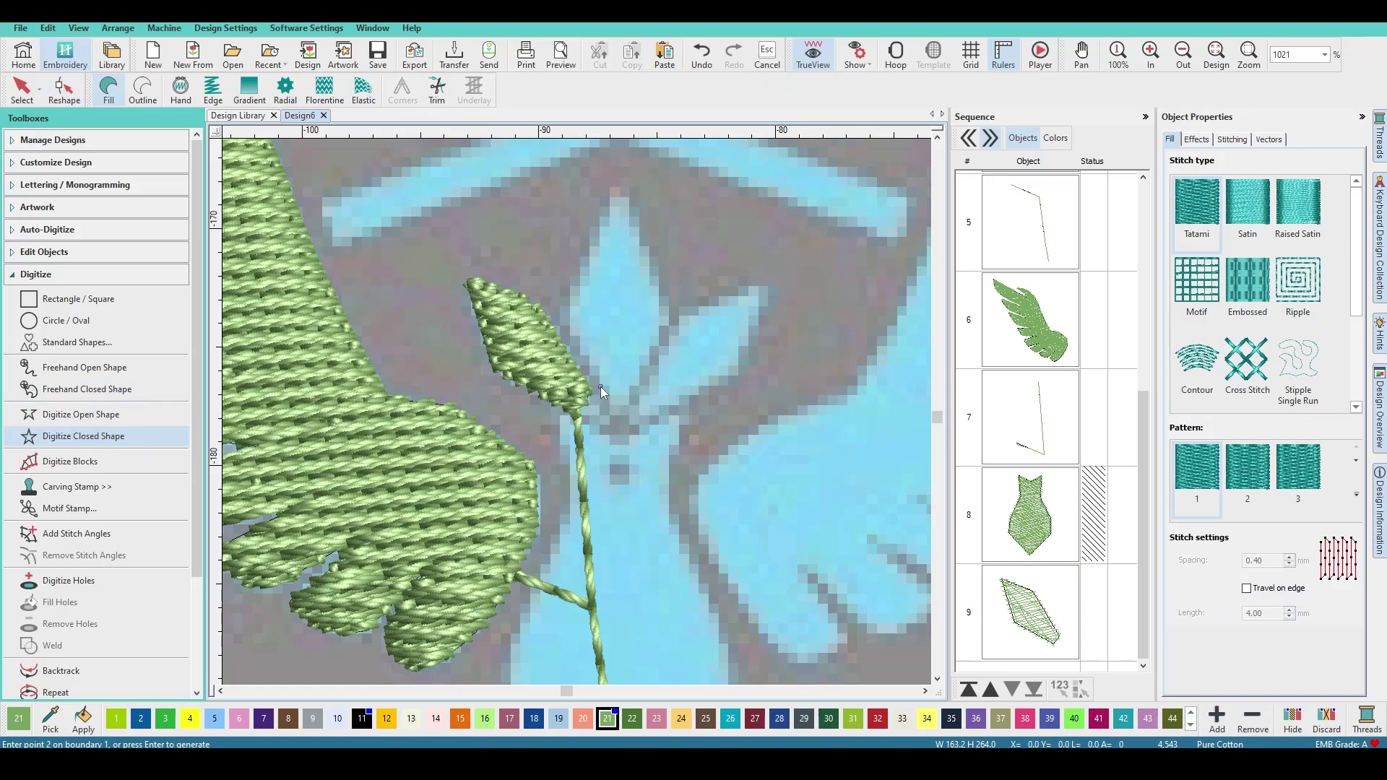
pyautogui.click(565, 318)
pyautogui.click(617, 190)
pyautogui.click(666, 311)
pyautogui.press('Return')
# Move the centre crest feather's stitch end point from its tip to the lower right edge near the right feather
pyautogui.press('h')
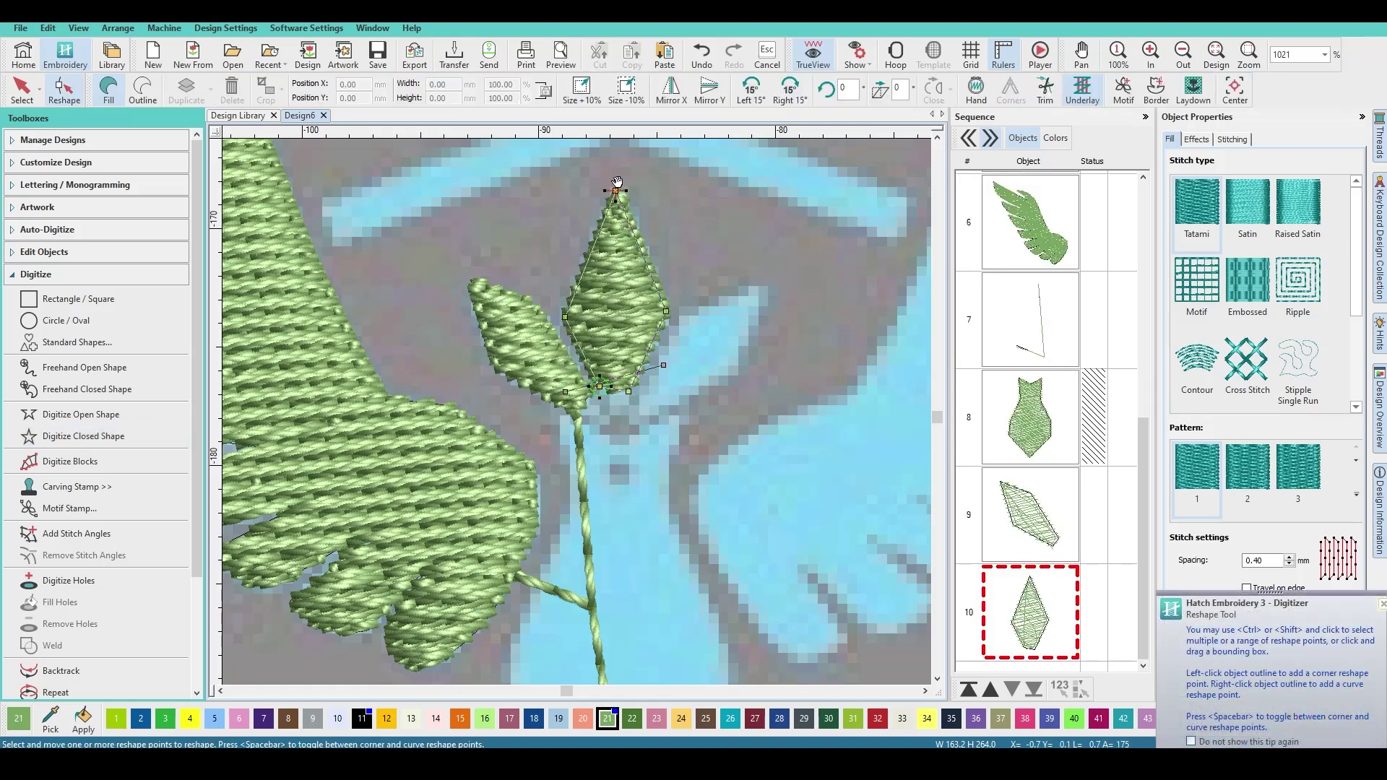
pyautogui.click(645, 358)
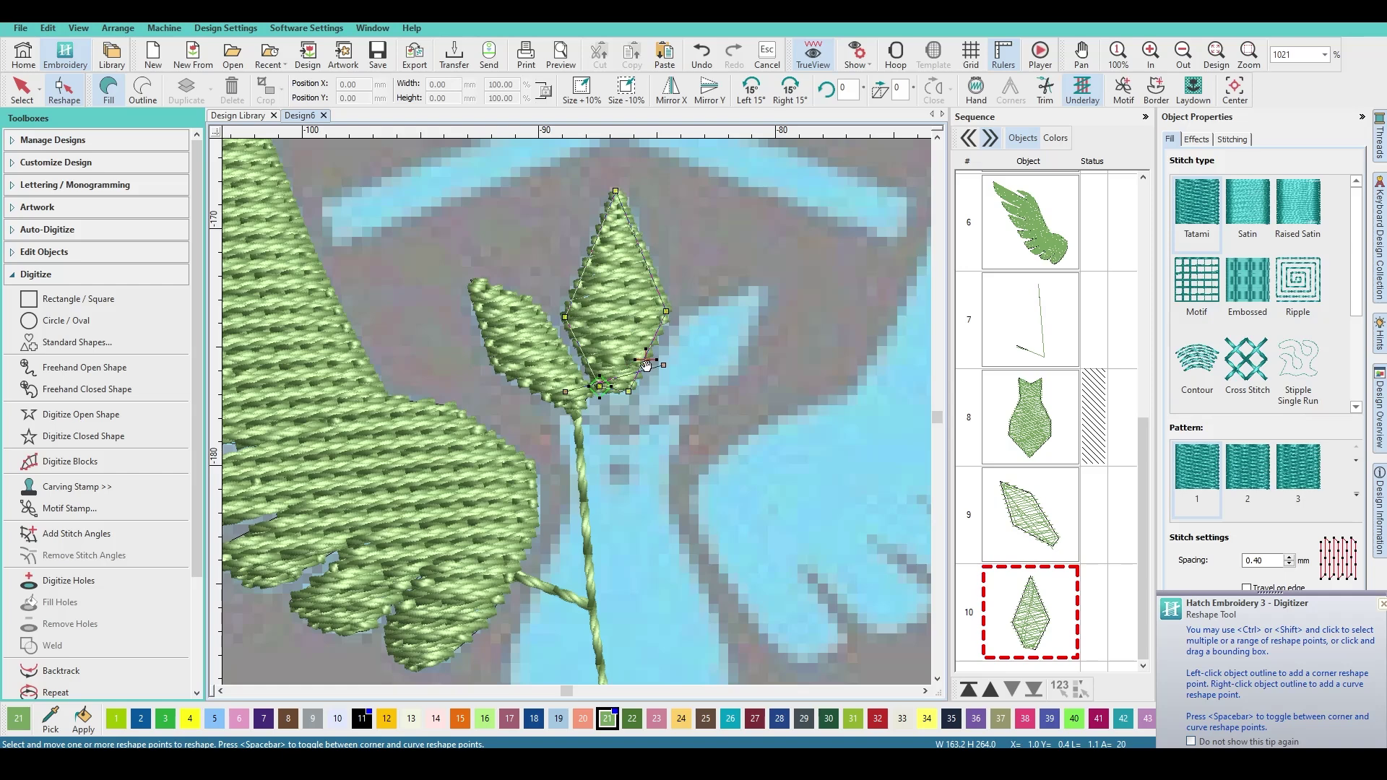
pyautogui.press('Escape')
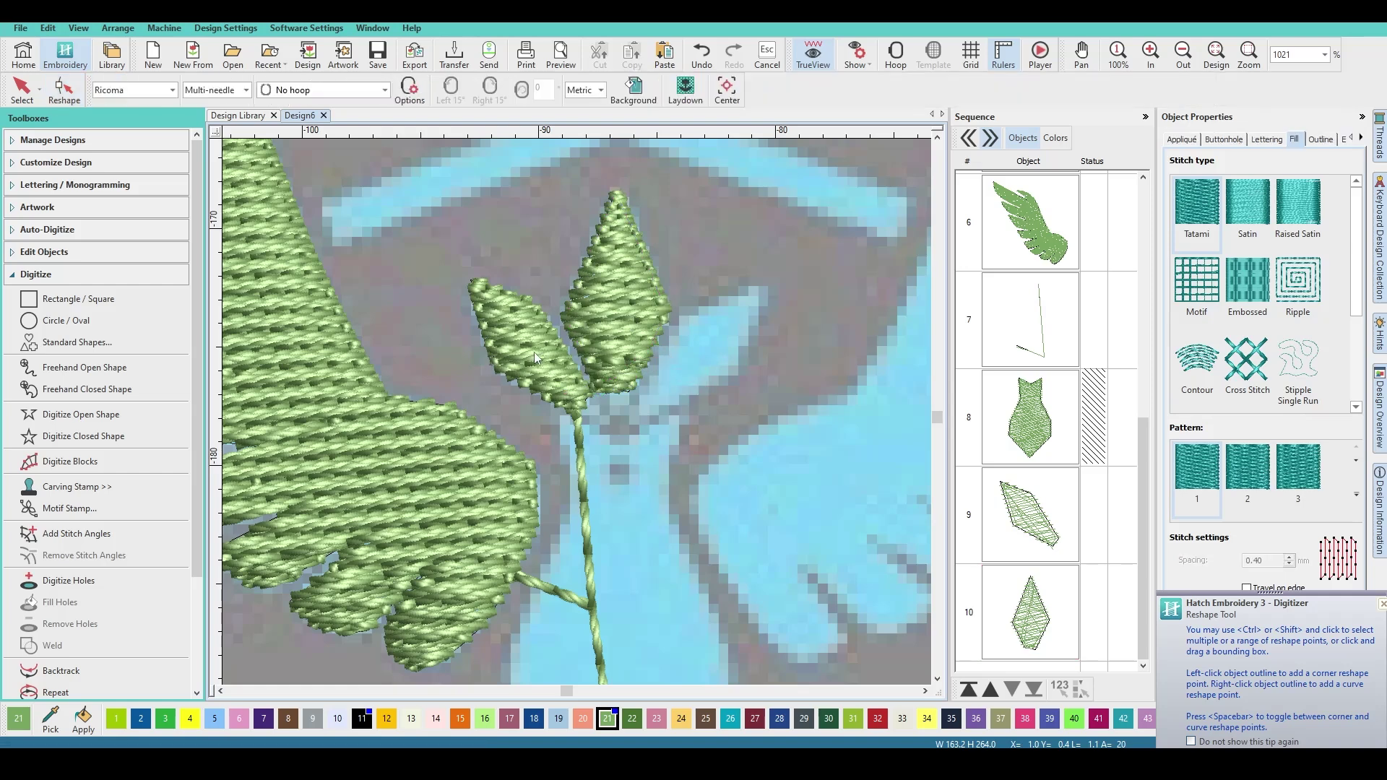
# Duplicate the left crest feather, mirror it horizontally and position the copy over the right crest feather of the artwork
pyautogui.click(531, 346)
pyautogui.click(187, 90)
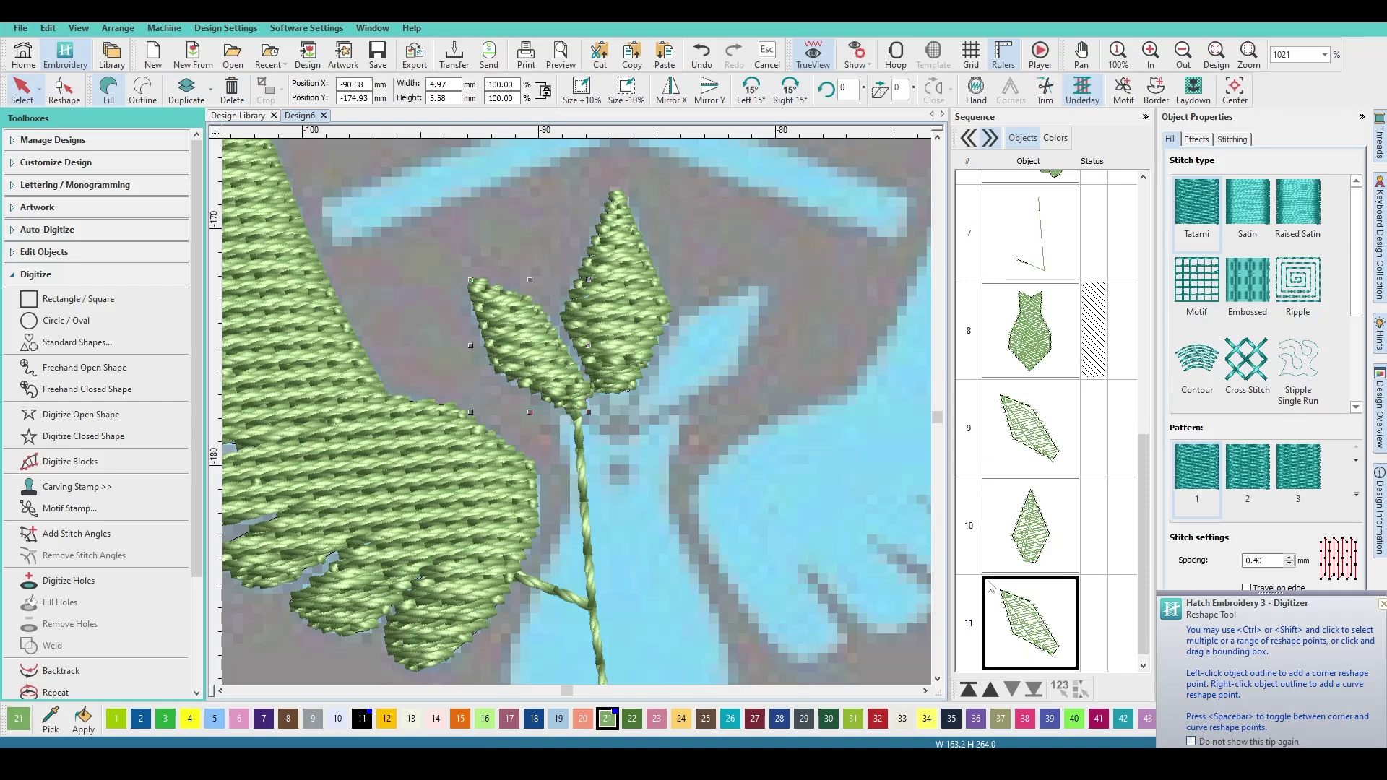
pyautogui.click(671, 90)
pyautogui.moveTo(529, 345); pyautogui.dragTo(695, 354)
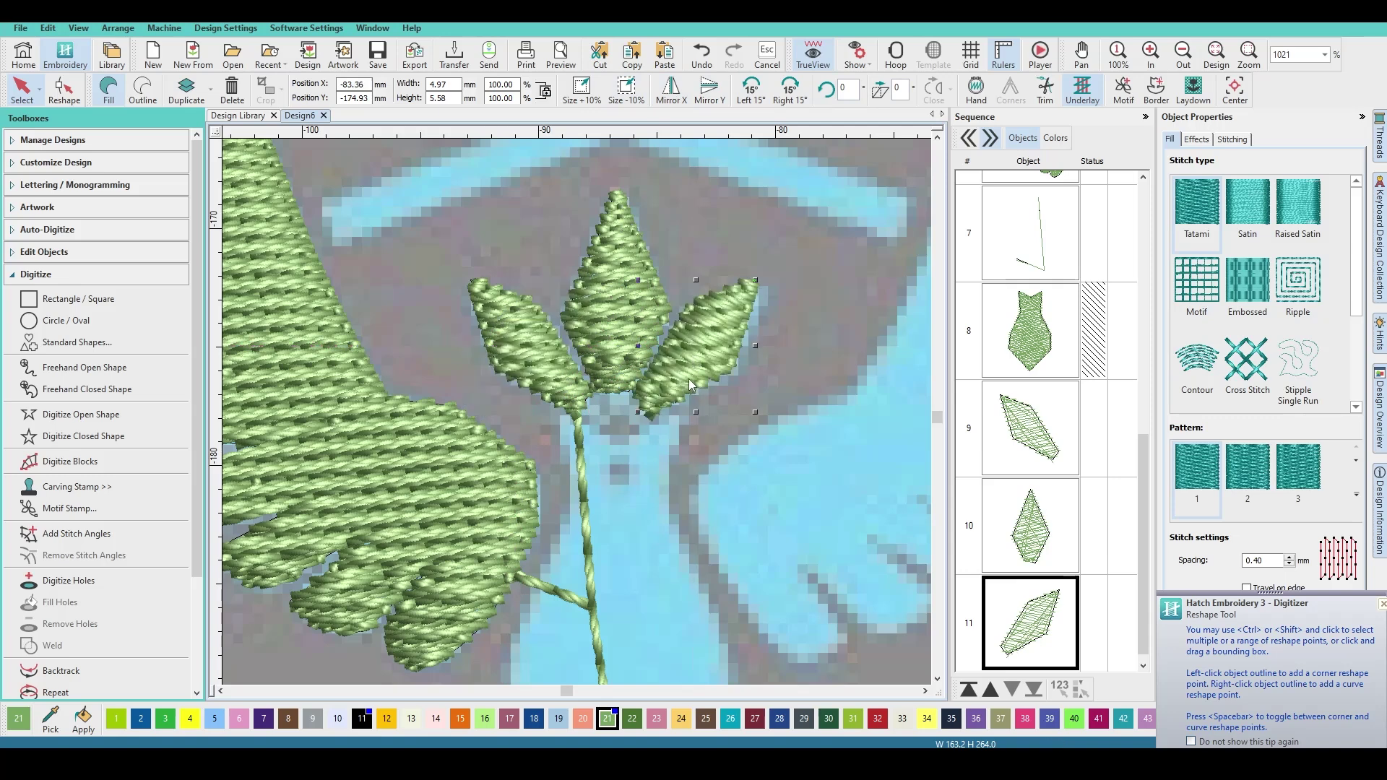
pyautogui.press('Escape')
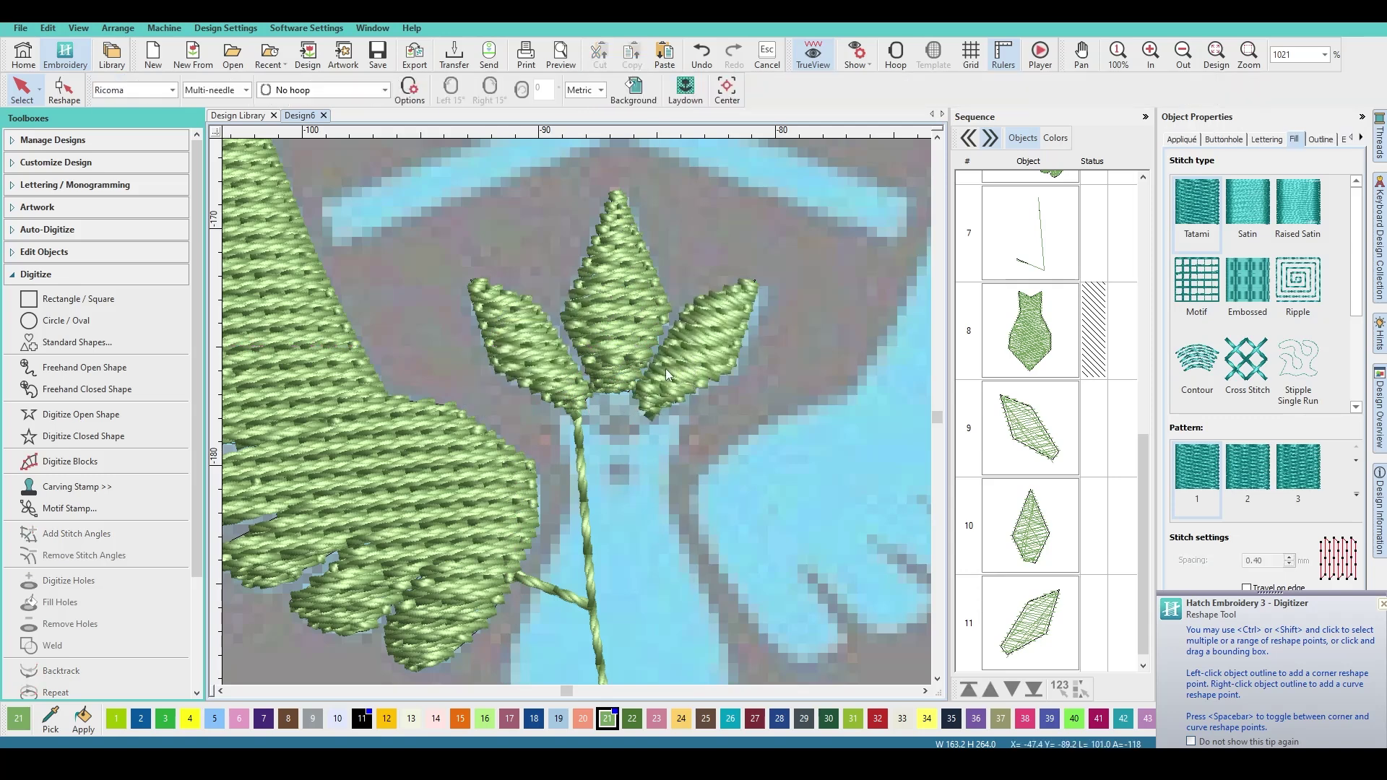
pyautogui.click(675, 370)
pyautogui.moveTo(679, 370); pyautogui.dragTo(690, 374)
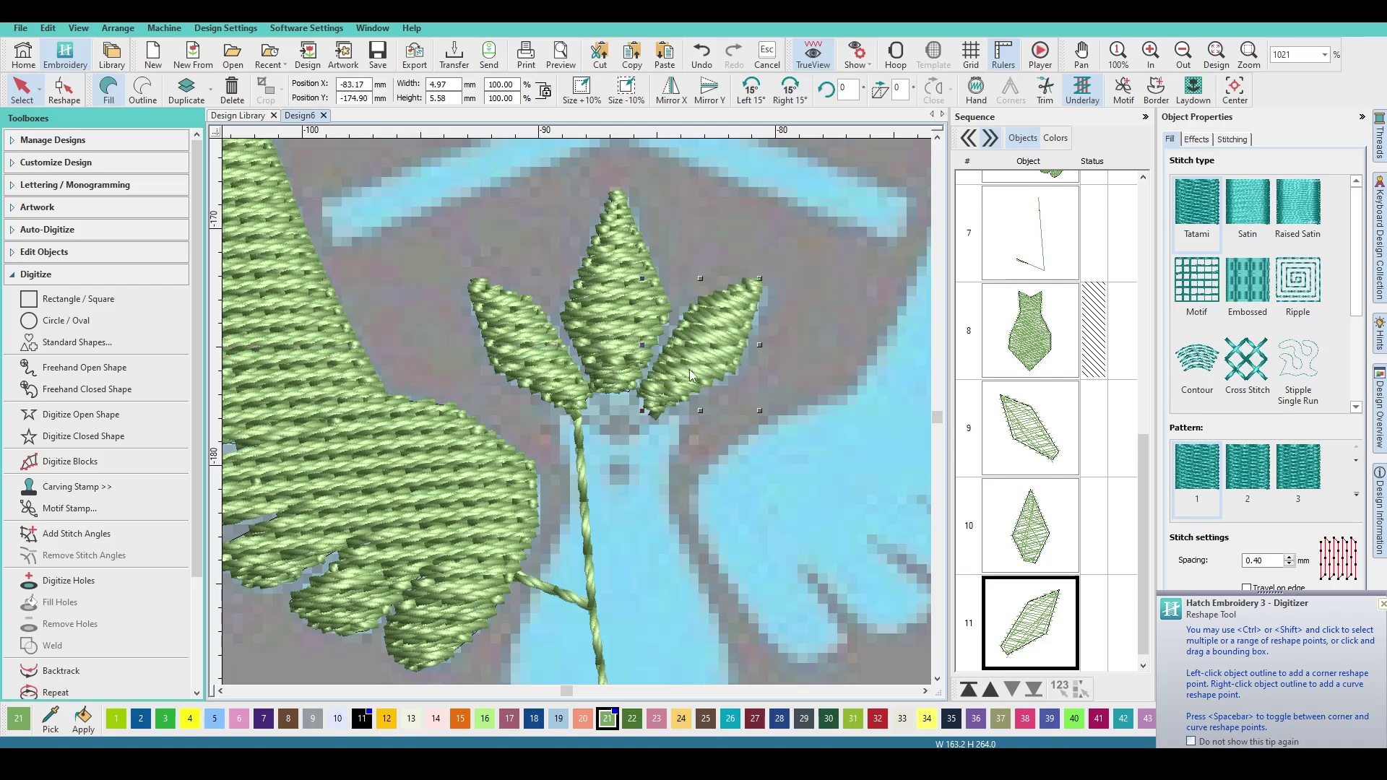
# Move the right crest feather's stitch start point to its inner edge, beside the centre feather's stitch end point
pyautogui.press('Escape')
pyautogui.scroll(-1, 666, 380)
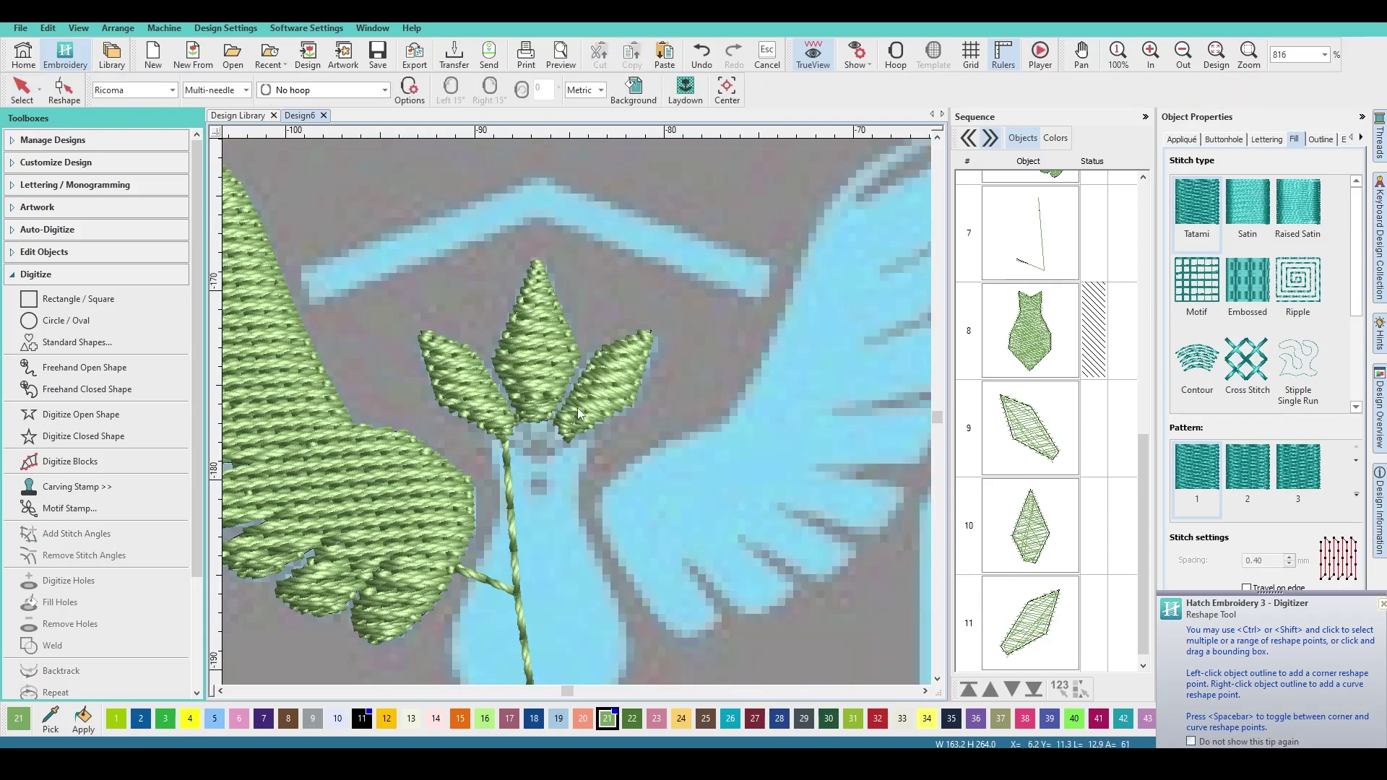
pyautogui.scroll(-5, 578, 407)
pyautogui.scroll(5, 570, 397)
pyautogui.click(588, 344)
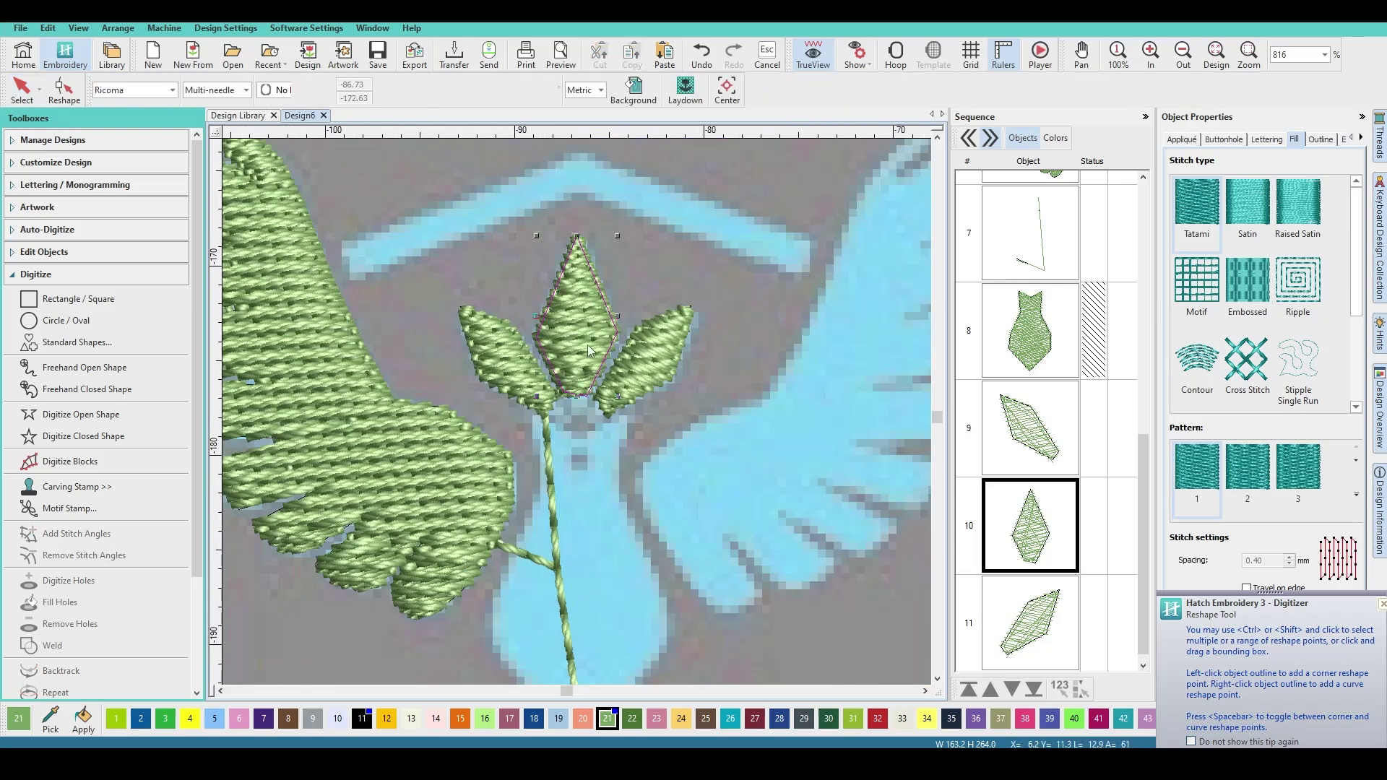
pyautogui.press('h')
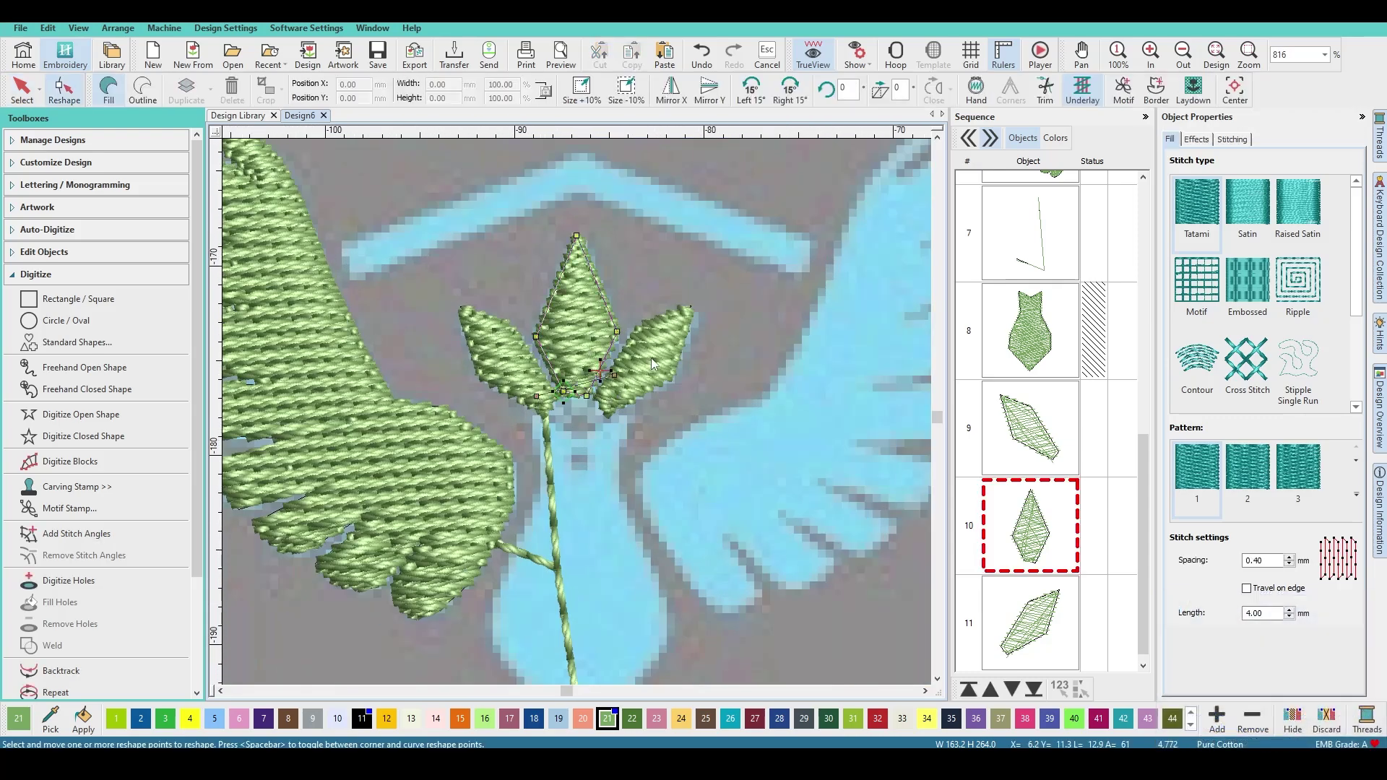
pyautogui.click(653, 363)
pyautogui.press('h')
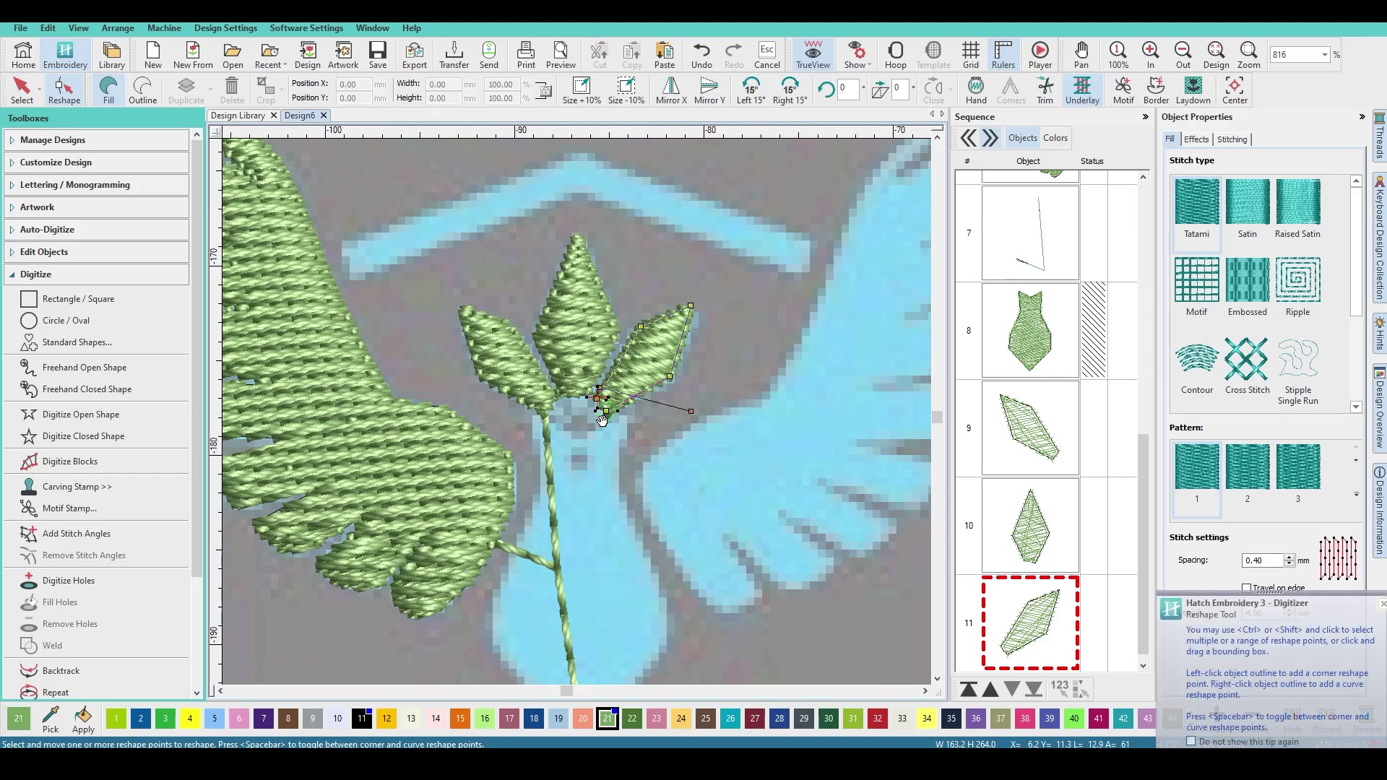
pyautogui.click(613, 368)
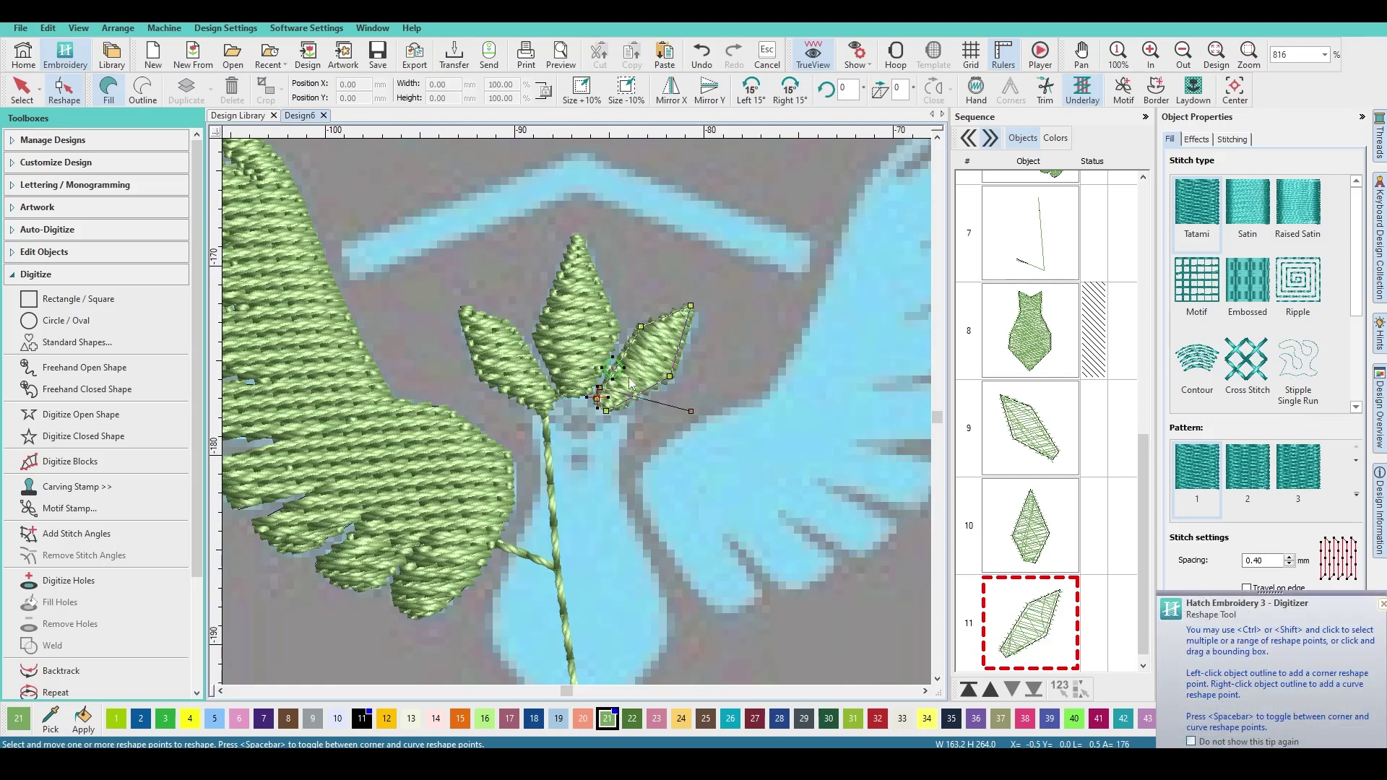
pyautogui.press('Escape')
pyautogui.scroll(-1, 576, 416)
pyautogui.scroll(2, 572, 416)
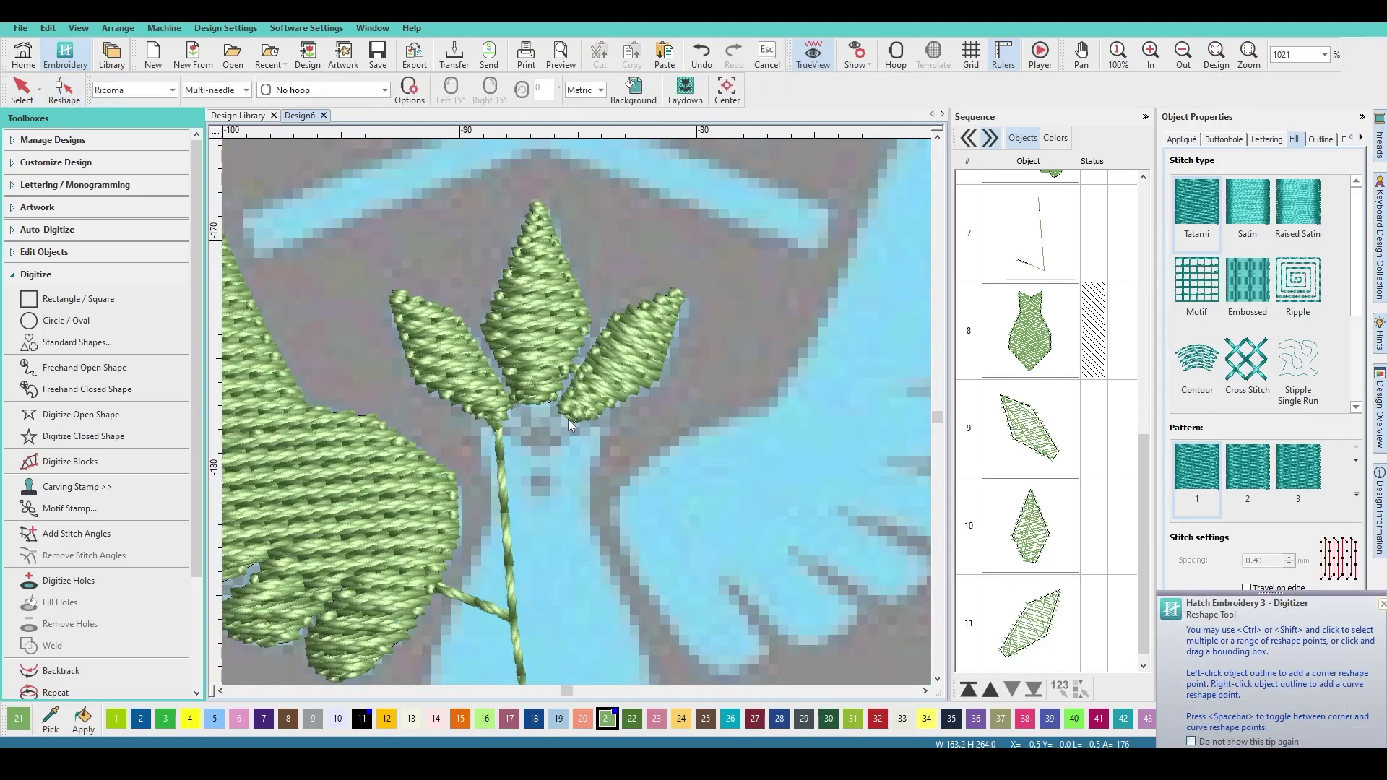
# Unlock all objects and unhide the bird's hidden body fill
pyautogui.scroll(-1, 562, 416)
pyautogui.rightClick(658, 321)
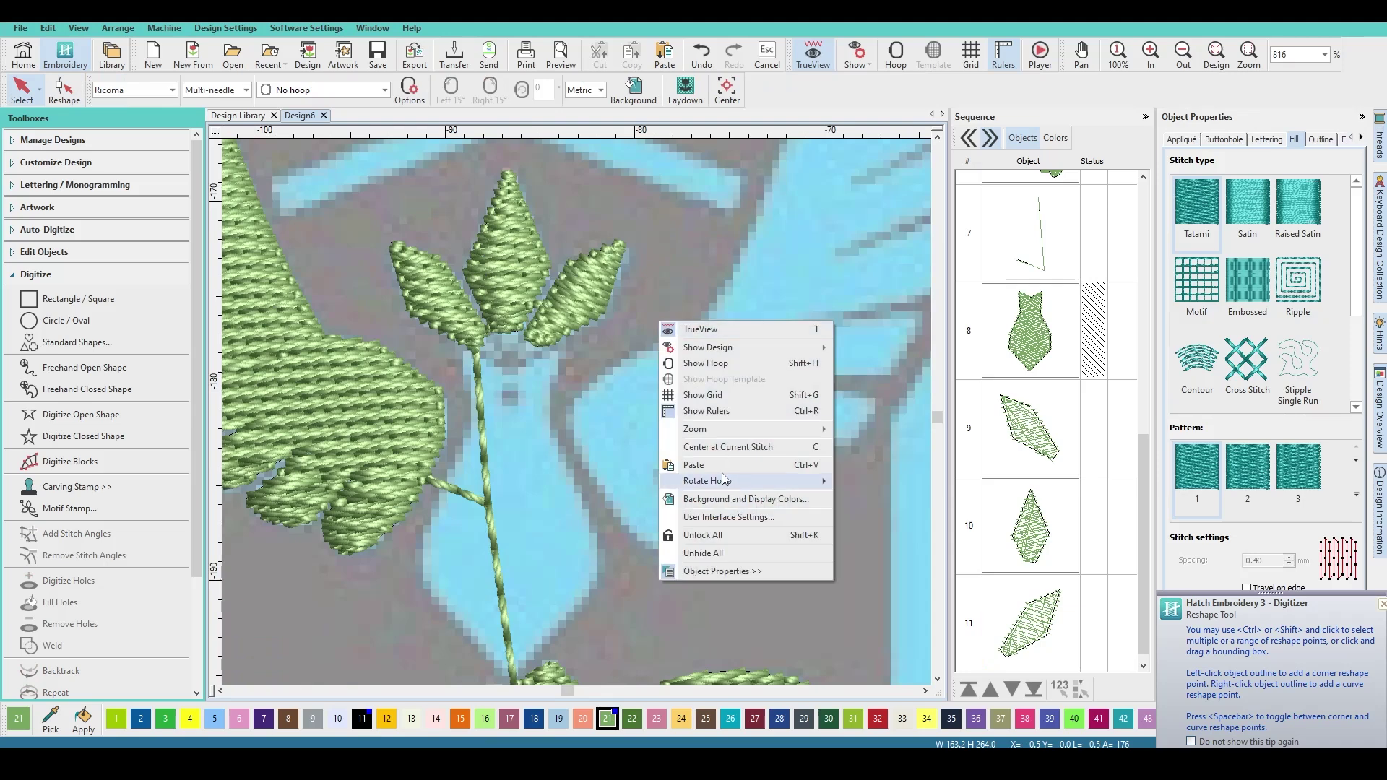
pyautogui.click(702, 535)
pyautogui.scroll(-2, 692, 529)
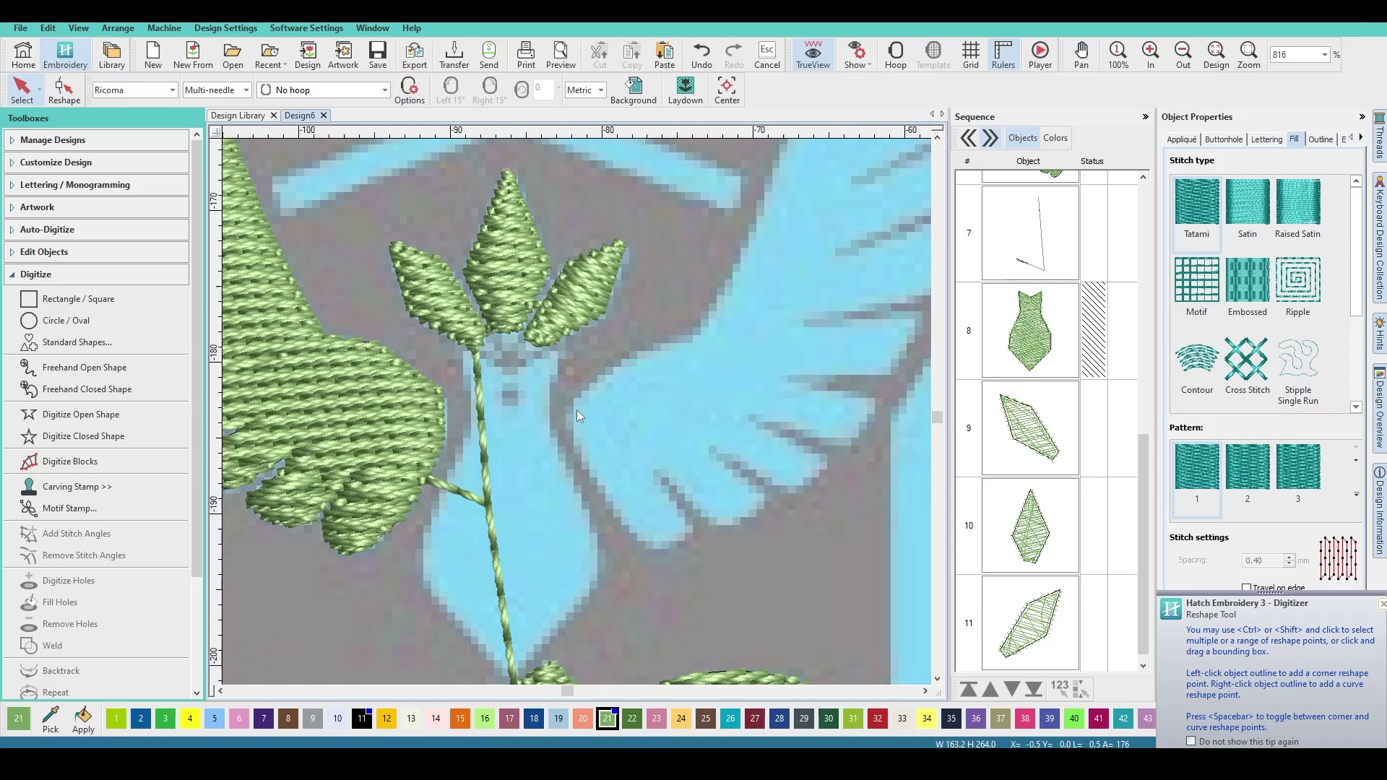
pyautogui.scroll(-3, 576, 409)
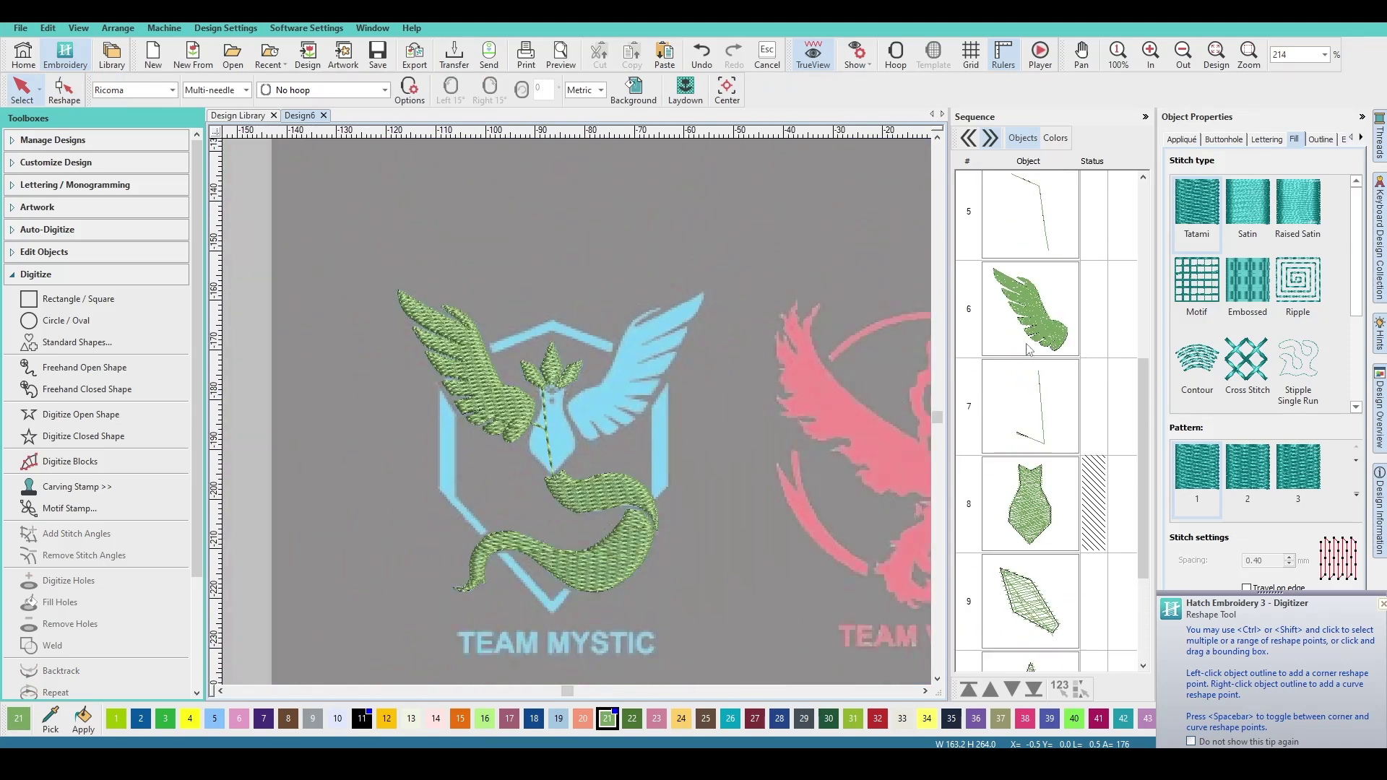
pyautogui.rightClick(682, 421)
pyautogui.click(752, 358)
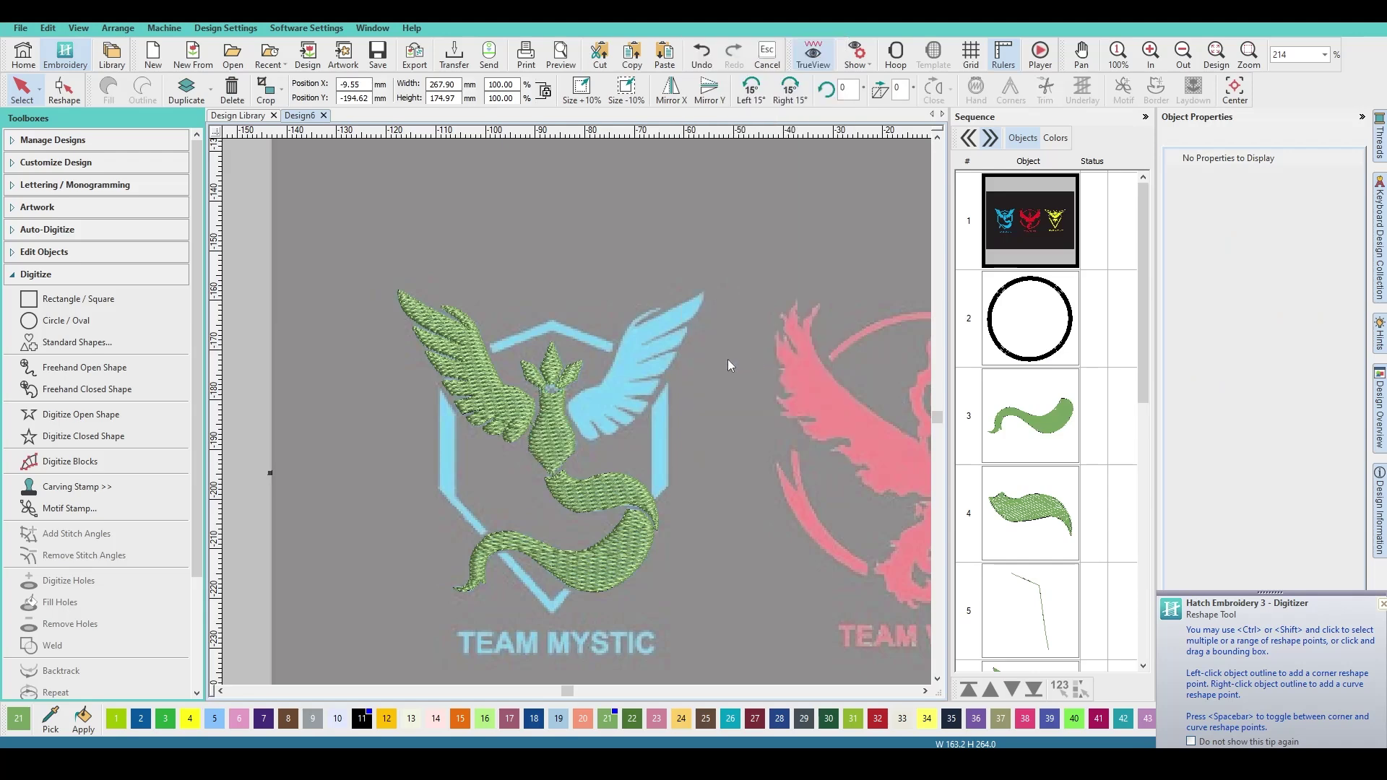
pyautogui.scroll(6, 577, 412)
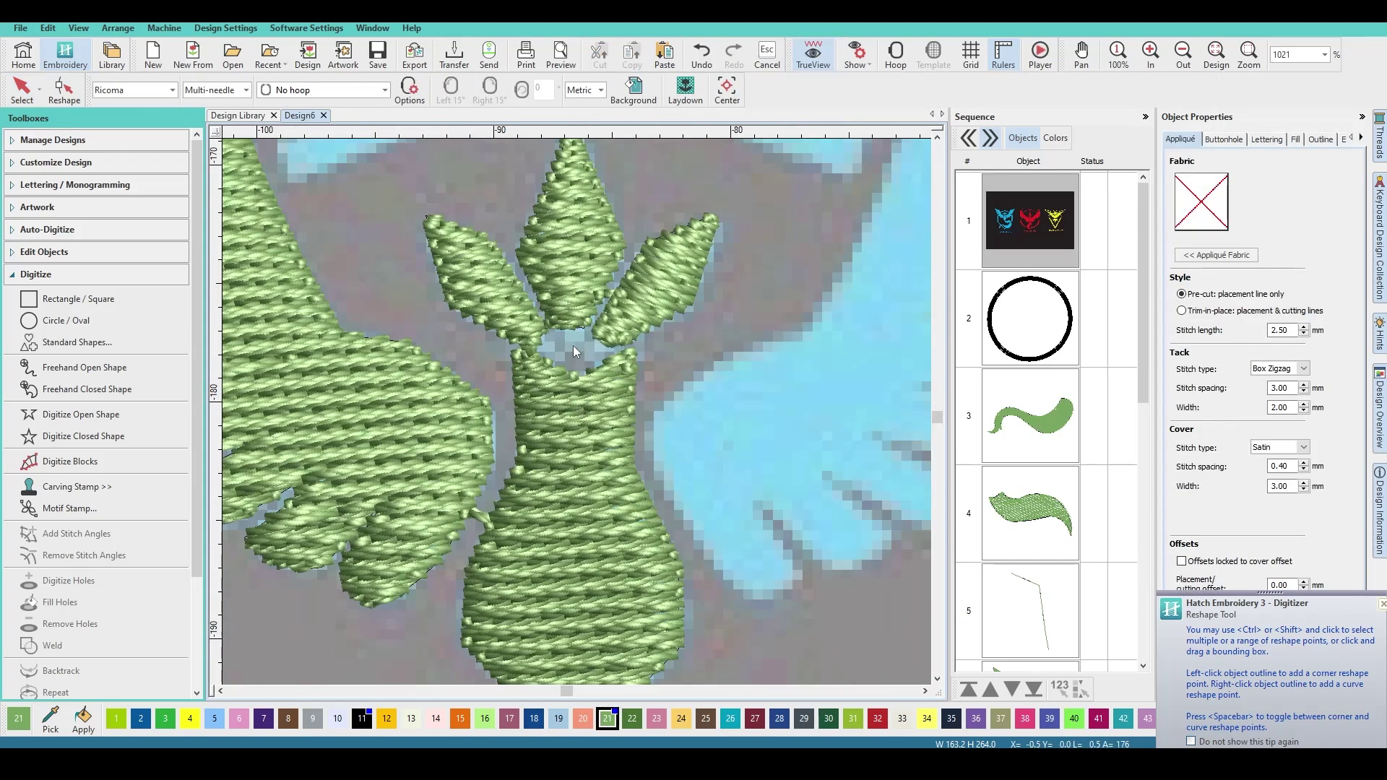
pyautogui.scroll(-3, 577, 412)
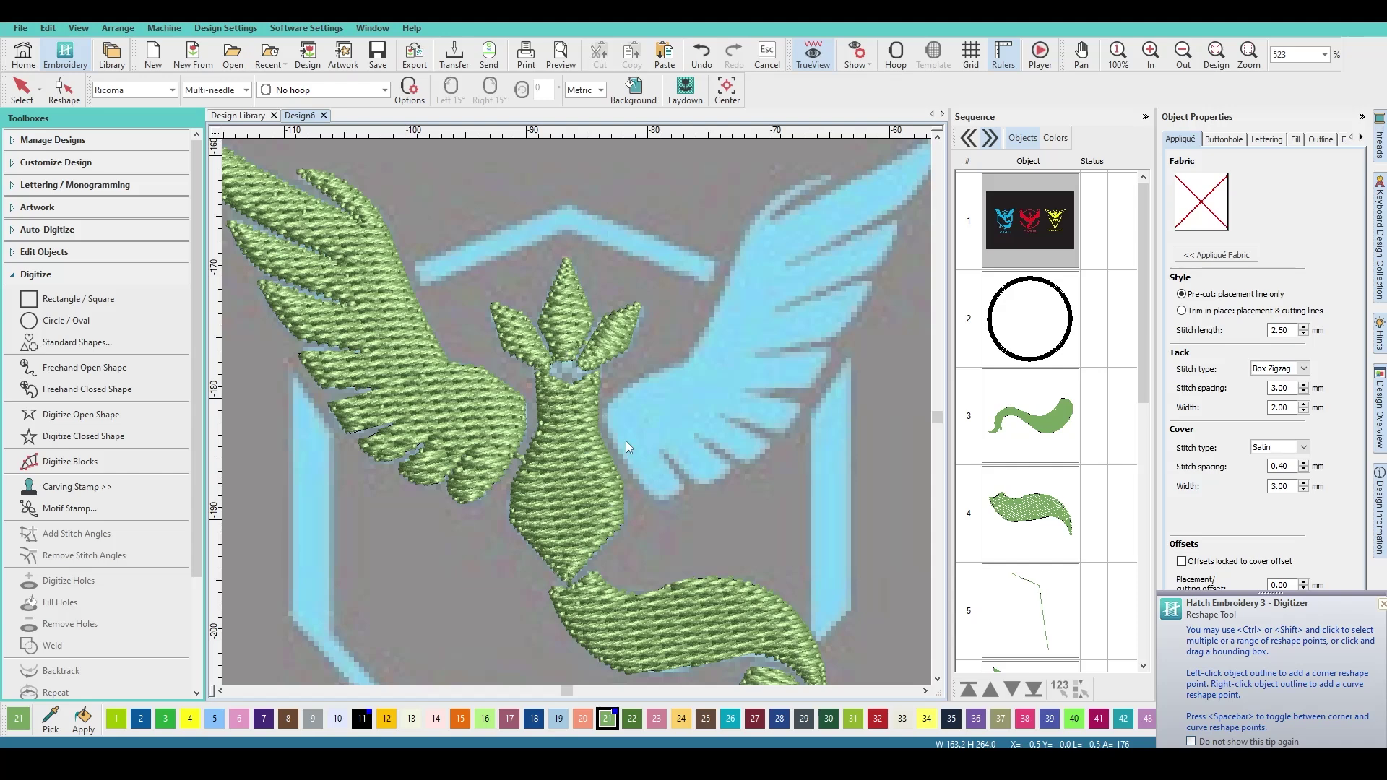
# Move the body fill's stitch end point to the right edge of its neck, facing the right wing
pyautogui.click(583, 459)
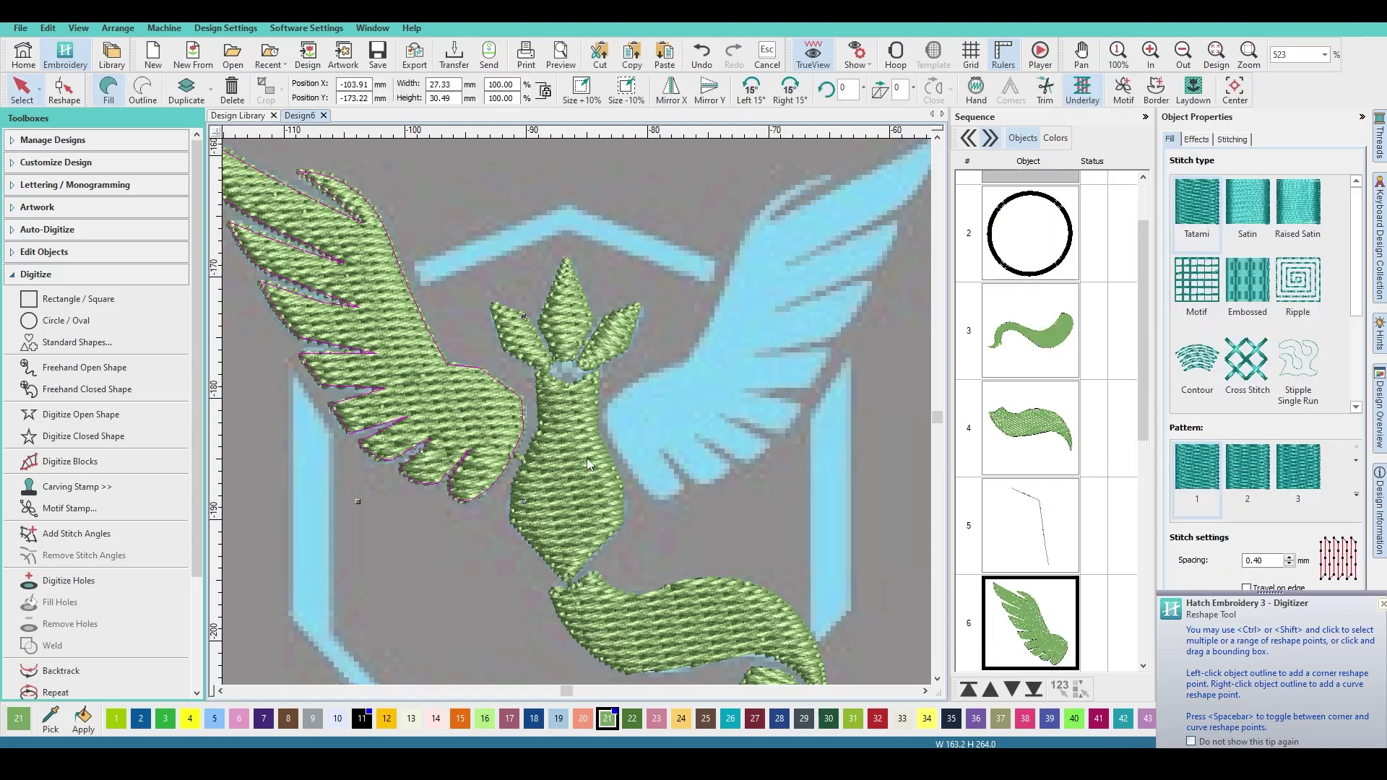
pyautogui.press('h')
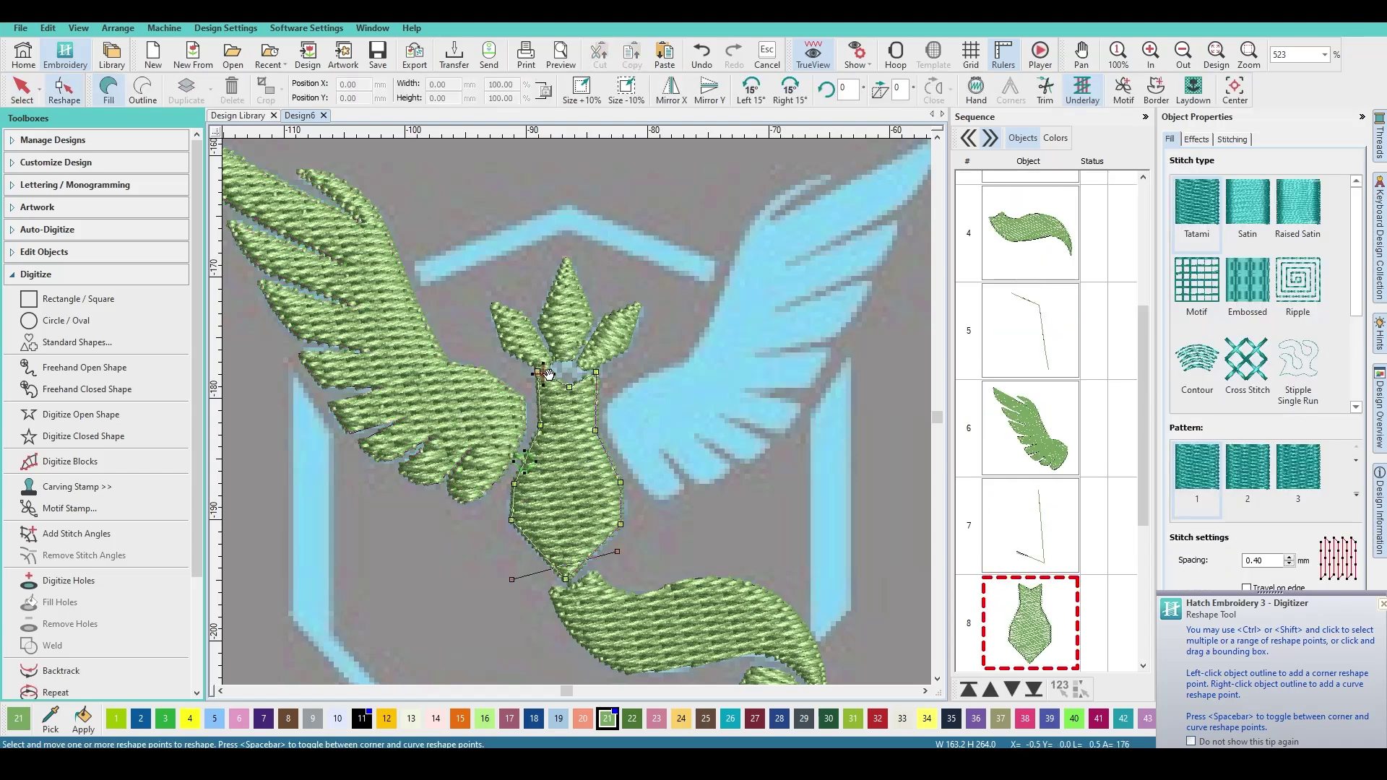
pyautogui.click(595, 421)
pyautogui.press('Escape')
# Duplicate the left wing fill, mirror it horizontally and position the copy over the right wing of the artwork
pyautogui.click(473, 391)
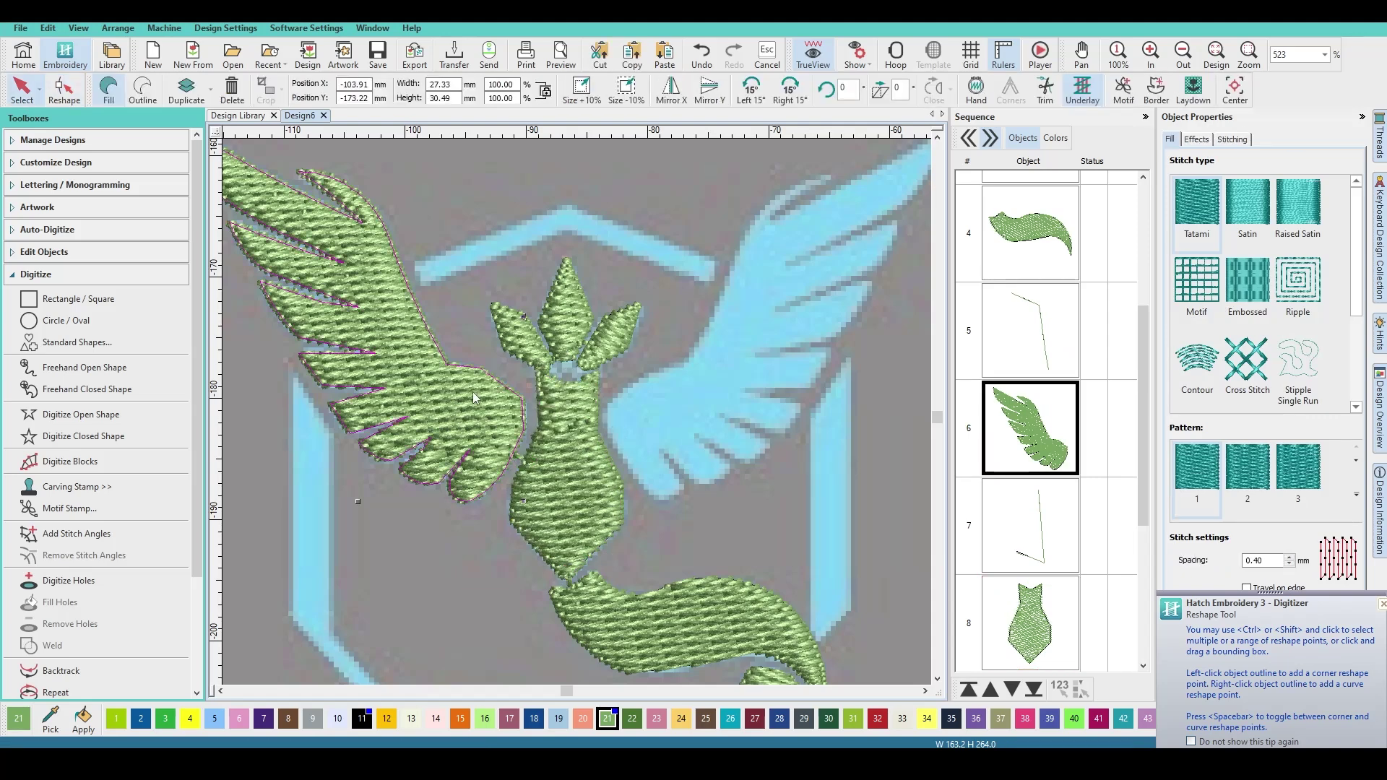
pyautogui.click(186, 90)
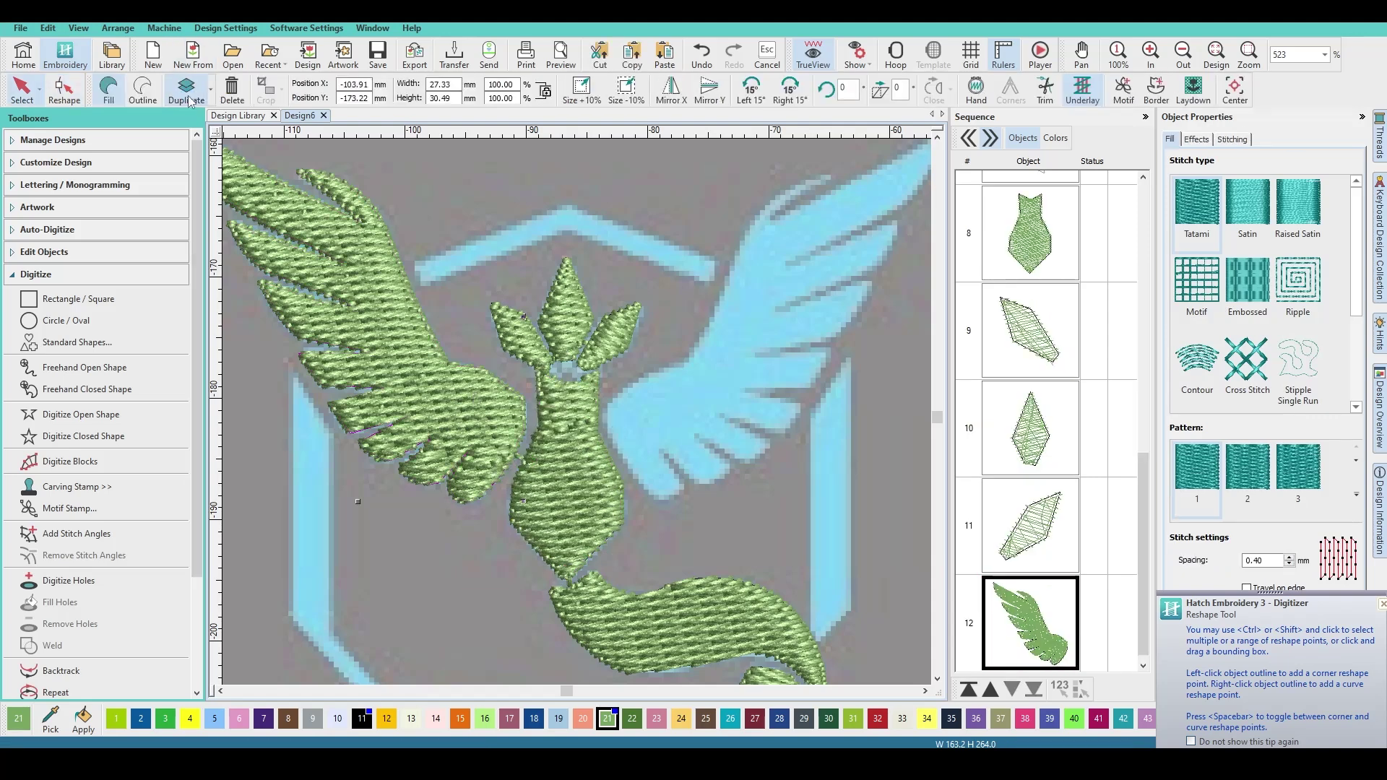
pyautogui.click(671, 90)
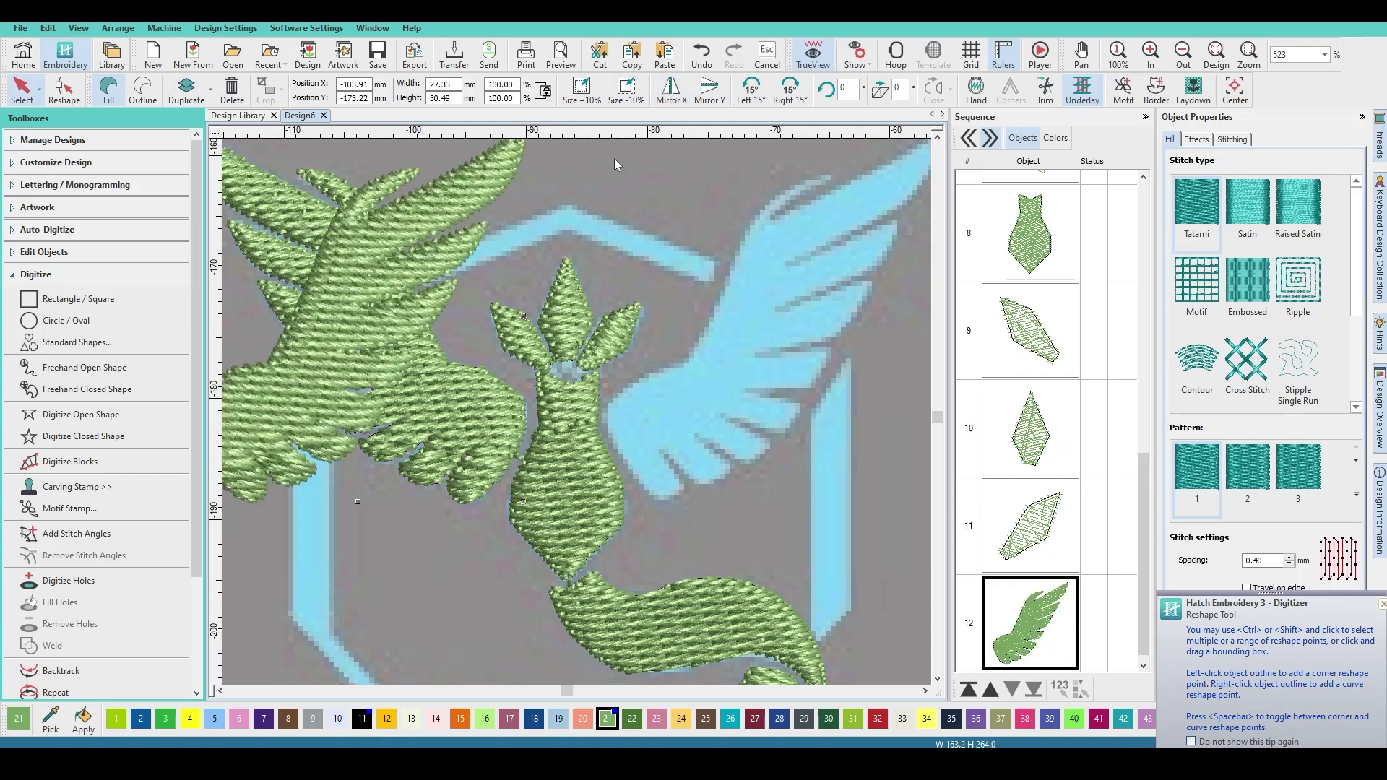
pyautogui.moveTo(408, 341); pyautogui.dragTo(734, 365)
pyautogui.press('Escape')
pyautogui.scroll(-3, 576, 419)
pyautogui.scroll(3, 575, 411)
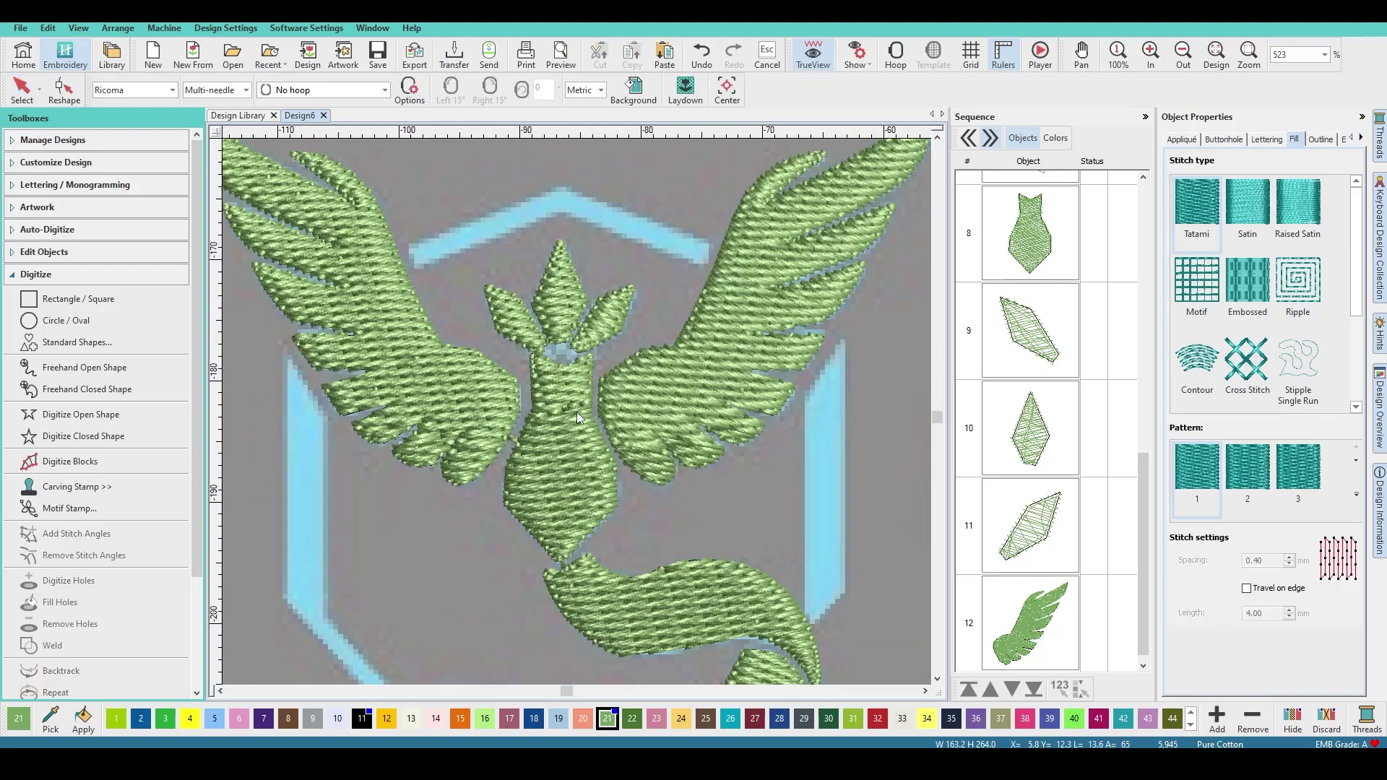
# Move the right wing's stitch start point up its inner edge, level with the body's stitch end point, and turn off TrueView
pyautogui.press('t')
pyautogui.scroll(7, 576, 412)
pyautogui.scroll(-5, 578, 410)
pyautogui.scroll(3, 577, 414)
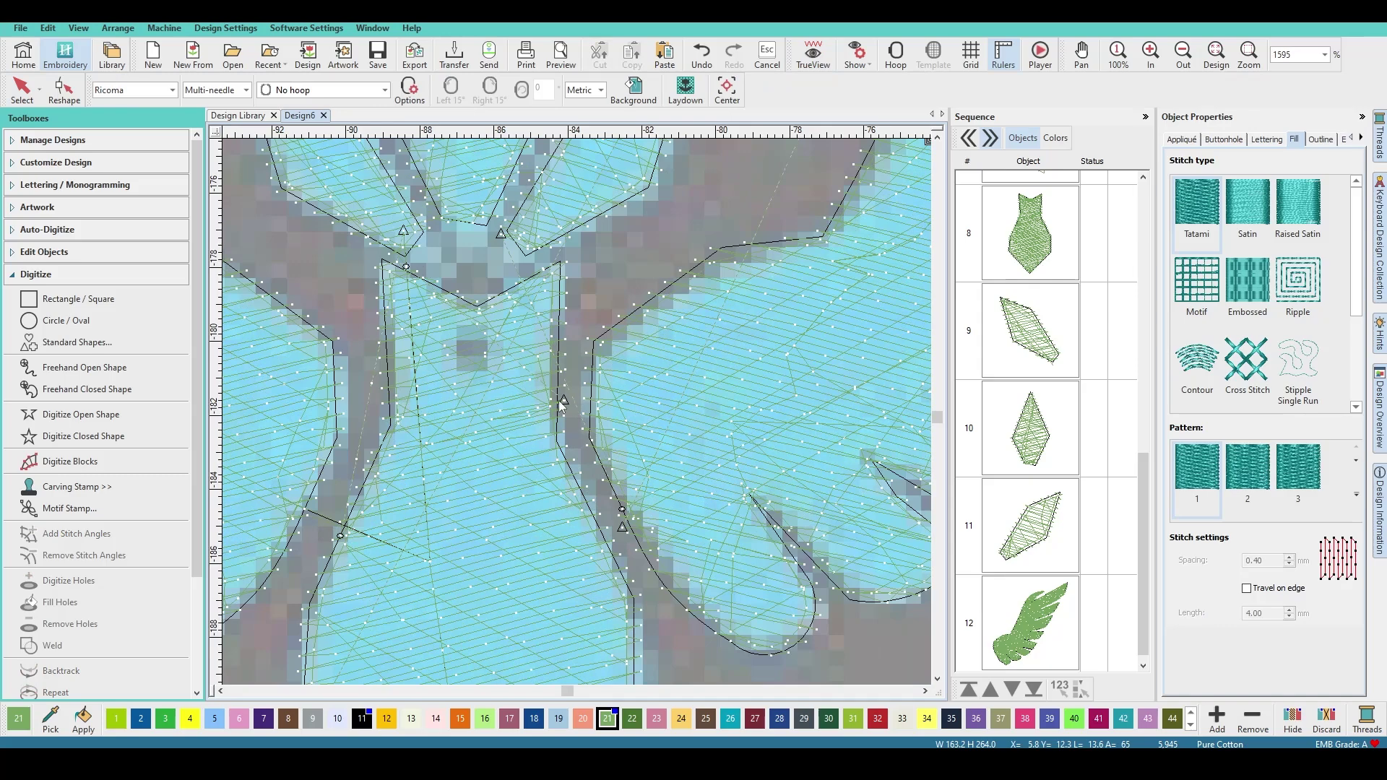
pyautogui.scroll(-2, 560, 401)
pyautogui.press('t')
pyautogui.click(648, 393)
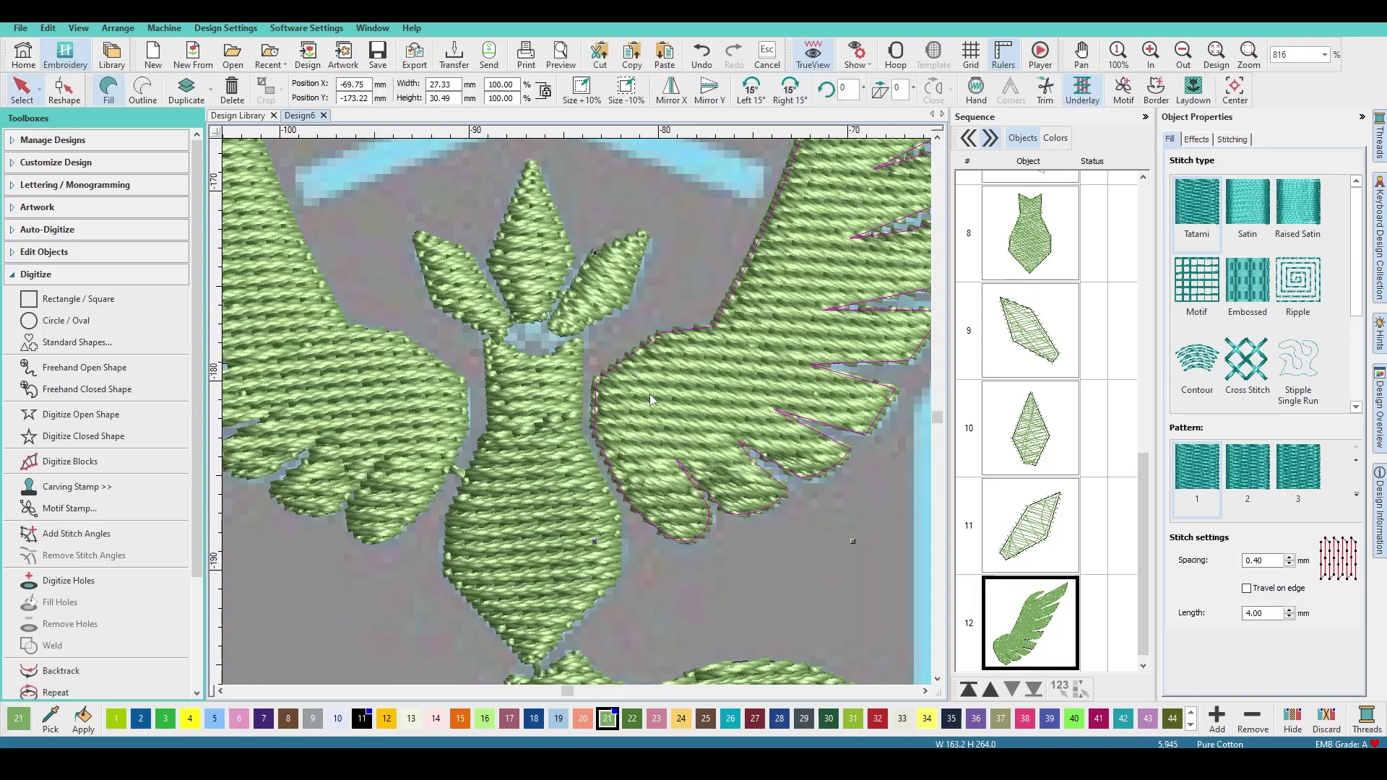
pyautogui.press('h')
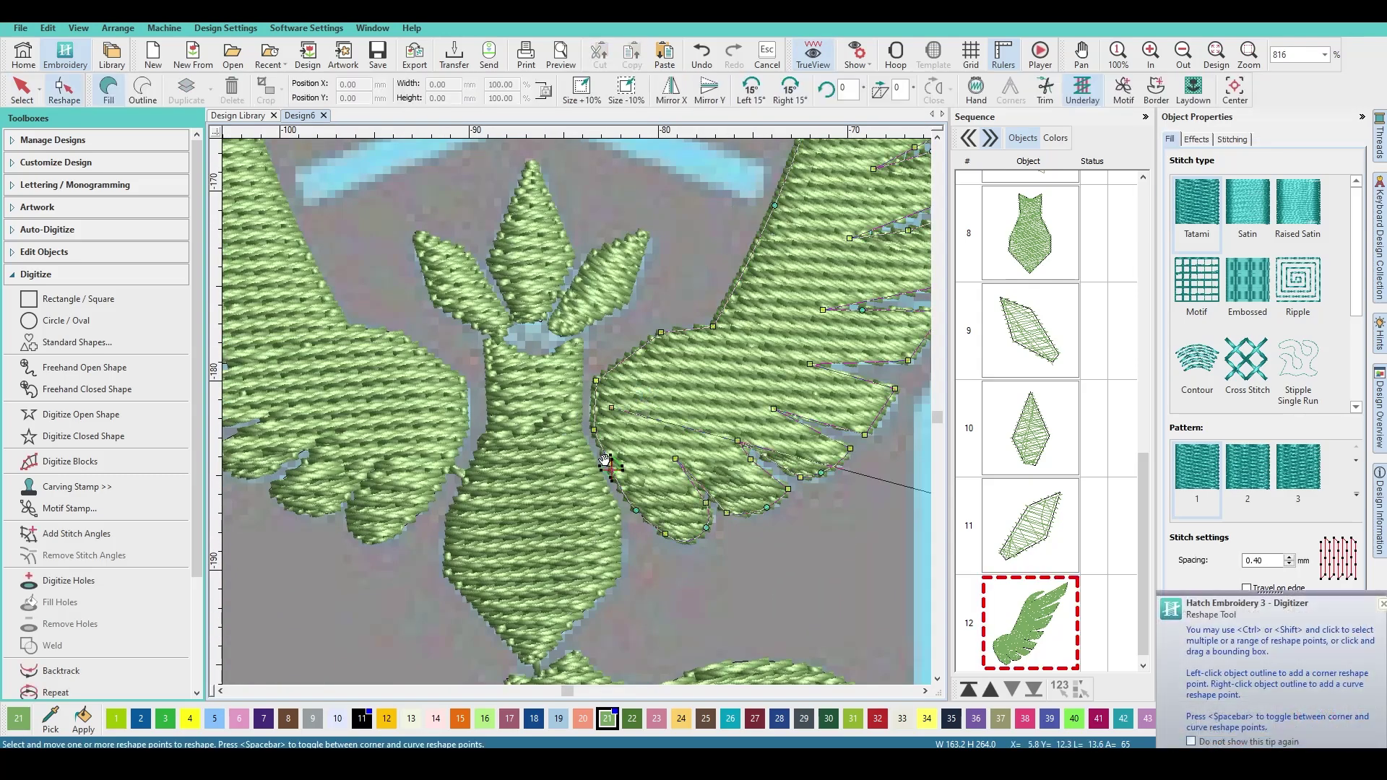
pyautogui.moveTo(607, 462); pyautogui.dragTo(595, 412)
pyautogui.press('t')
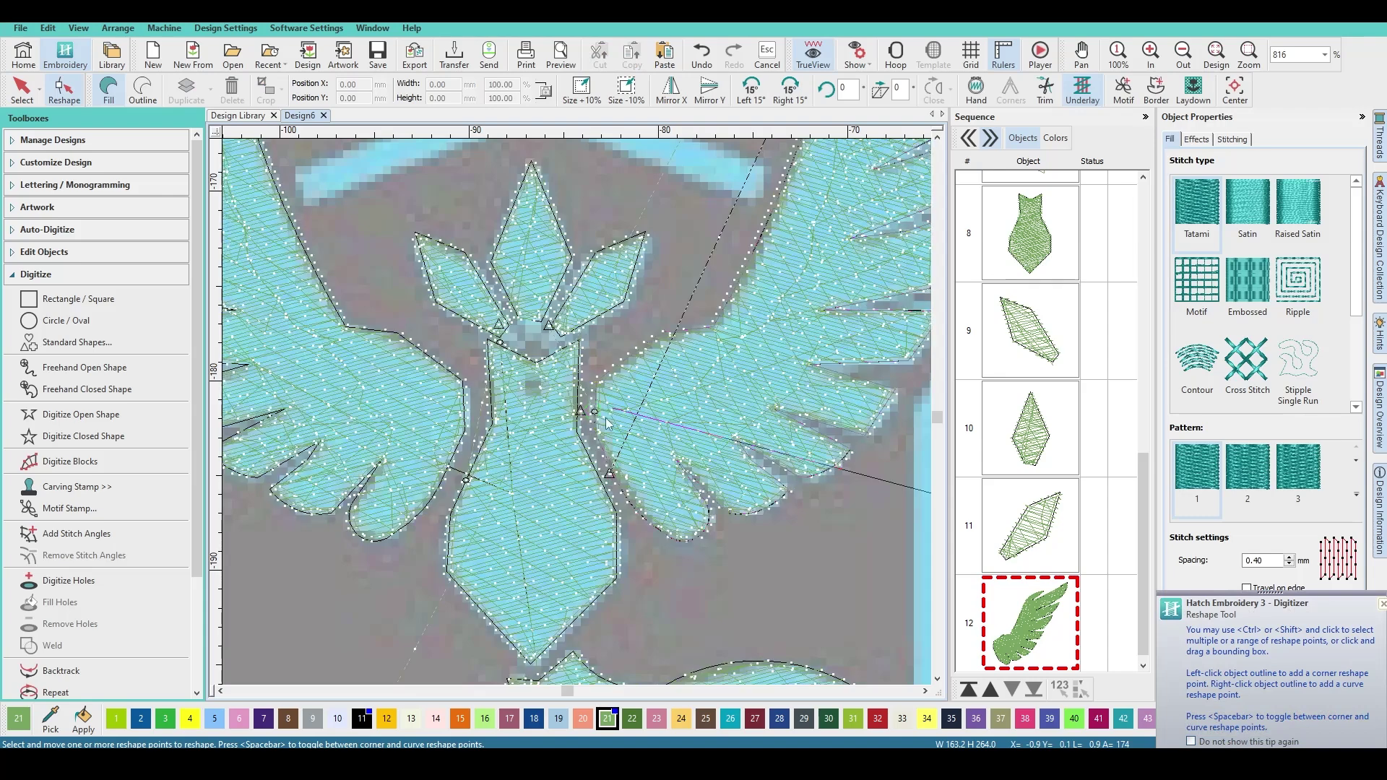
pyautogui.scroll(6, 605, 418)
pyautogui.press('Escape')
pyautogui.scroll(-4, 479, 409)
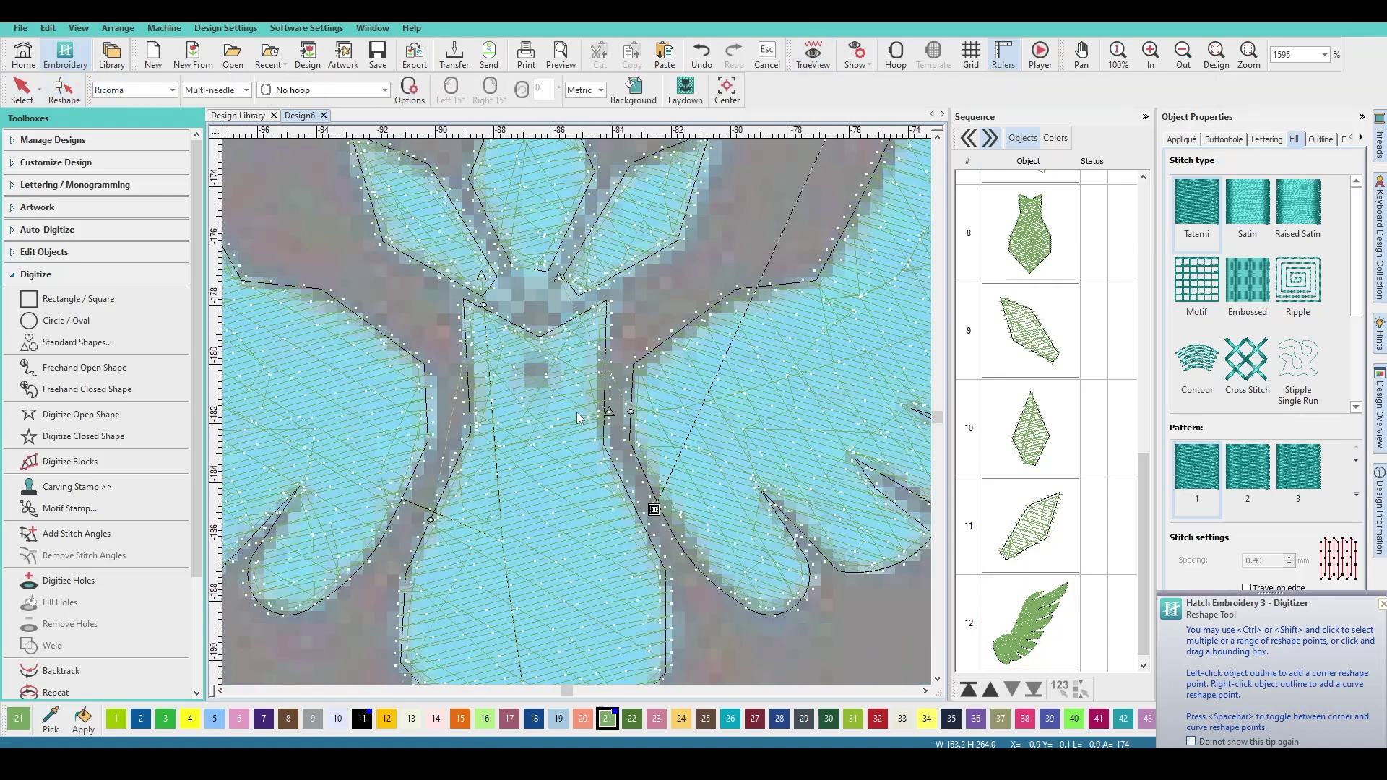
# Fine-tune the body's stitch end point on the right edge of the neck, level with the right wing's start point
pyautogui.click(541, 498)
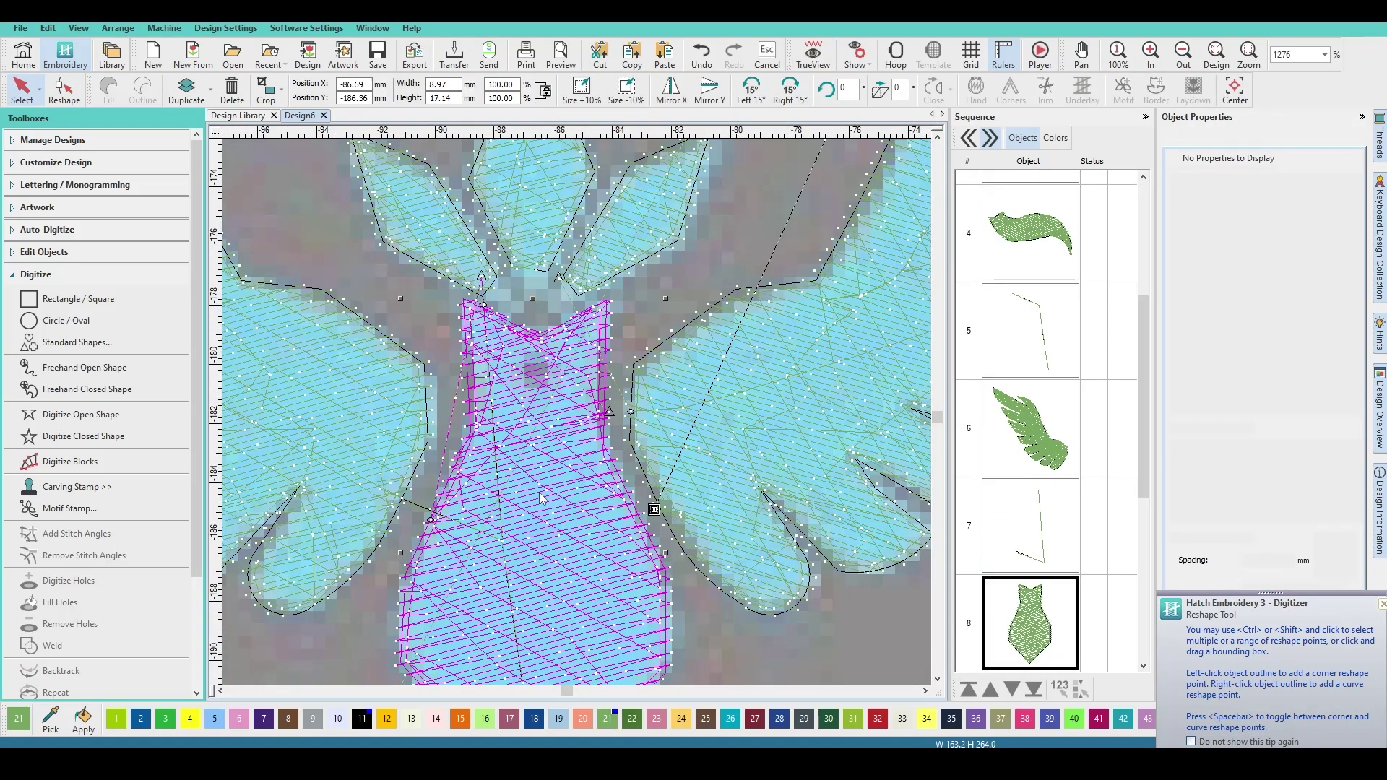
pyautogui.press('h')
pyautogui.moveTo(602, 419); pyautogui.dragTo(604, 412)
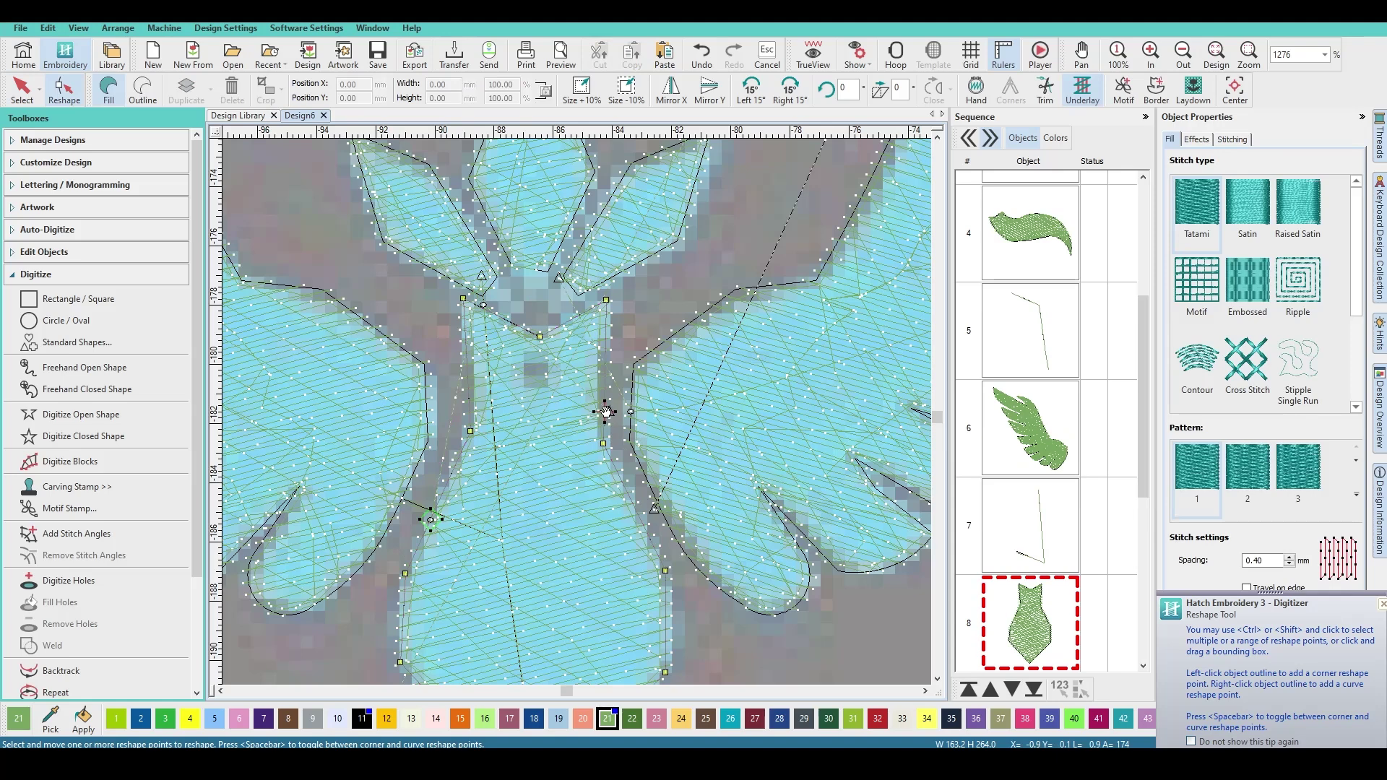
# Resequence the body fill to stitch between the right crest feather and the right wing, and turn TrueView back on
pyautogui.scroll(-4, 999, 497)
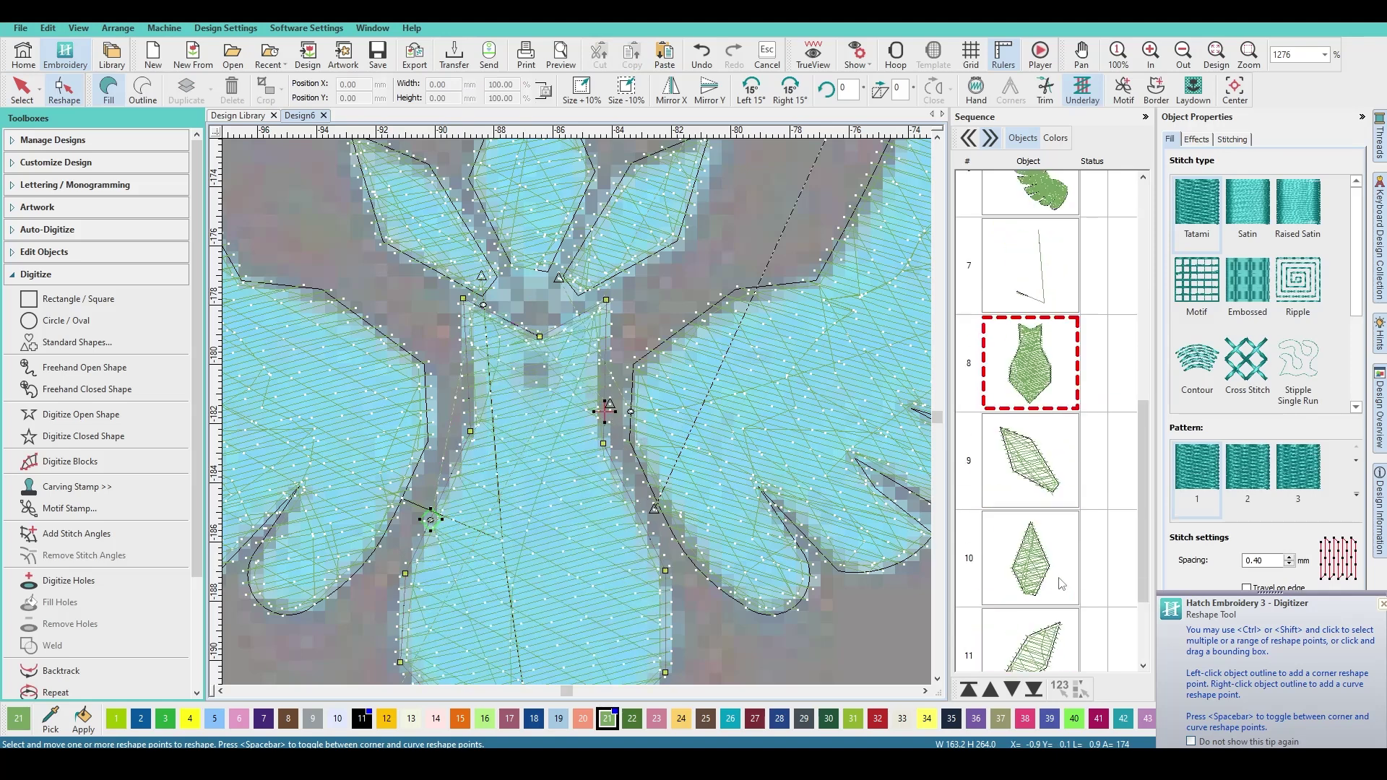
pyautogui.scroll(2, 1012, 502)
pyautogui.scroll(-1, 1029, 507)
pyautogui.scroll(-1, 1029, 506)
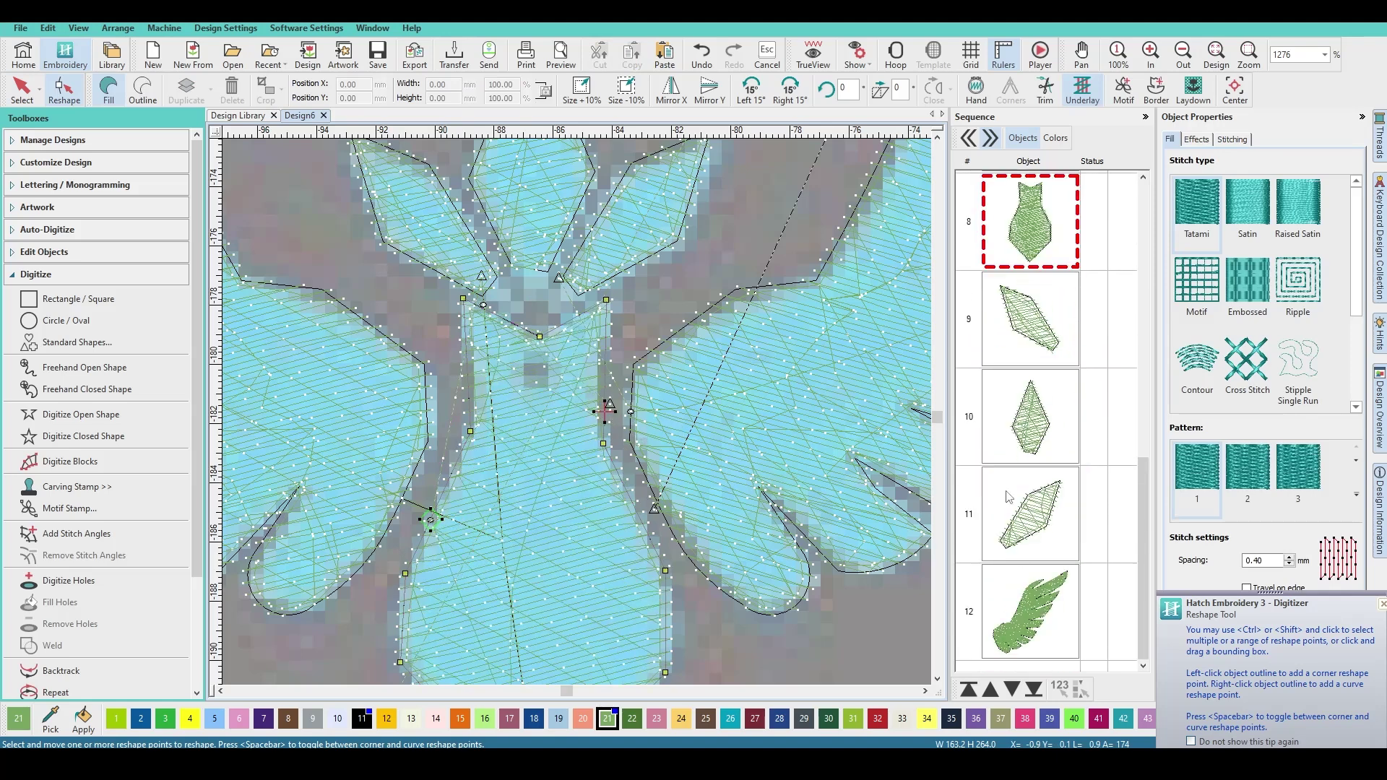
pyautogui.press('Escape')
pyautogui.click(1041, 241)
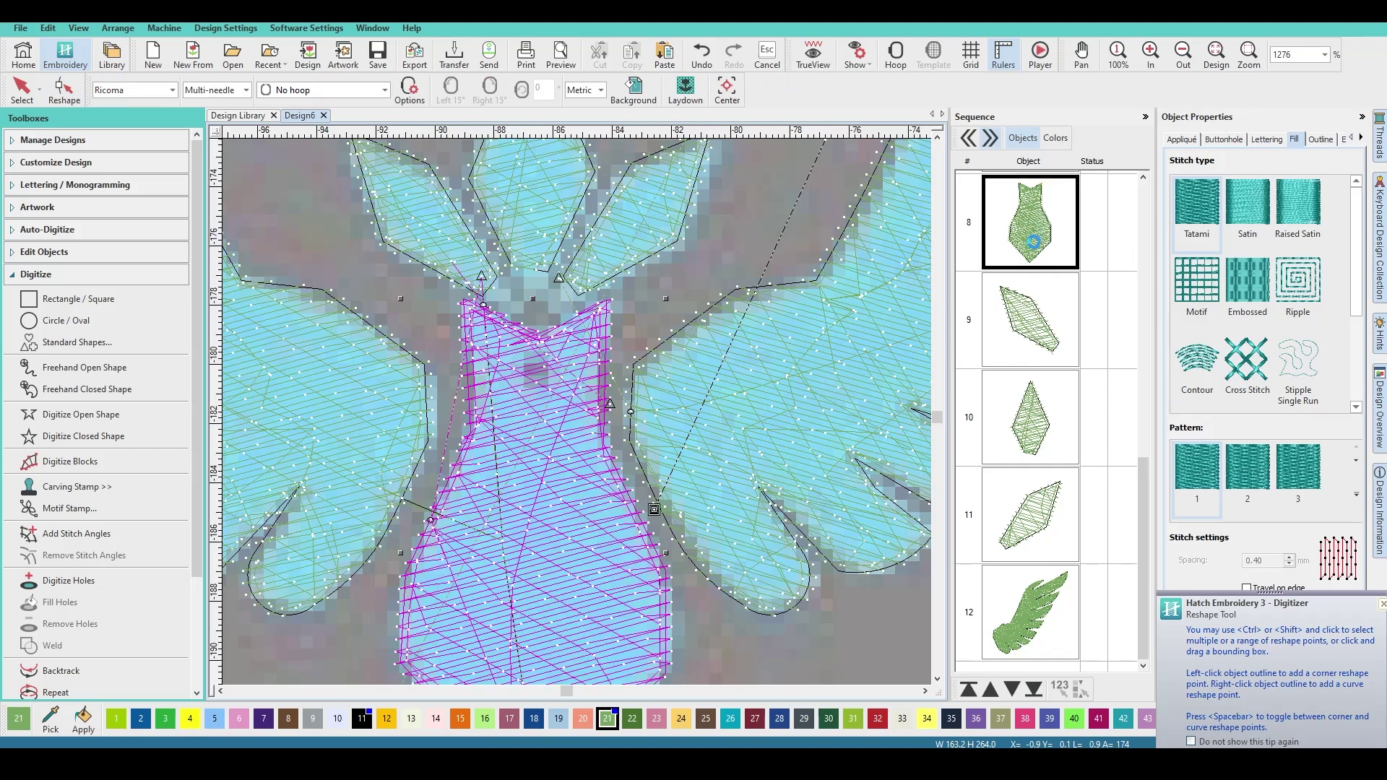
pyautogui.moveTo(1006, 584); pyautogui.dragTo(1012, 568)
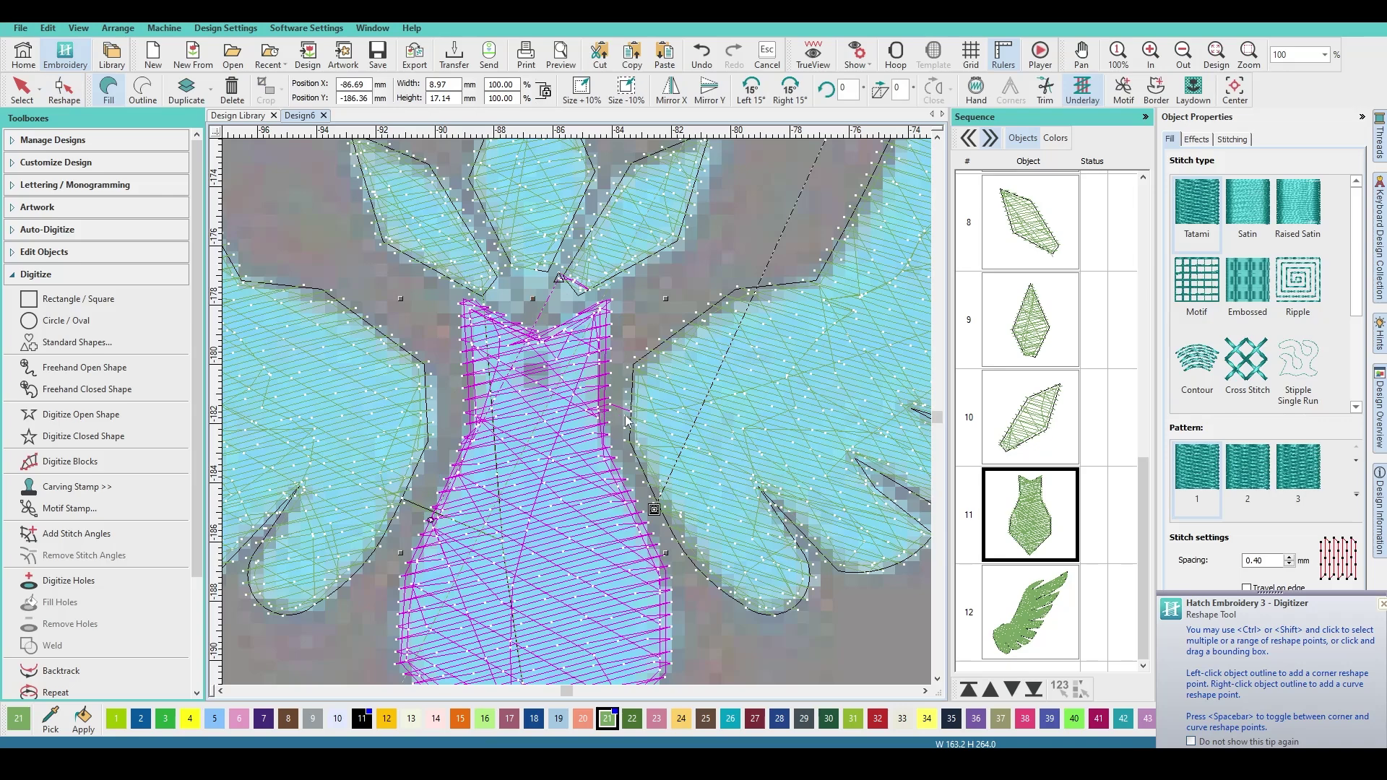
pyautogui.press('Escape')
pyautogui.scroll(-4, 534, 408)
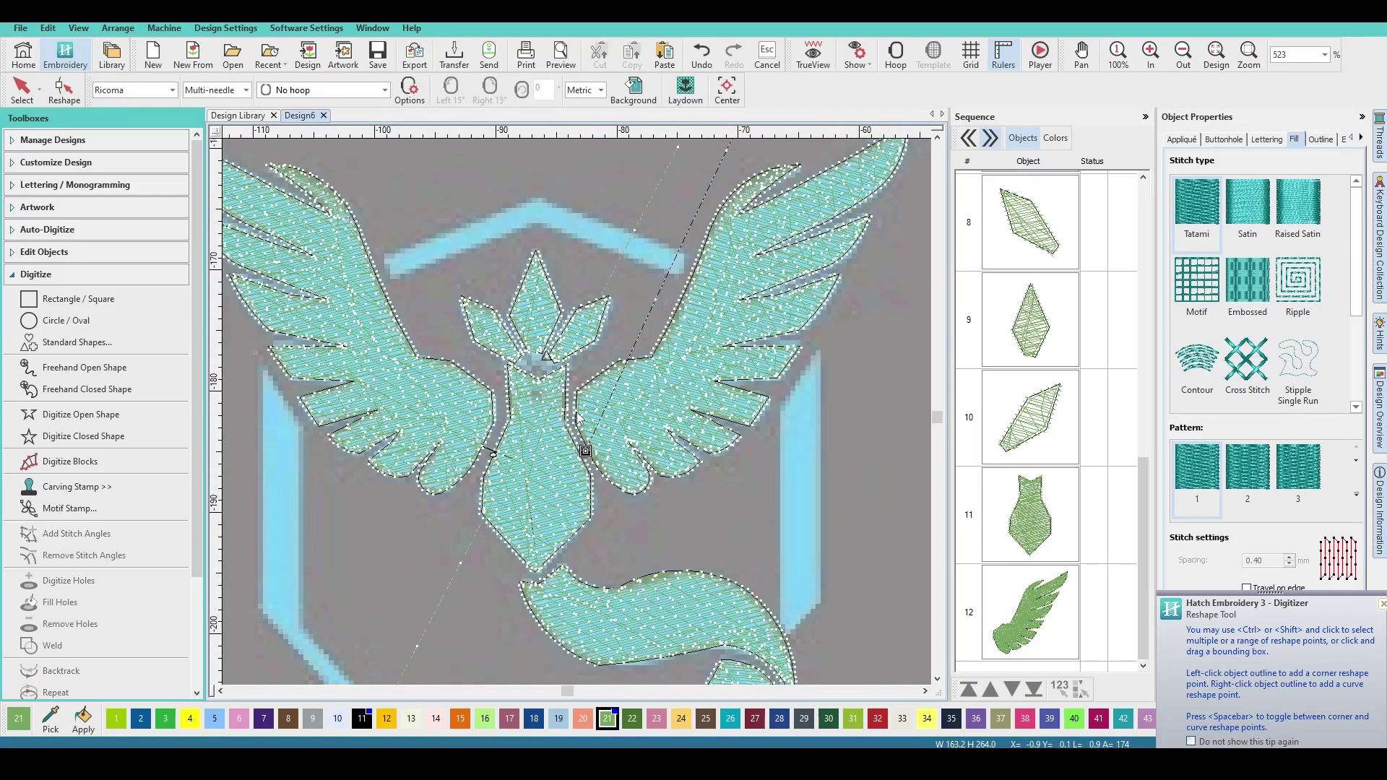
pyautogui.press('t')
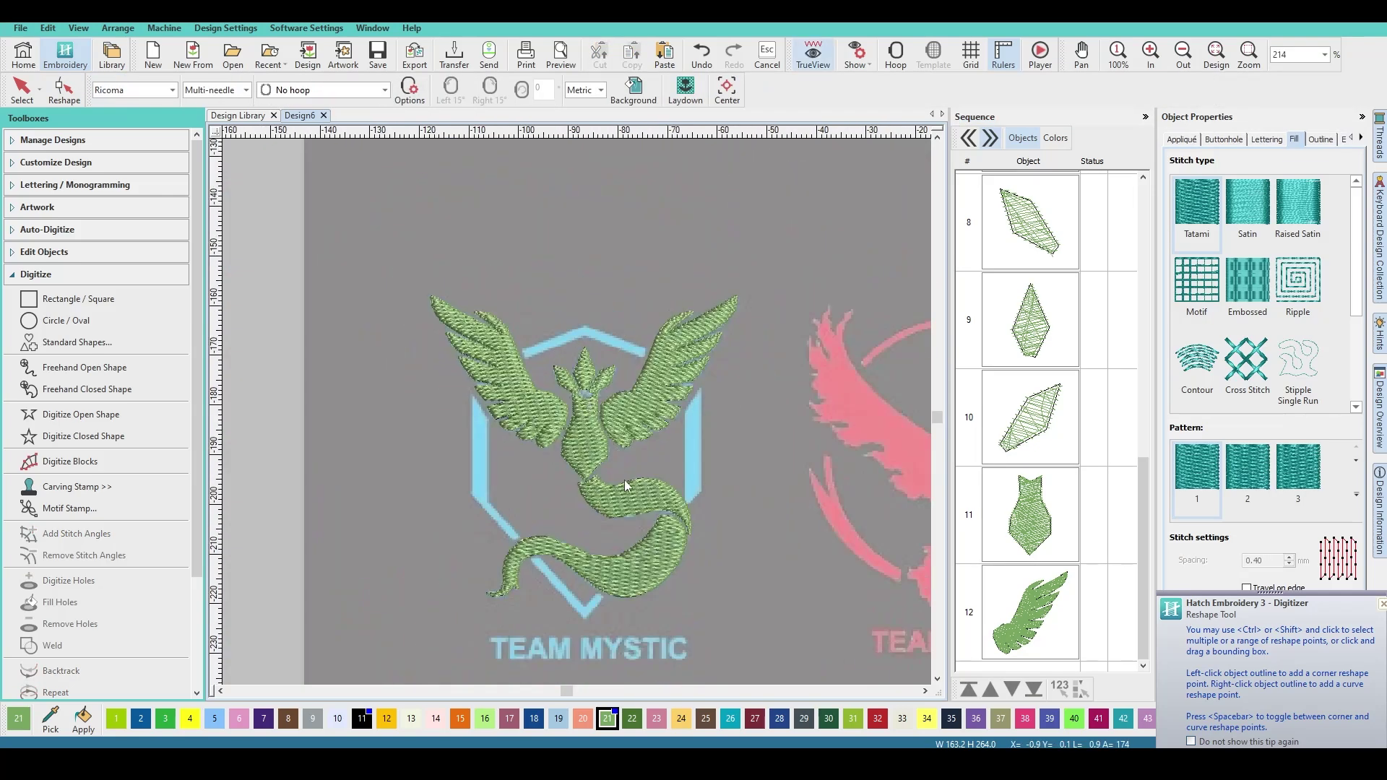
pyautogui.scroll(3, 577, 413)
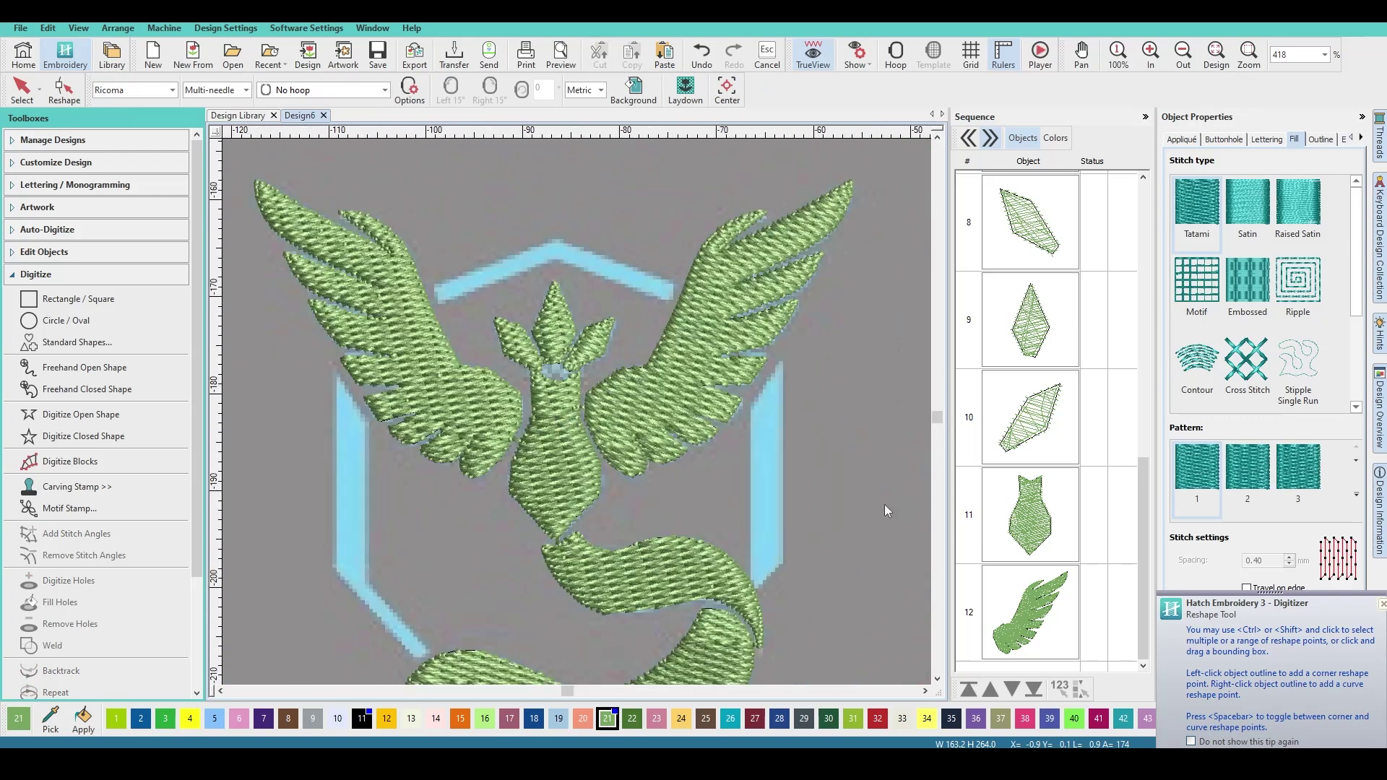
pyautogui.moveTo(1142, 536); pyautogui.dragTo(1130, 597)
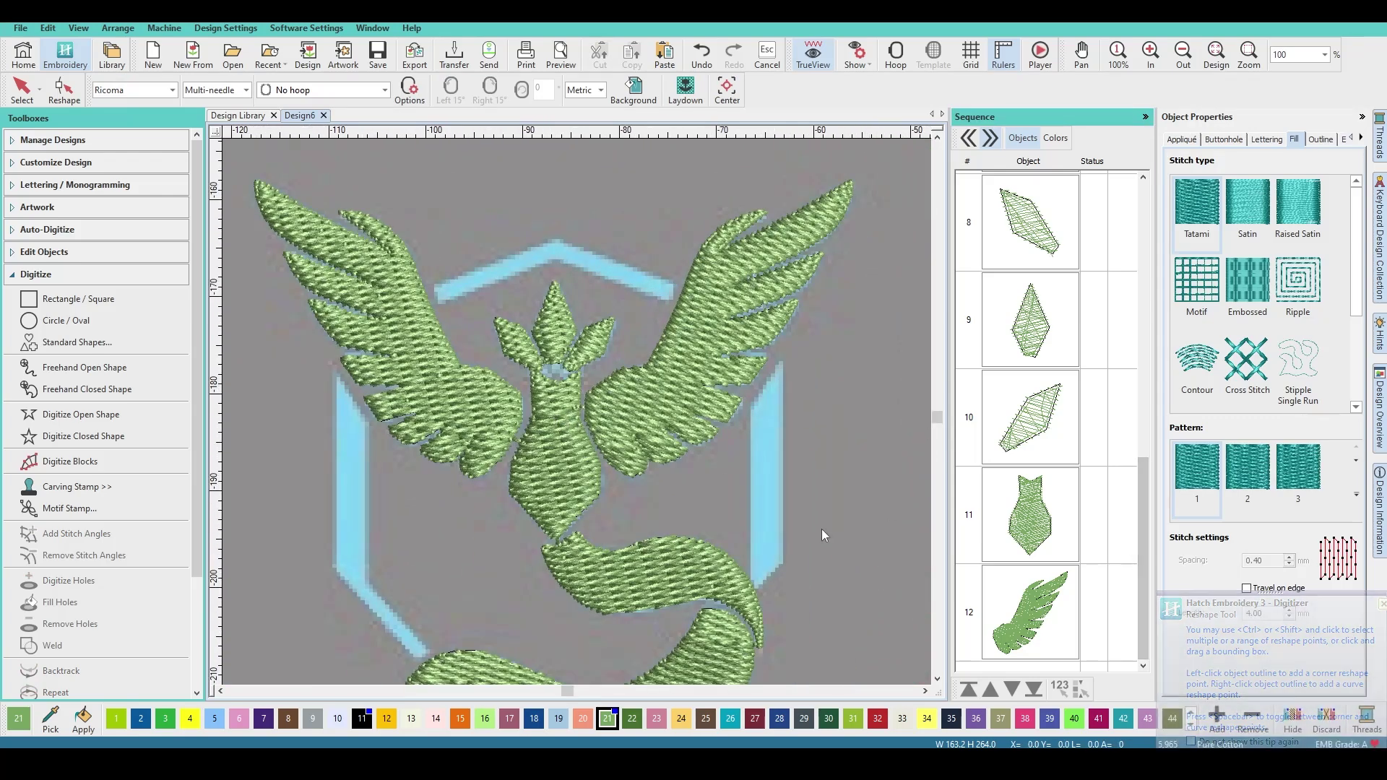
pyautogui.scroll(-2, 504, 448)
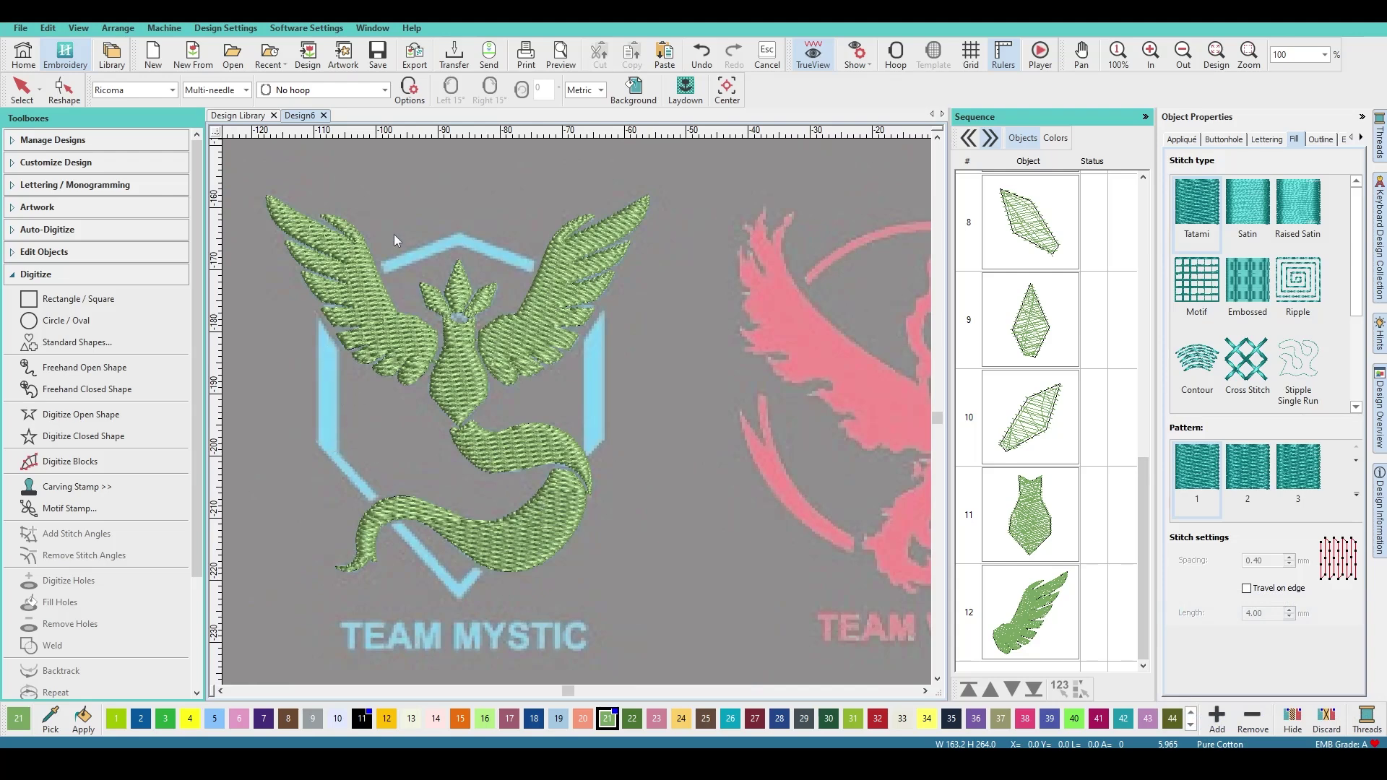
pyautogui.scroll(3, 395, 239)
pyautogui.click(107, 437)
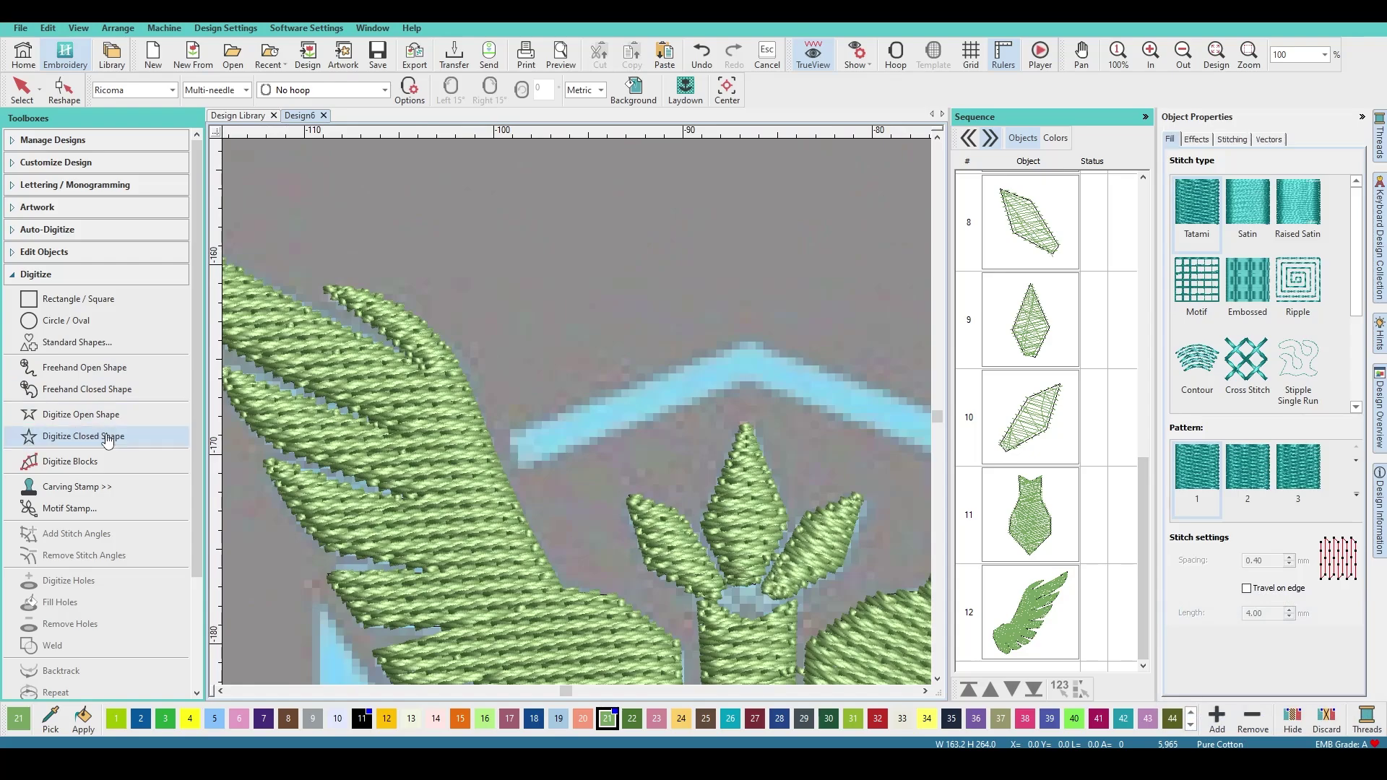
pyautogui.scroll(-4, 465, 334)
pyautogui.scroll(2, 527, 339)
pyautogui.scroll(-2, 517, 426)
pyautogui.scroll(3, 911, 406)
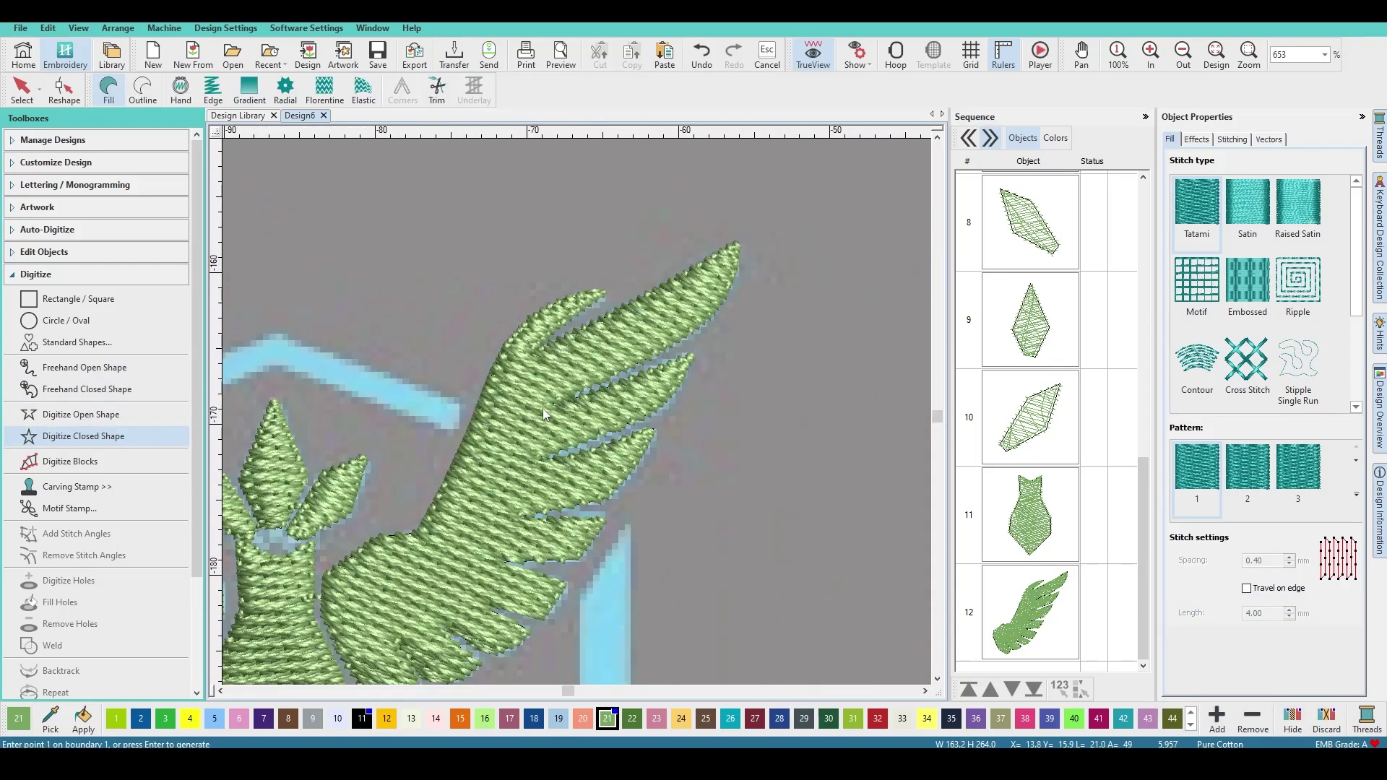
pyautogui.press('Escape')
# Move the right wing's stitch end point onto its inner edge, beside the right tip of the frame's top chevron
pyautogui.scroll(-1, 448, 408)
pyautogui.scroll(3, 577, 412)
pyautogui.click(618, 463)
pyautogui.scroll(-1, 619, 463)
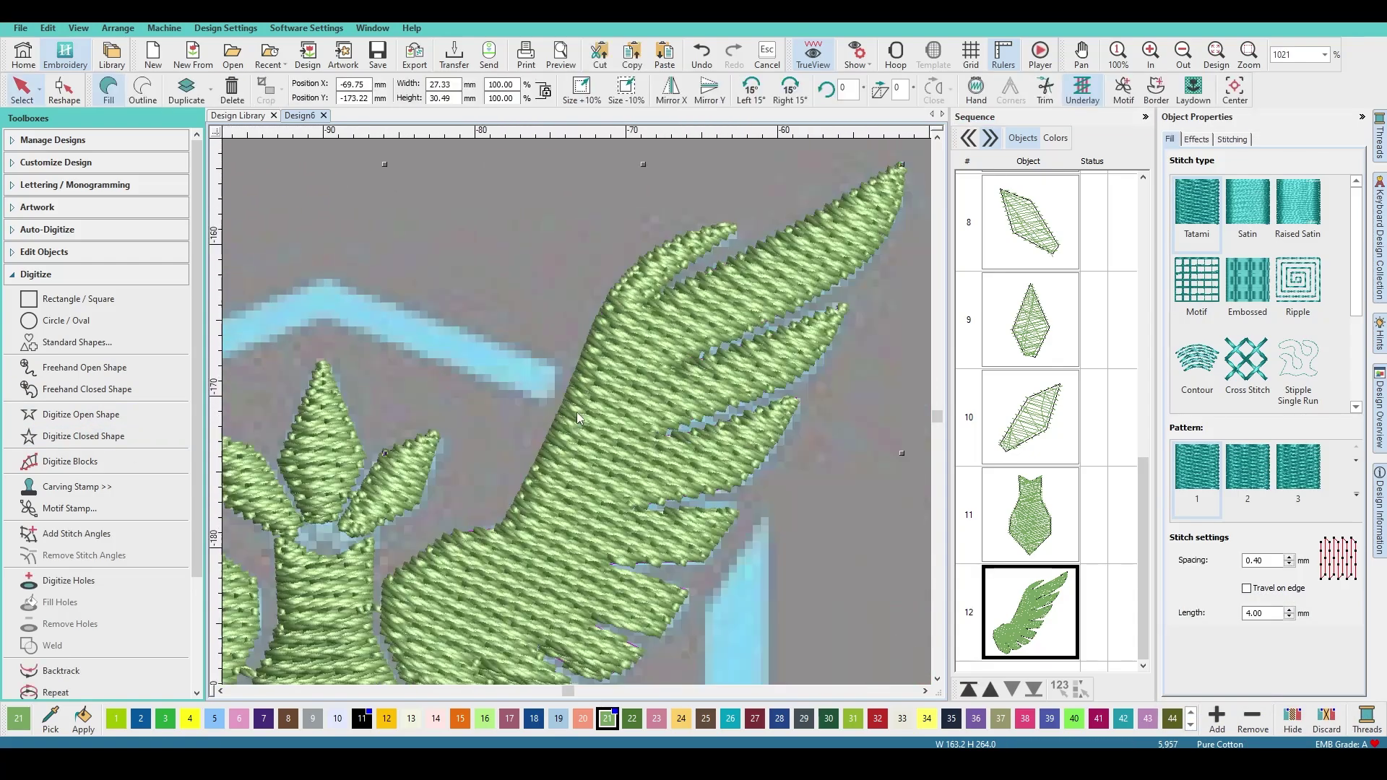
pyautogui.scroll(-3, 548, 330)
pyautogui.press('h')
pyautogui.scroll(3, 548, 456)
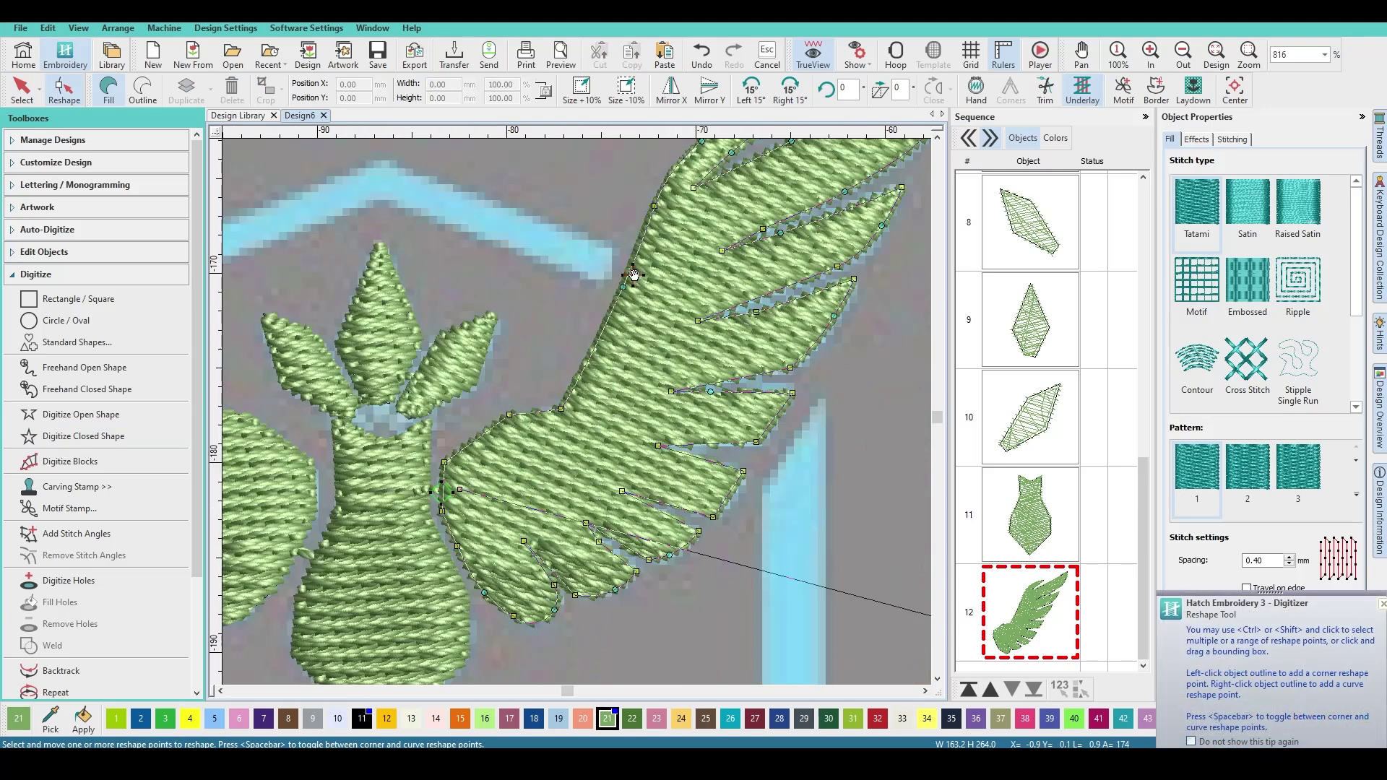
pyautogui.moveTo(633, 276); pyautogui.dragTo(629, 273)
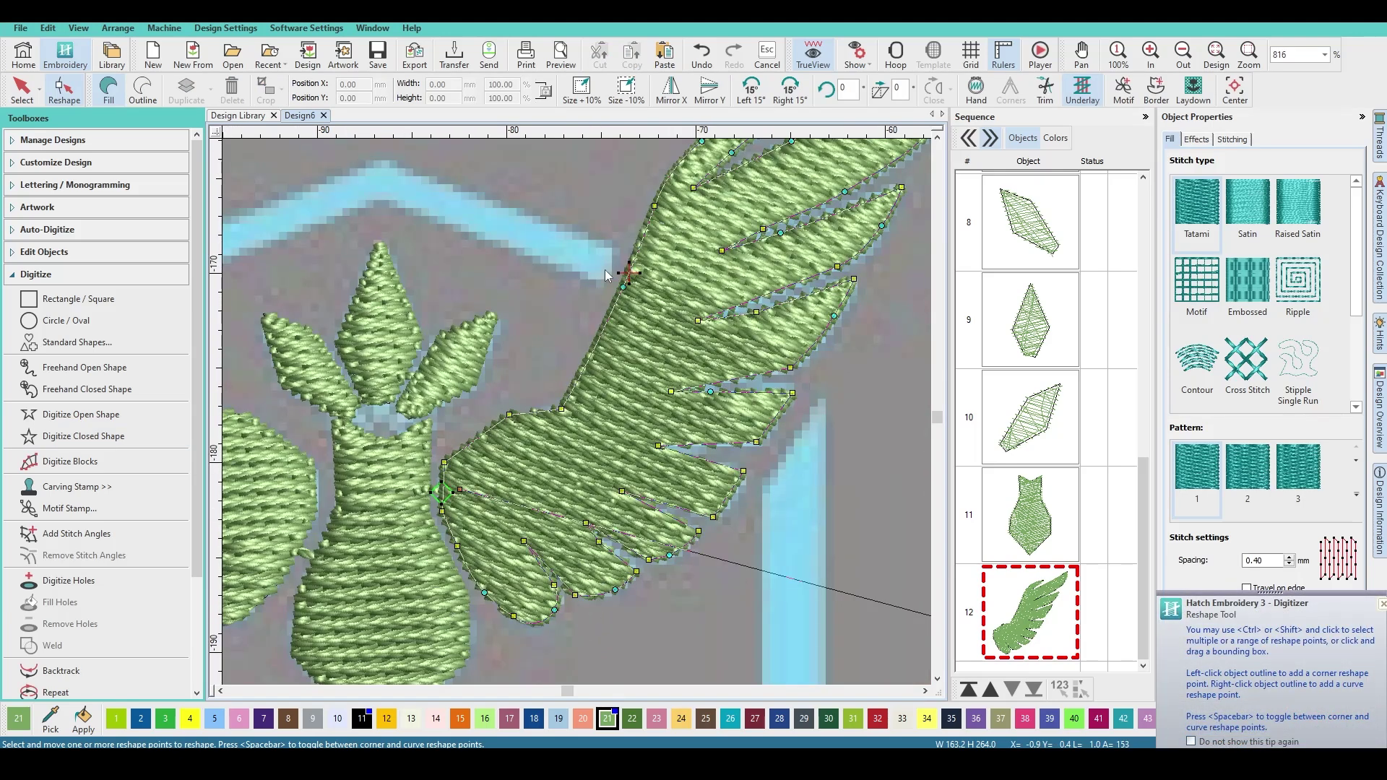
pyautogui.click(528, 246)
# Digitize the frame's top chevron between the wings as a closed fill shape about 25 mm wide and 7 mm high
pyautogui.scroll(3, 577, 419)
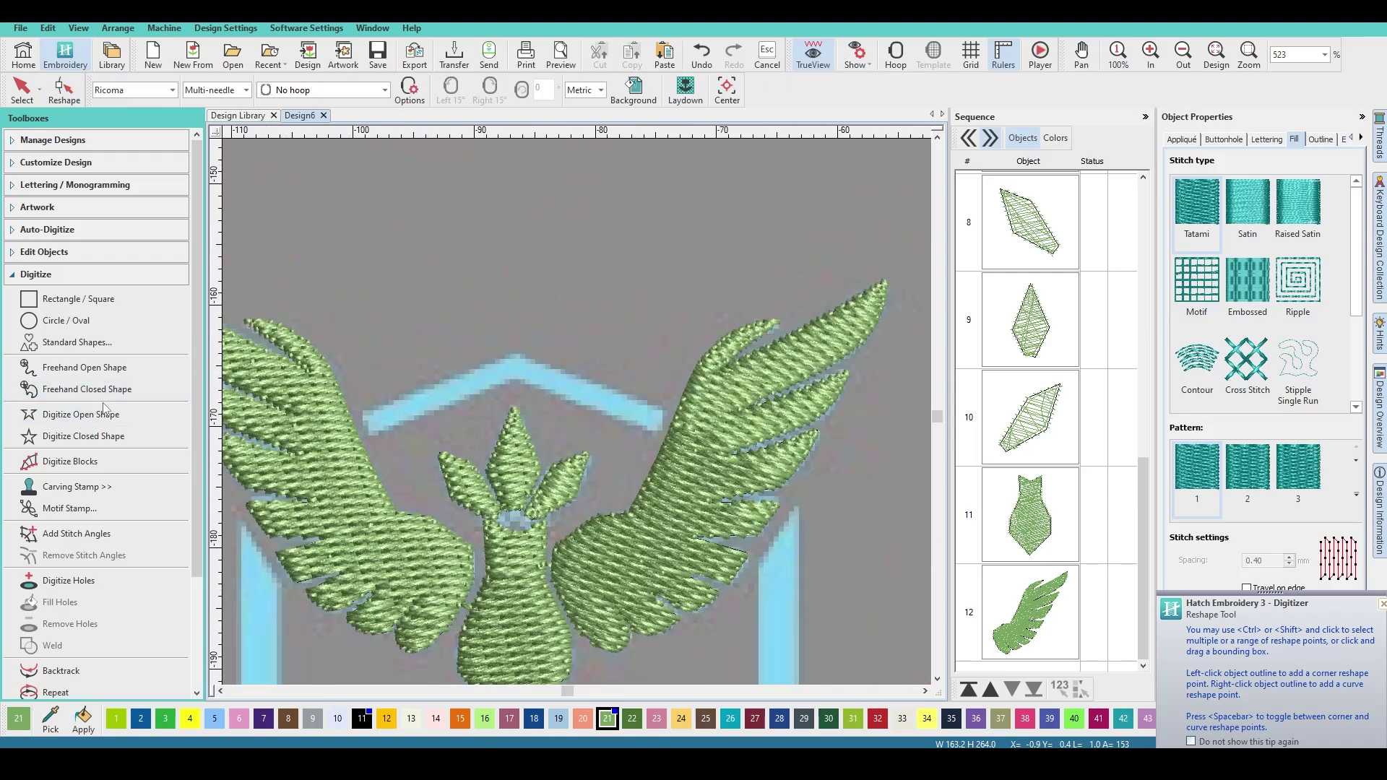
pyautogui.click(83, 437)
pyautogui.click(362, 417)
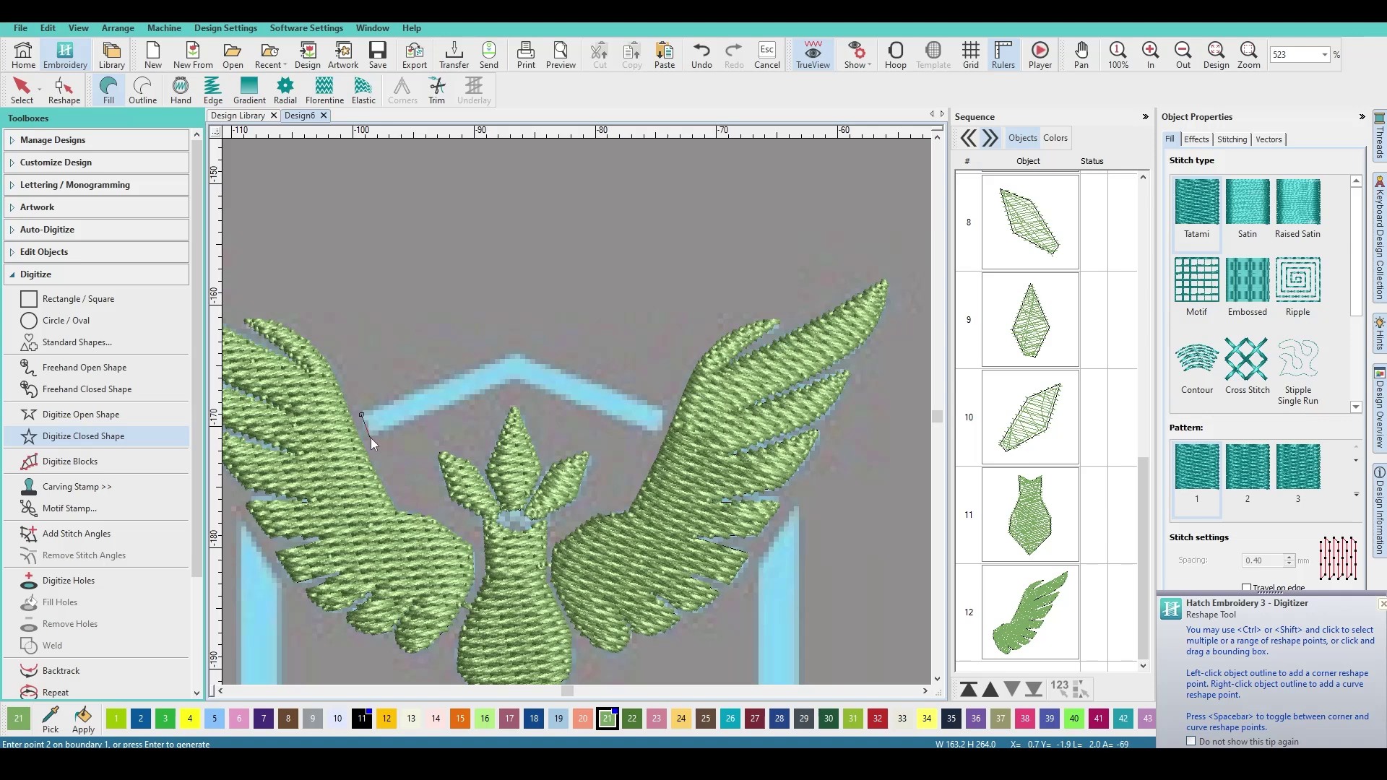
pyautogui.click(369, 436)
pyautogui.click(512, 380)
pyautogui.click(654, 431)
pyautogui.click(661, 408)
pyautogui.click(520, 353)
pyautogui.press('Return')
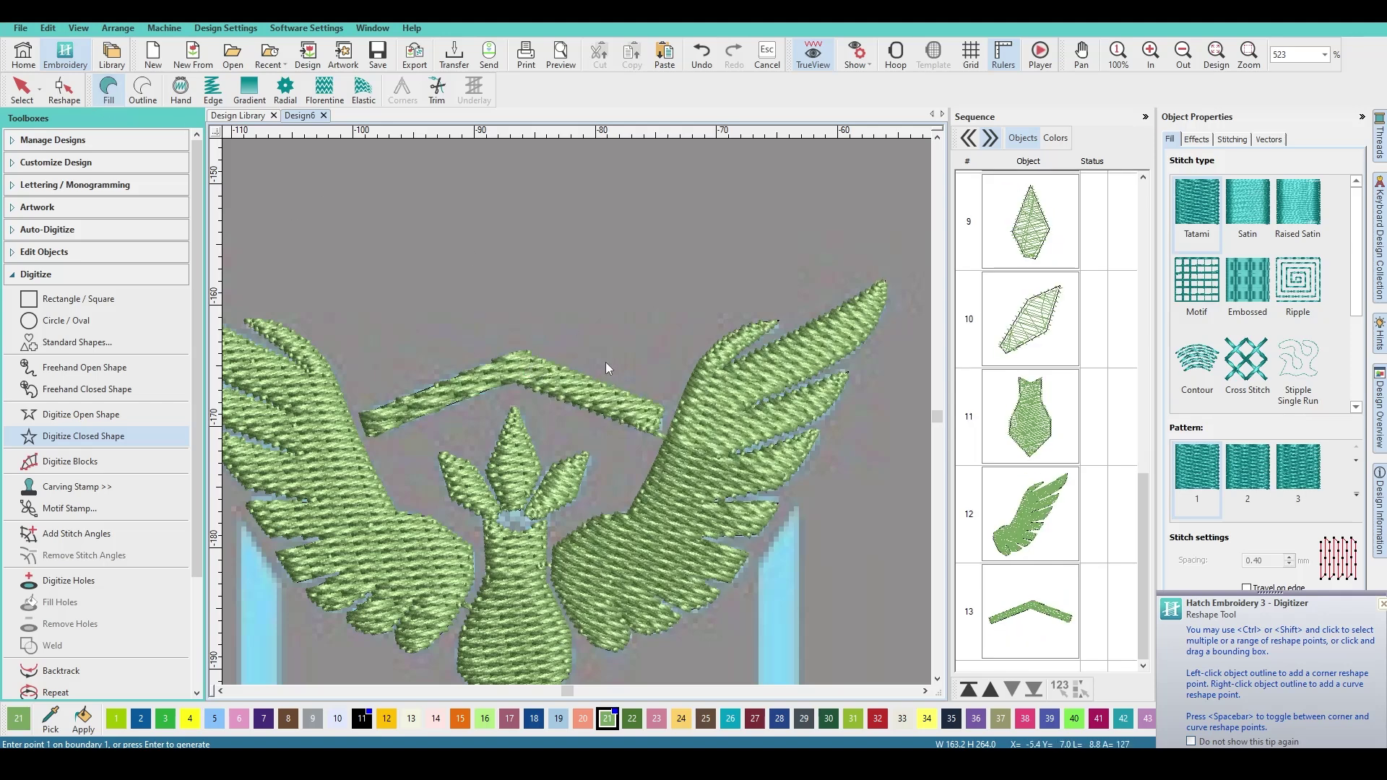
pyautogui.press('Escape')
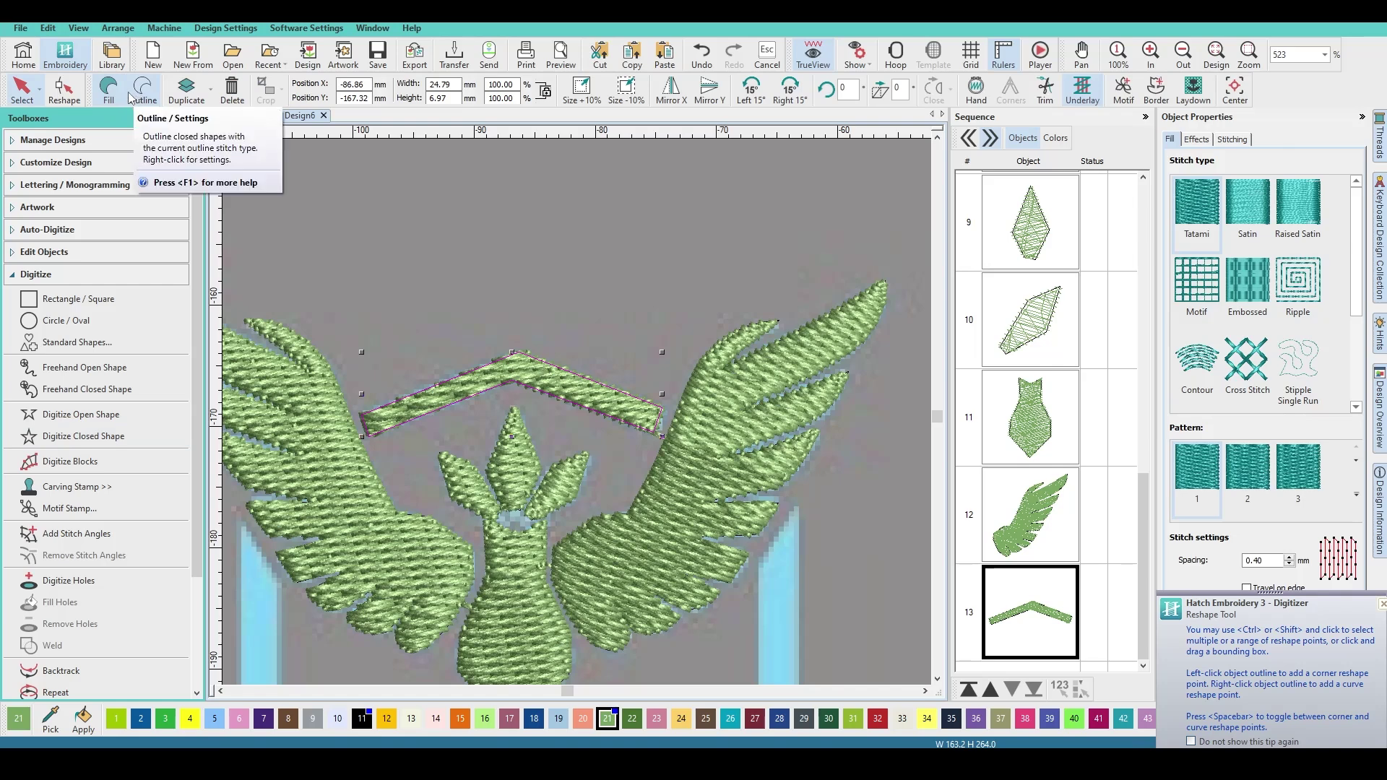
# Convert the top chevron to a Satin fill and set its stitch angle to about 88°
pyautogui.click(1243, 209)
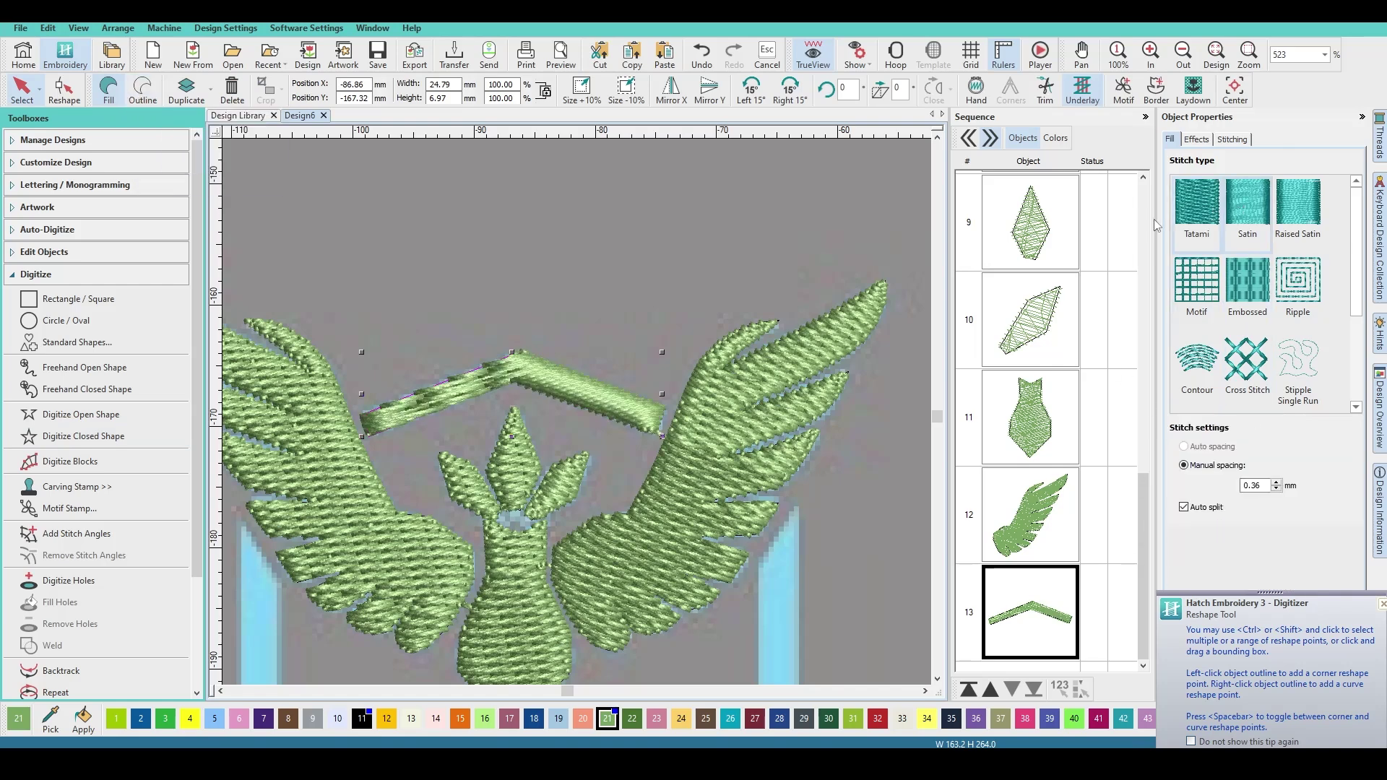
pyautogui.press('h')
pyautogui.moveTo(652, 359); pyautogui.dragTo(369, 239)
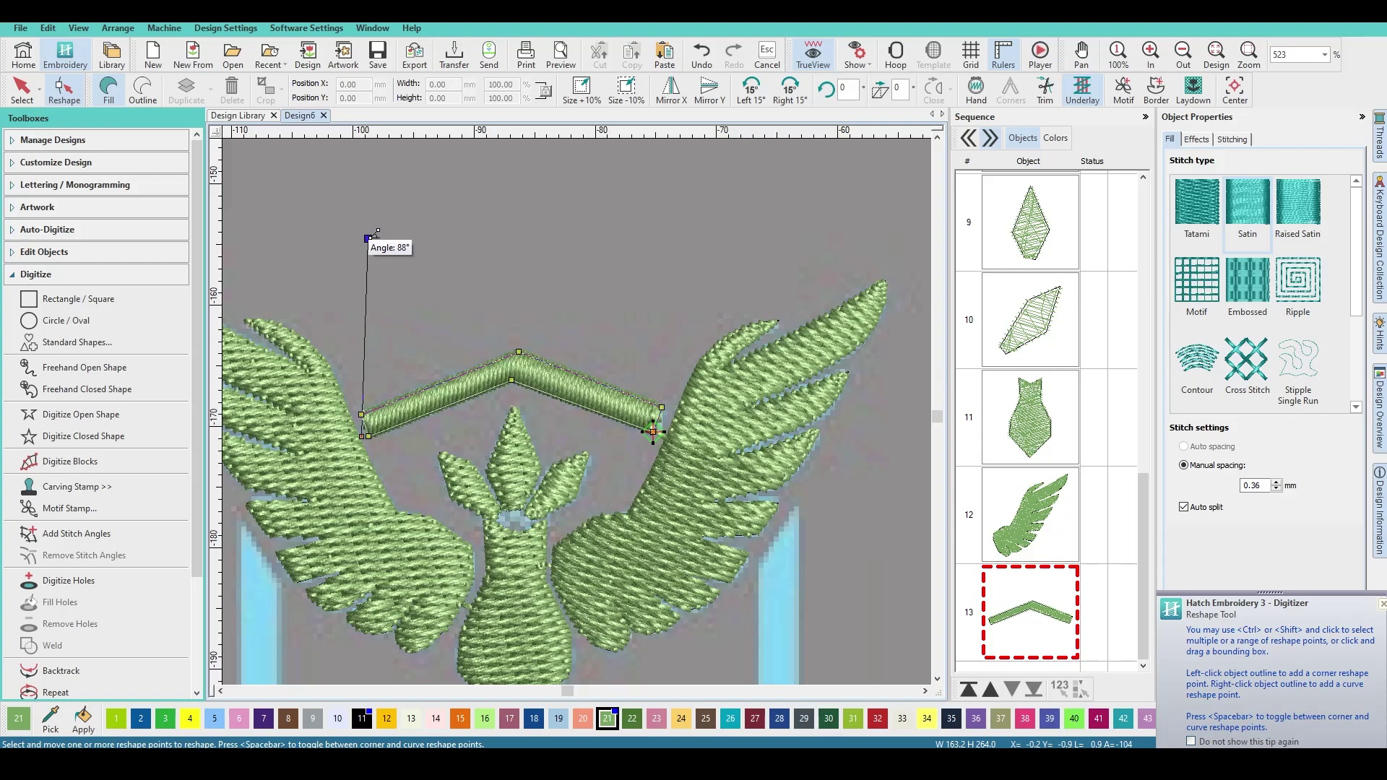
pyautogui.press('Escape')
# Inspect the stitch connection between the right wing and the top chevron with TrueView off, and restore TrueView
pyautogui.scroll(-2, 561, 402)
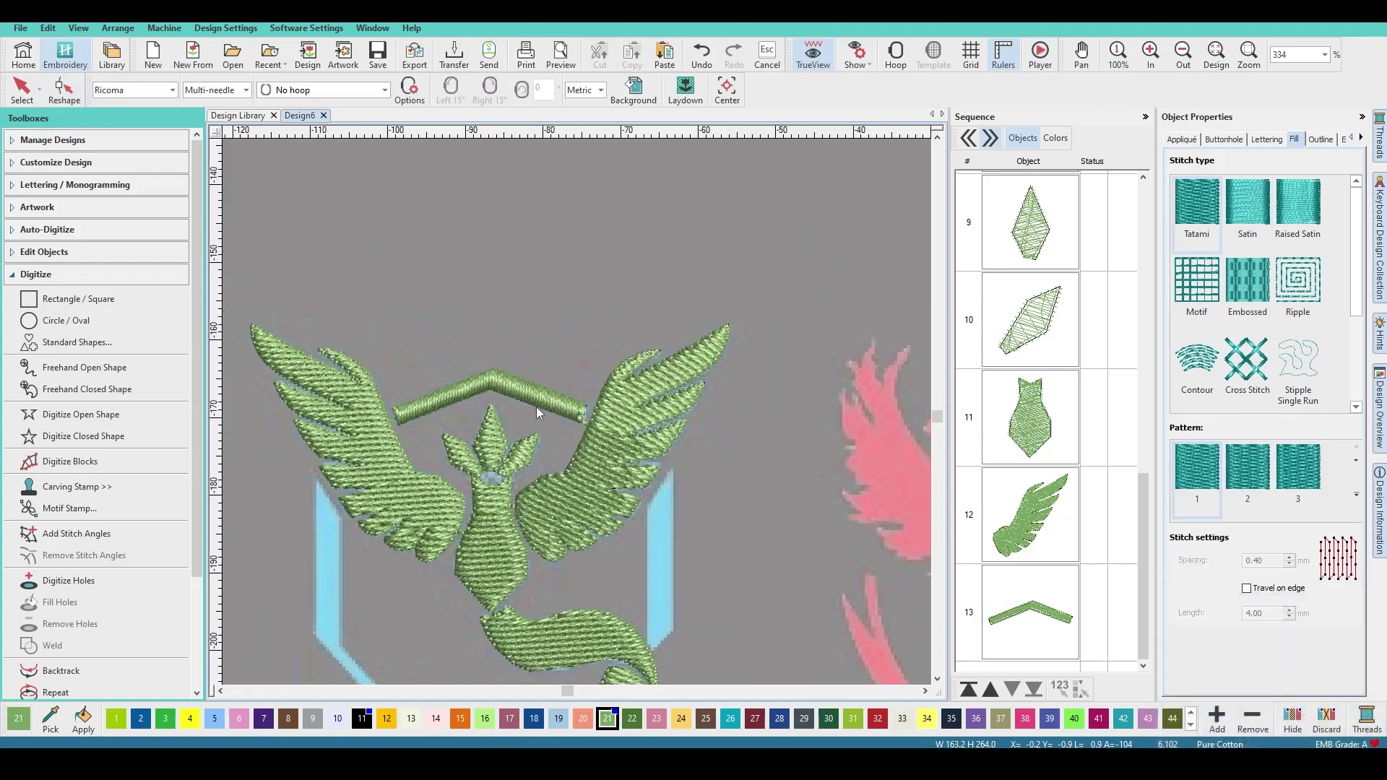
pyautogui.scroll(8, 549, 406)
pyautogui.press('t')
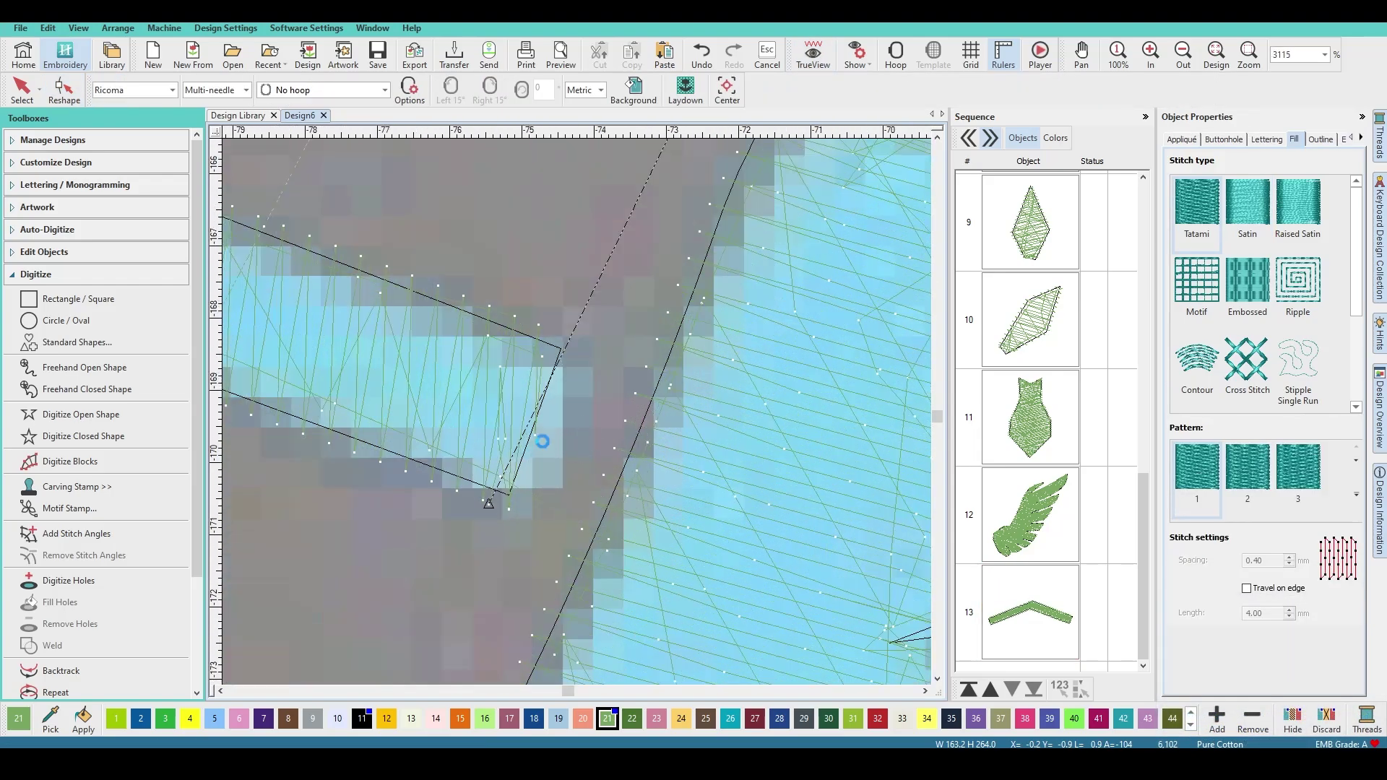
pyautogui.press('t')
pyautogui.scroll(-9, 578, 417)
pyautogui.scroll(1, 577, 417)
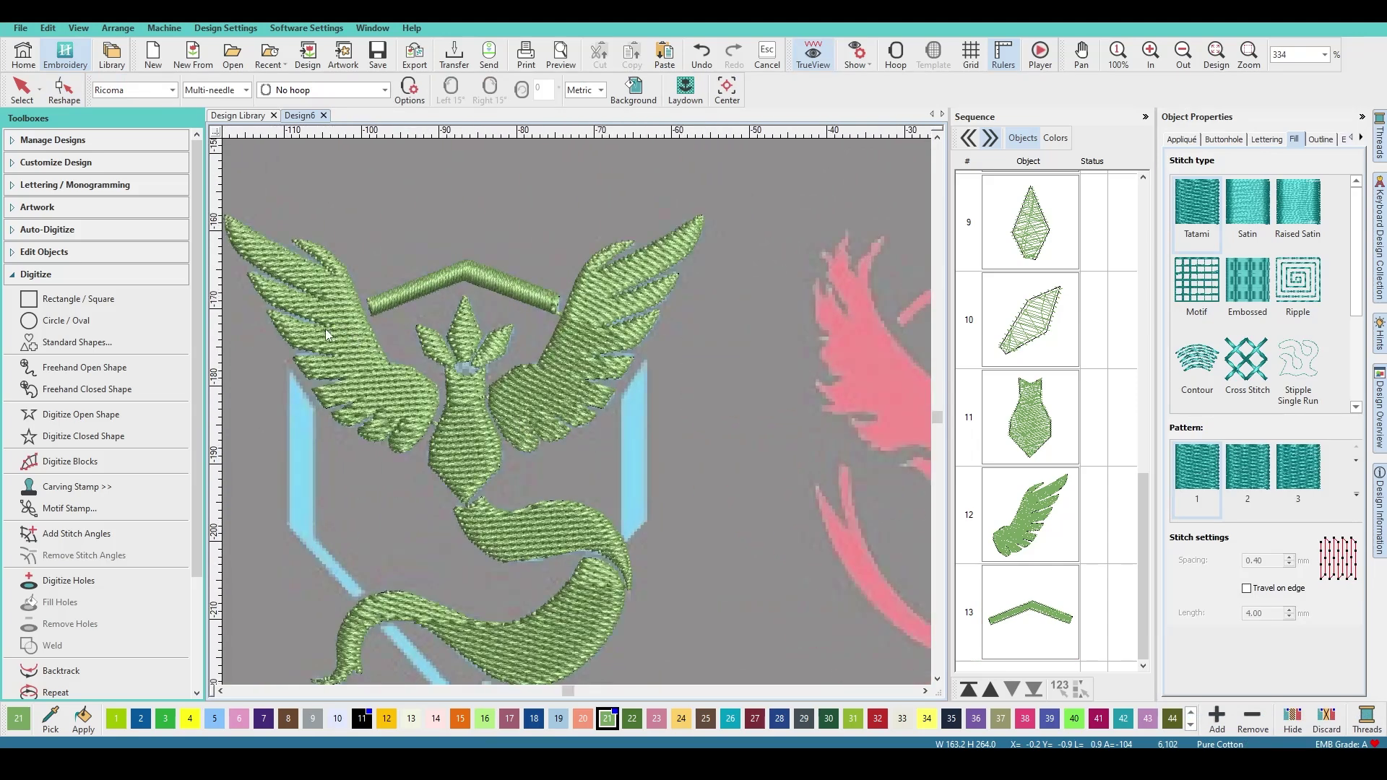
# Digitize the frame's left side as a closed fill shape, from the left wing down to the upper edge of the tail
pyautogui.scroll(-1, 576, 414)
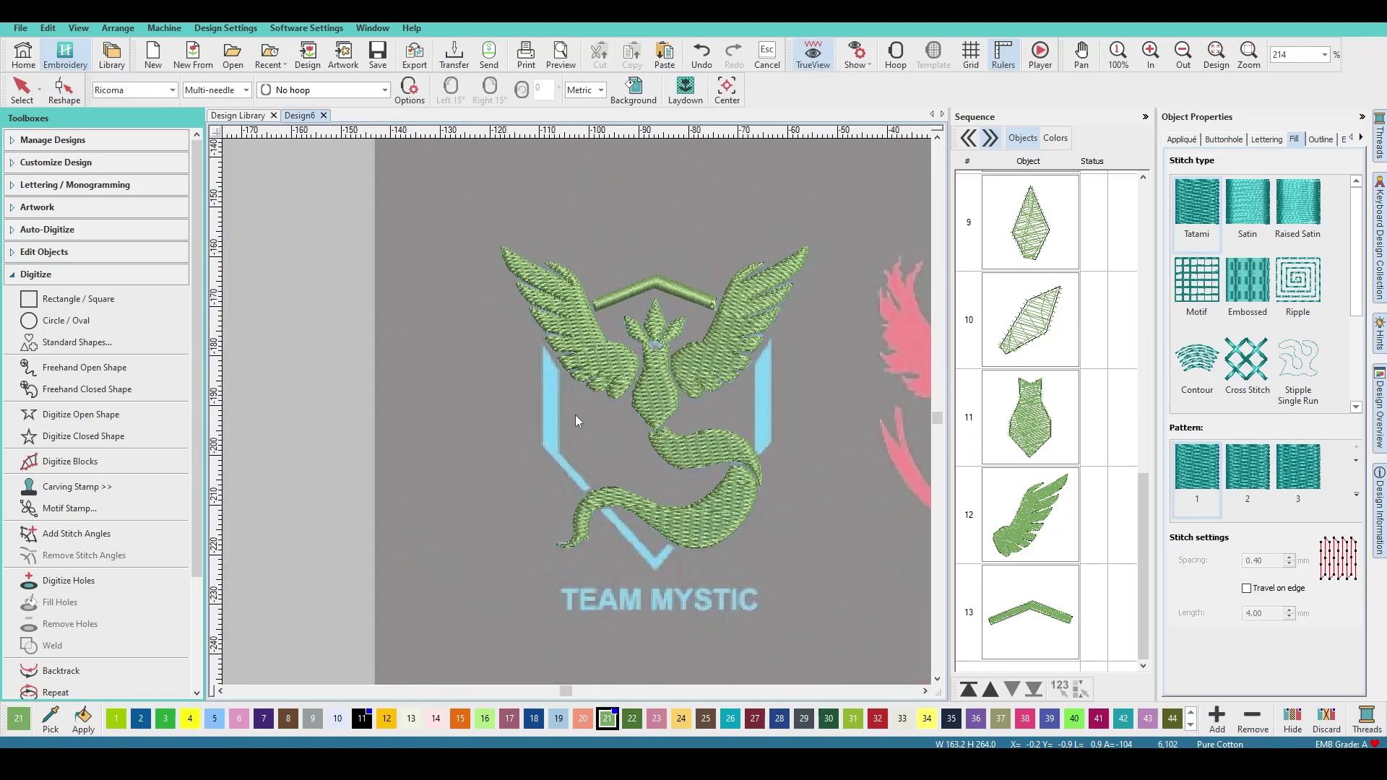
pyautogui.scroll(1, 576, 411)
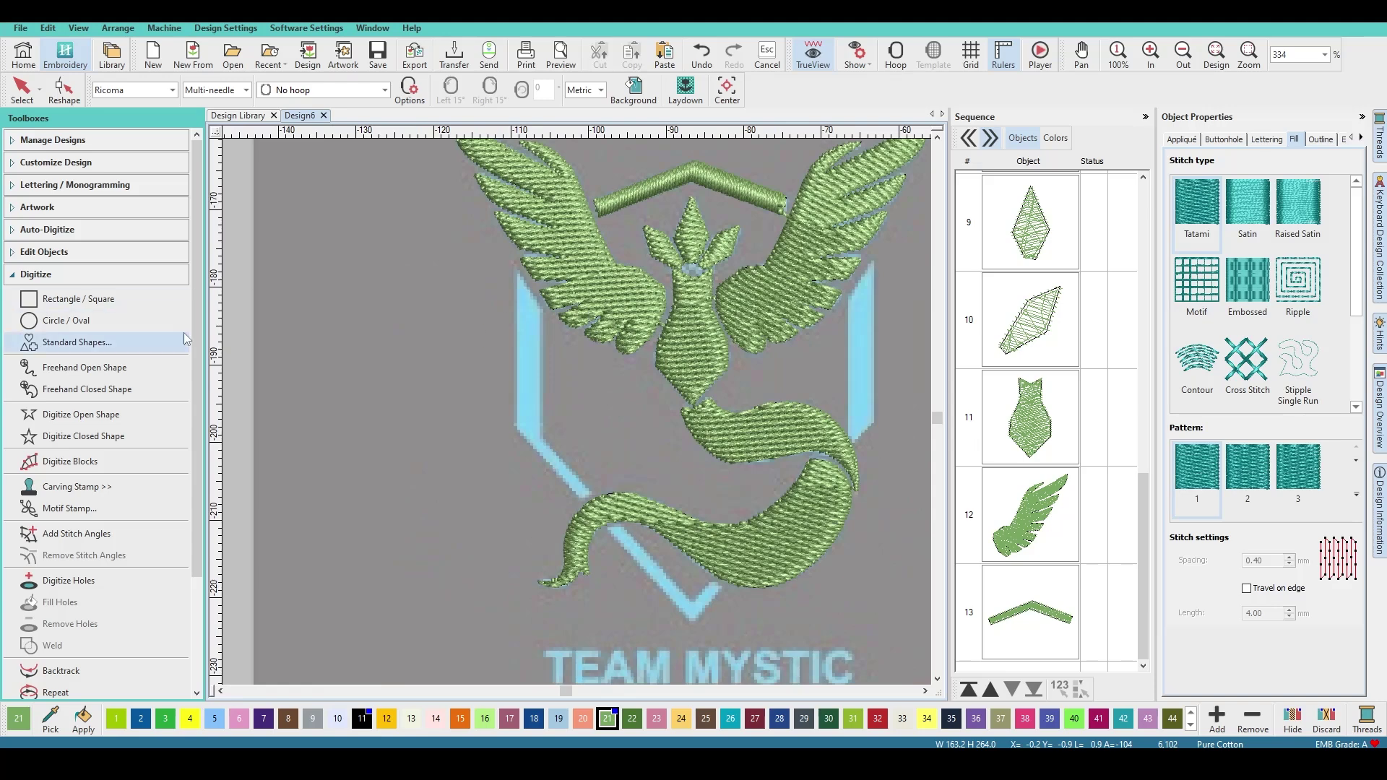
pyautogui.click(100, 438)
pyautogui.scroll(2, 587, 448)
pyautogui.click(563, 406)
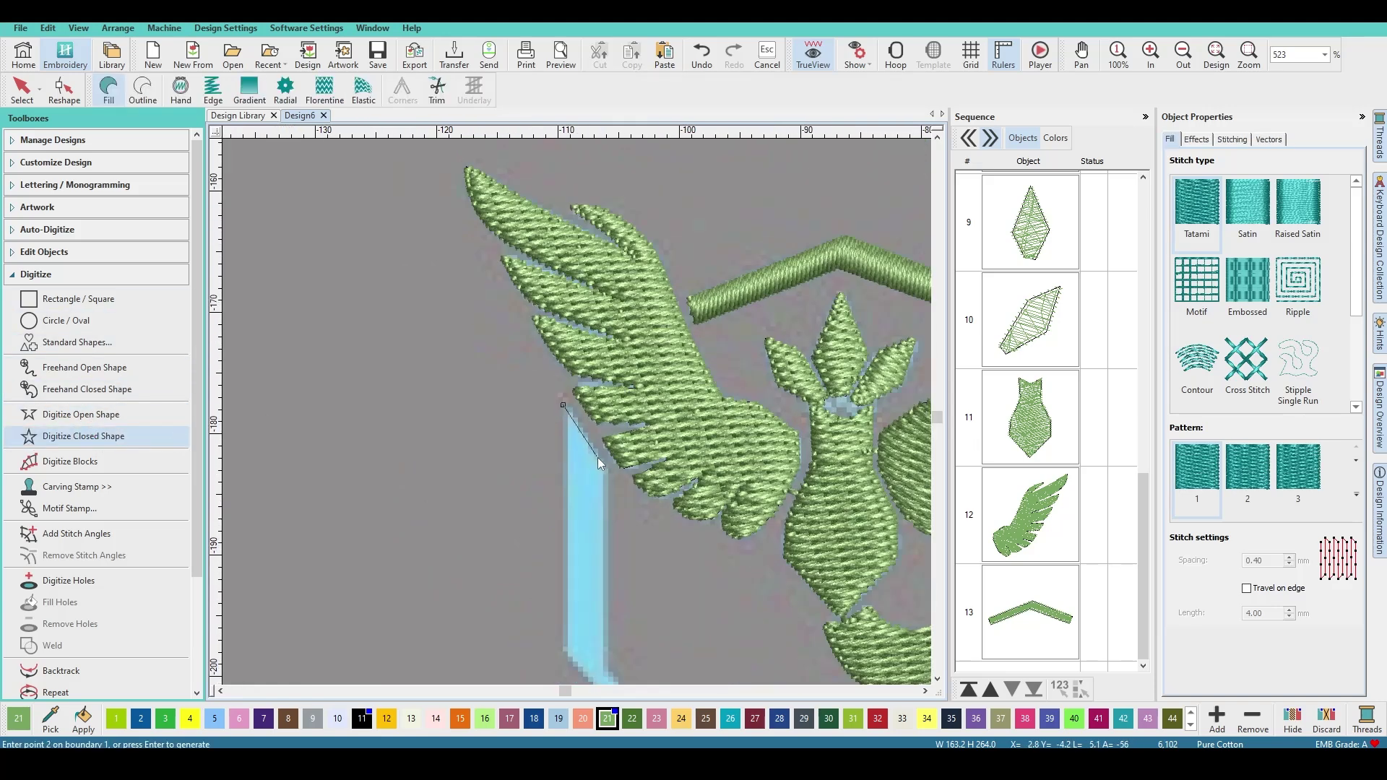
pyautogui.click(609, 471)
pyautogui.scroll(-3, 608, 471)
pyautogui.scroll(2, 575, 419)
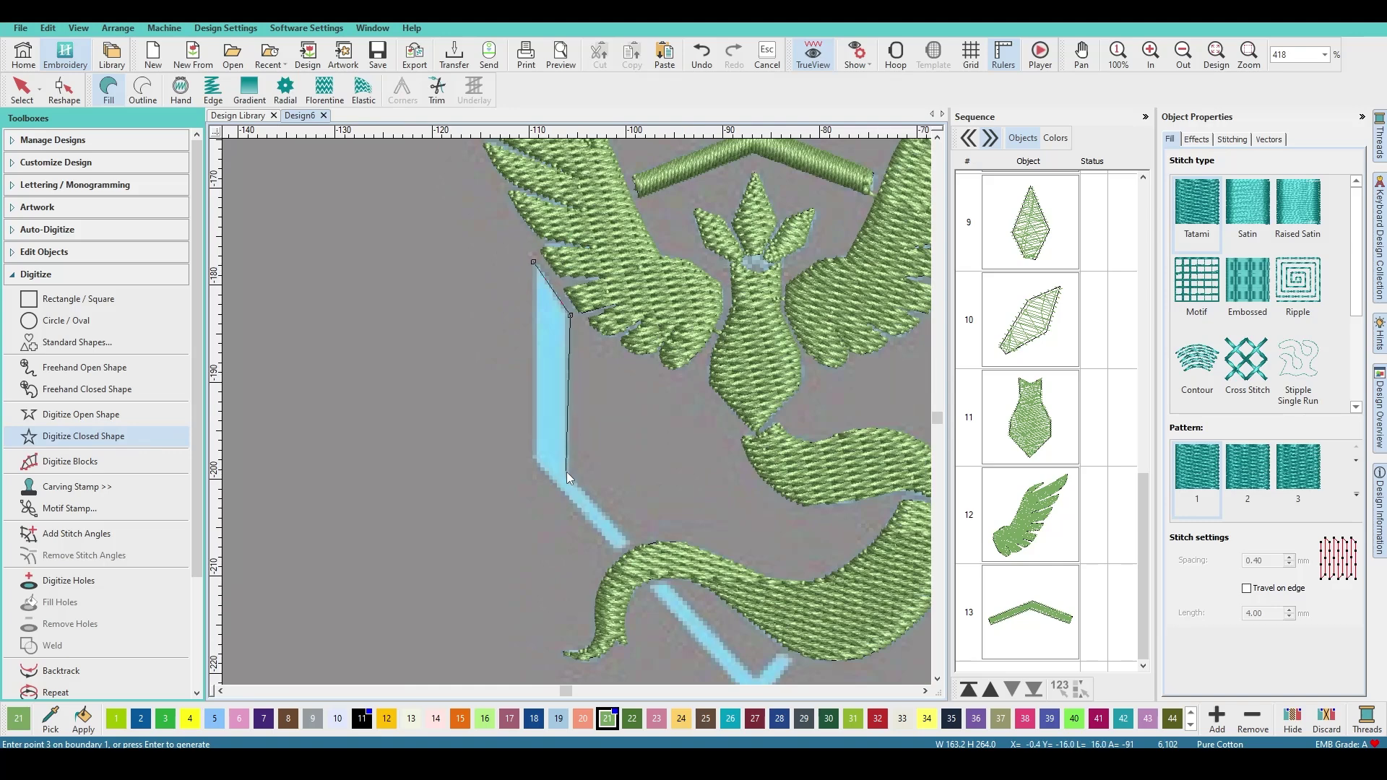
pyautogui.click(604, 669)
pyautogui.click(628, 543)
pyautogui.click(615, 553)
pyautogui.click(533, 463)
pyautogui.press('Return')
# Convert the frame's left side to a Satin fill and turn its stitch angle nearly horizontal
pyautogui.press('h')
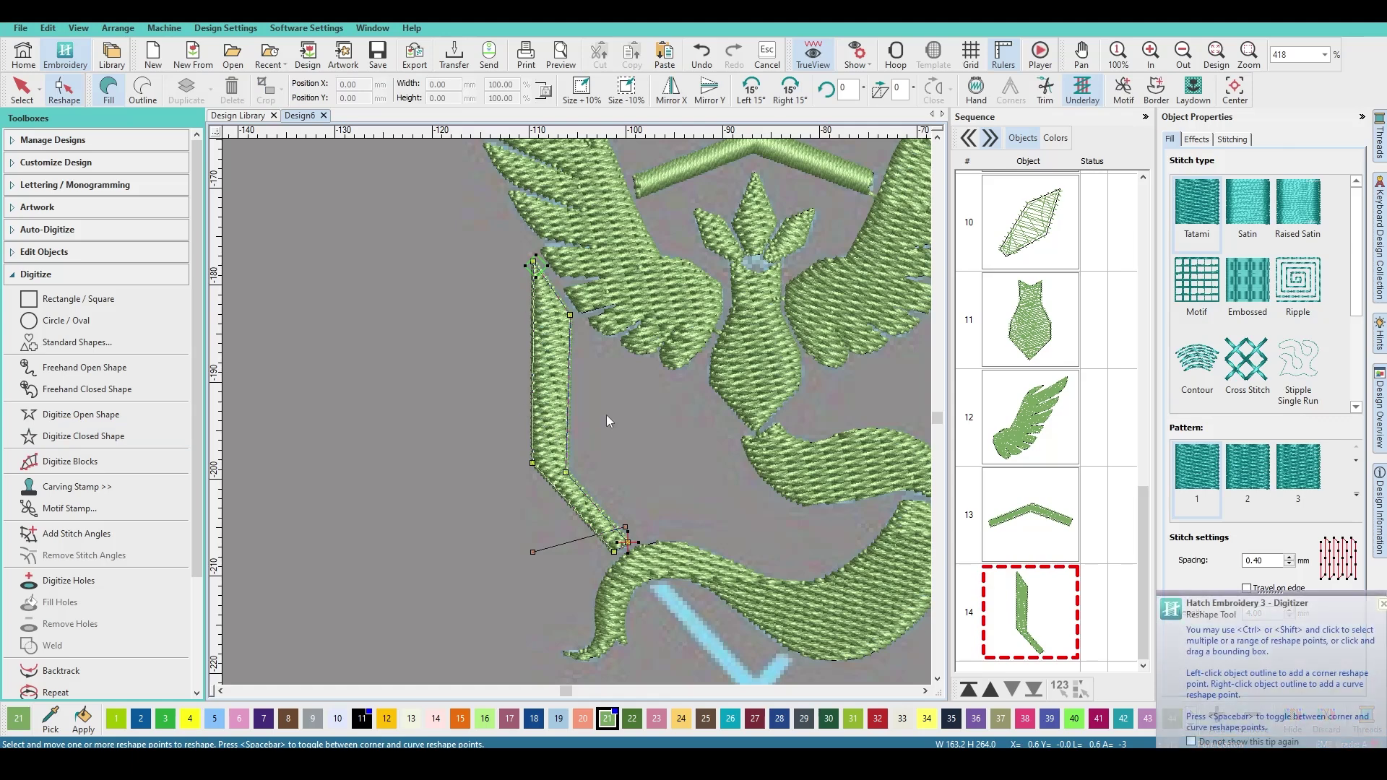
pyautogui.click(1257, 201)
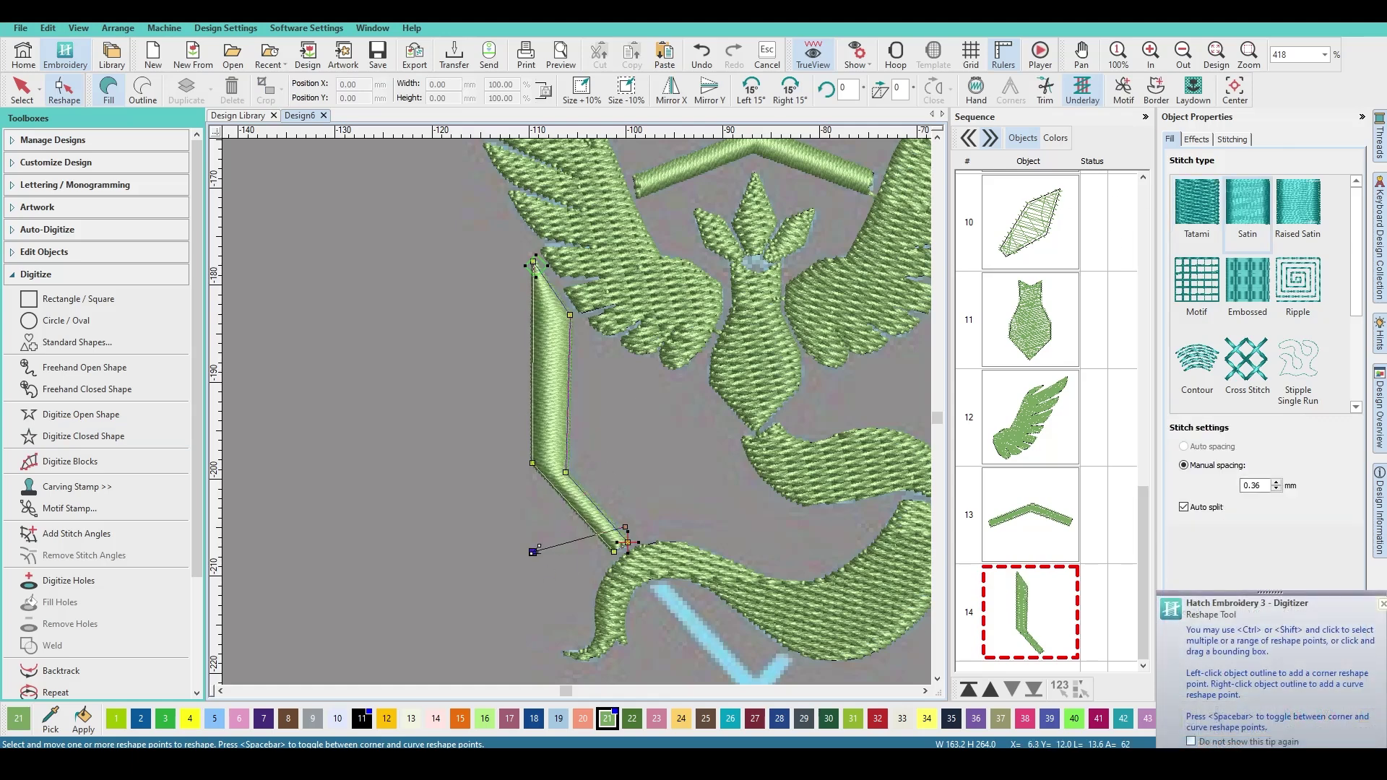
pyautogui.moveTo(532, 552); pyautogui.dragTo(514, 530)
pyautogui.press('Escape')
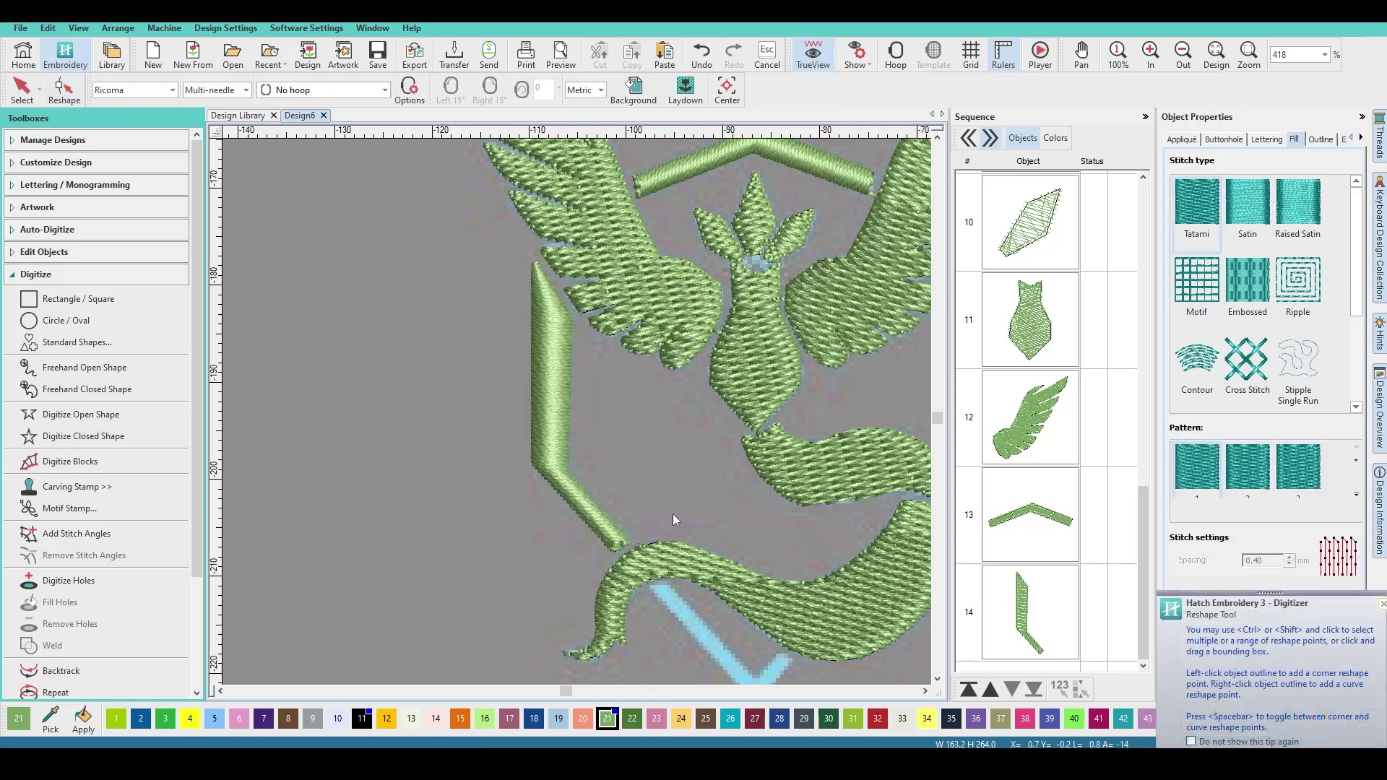
# Digitize the frame's bottom V below the tail as a closed fill shape about 15 mm wide and 12 mm high
pyautogui.scroll(-4, 674, 513)
pyautogui.scroll(2, 579, 410)
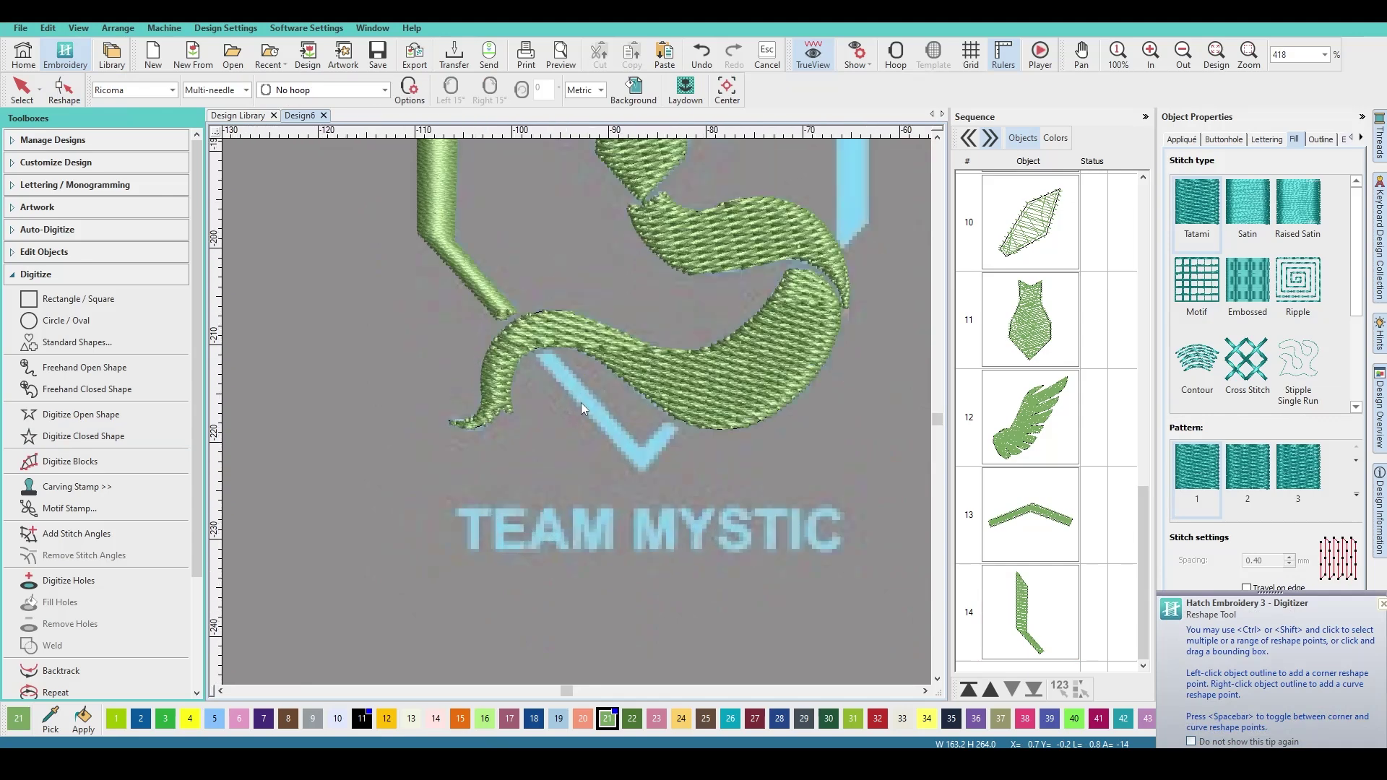
pyautogui.click(145, 436)
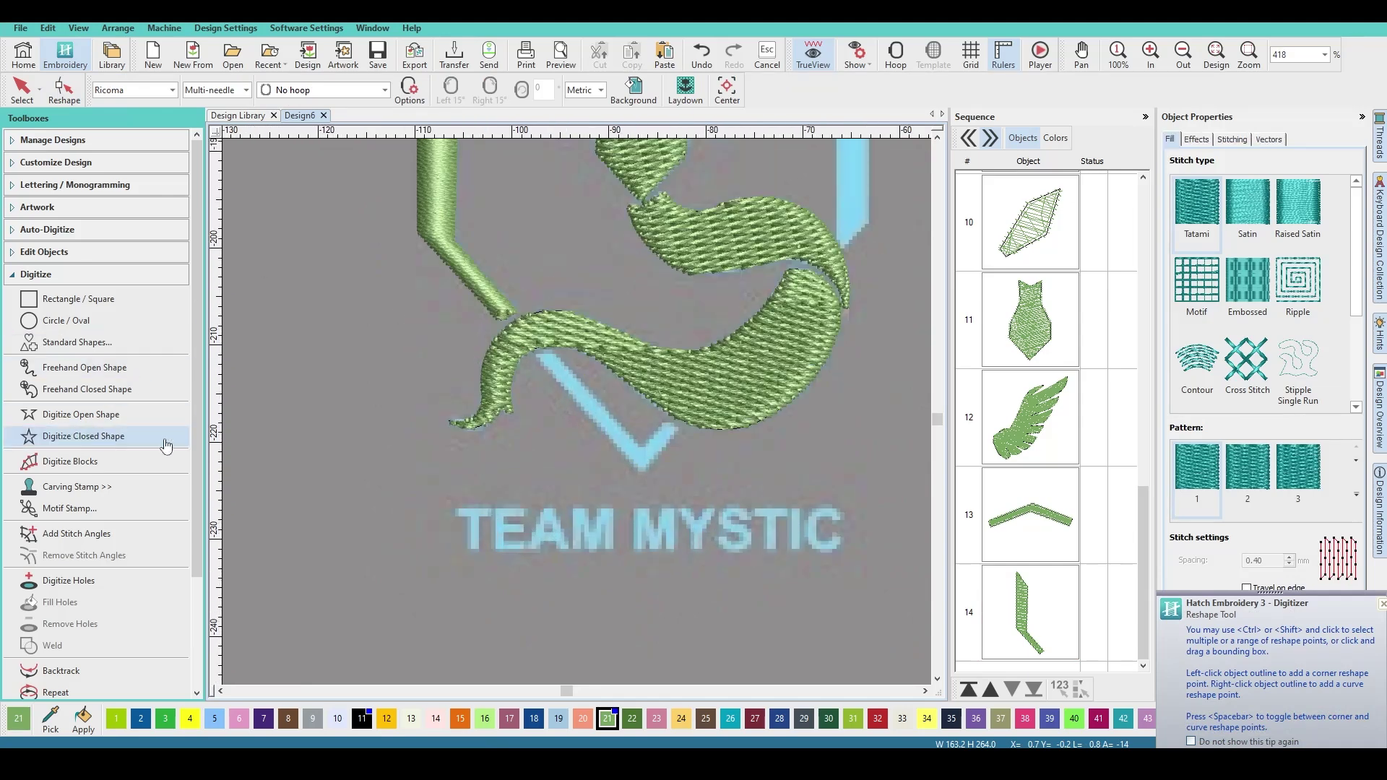
pyautogui.scroll(2, 577, 412)
pyautogui.click(569, 420)
pyautogui.click(593, 413)
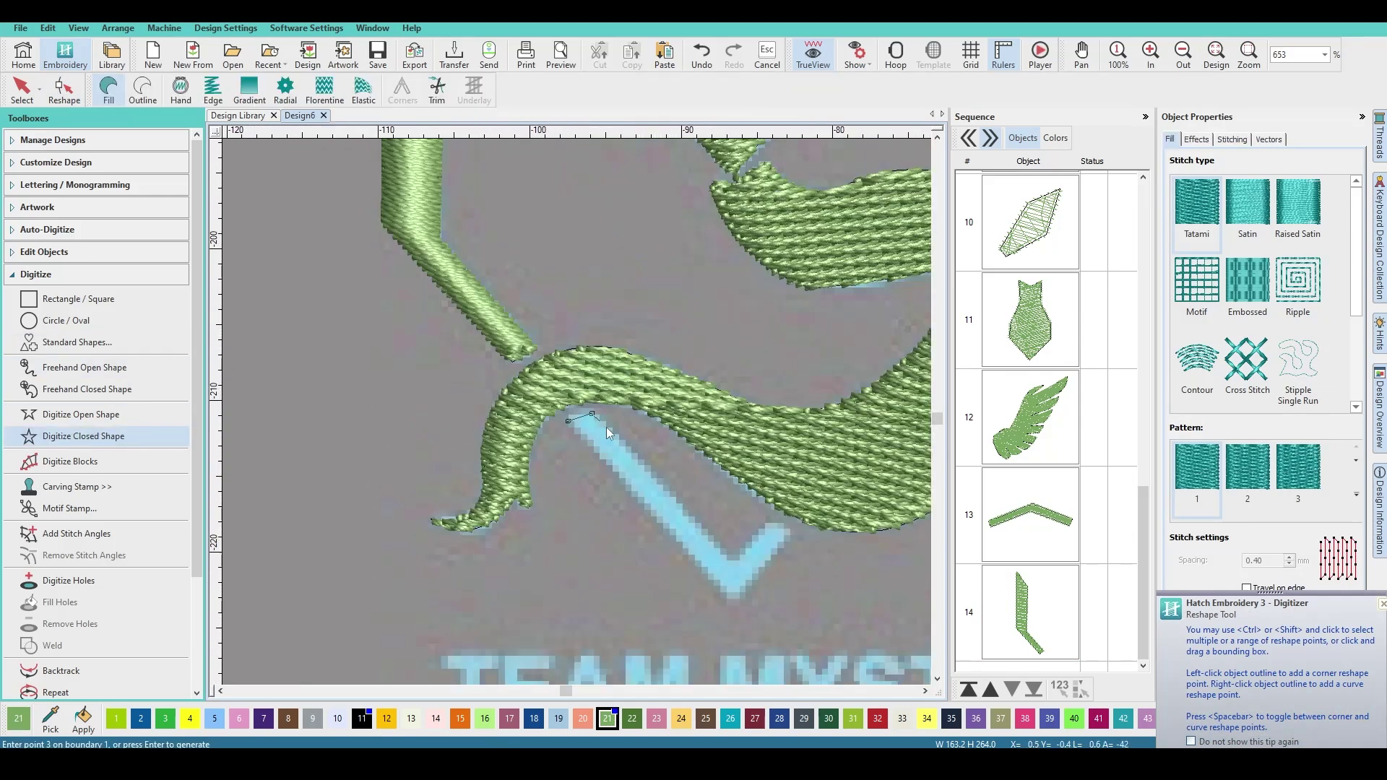
pyautogui.click(729, 558)
pyautogui.click(770, 518)
pyautogui.click(791, 535)
pyautogui.click(733, 601)
pyautogui.press('Return')
# Convert the bottom V to a Satin fill and turn its stitch angle perpendicular to the long leg
pyautogui.press('h')
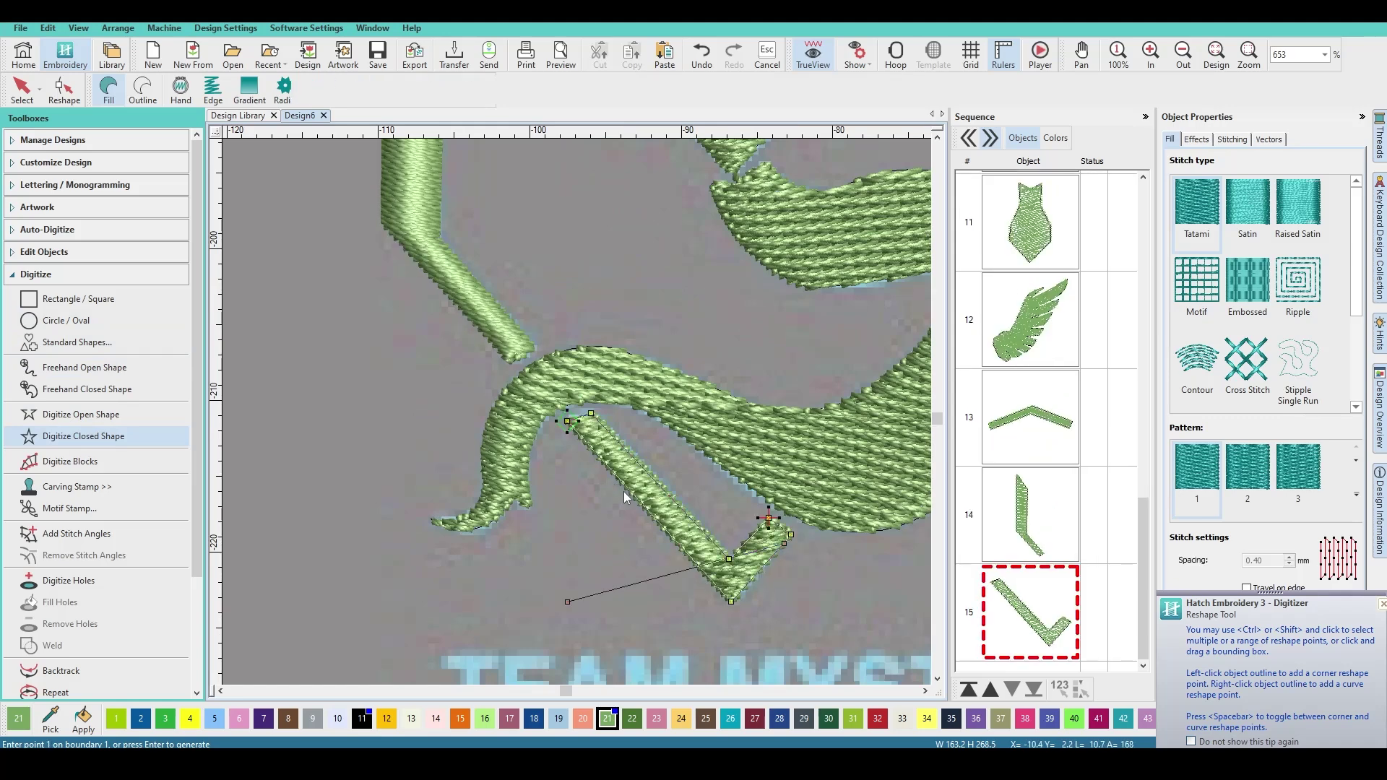
pyautogui.click(1247, 208)
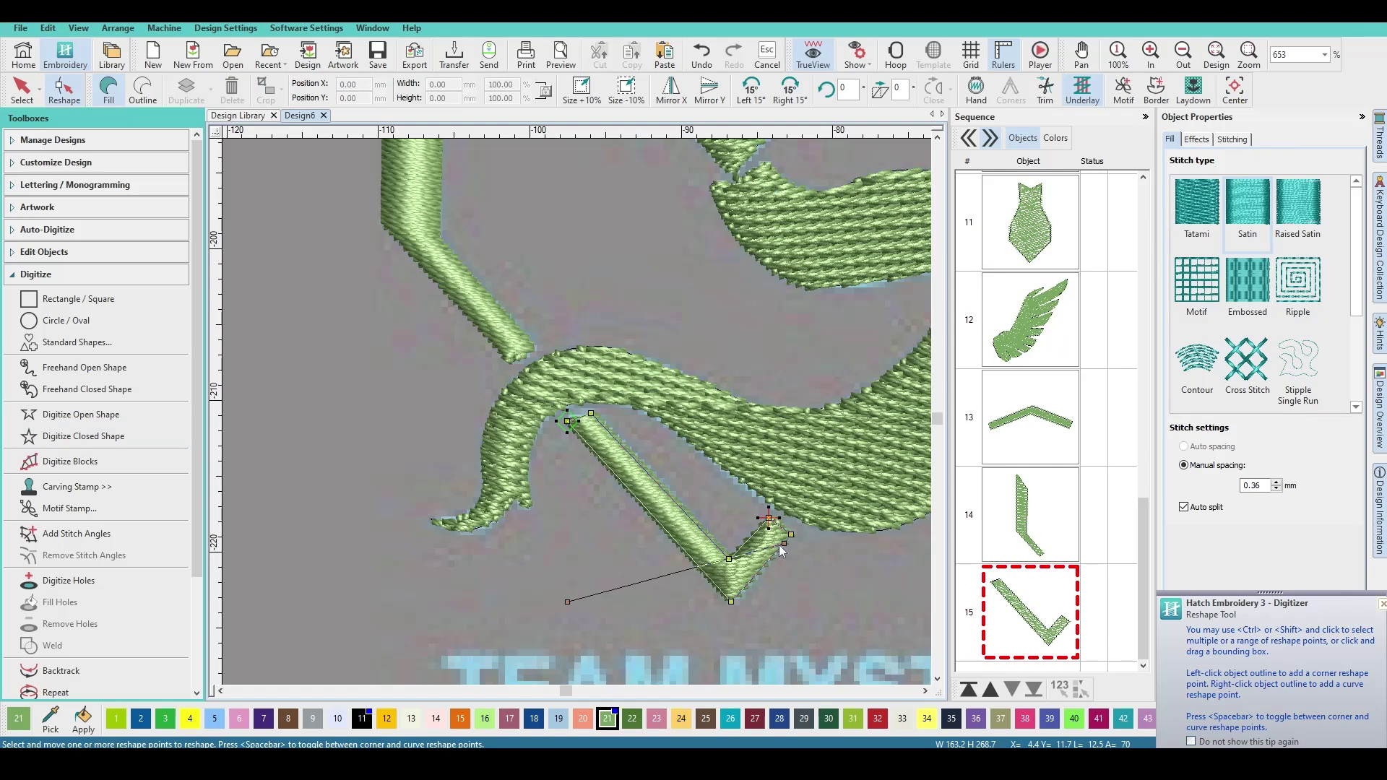
pyautogui.moveTo(782, 544); pyautogui.dragTo(692, 478)
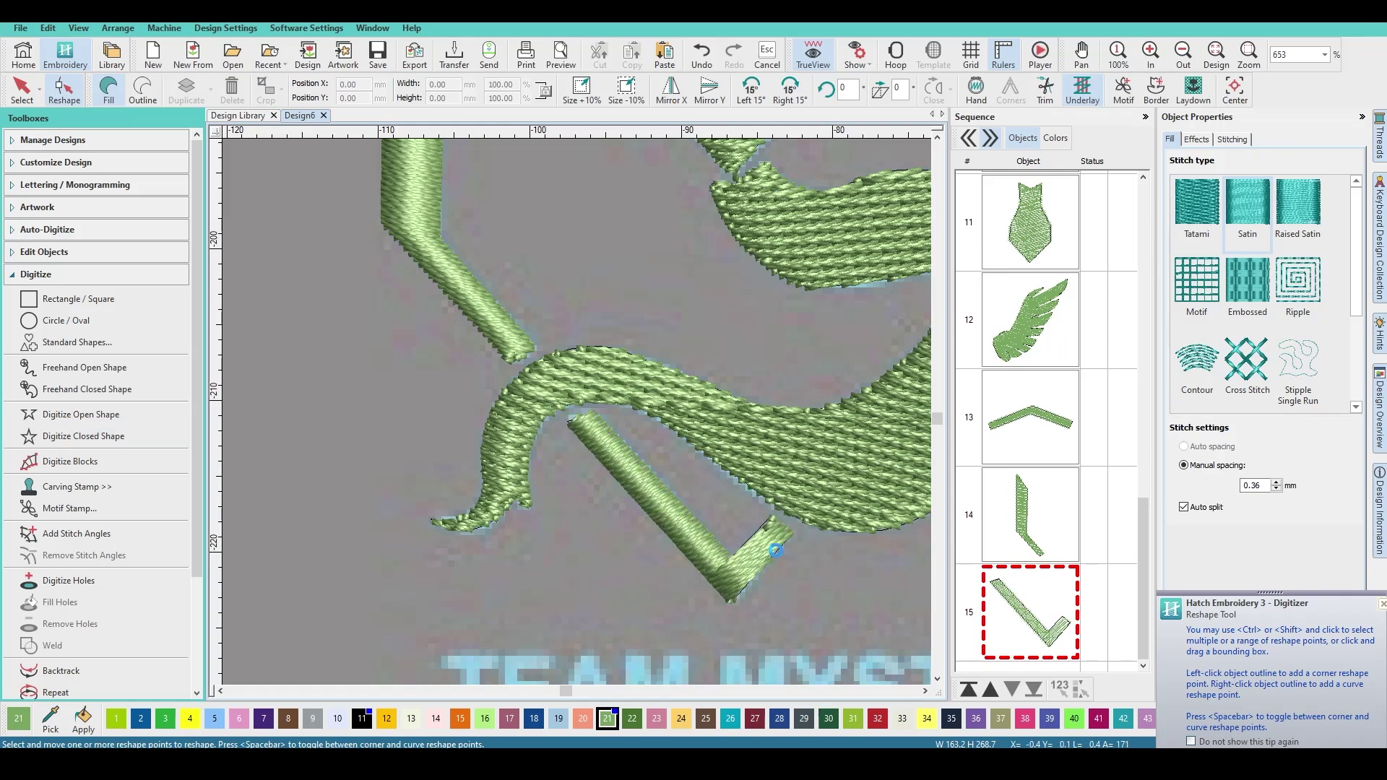
pyautogui.press('Escape')
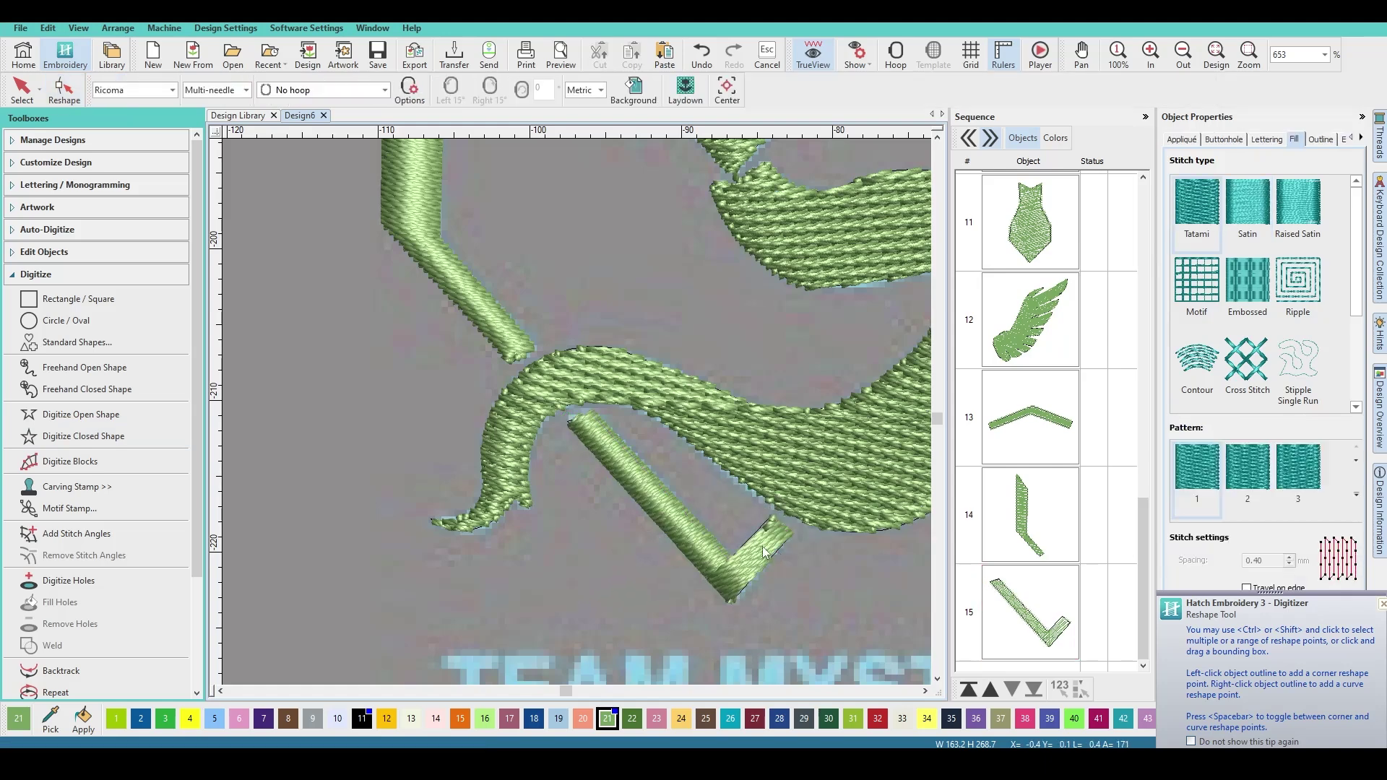
# Add a stitch angle perpendicular to the short right leg of the bottom V
pyautogui.click(739, 578)
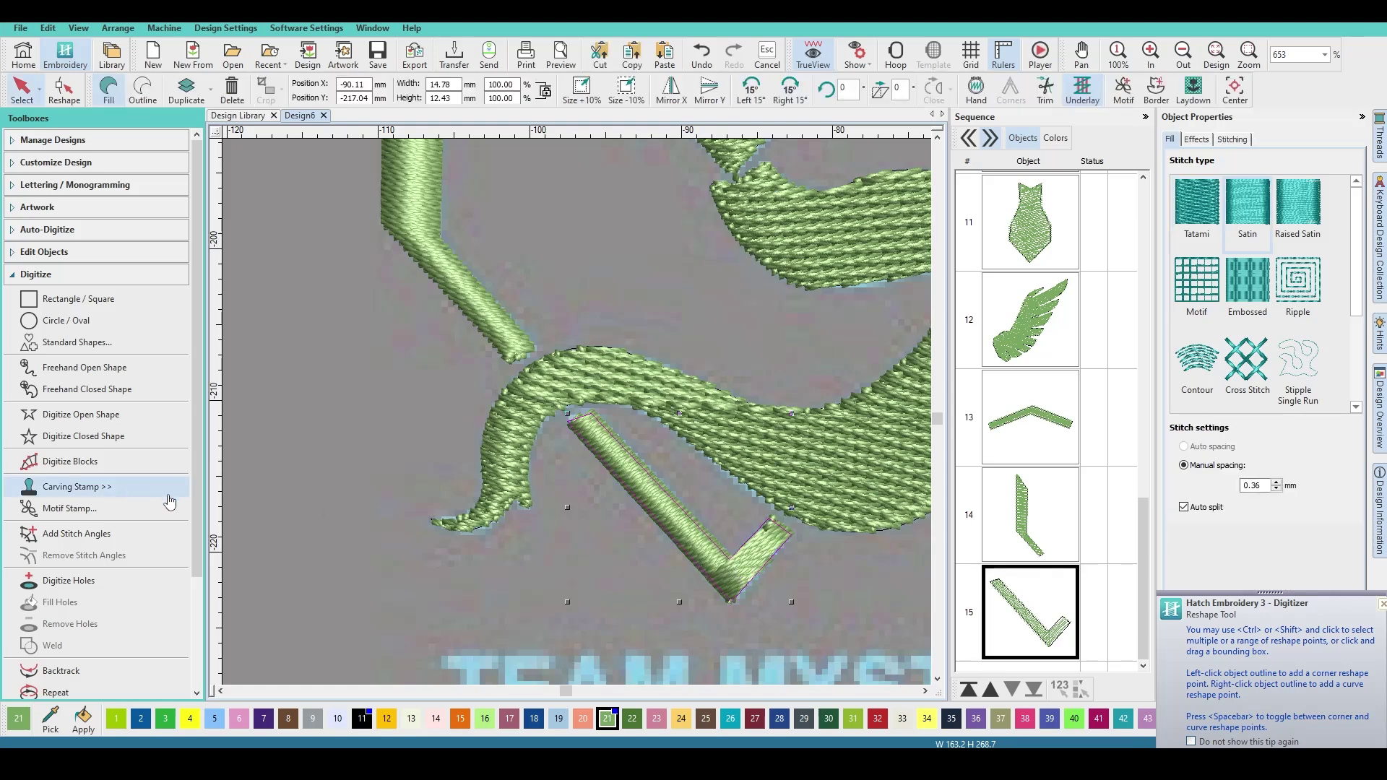
pyautogui.press('h')
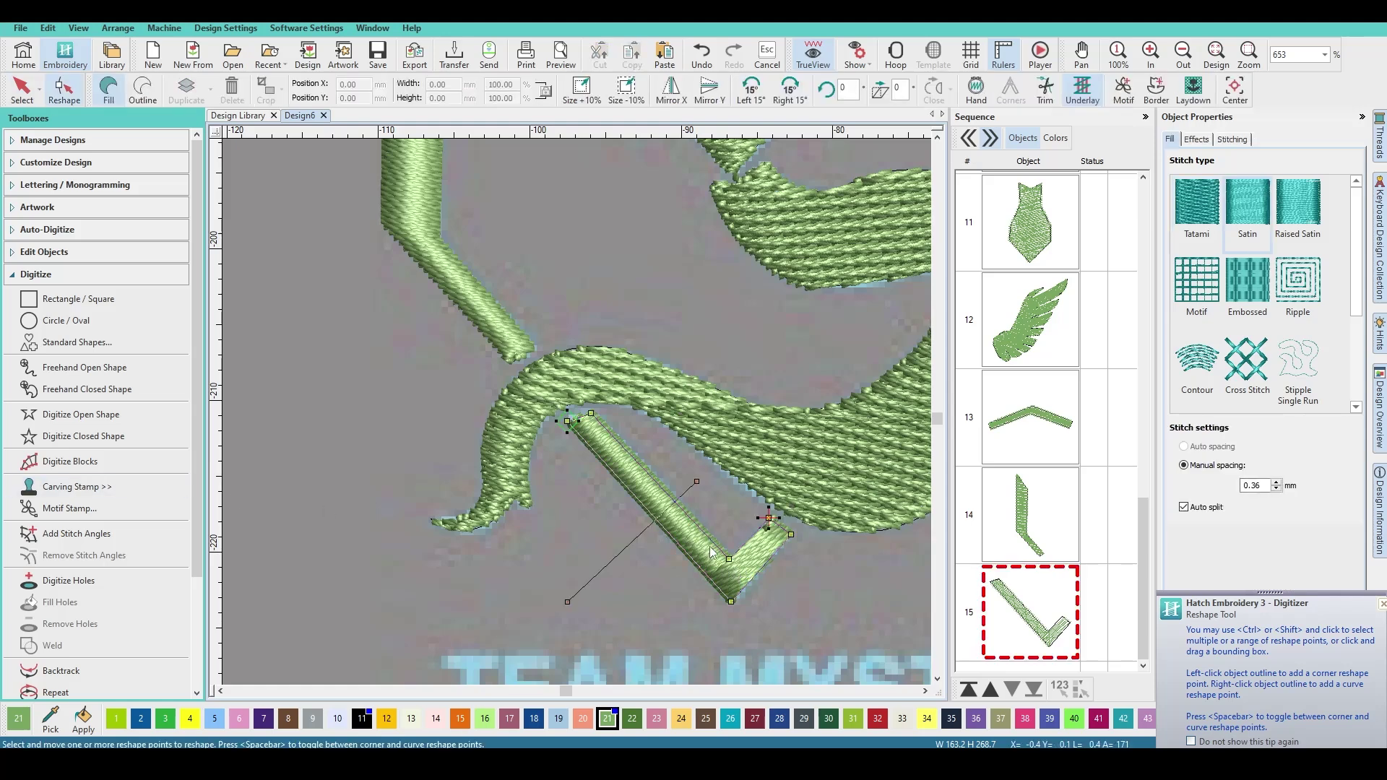
pyautogui.click(96, 536)
pyautogui.click(749, 524)
pyautogui.click(785, 558)
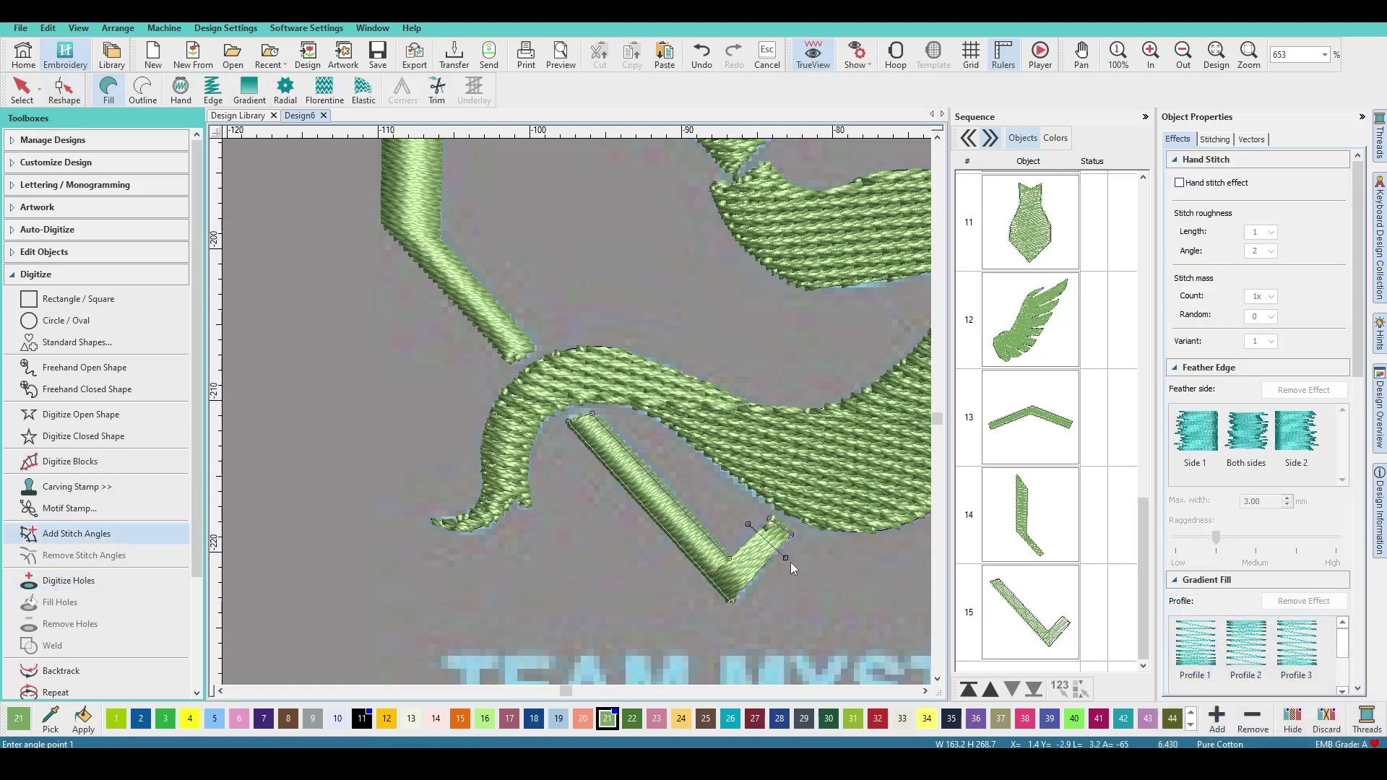
pyautogui.press('Return')
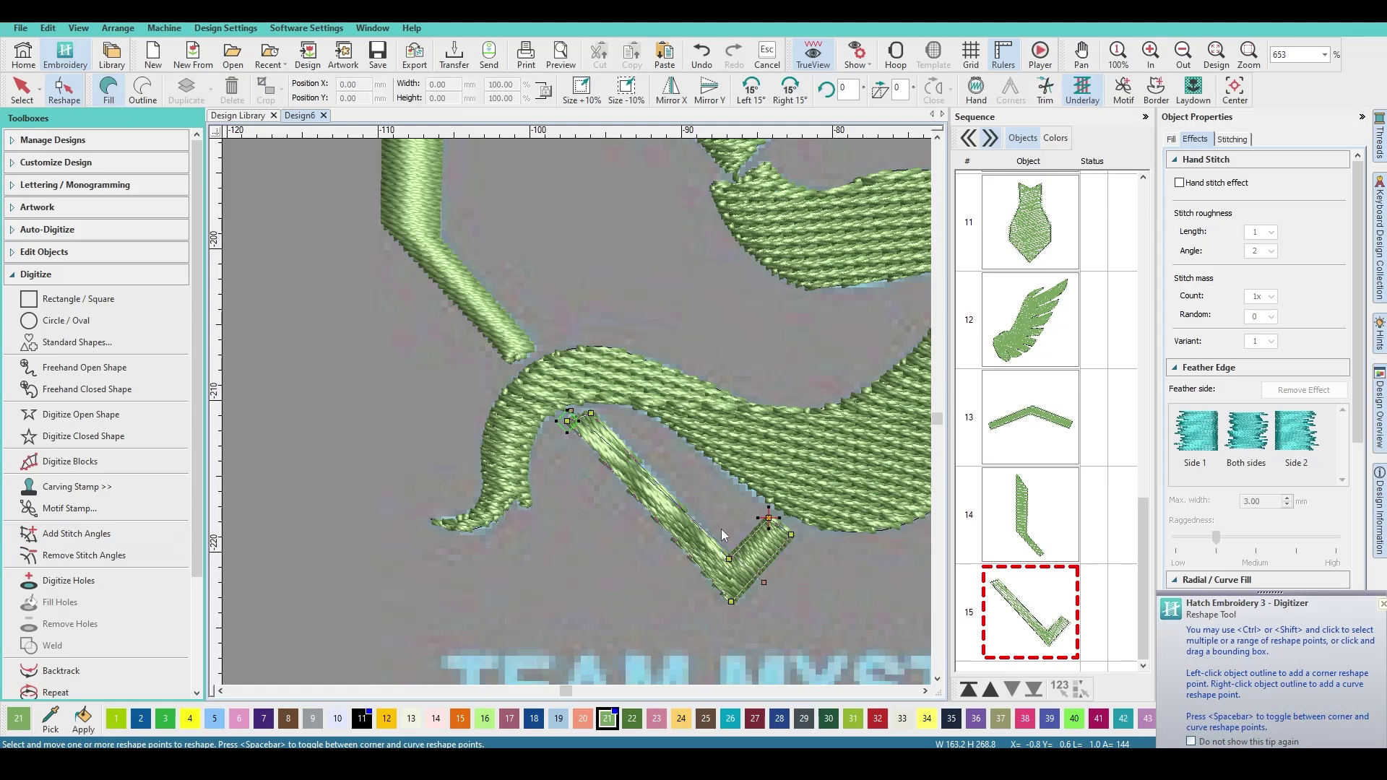
# Add a second stitch angle across the long leg of the bottom V, just before the corner
pyautogui.press('a')
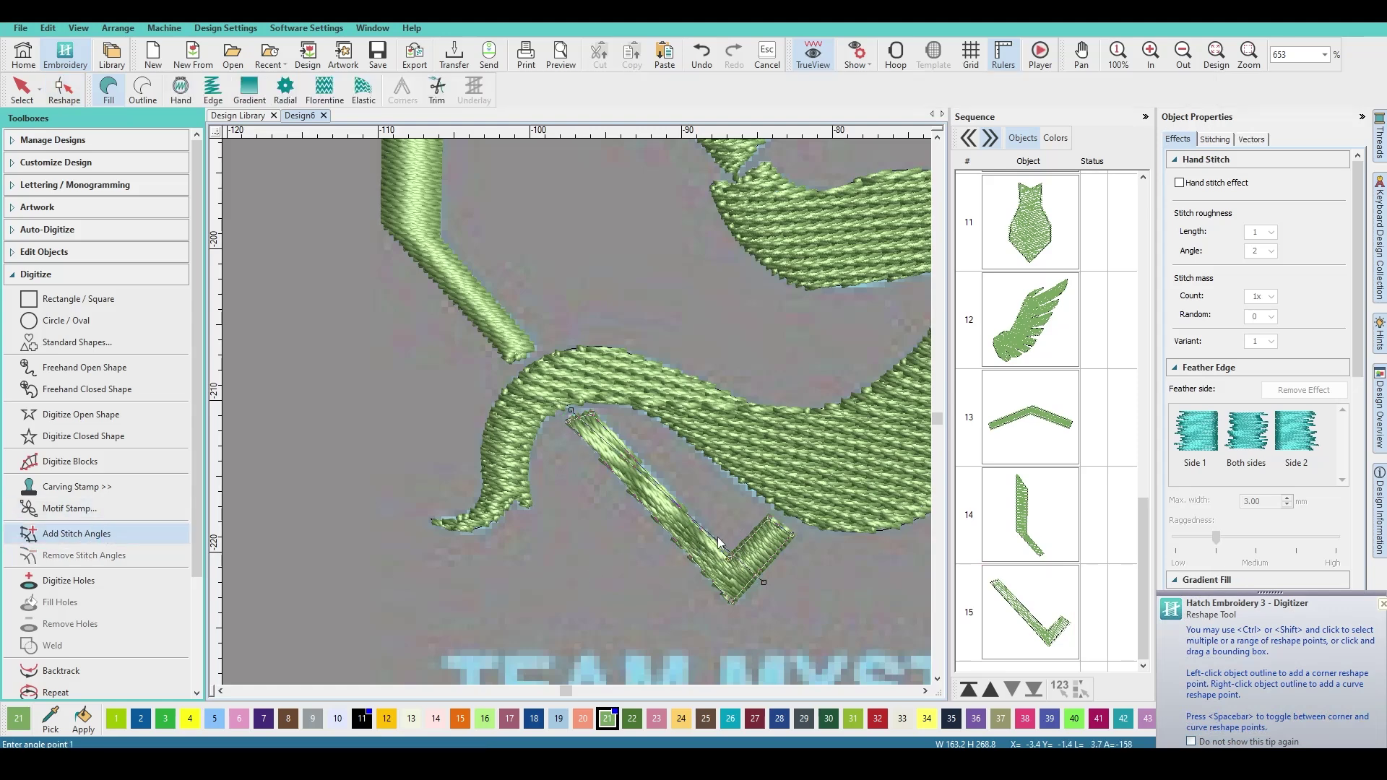
pyautogui.click(722, 536)
pyautogui.click(687, 568)
pyautogui.press('Return')
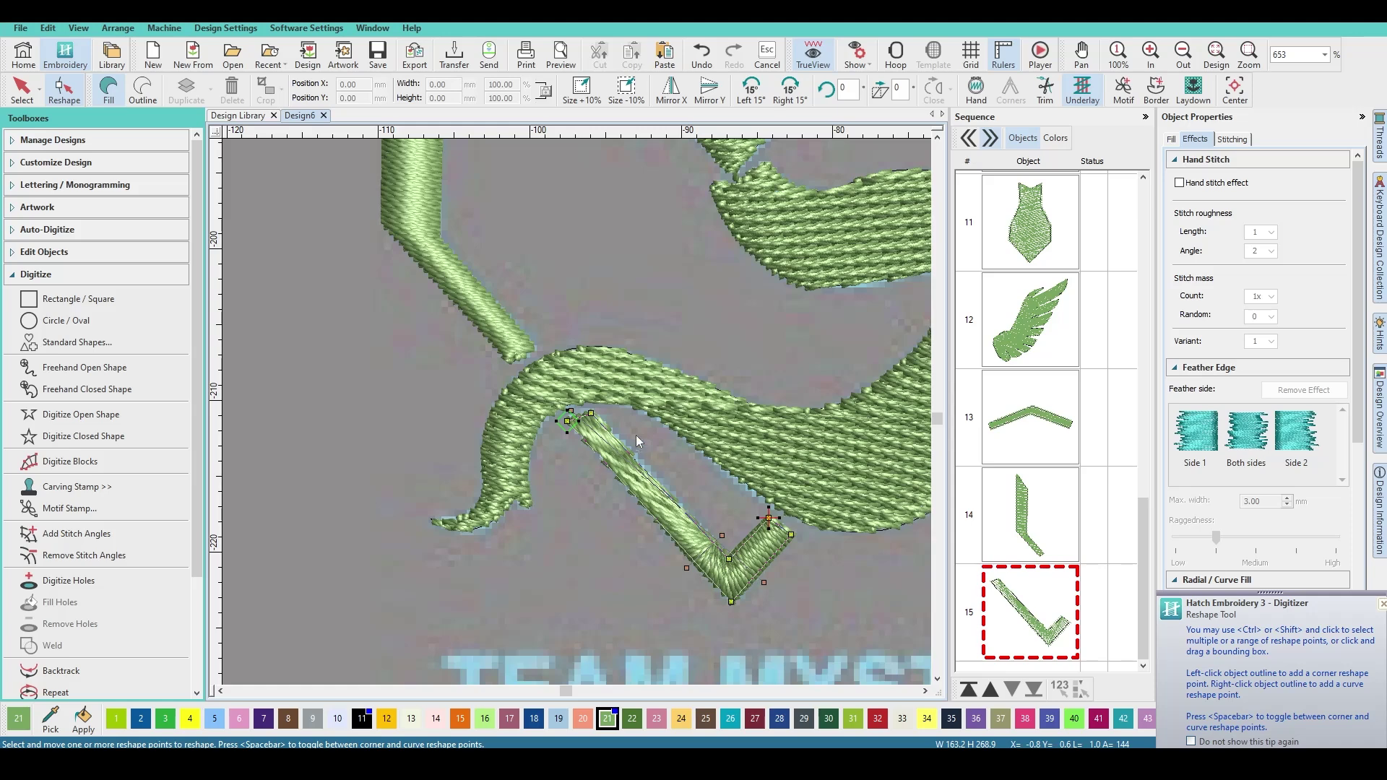
# Add a stitch angle midway across the bottom V's long leg and adjust the angle line beside the corner
pyautogui.moveTo(583, 418); pyautogui.dragTo(783, 599)
pyautogui.click(76, 533)
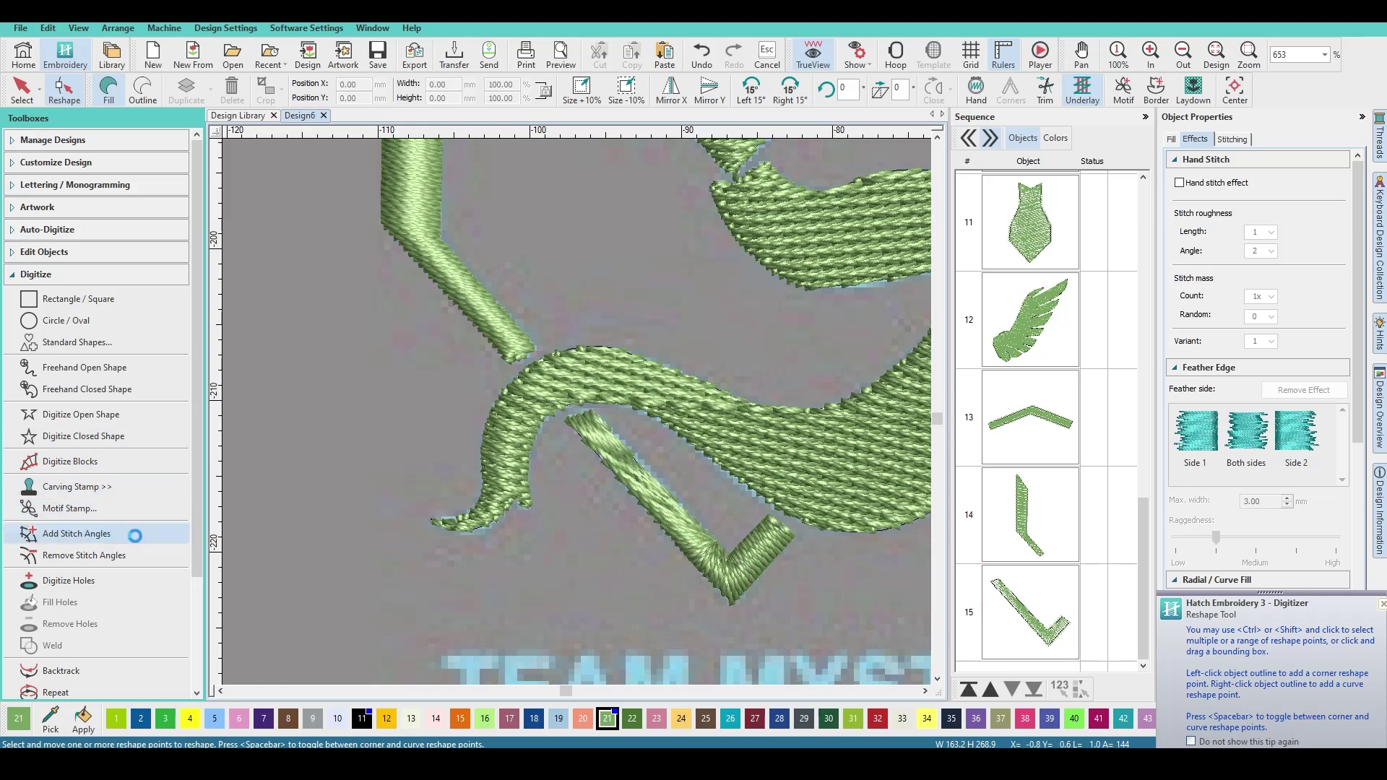
pyautogui.click(649, 454)
pyautogui.click(587, 510)
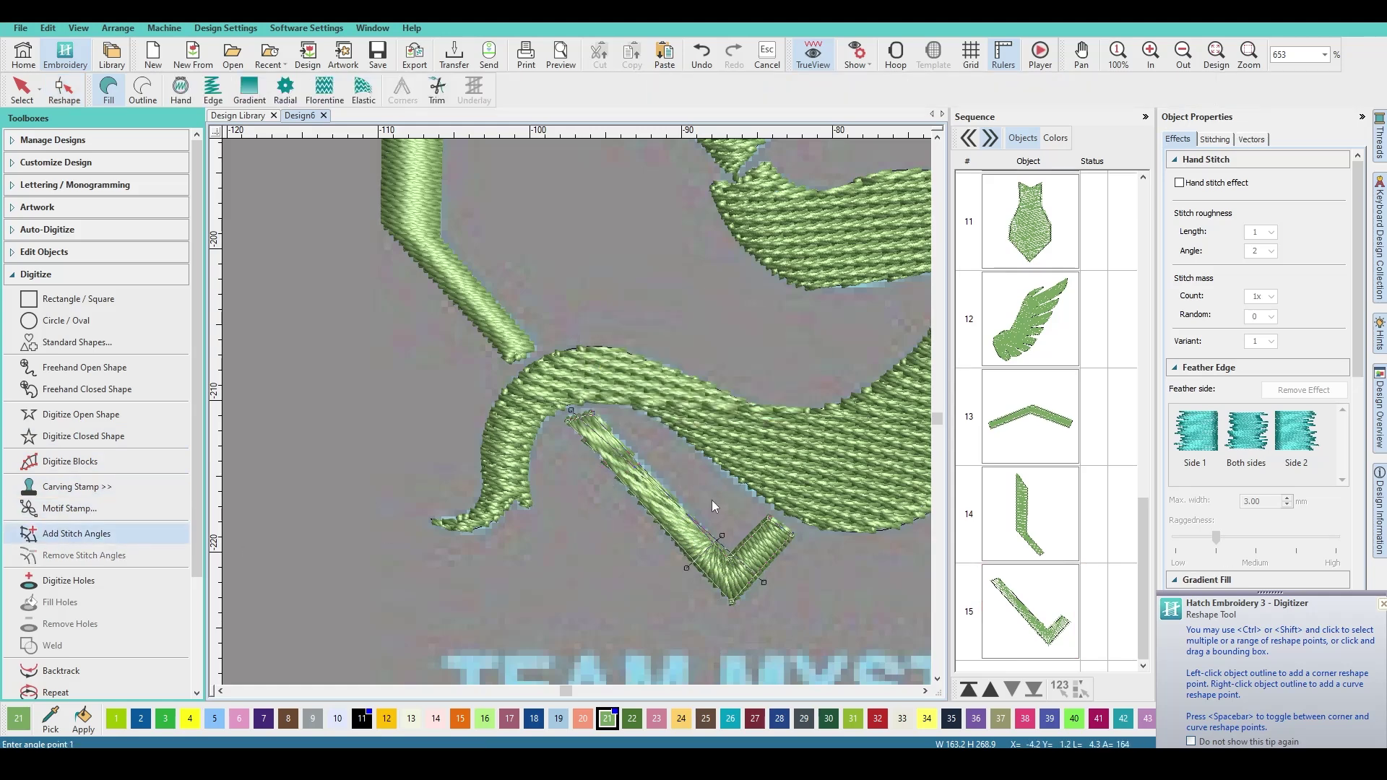
pyautogui.press('Return')
pyautogui.click(703, 526)
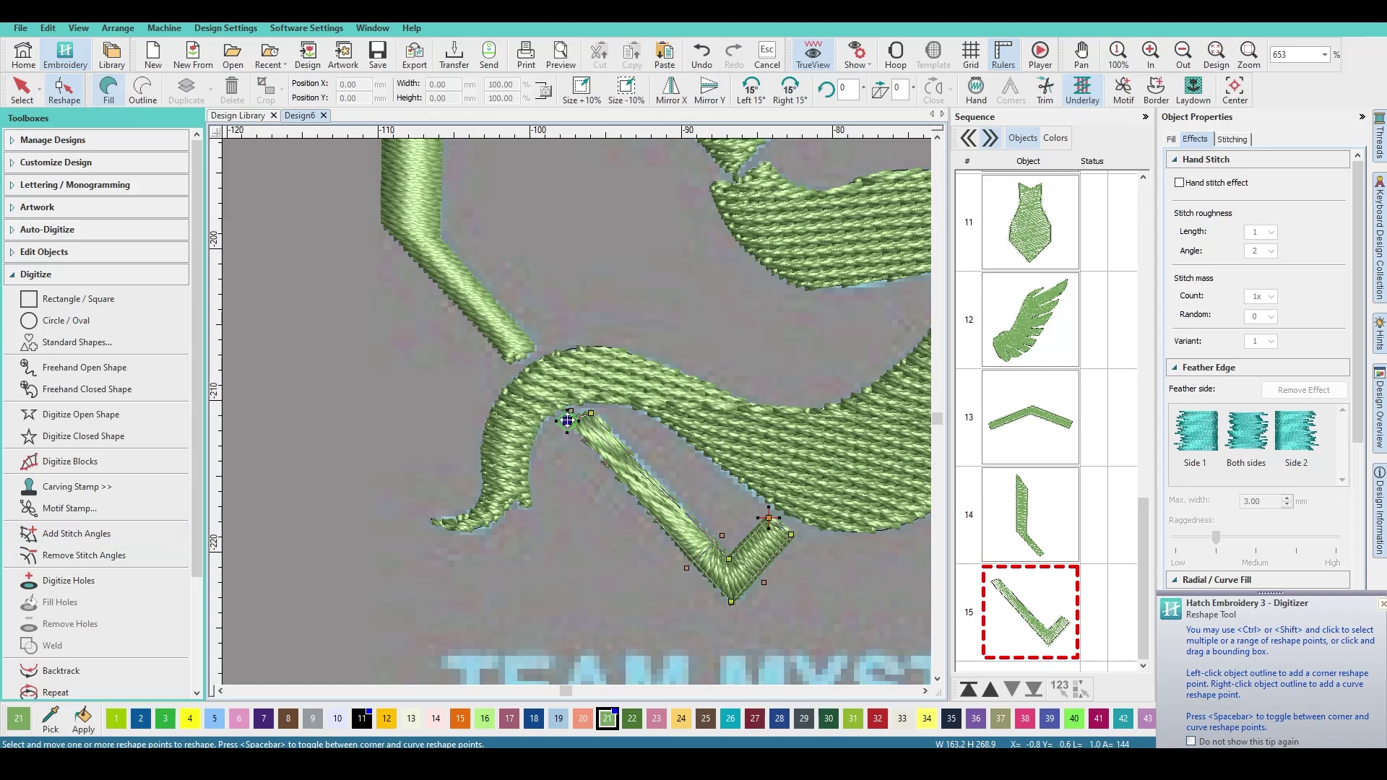
pyautogui.moveTo(571, 411); pyautogui.dragTo(719, 537)
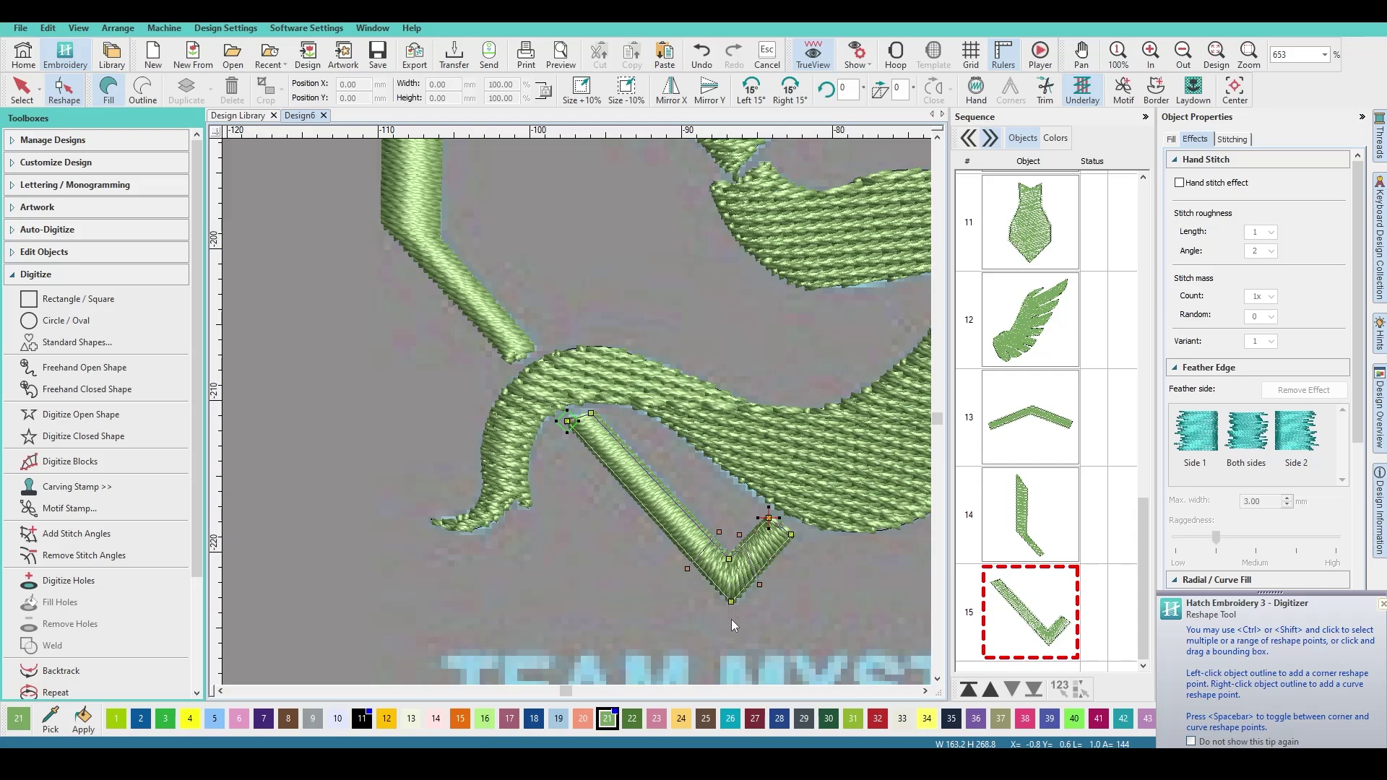
pyautogui.press('Escape')
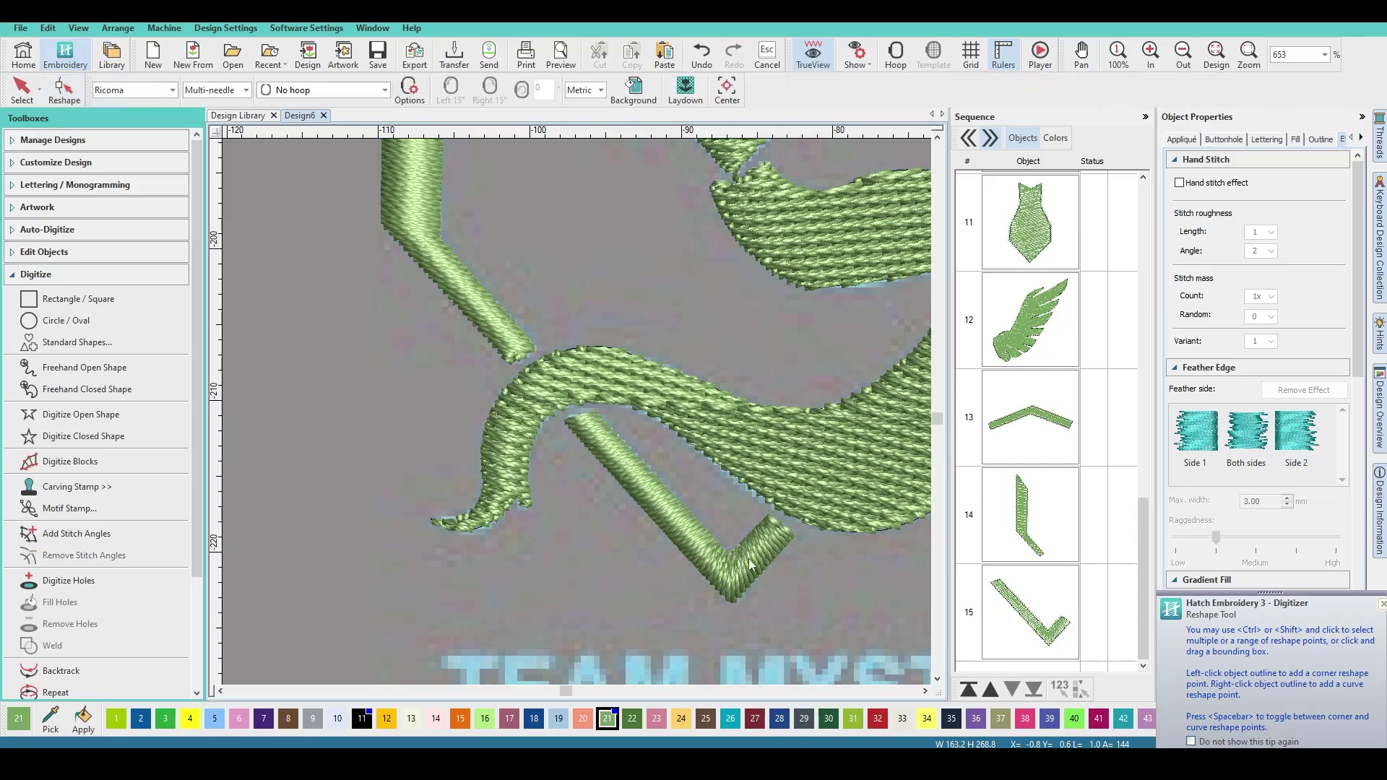
# Digitize the frame's right vertical bar over the artwork as a closed fill shape about 3.4 mm wide and 22 mm high
pyautogui.scroll(6, 730, 555)
pyautogui.scroll(-3, 583, 437)
pyautogui.scroll(-12, 578, 410)
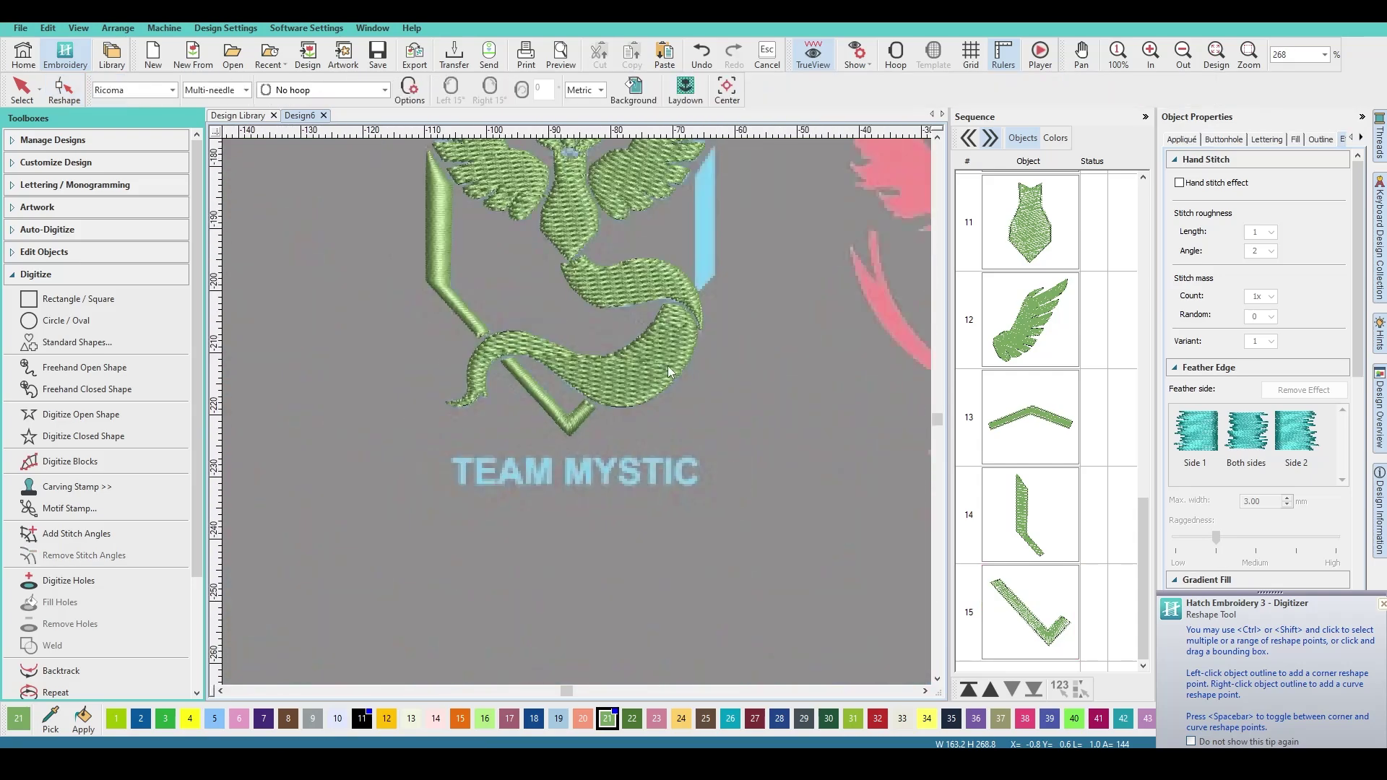
pyautogui.scroll(3, 667, 366)
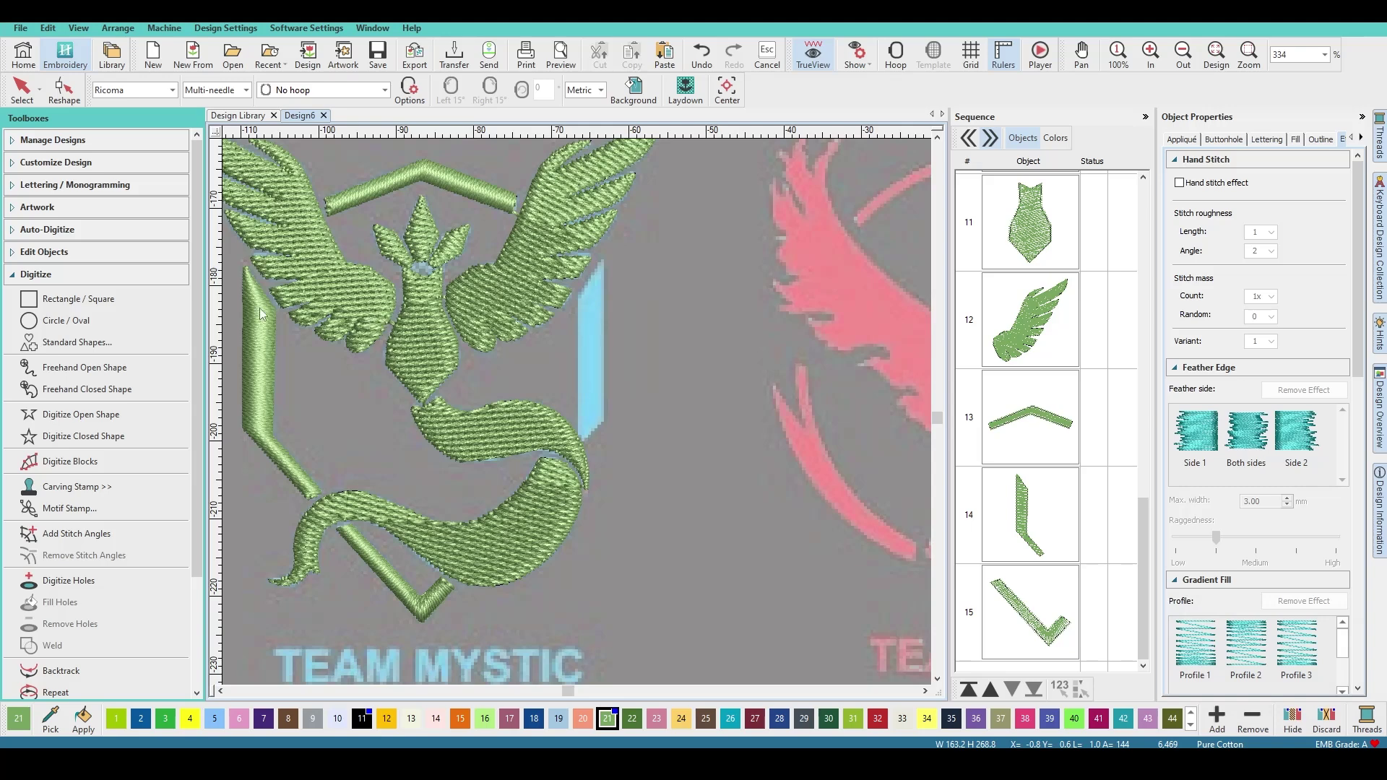
pyautogui.click(99, 434)
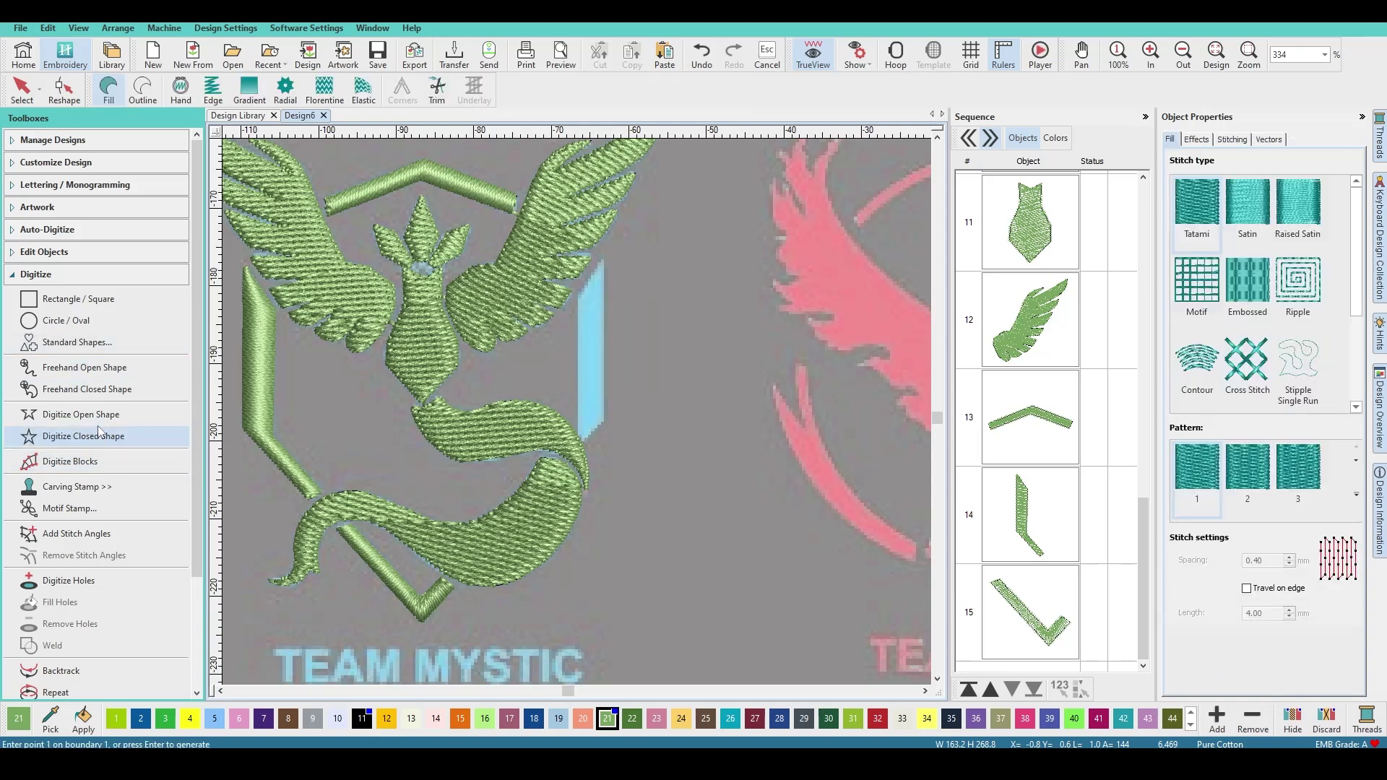
pyautogui.click(604, 259)
pyautogui.click(578, 293)
pyautogui.click(578, 434)
pyautogui.press('Return')
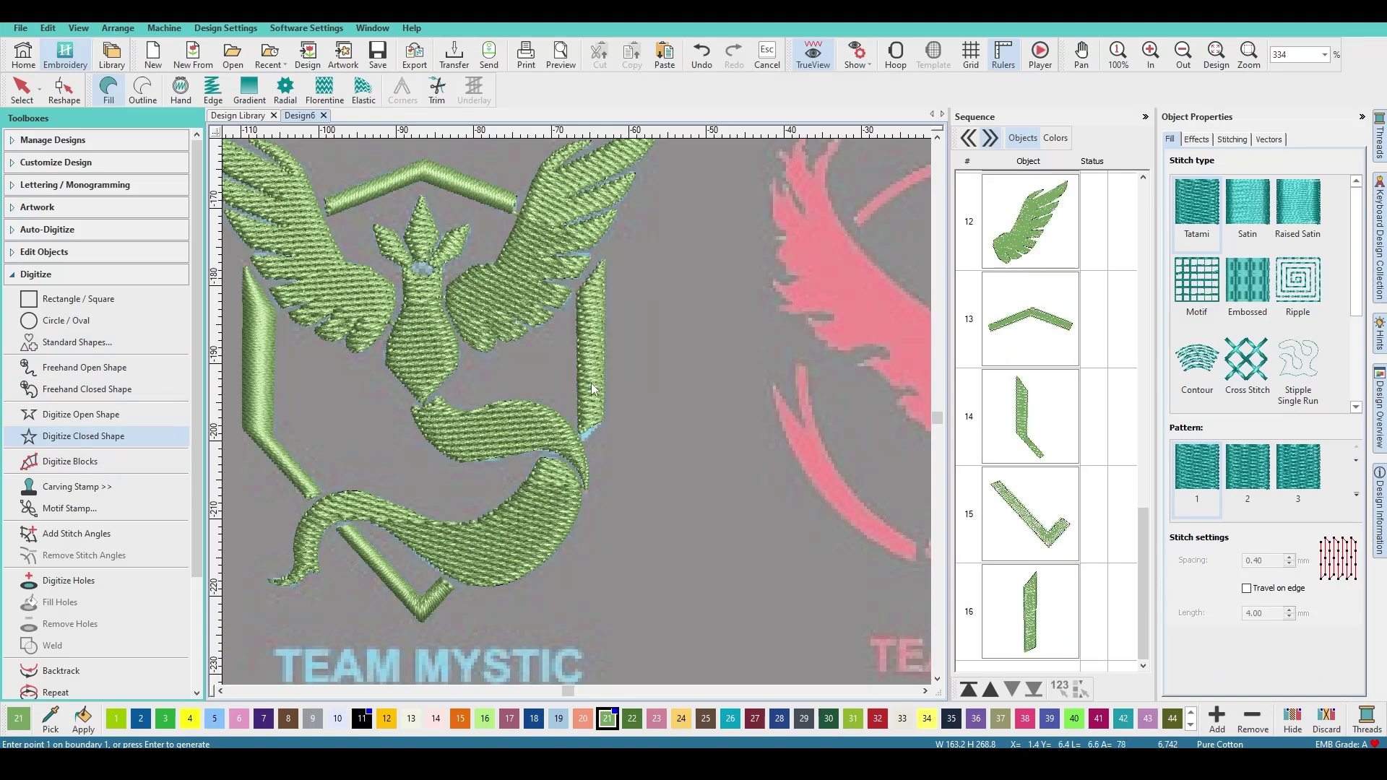
pyautogui.press('Escape')
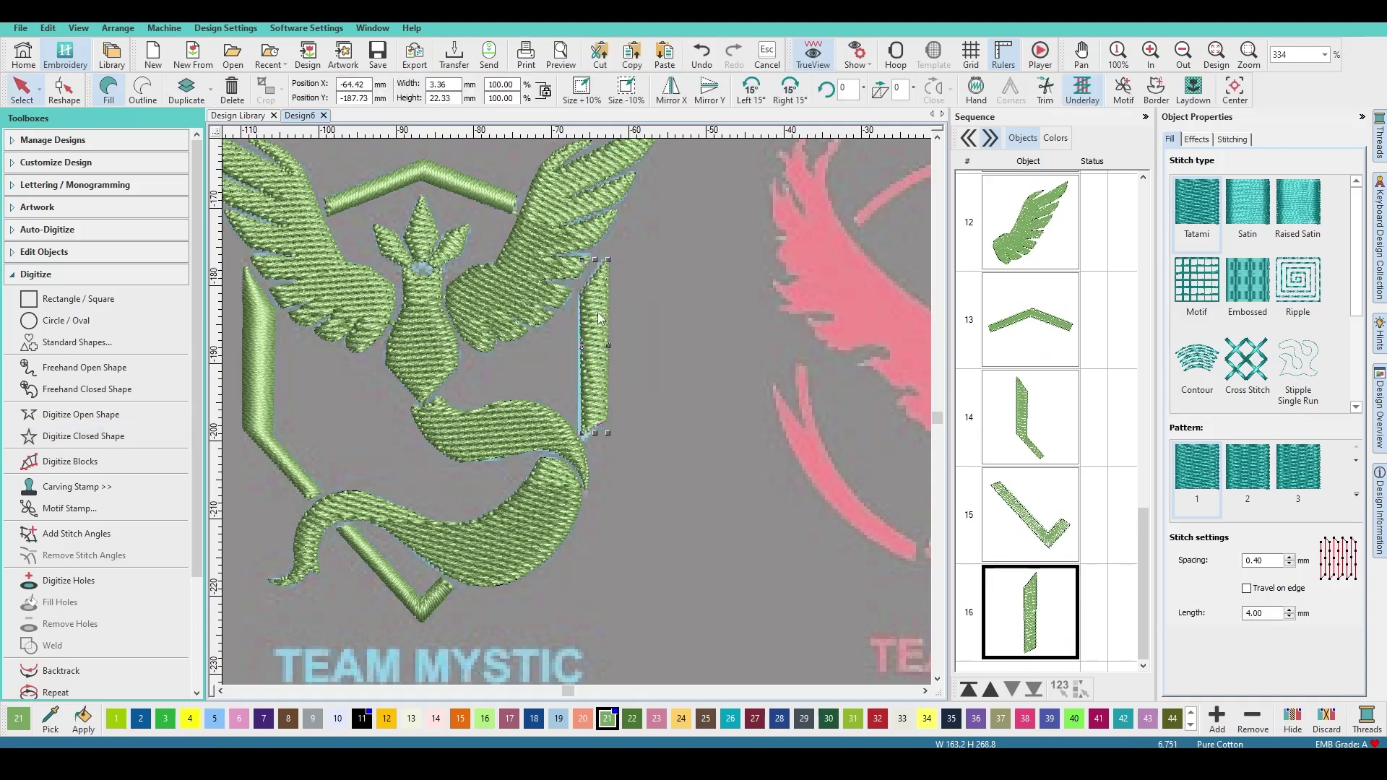
# Adjust the right vertical bar to about 3.2 by 21.4 mm over the artwork and convert it to a Satin fill
pyautogui.moveTo(609, 435); pyautogui.dragTo(595, 388)
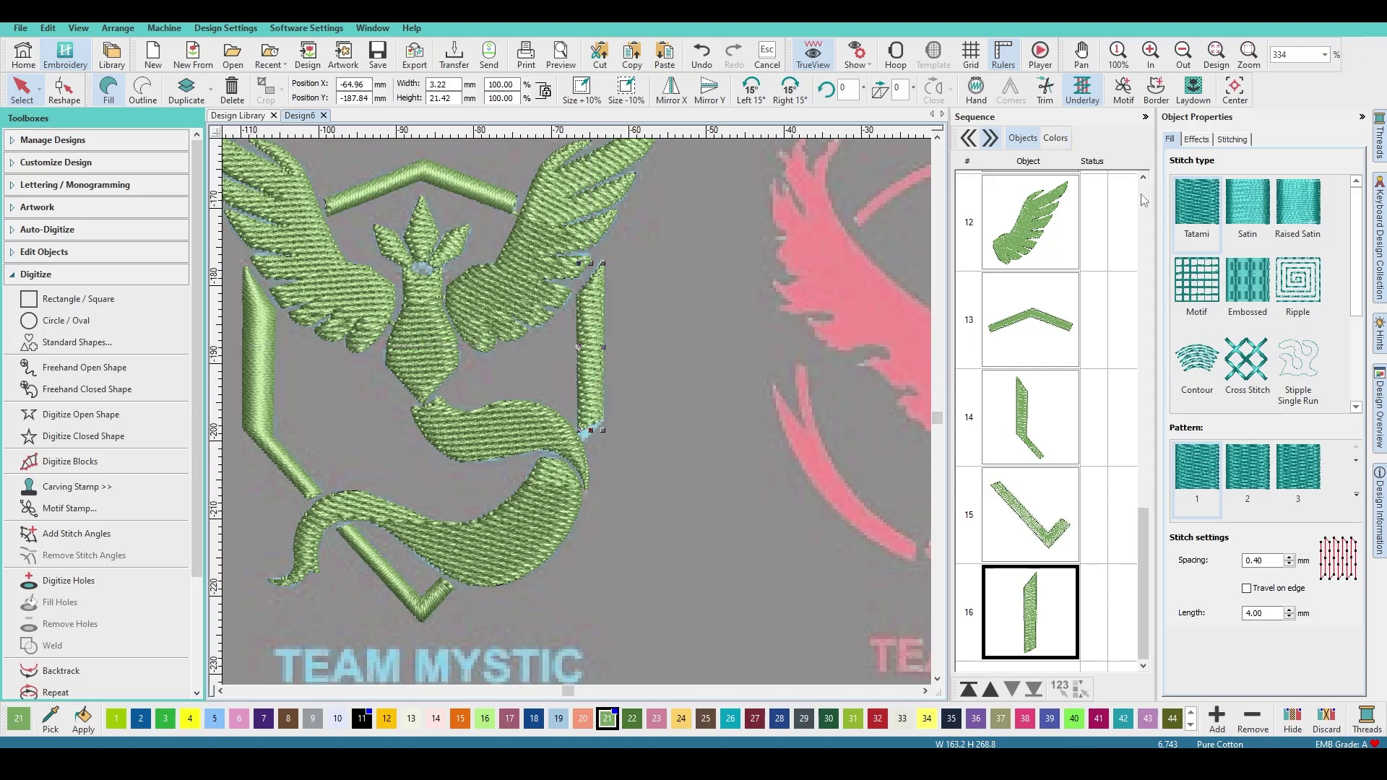
pyautogui.click(1248, 206)
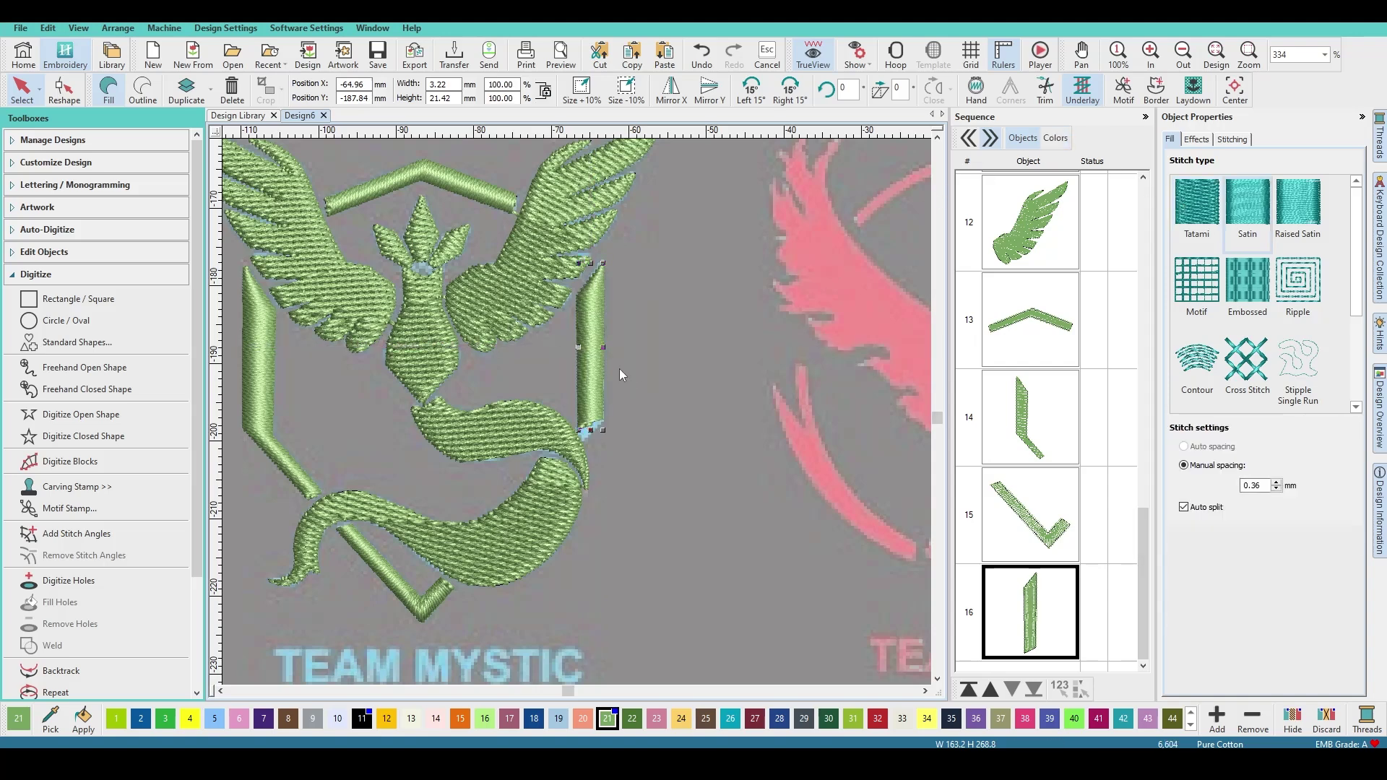
pyautogui.press('h')
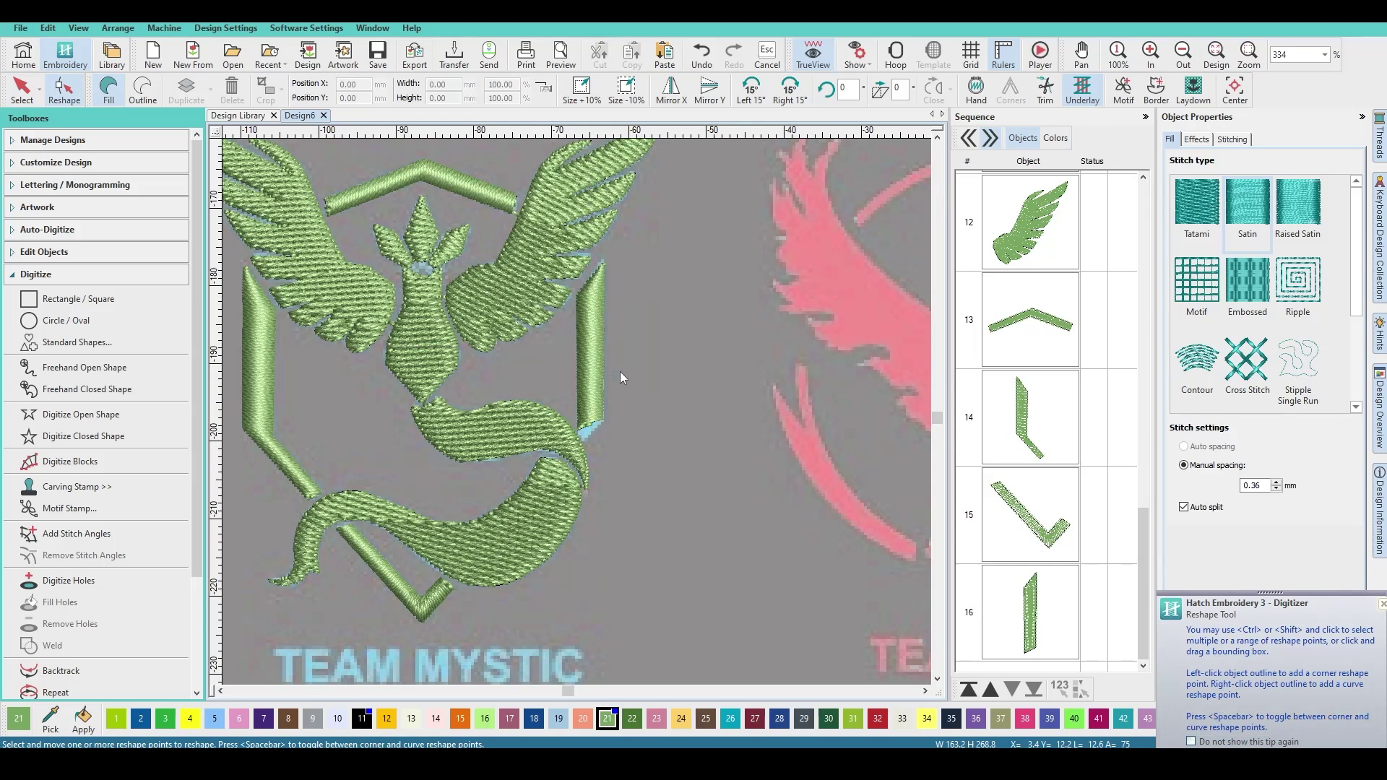
# Recolor the whole Team Mystic emblem with light blue thread 19 and move it beside the artwork, to about X -186, Y -179 mm
pyautogui.scroll(-6, 620, 371)
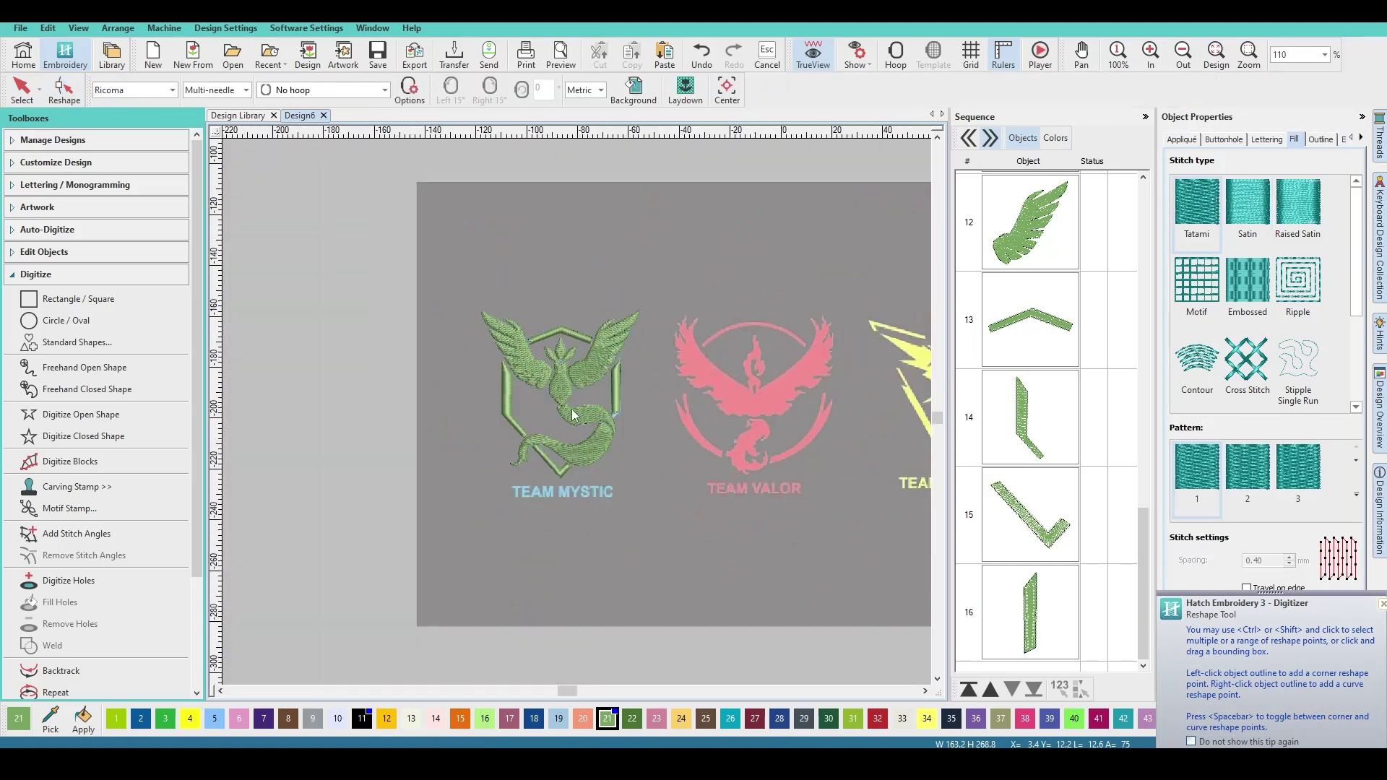
pyautogui.moveTo(630, 452); pyautogui.dragTo(657, 492)
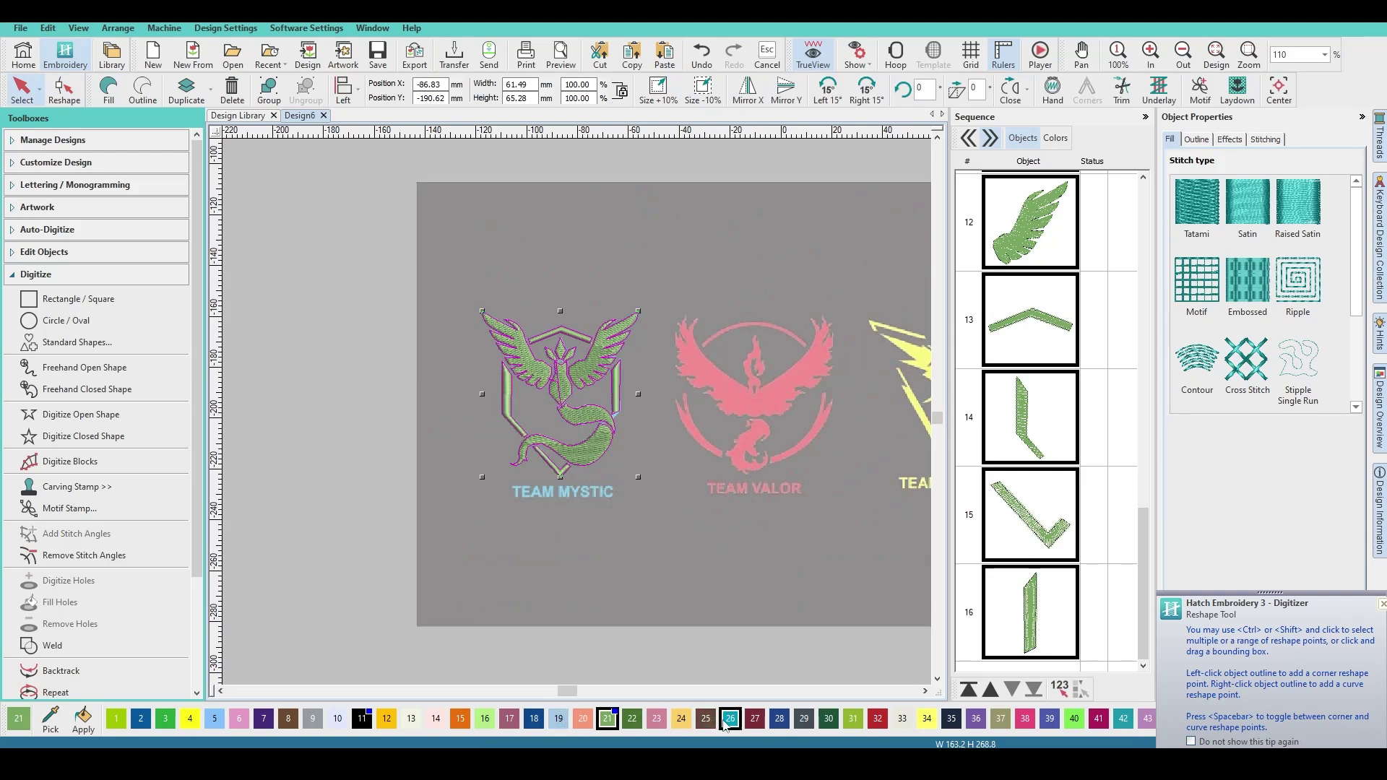
pyautogui.click(562, 723)
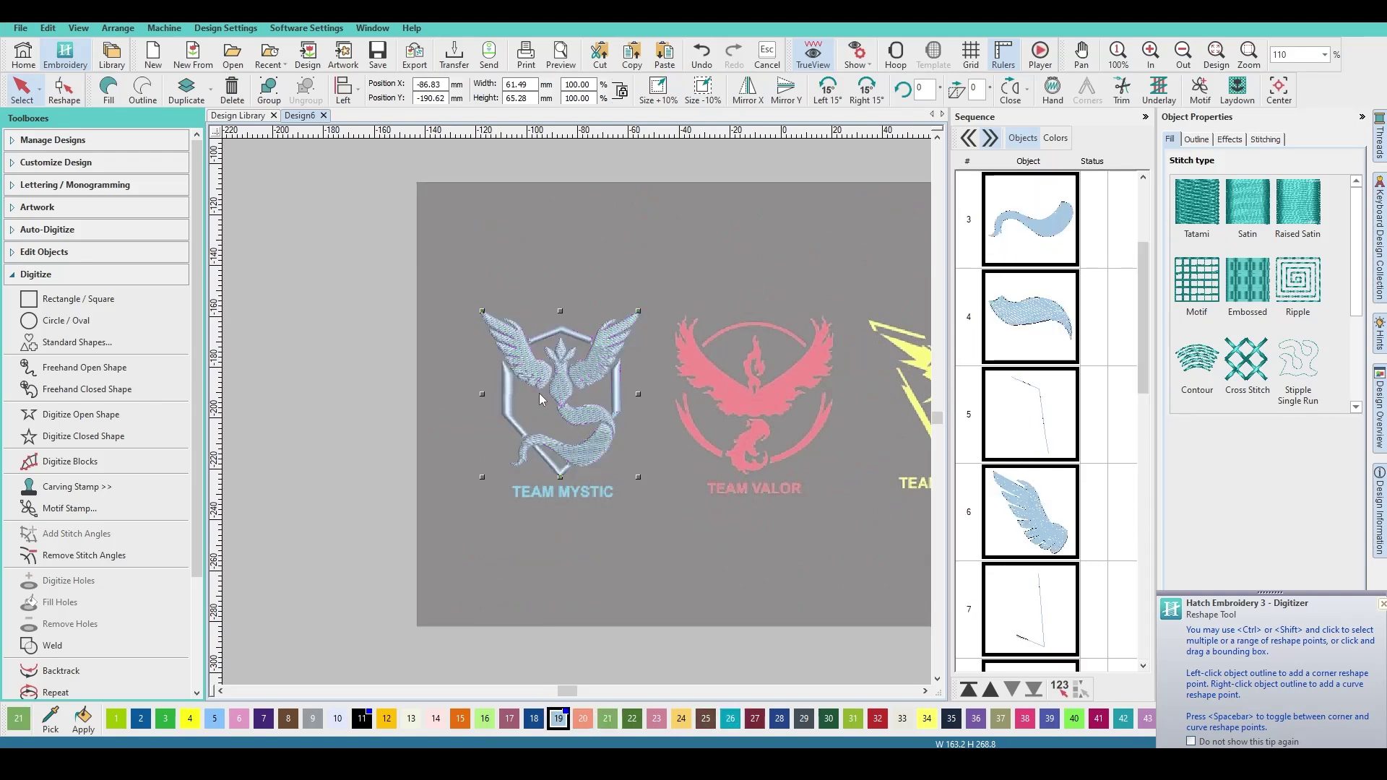
pyautogui.moveTo(565, 387); pyautogui.dragTo(313, 358)
pyautogui.scroll(-3, 313, 358)
pyautogui.scroll(5, 579, 408)
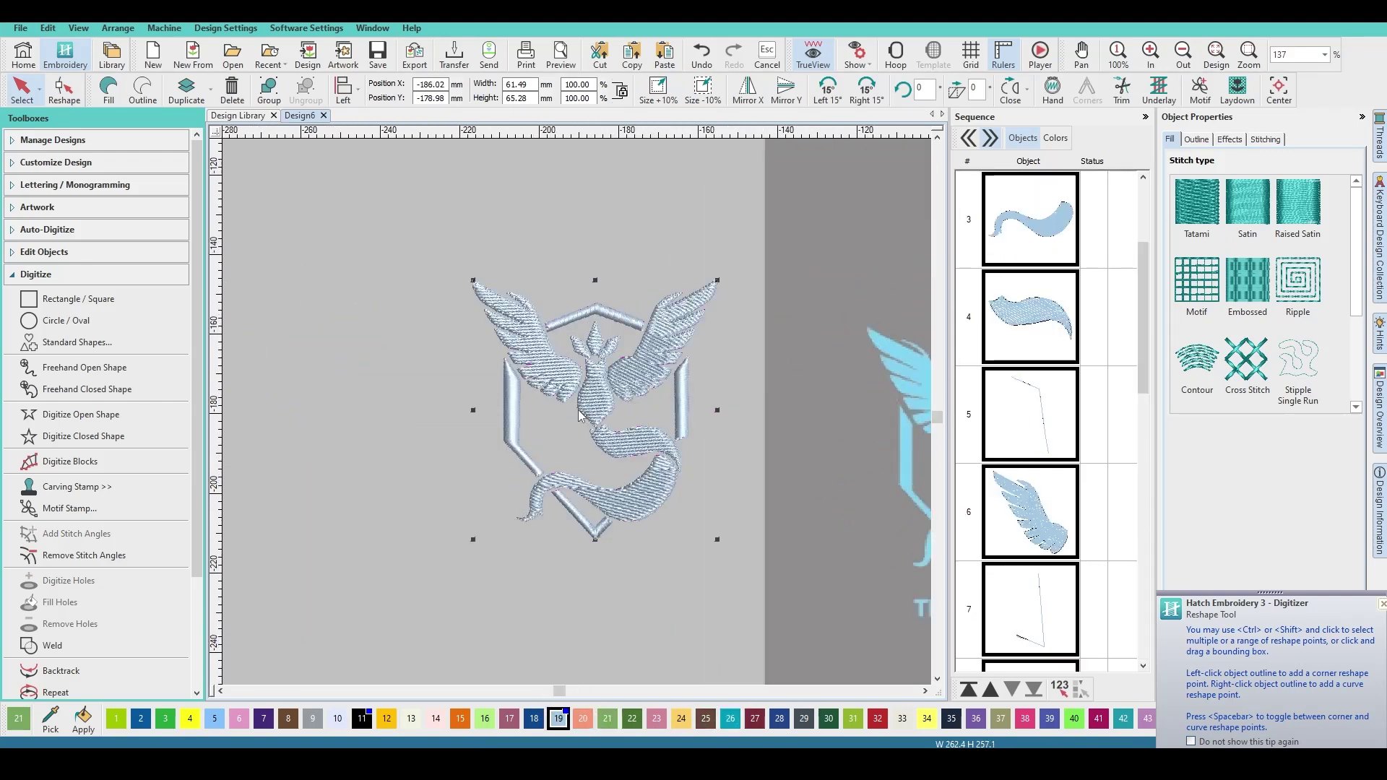
# Move the black circular border around the blue emblem, nudging it into place at X -185.75, Y -172.36 mm
pyautogui.scroll(-2, 584, 408)
pyautogui.scroll(-4, 660, 348)
pyautogui.moveTo(486, 210); pyautogui.dragTo(755, 405)
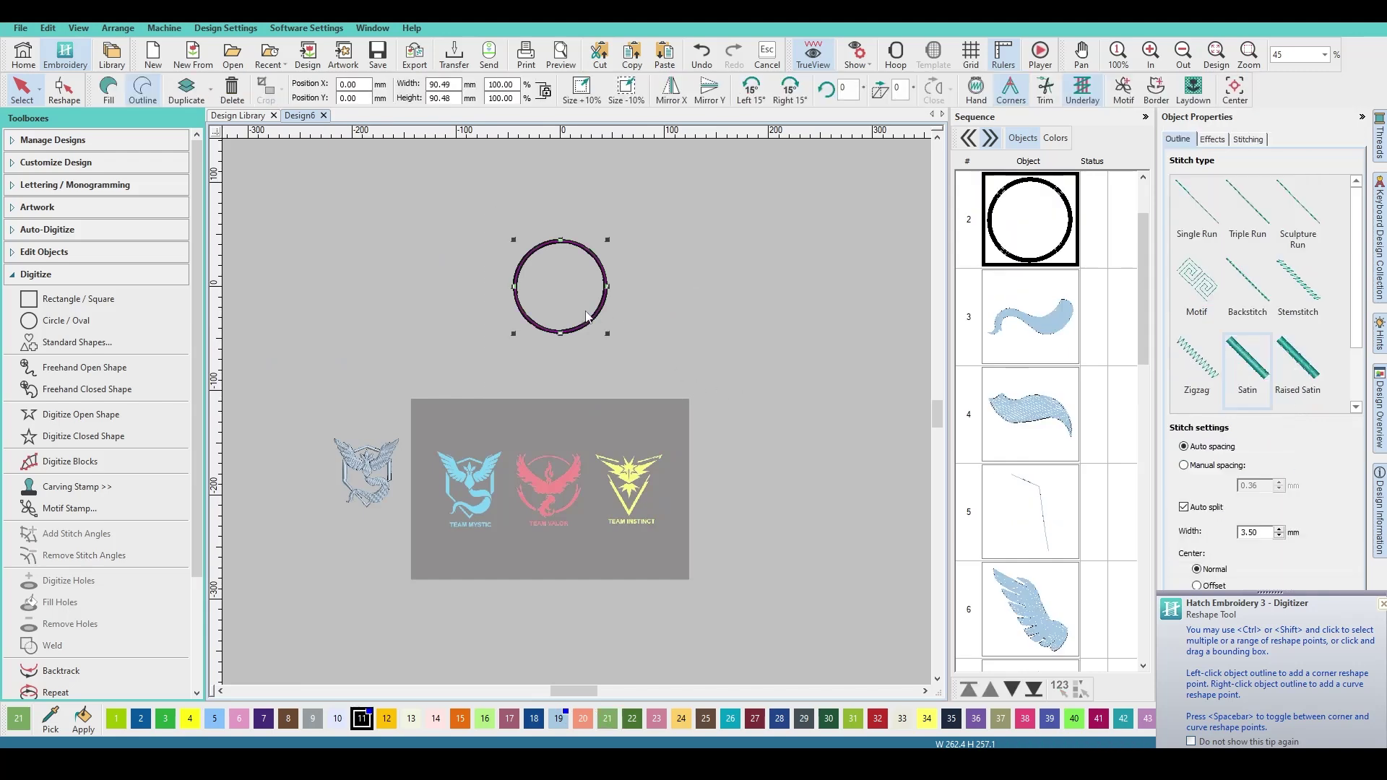
pyautogui.moveTo(592, 327); pyautogui.dragTo(396, 506)
pyautogui.scroll(4, 397, 506)
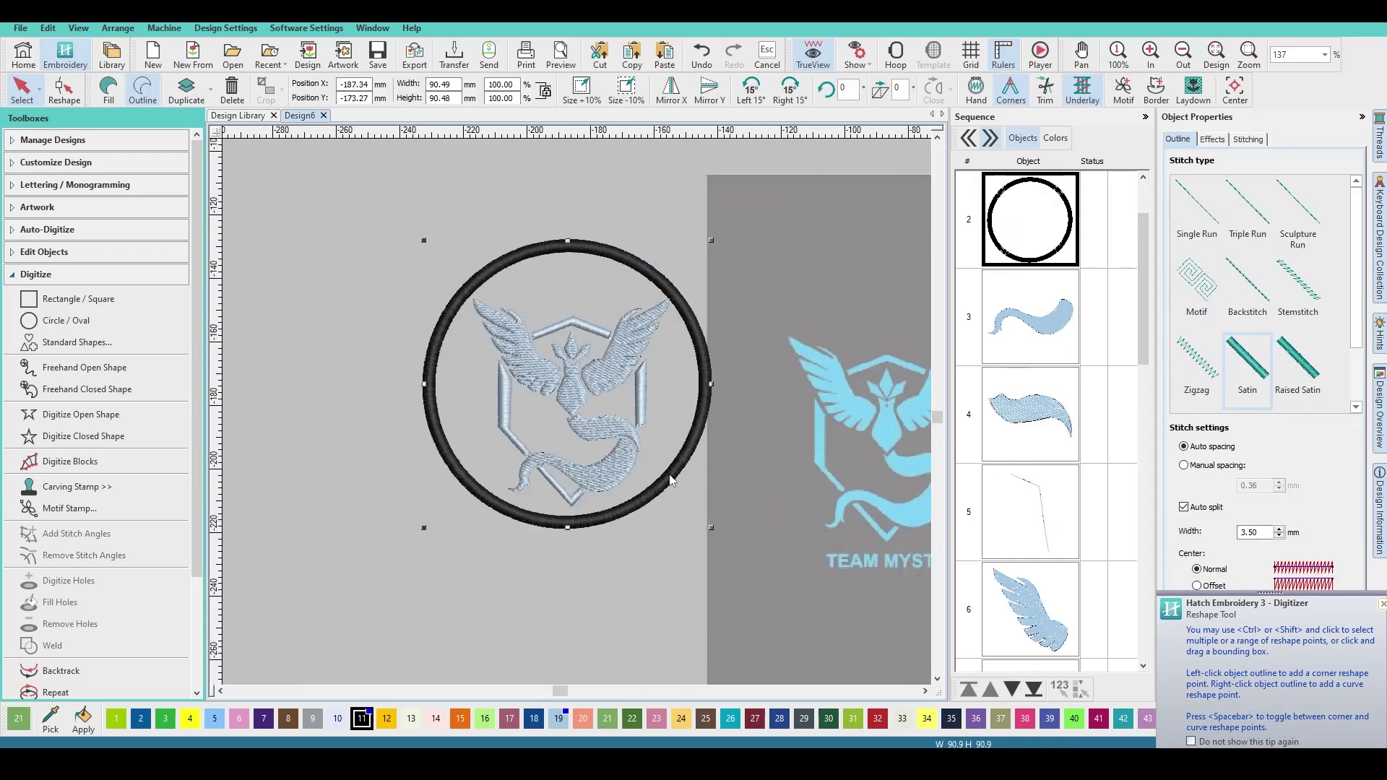
pyautogui.press('Right')
pyautogui.press('Right')
pyautogui.press('Right')
pyautogui.press('Right')
pyautogui.press('Right')
pyautogui.press('Right')
pyautogui.press('Right')
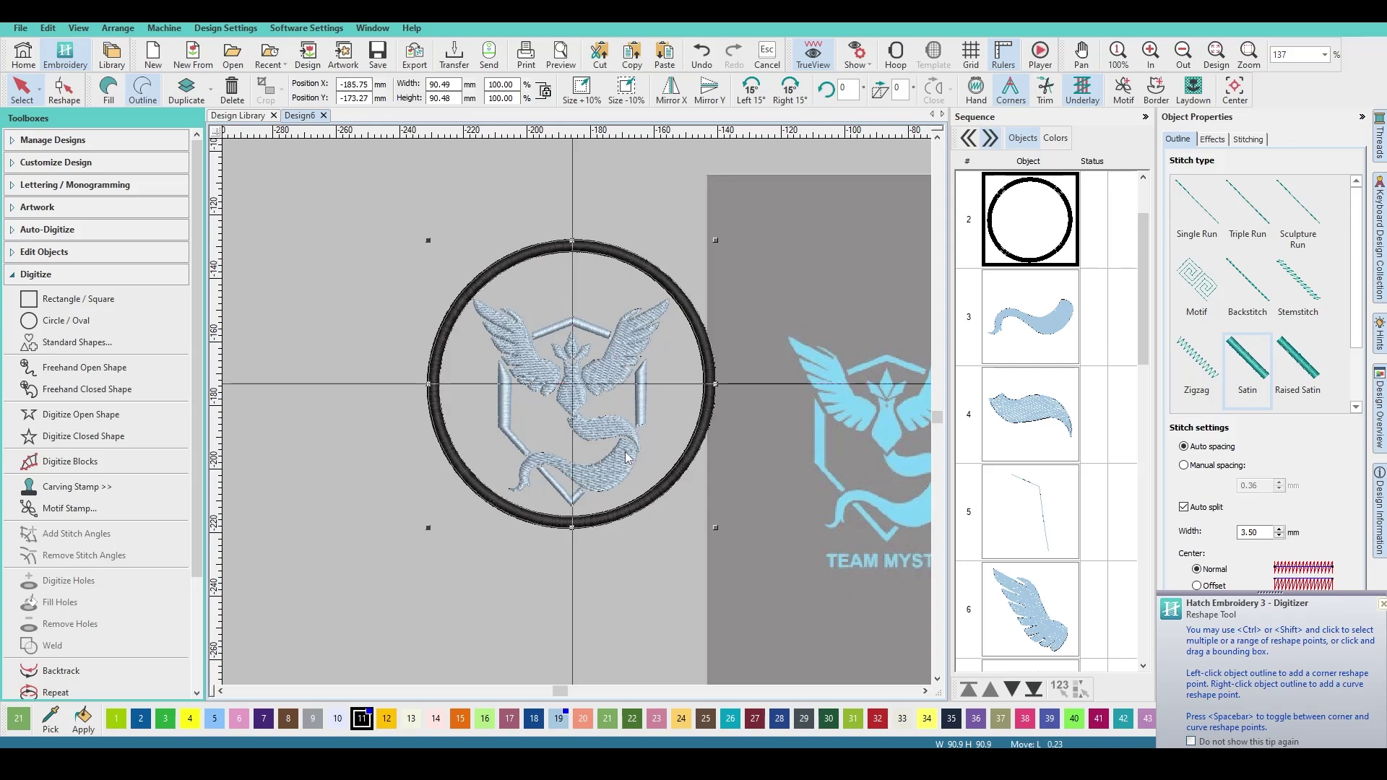
pyautogui.press('Up')
pyautogui.moveTo(621, 455); pyautogui.dragTo(620, 453)
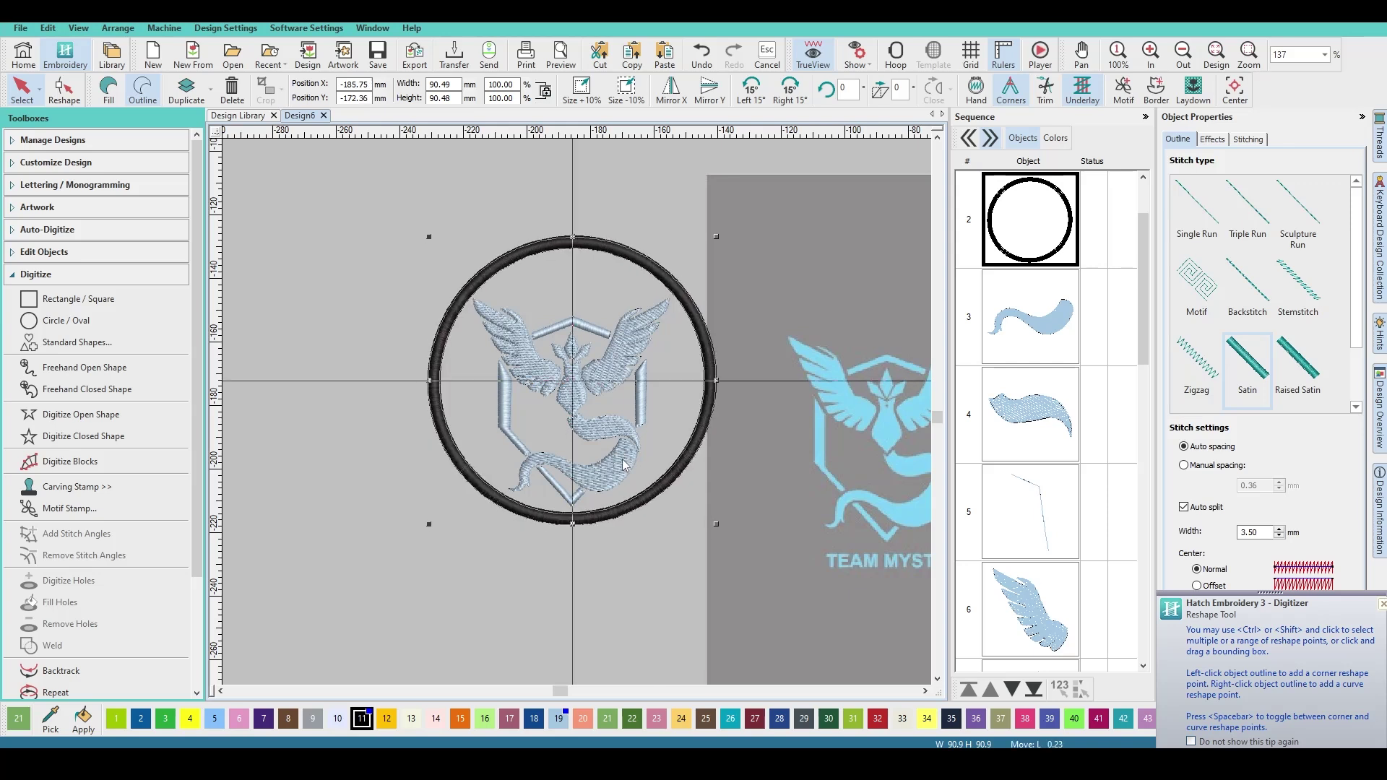
pyautogui.click(565, 604)
# Try light blue thread 19 on the circular border and restore black thread 11
pyautogui.click(600, 520)
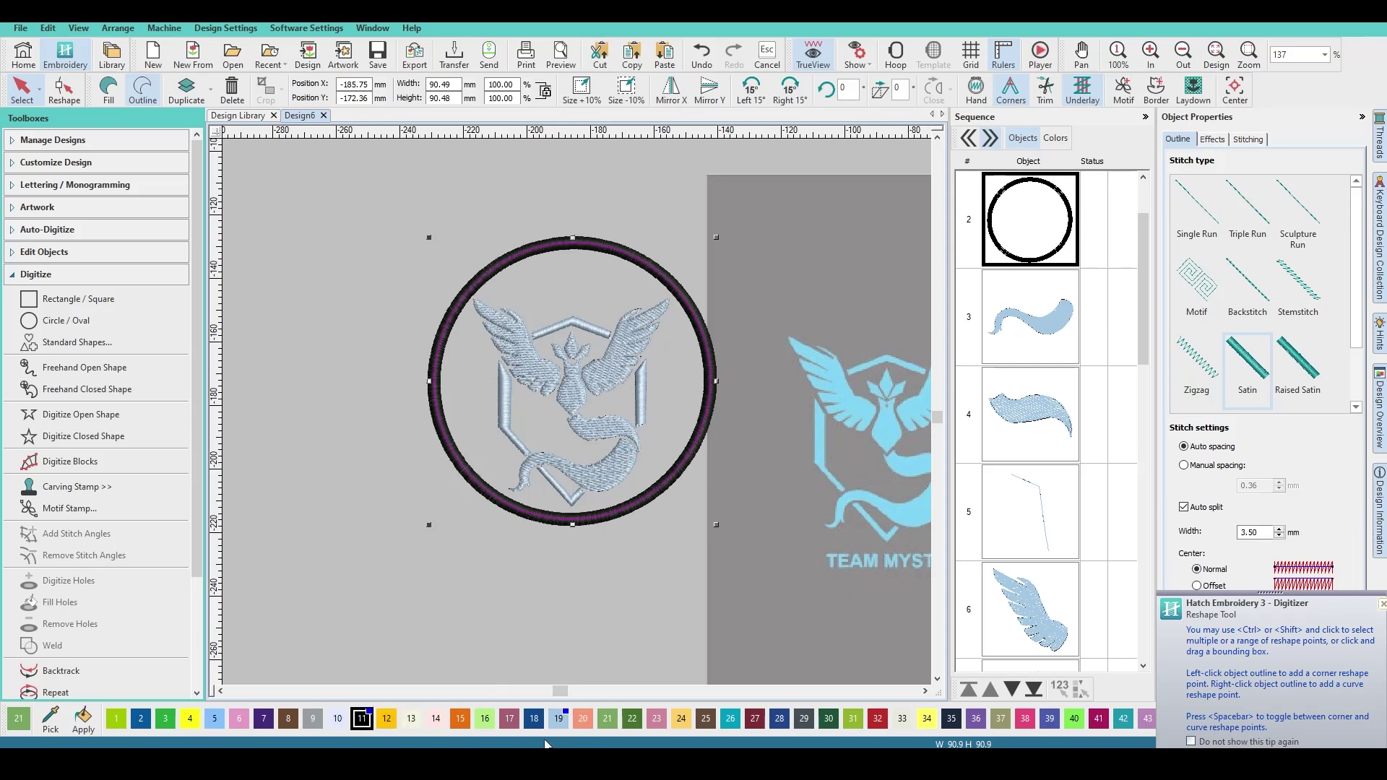
pyautogui.click(559, 719)
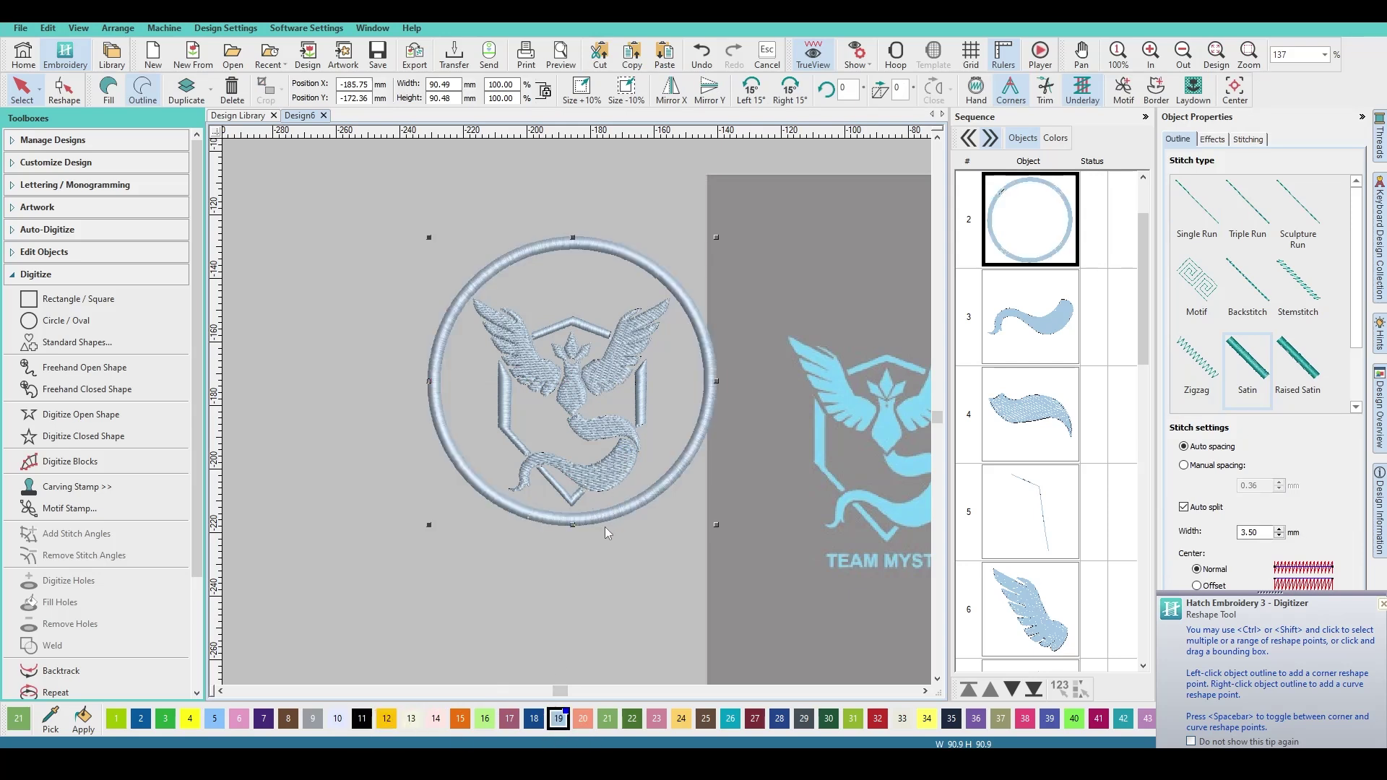
pyautogui.click(362, 719)
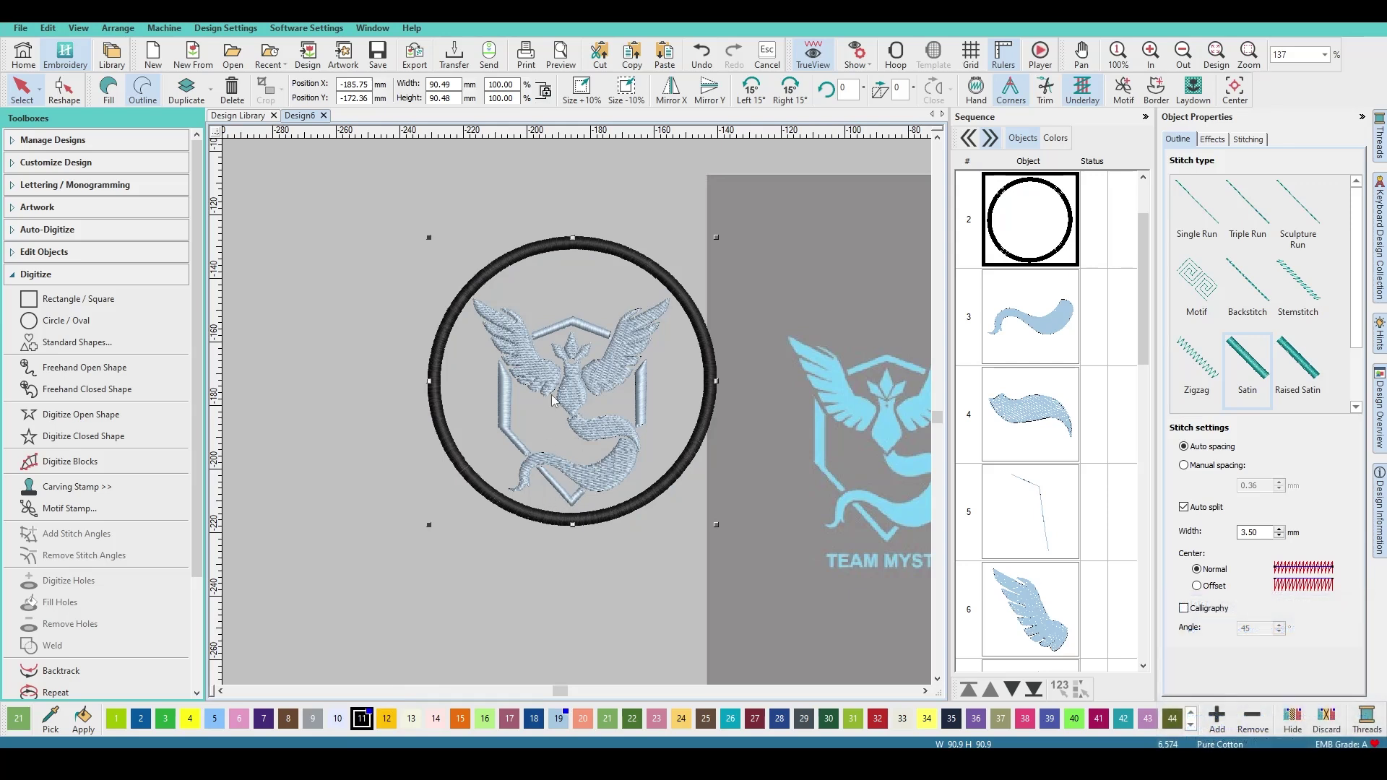
pyautogui.press('Escape')
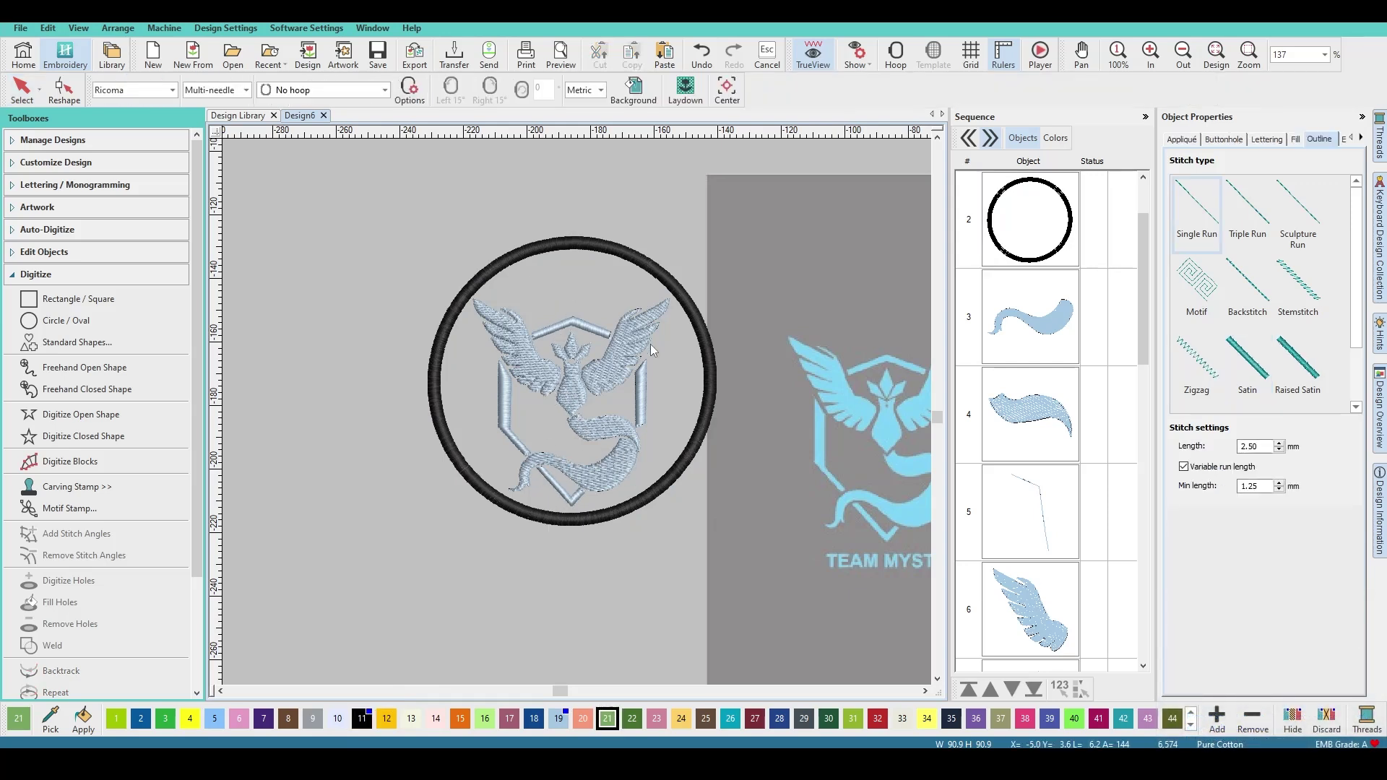
# Move the circular border to the end of the stitch sequence and group all the light blue emblem objects
pyautogui.click(1075, 217)
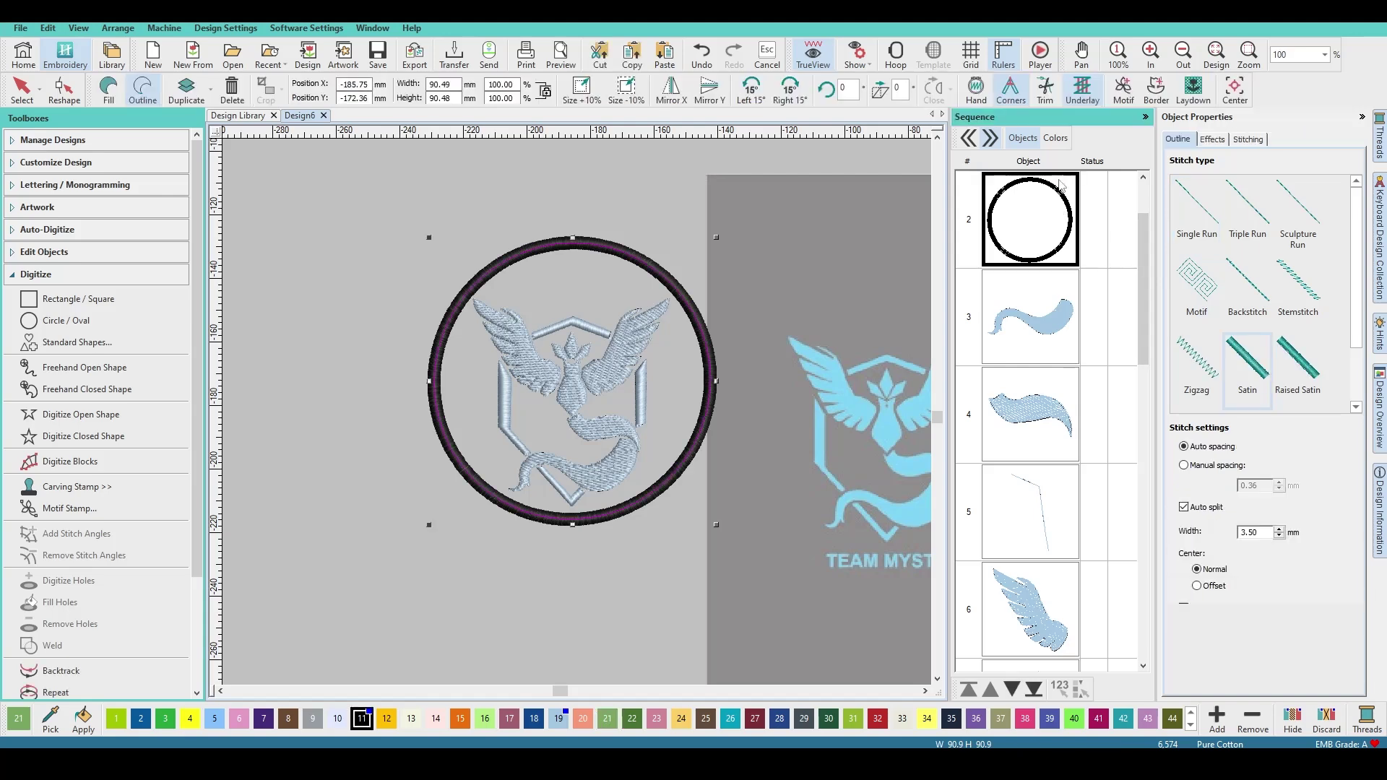
pyautogui.click(1035, 692)
pyautogui.click(1061, 547)
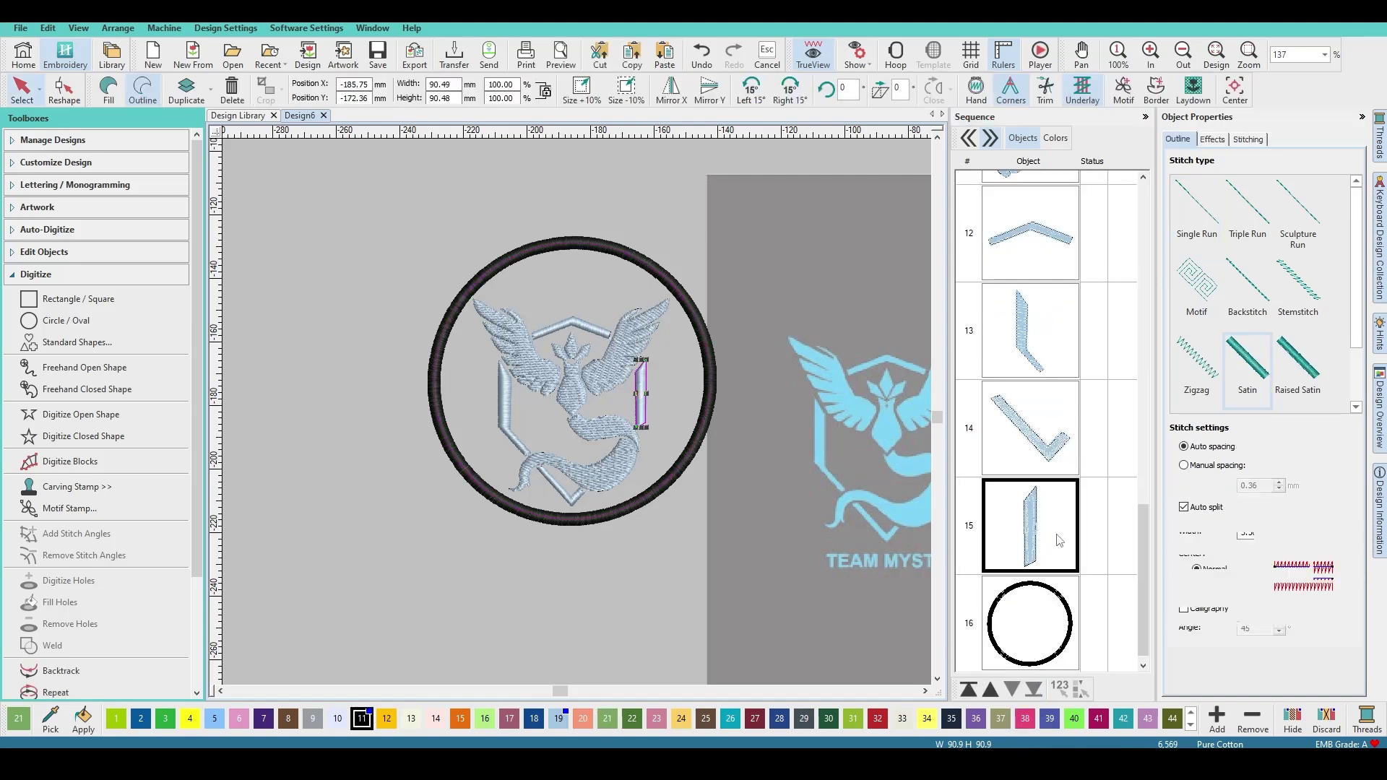
pyautogui.moveTo(1197, 271); pyautogui.dragTo(1069, 289)
pyautogui.keyDown('shift'); pyautogui.click(1011, 320); pyautogui.keyUp('shift')
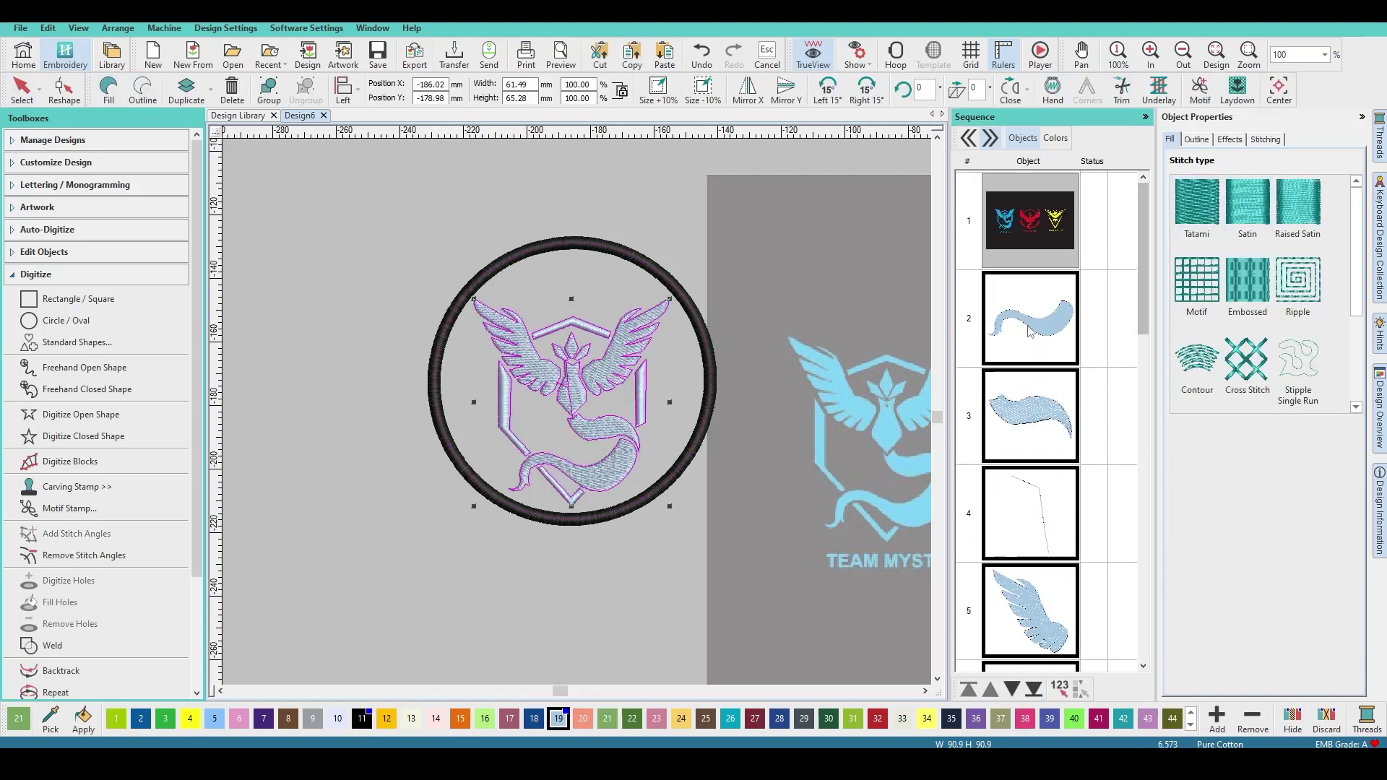
pyautogui.click(266, 89)
pyautogui.click(263, 463)
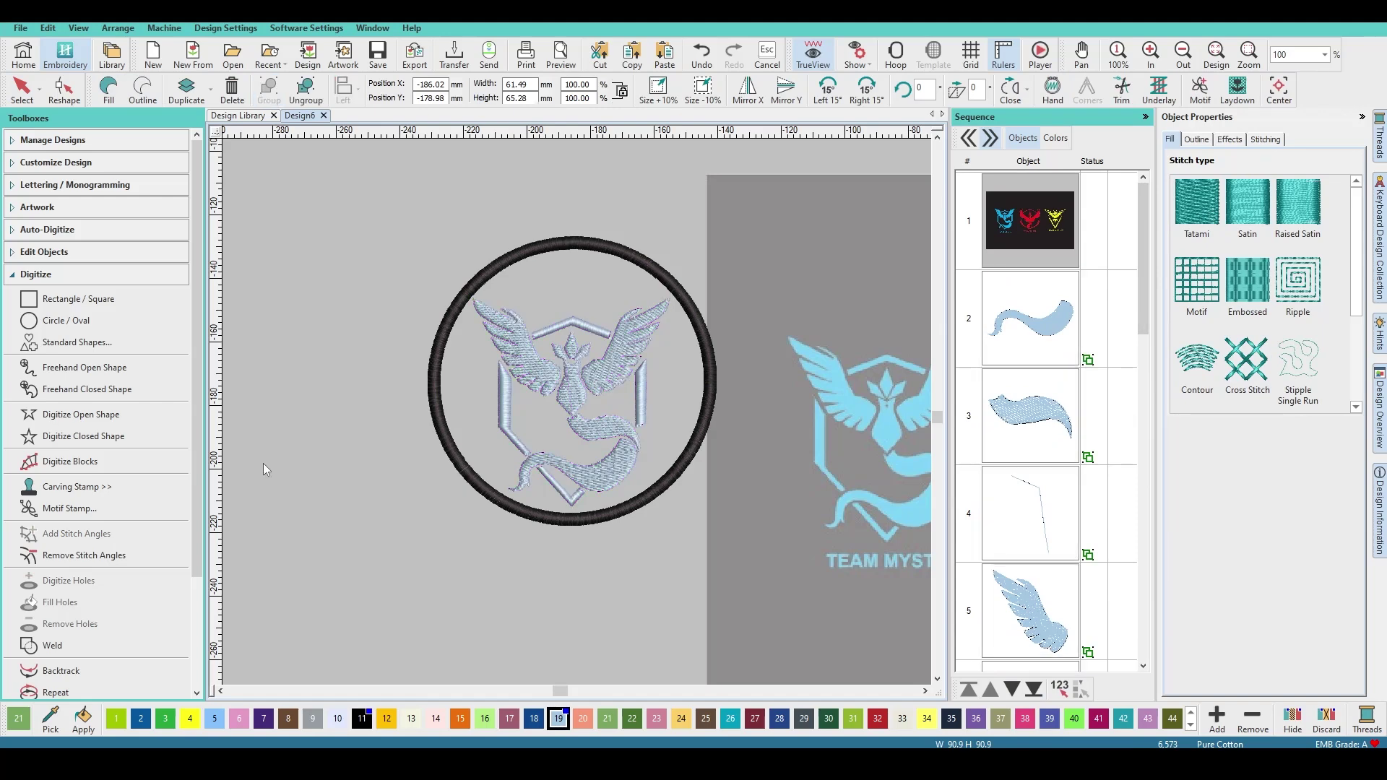
# Align the centers of the circular border and the grouped emblem
pyautogui.click(585, 240)
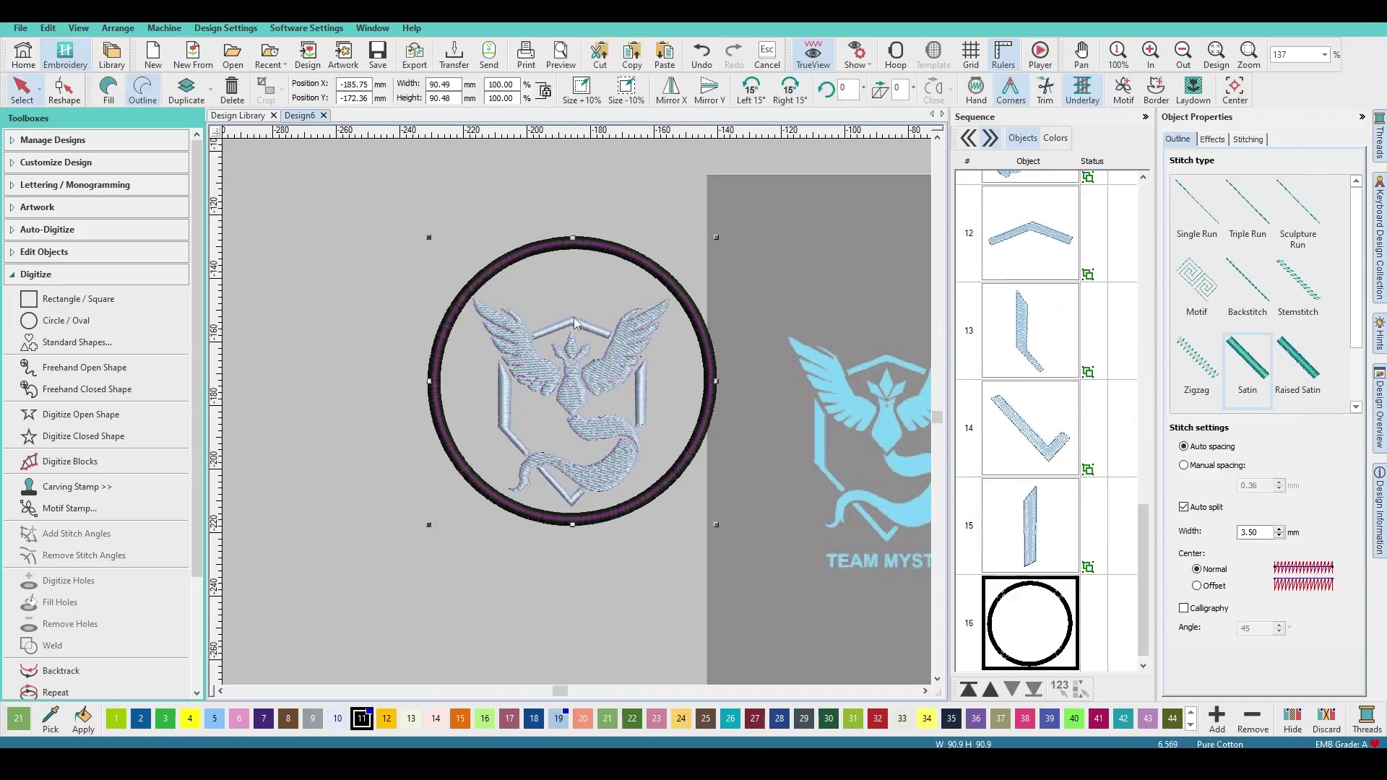
pyautogui.keyDown('ctrl'); pyautogui.click(567, 379); pyautogui.keyUp('ctrl')
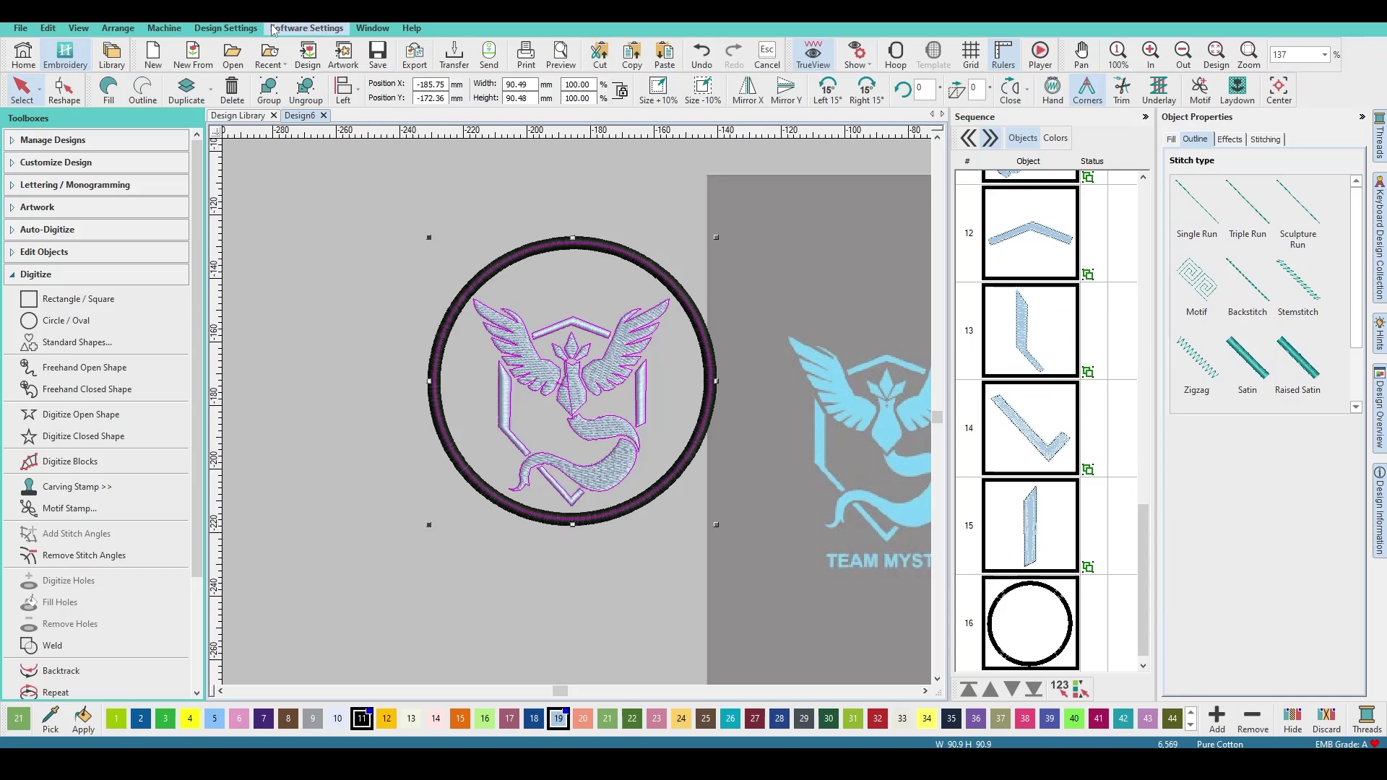
pyautogui.click(116, 29)
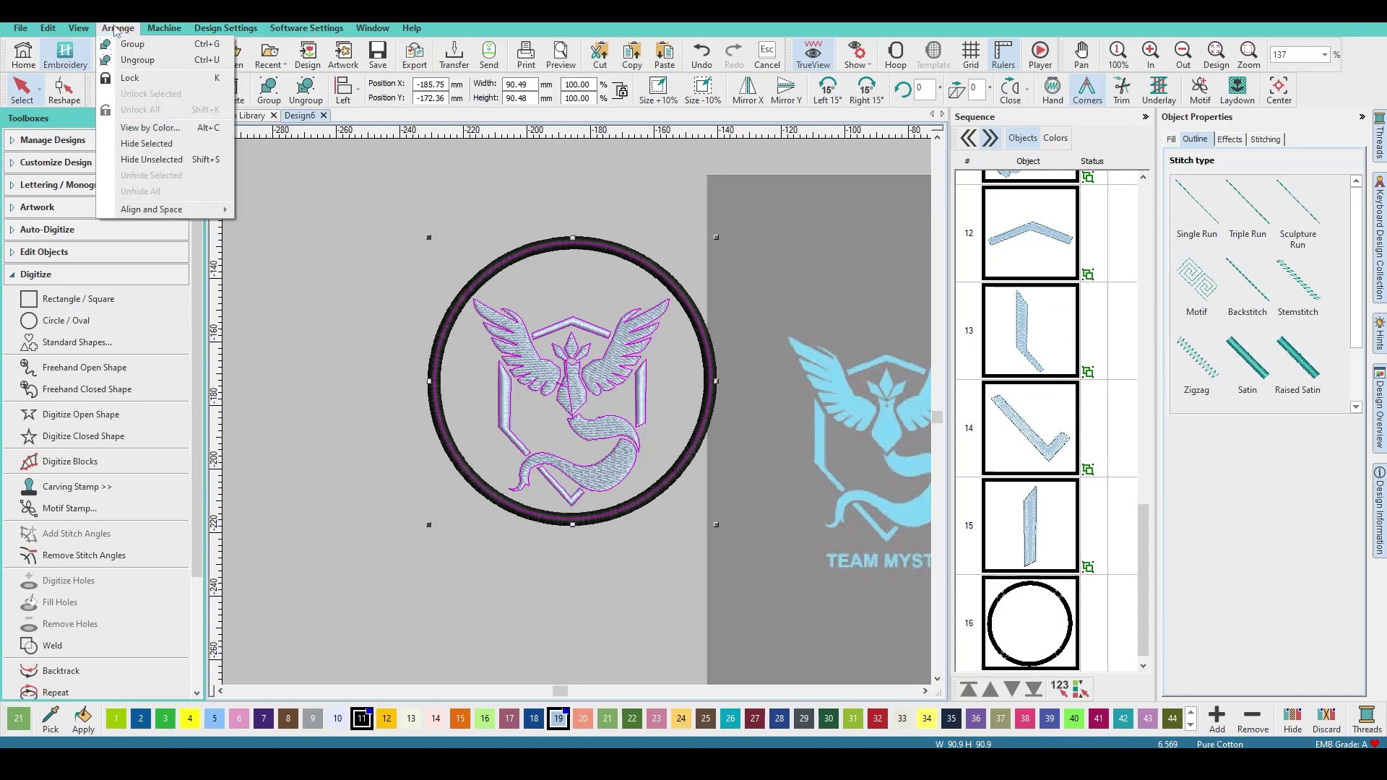
pyautogui.moveTo(152, 217)
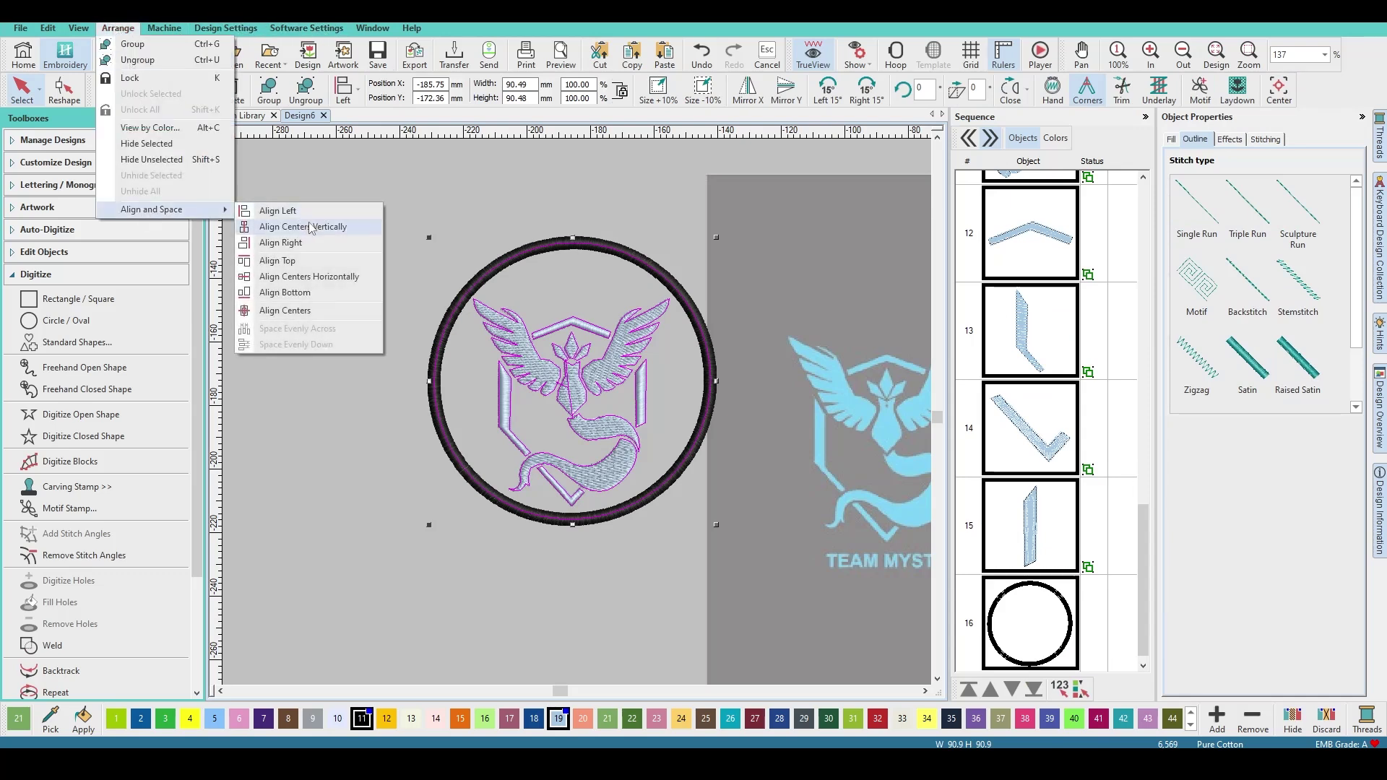
pyautogui.click(289, 309)
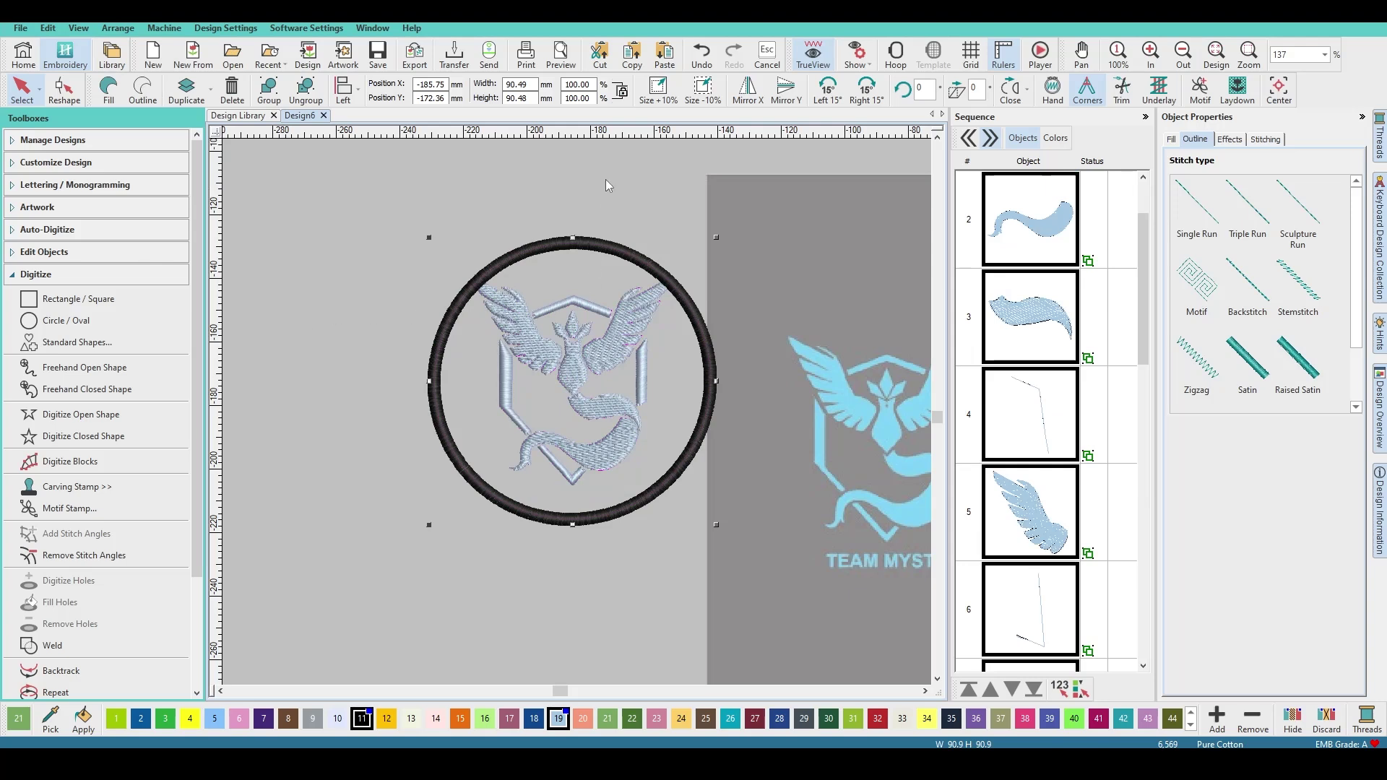
# Shift the circular border up to Y -165.75 mm, placing the emblem lower inside it
pyautogui.click(597, 249)
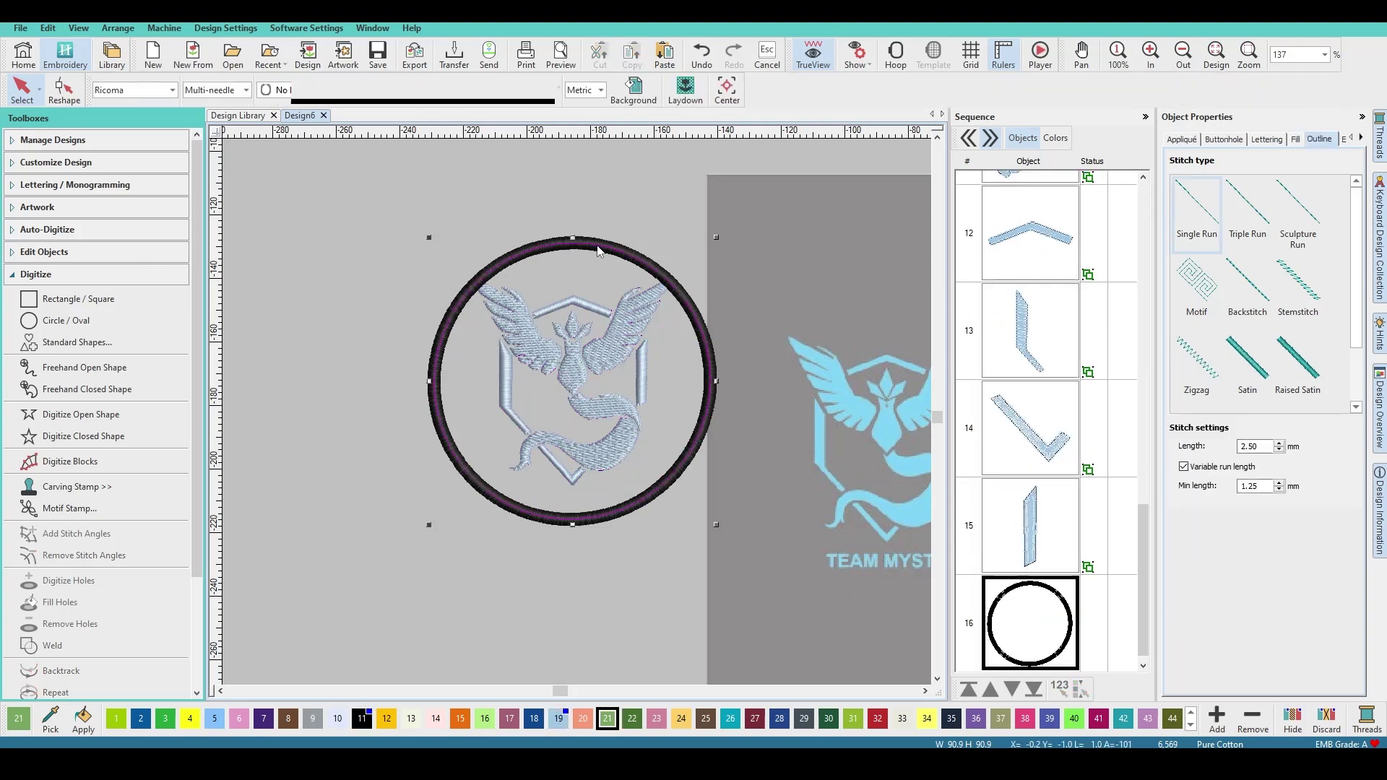
pyautogui.moveTo(598, 246); pyautogui.dragTo(594, 241)
pyautogui.moveTo(585, 241); pyautogui.dragTo(581, 226)
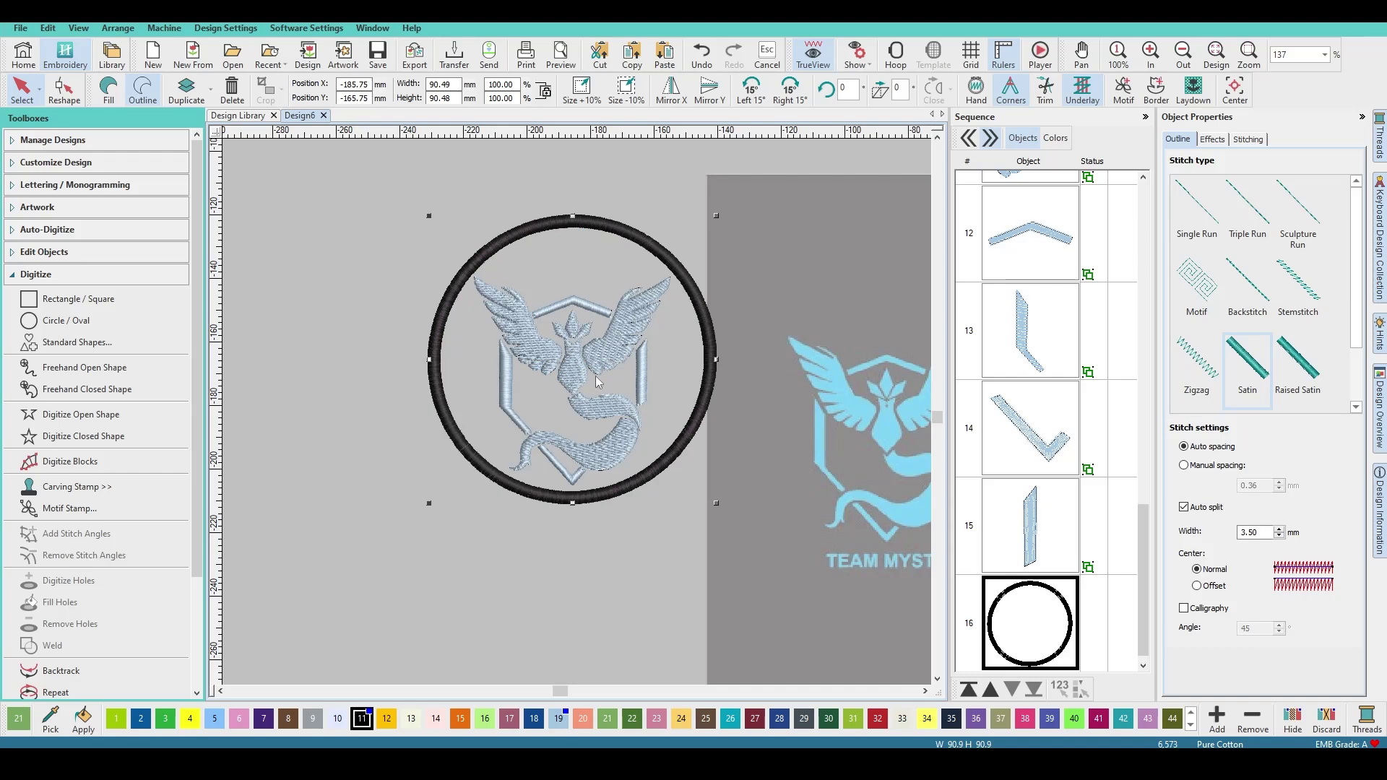
pyautogui.scroll(-3, 628, 521)
pyautogui.scroll(3, 577, 412)
pyautogui.click(566, 414)
pyautogui.scroll(-3, 510, 285)
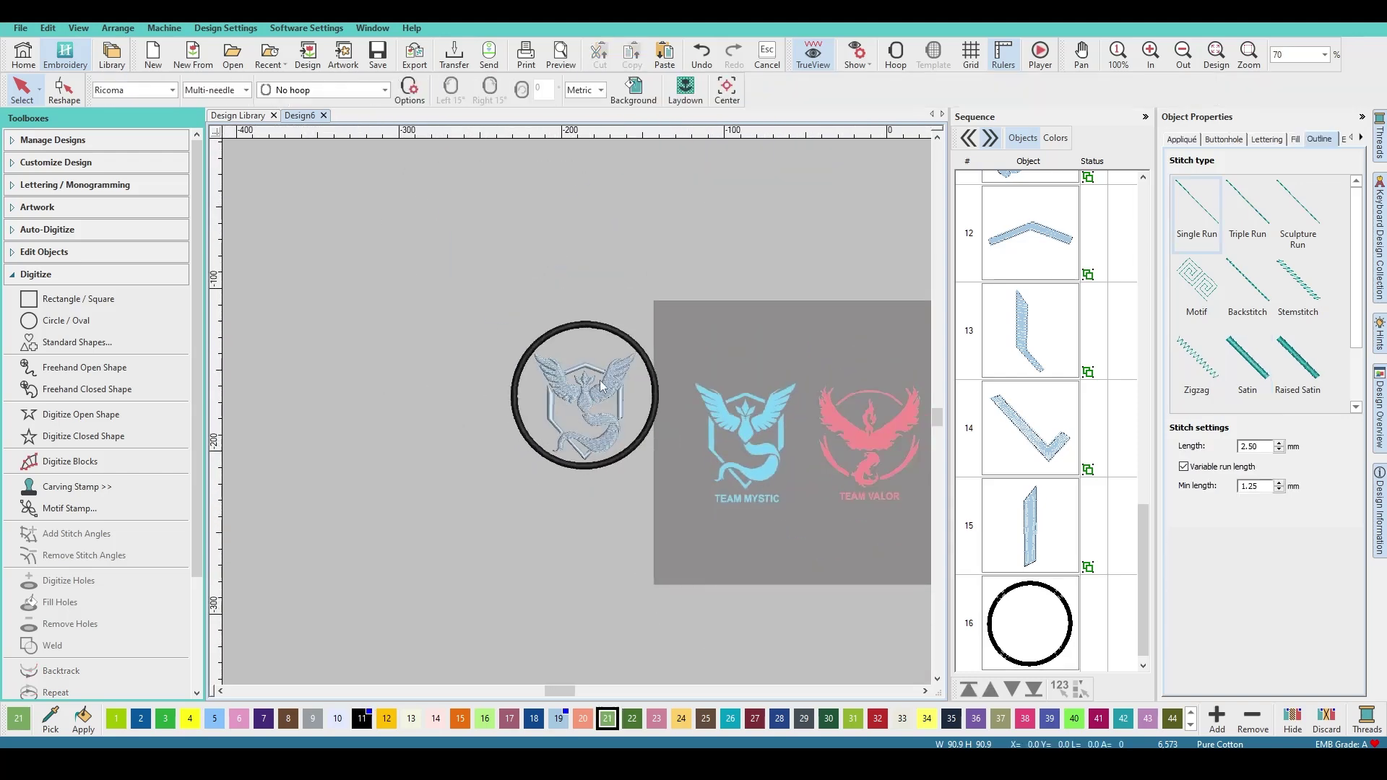
pyautogui.scroll(4, 599, 376)
pyautogui.scroll(-2, 575, 409)
pyautogui.scroll(2, 575, 410)
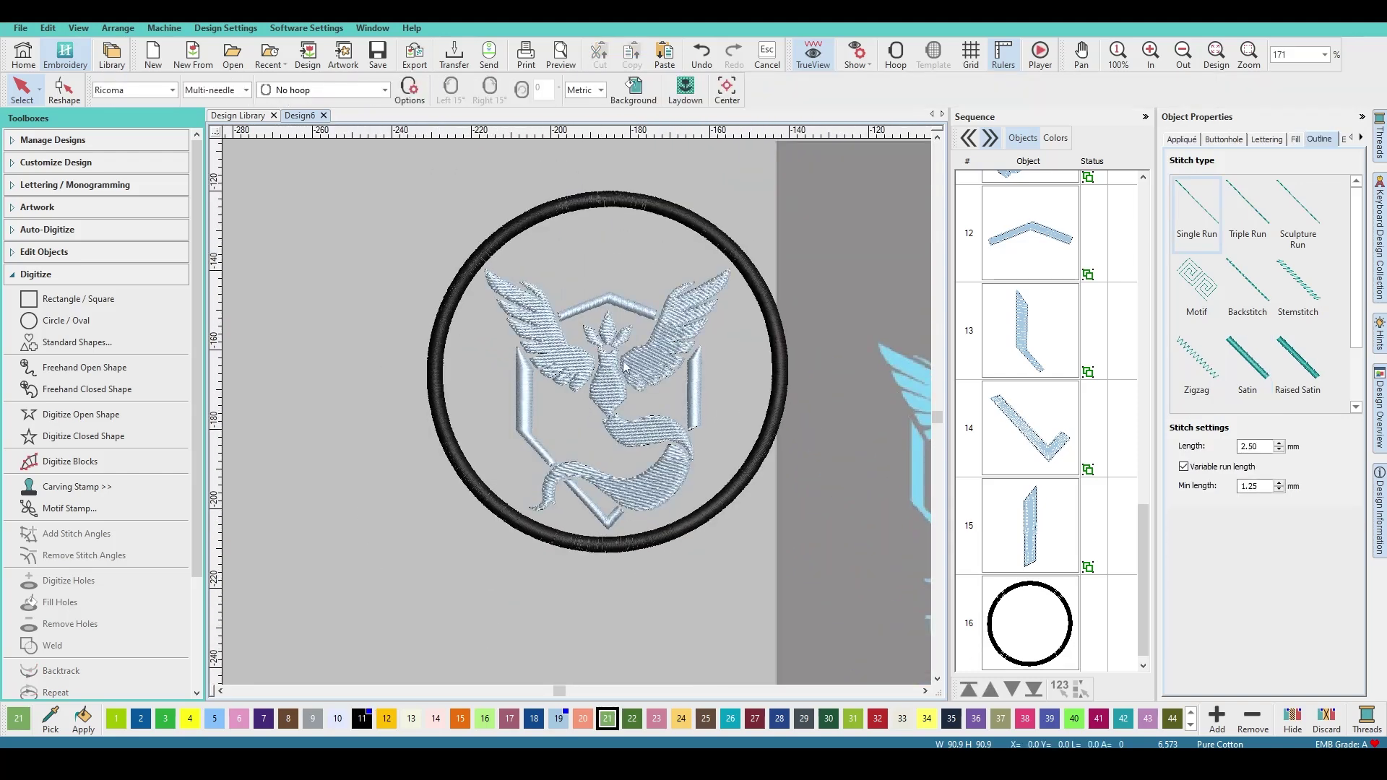